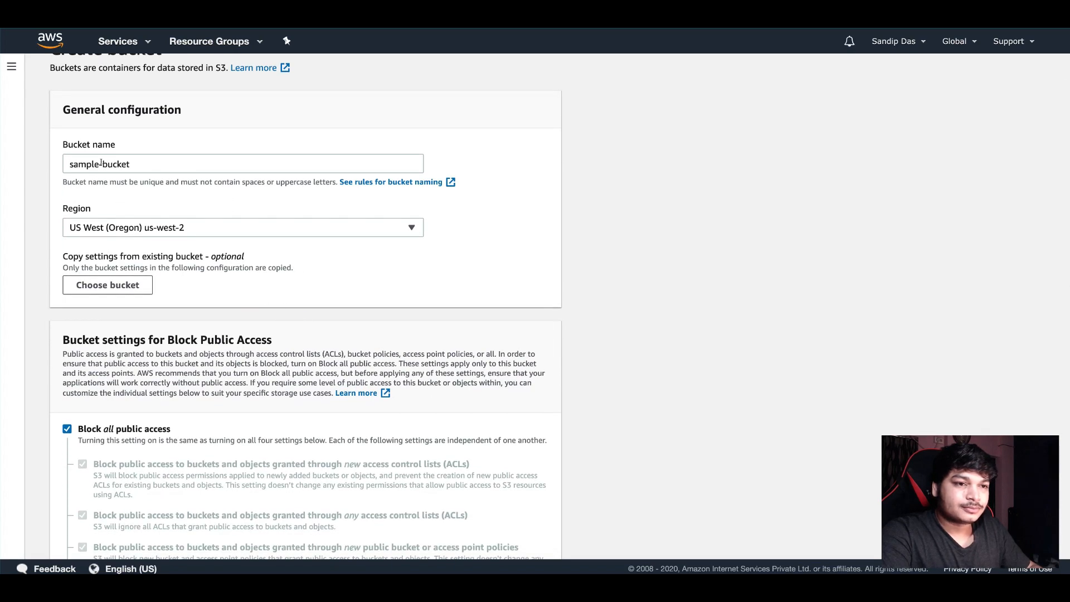
- Review the new bucket's configuration form from general settings through public access, versioning, tags and default encryption
scroll(229, 244, down, 1)
scroll(250, 289, down, 5)
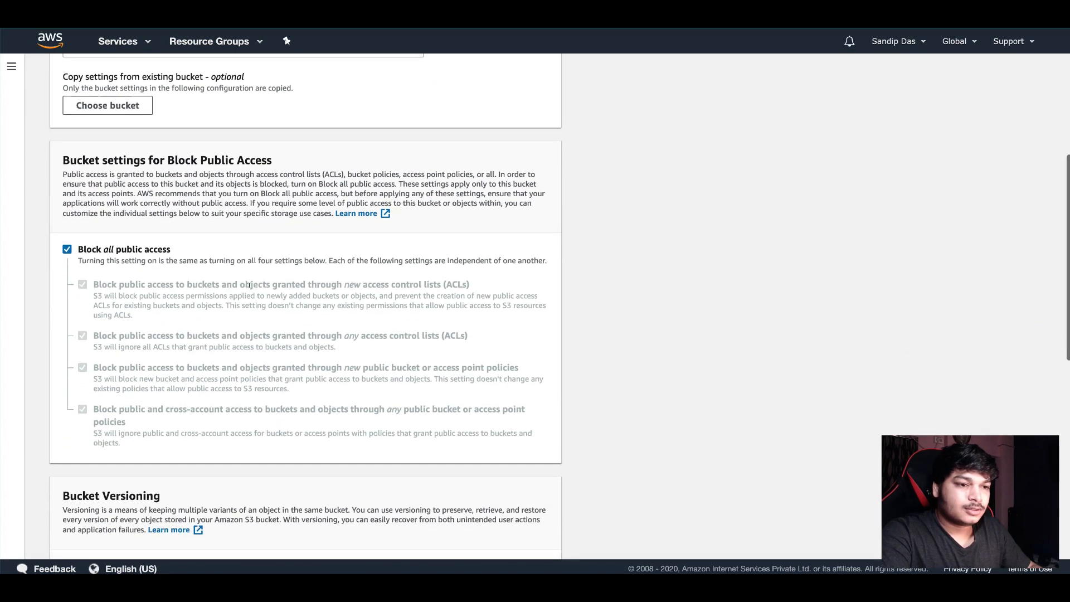
scroll(250, 290, down, 4)
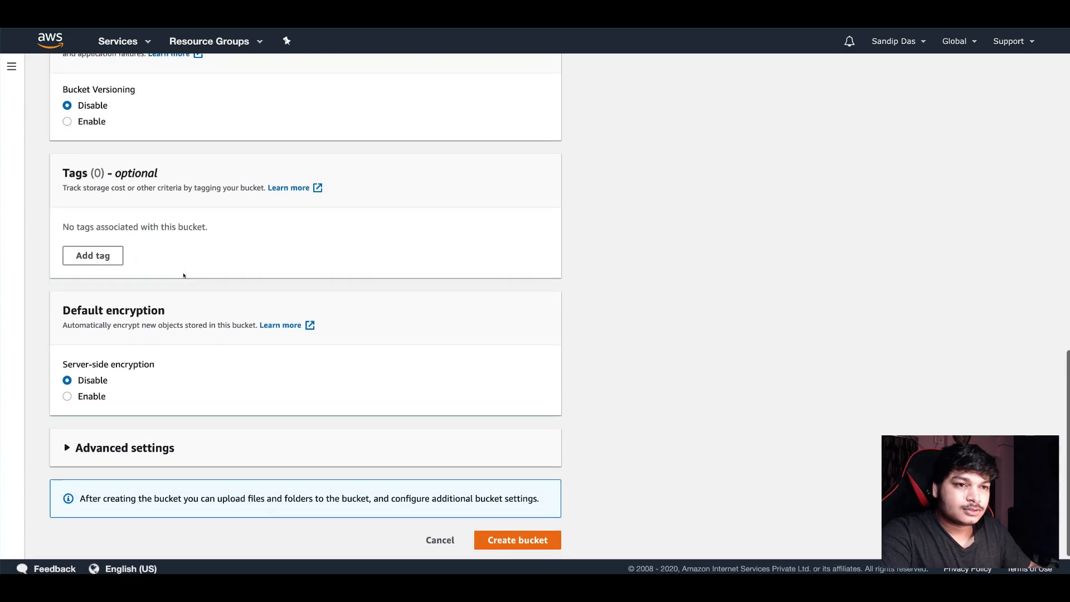
scroll(184, 275, up, 10)
scroll(168, 334, down, 1)
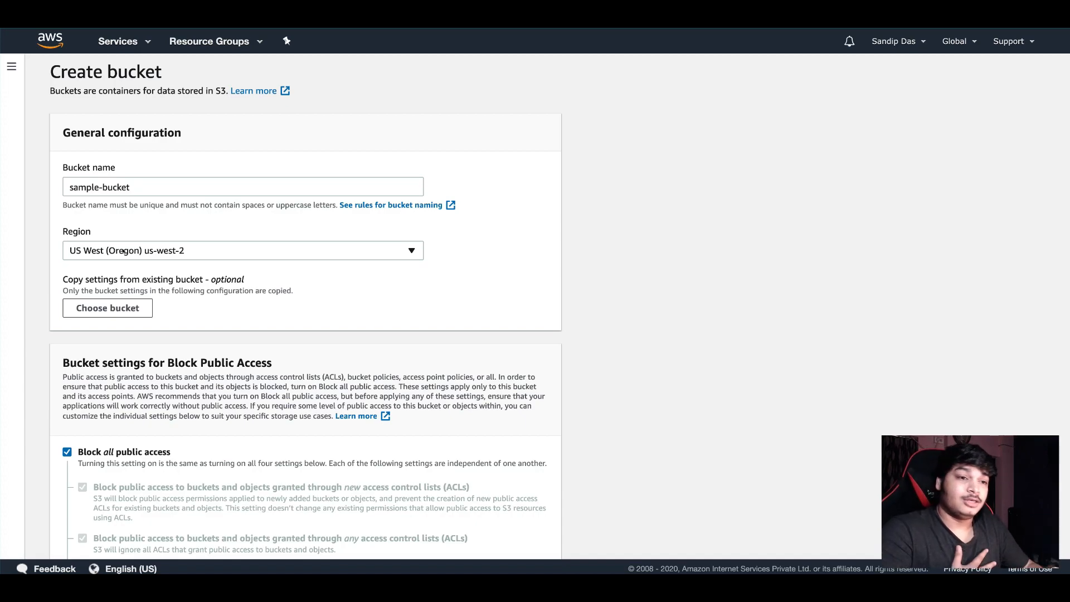
- Browse the available regions for the bucket without changing the US West (Oregon) us-west-2 selection
click(123, 252)
scroll(139, 323, down, 5)
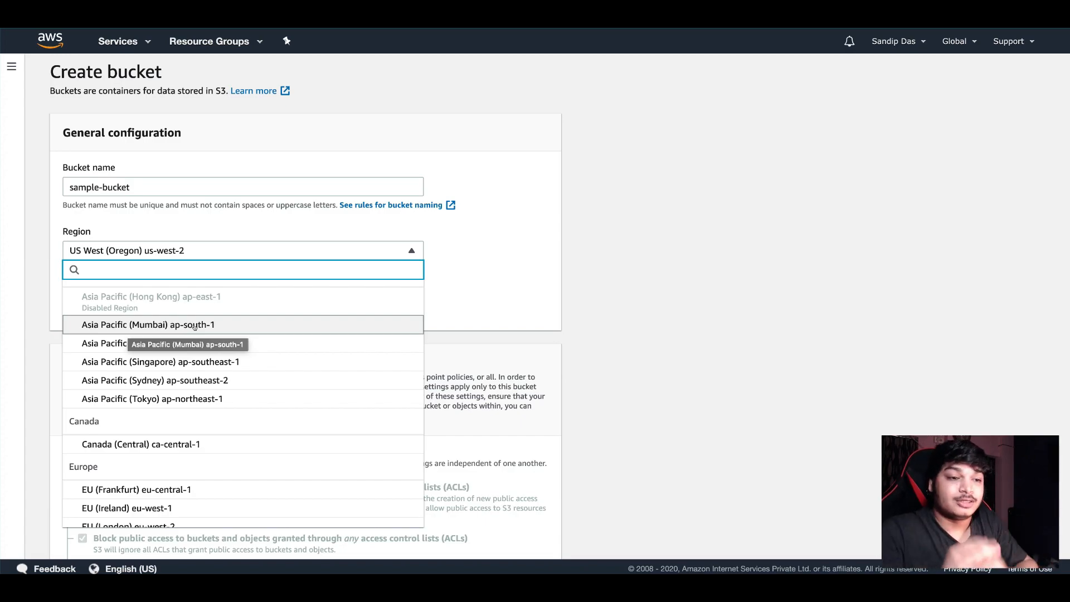
scroll(290, 384, down, 3)
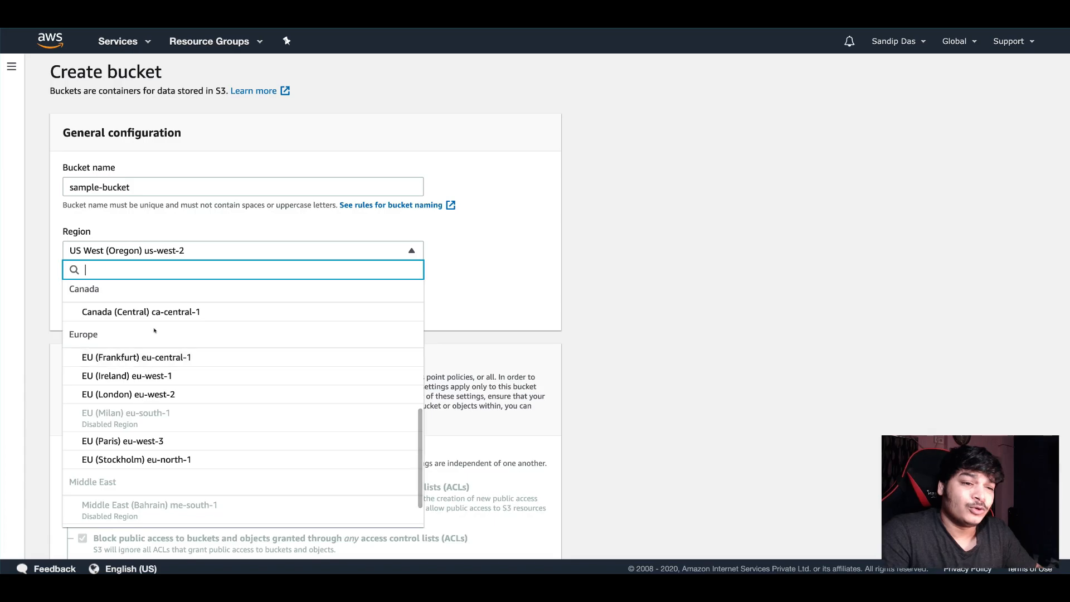
scroll(212, 350, up, 5)
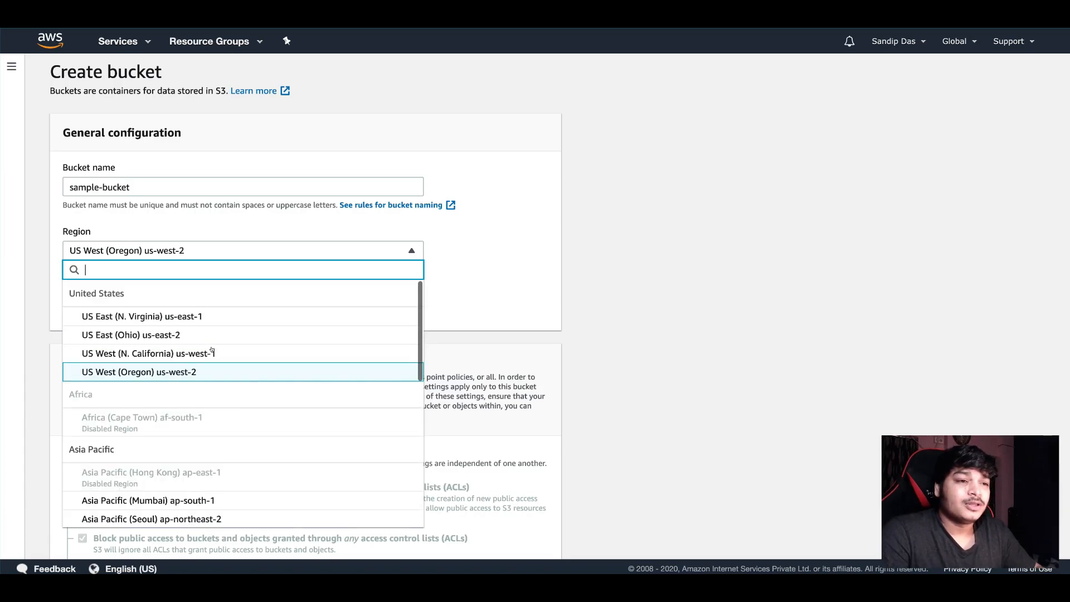
click(473, 332)
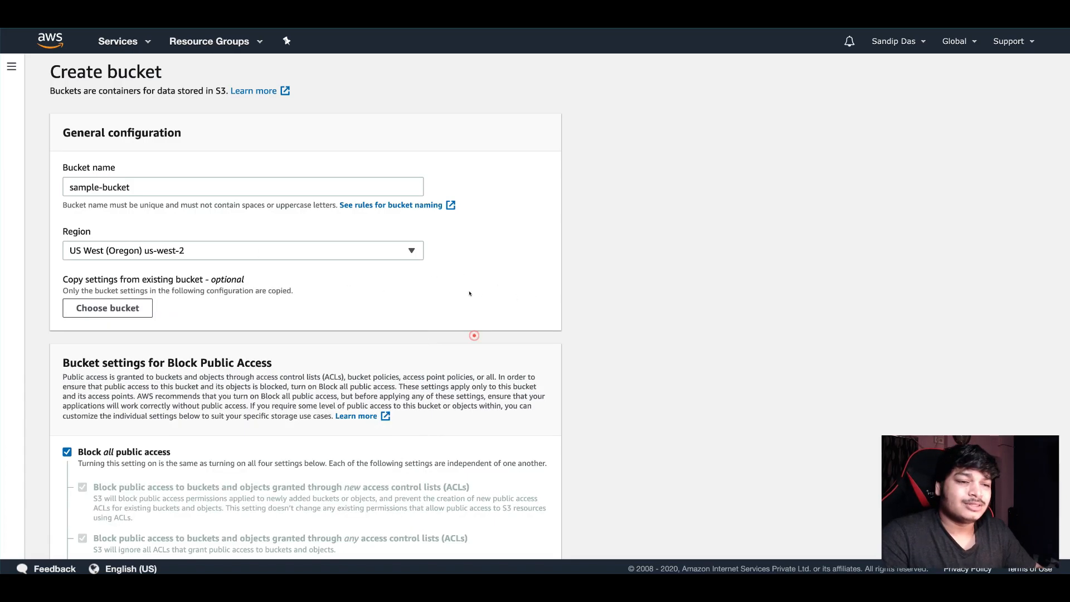
click(156, 254)
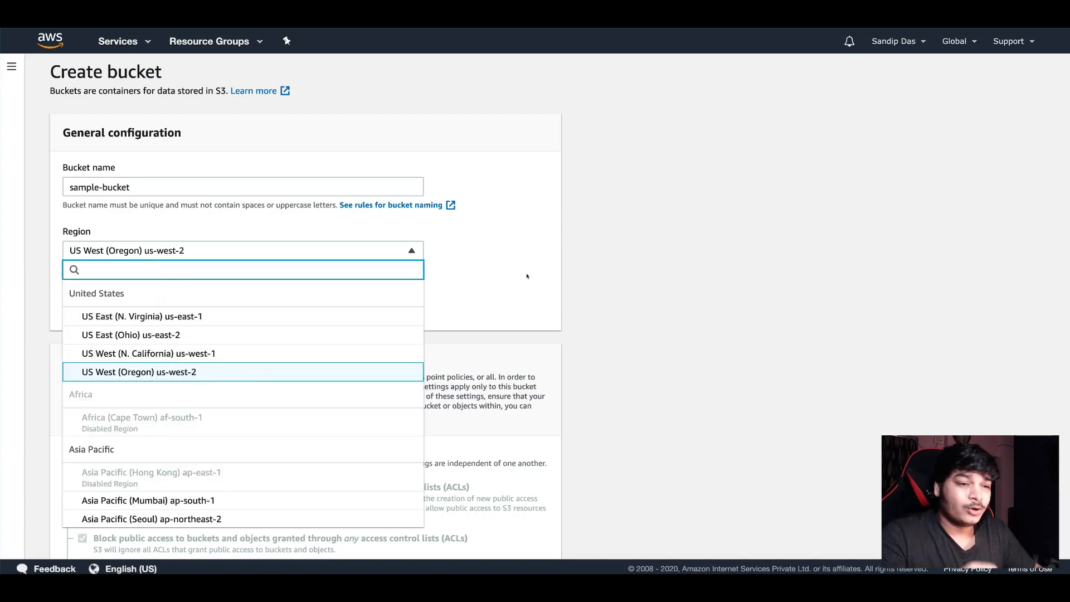
click(534, 294)
- Add a tag to the bucket with the key "dapartment" and the value "finance"
scroll(181, 299, down, 3)
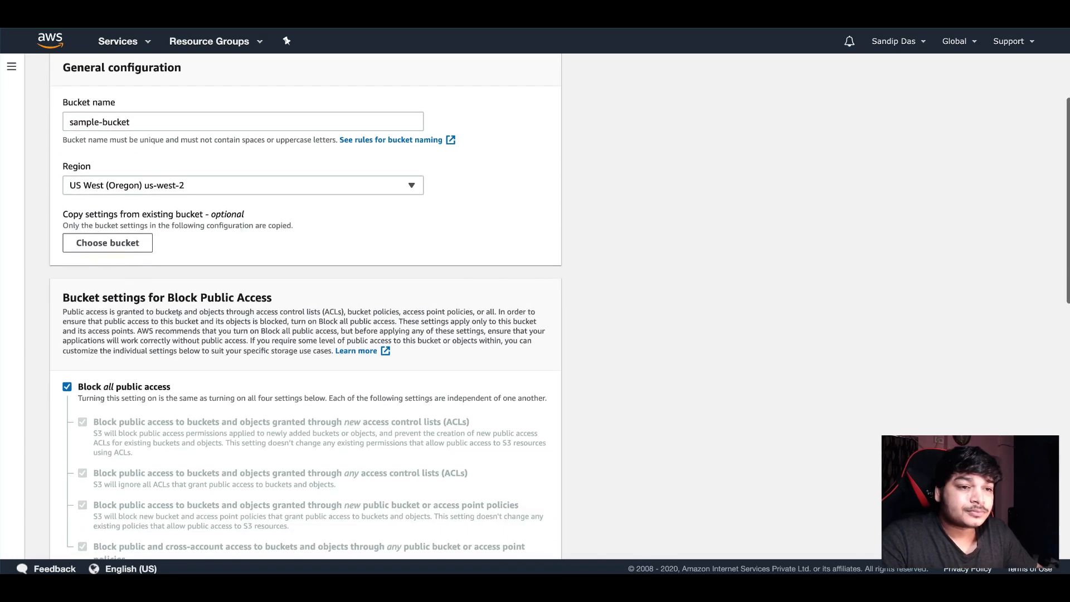
scroll(153, 370, down, 1)
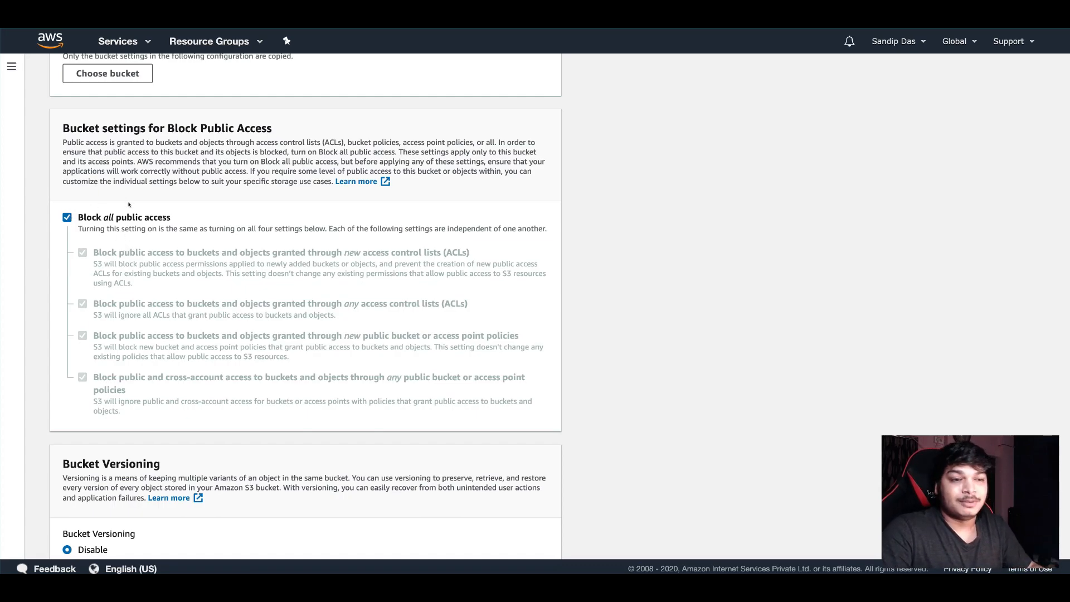
scroll(146, 275, down, 5)
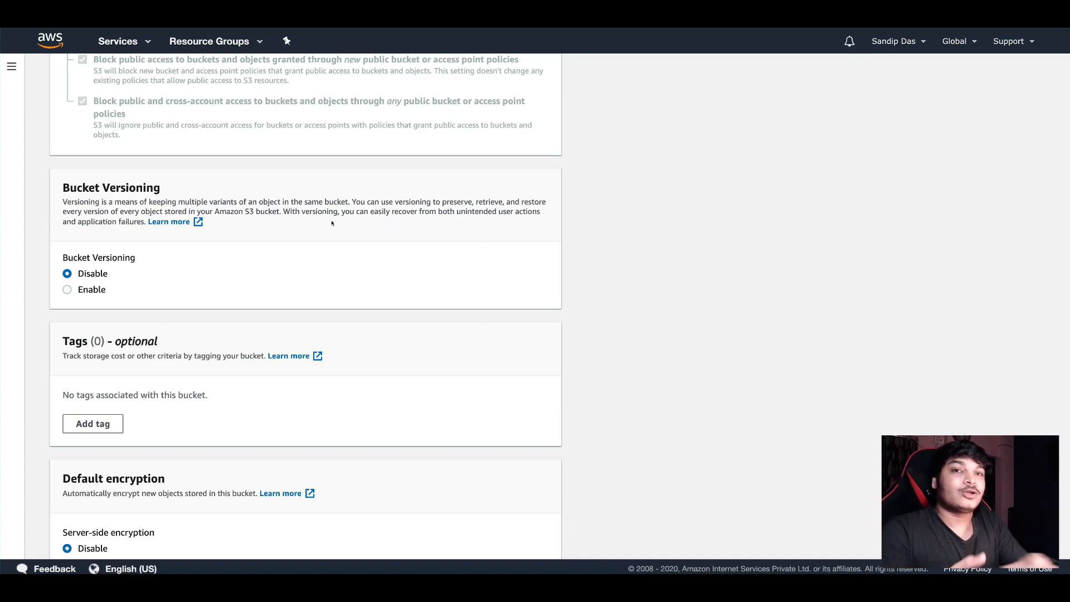
scroll(326, 306, down, 2)
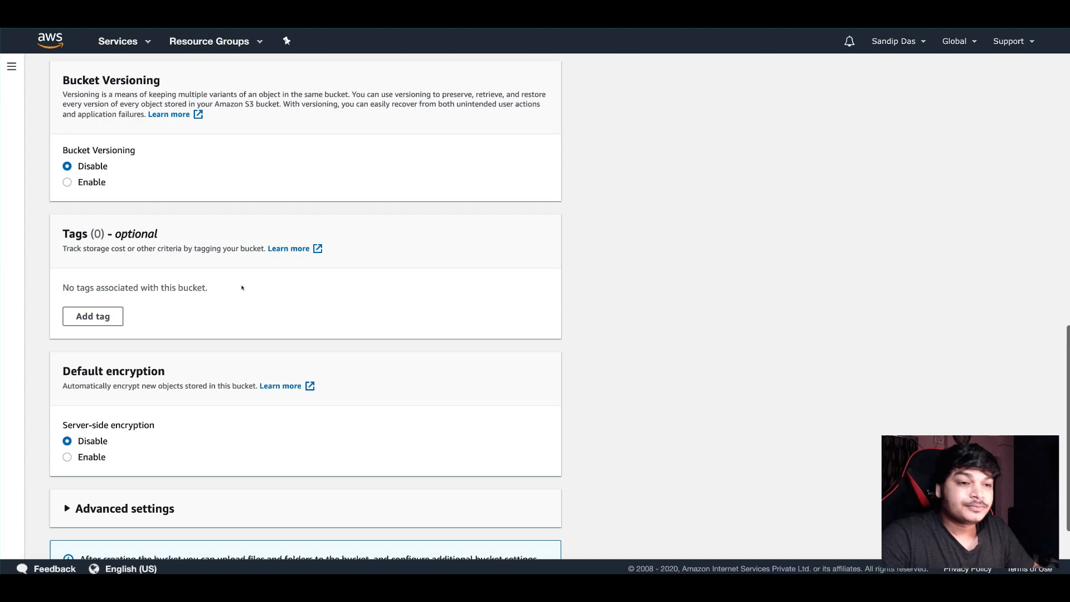
click(93, 316)
click(147, 286)
text(da)
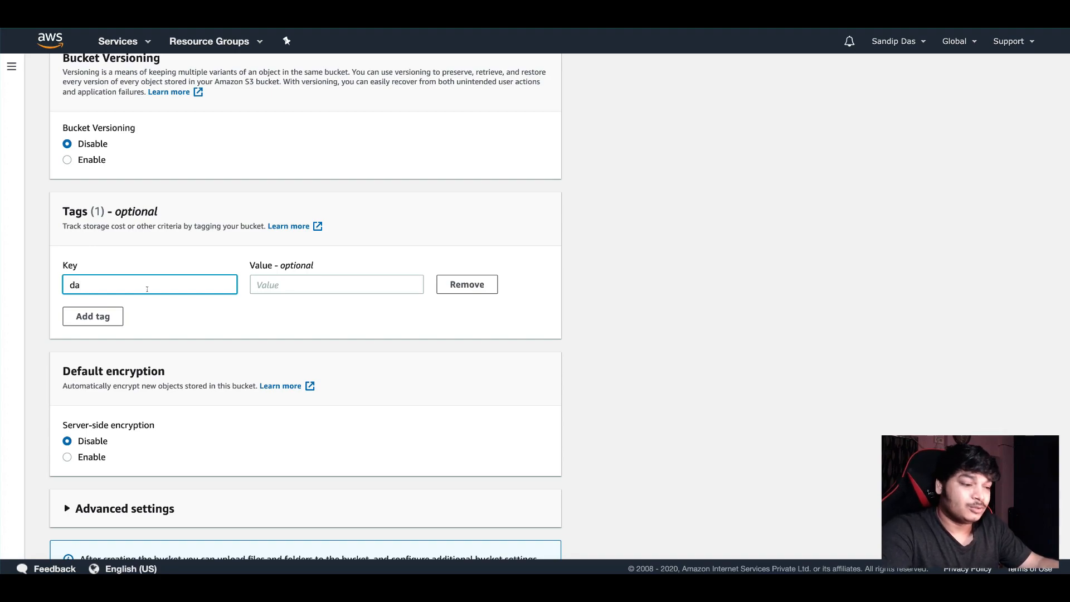
text(partment)
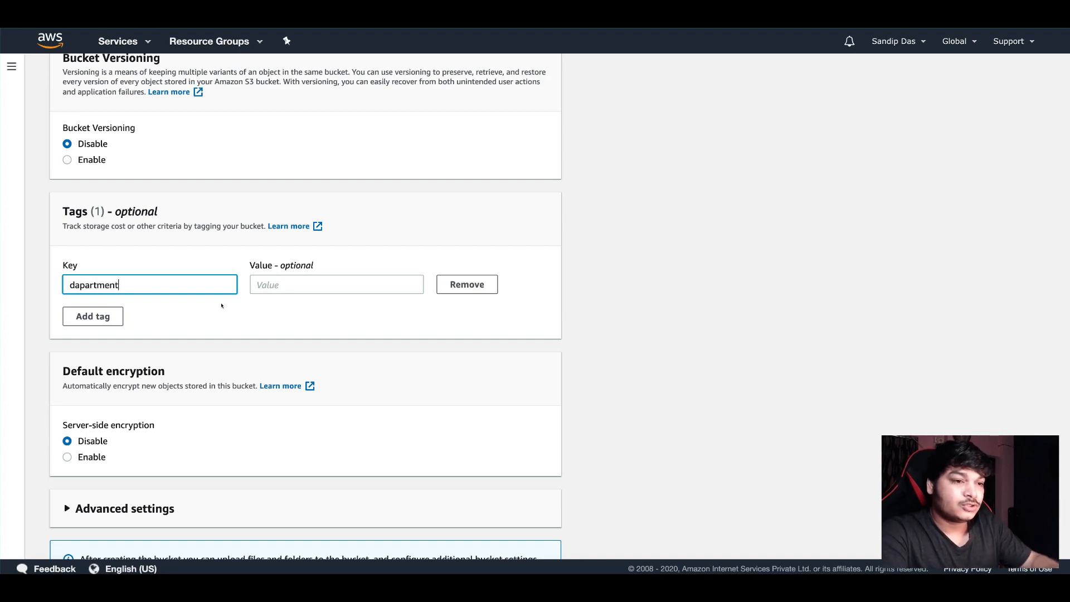
click(282, 283)
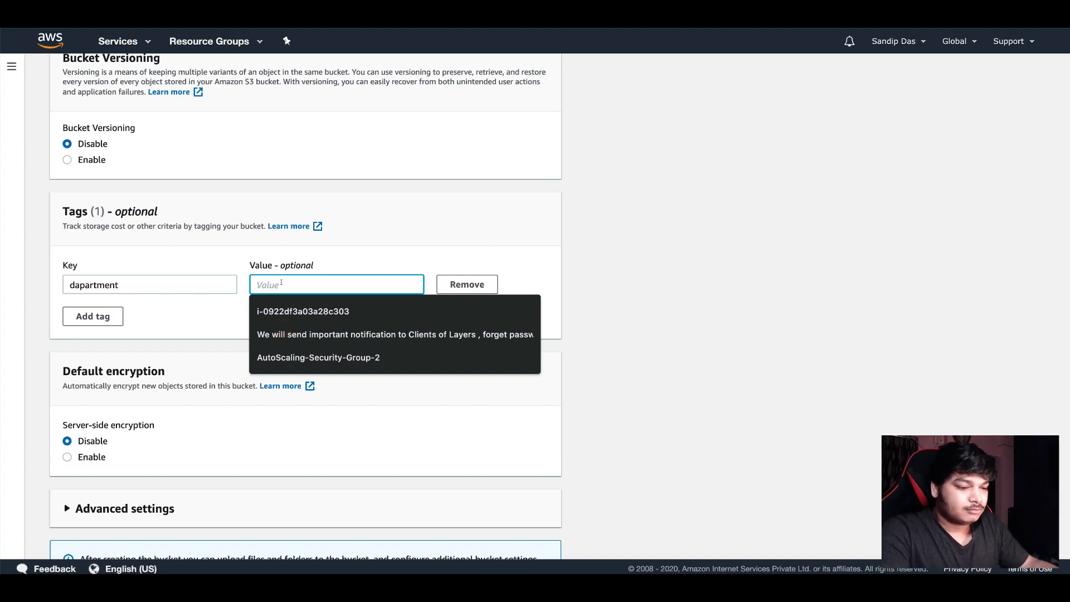
text(final)
key(BackSpace)
text(nce)
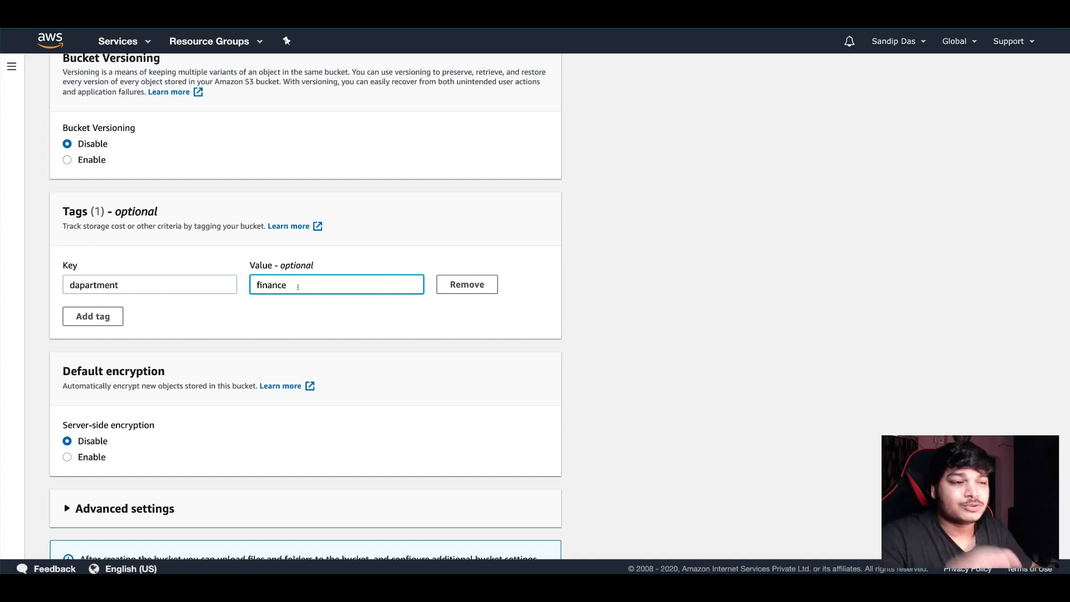
- Try server-side encryption with an AWS KMS key, viewing the master key and key ARN options, and set encryption back to Disable
scroll(296, 287, down, 2)
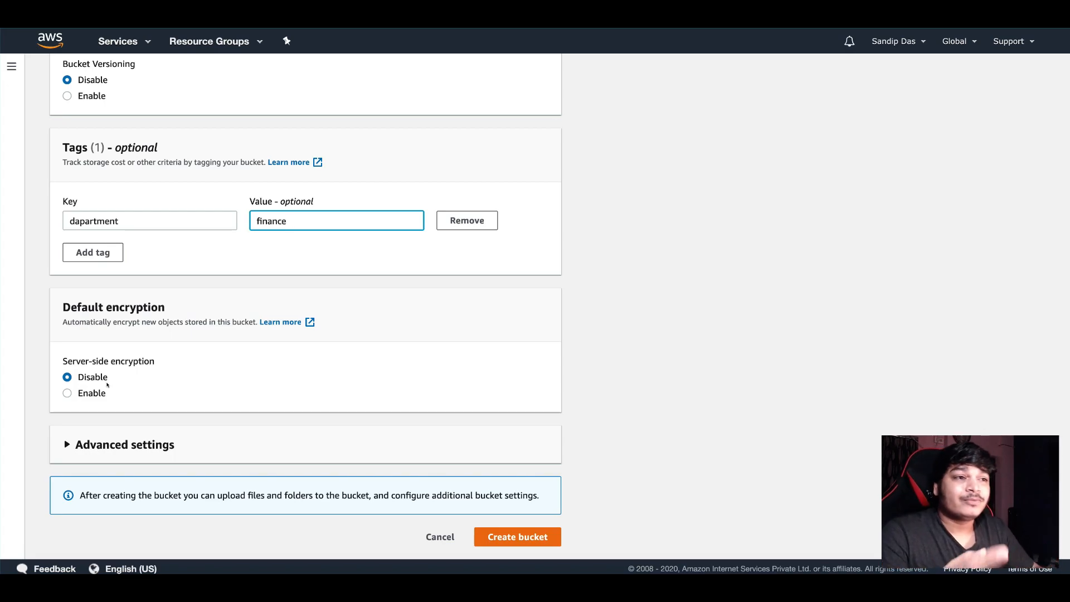
click(67, 393)
scroll(110, 374, down, 2)
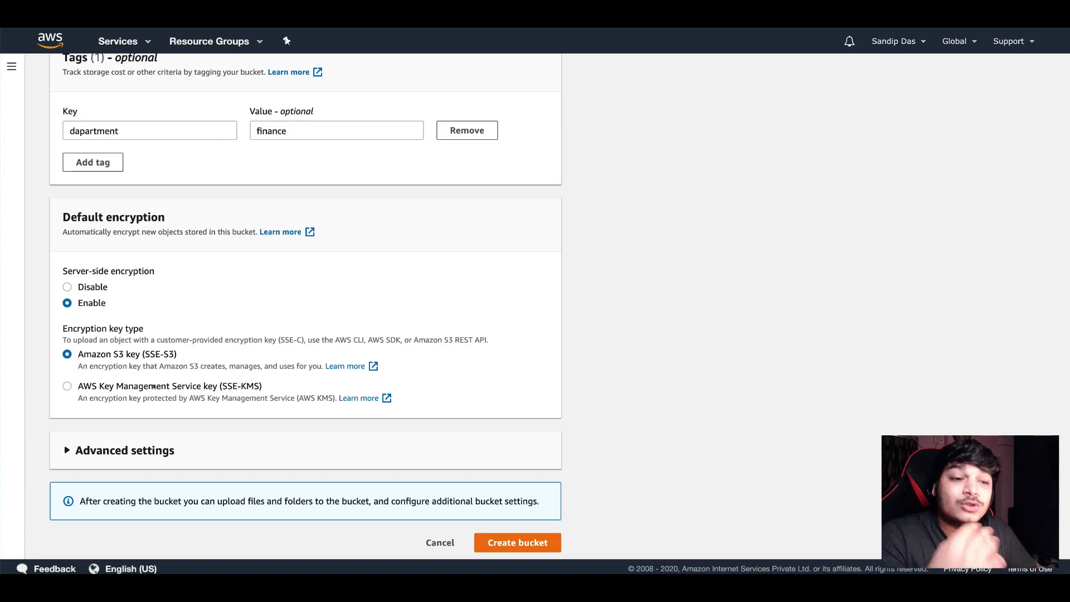
click(66, 387)
scroll(100, 384, down, 2)
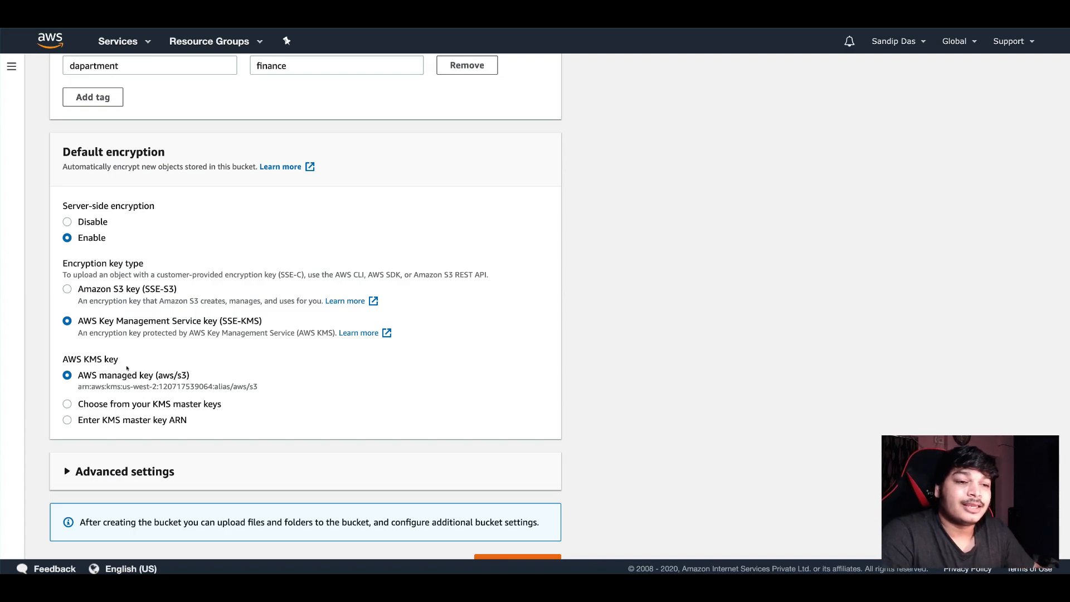
click(66, 405)
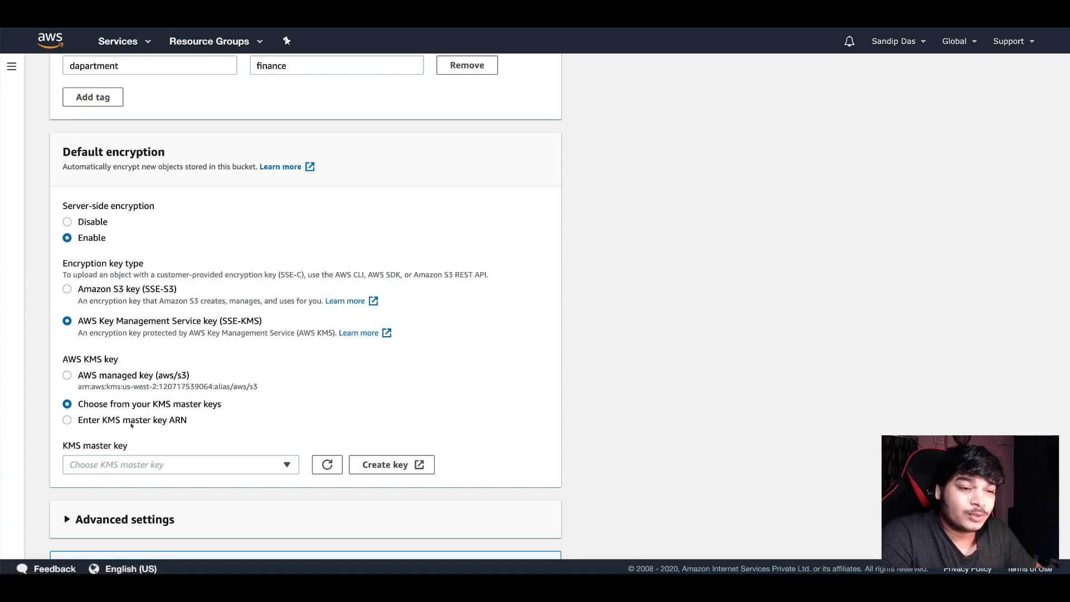
click(98, 422)
scroll(164, 430, down, 1)
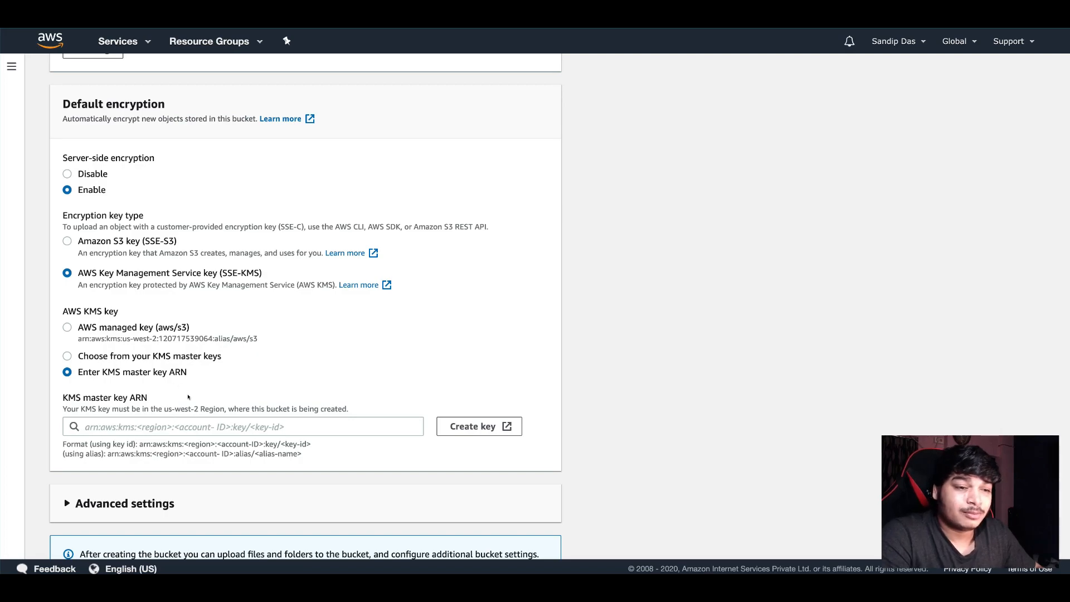
click(67, 175)
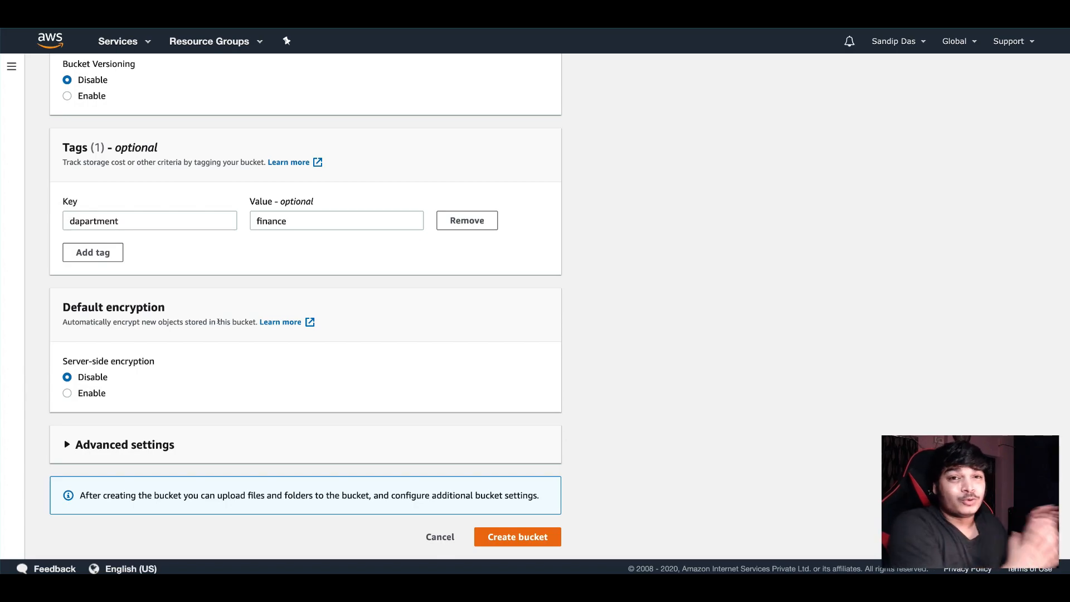
- Look over the Object Lock option in the advanced settings and try to create the bucket as sample-bucket
click(154, 443)
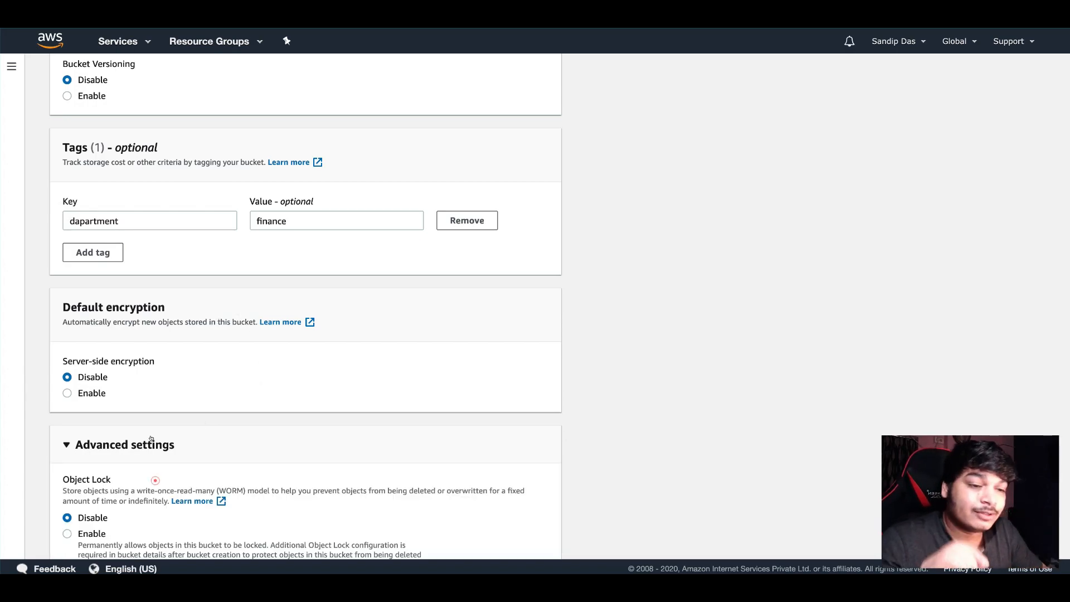
scroll(154, 438, down, 2)
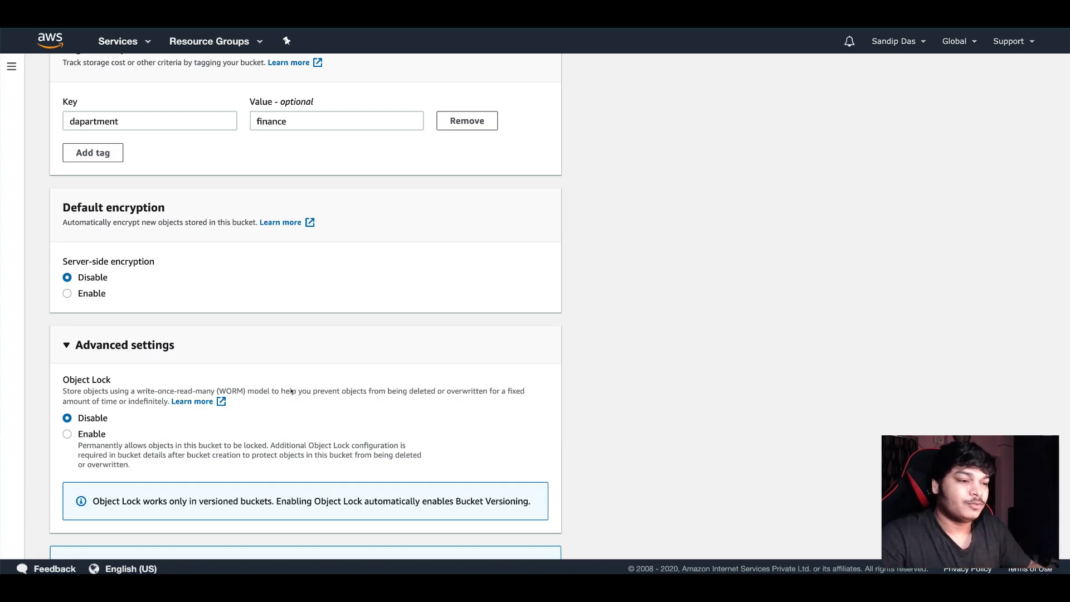
scroll(277, 399, down, 2)
click(519, 536)
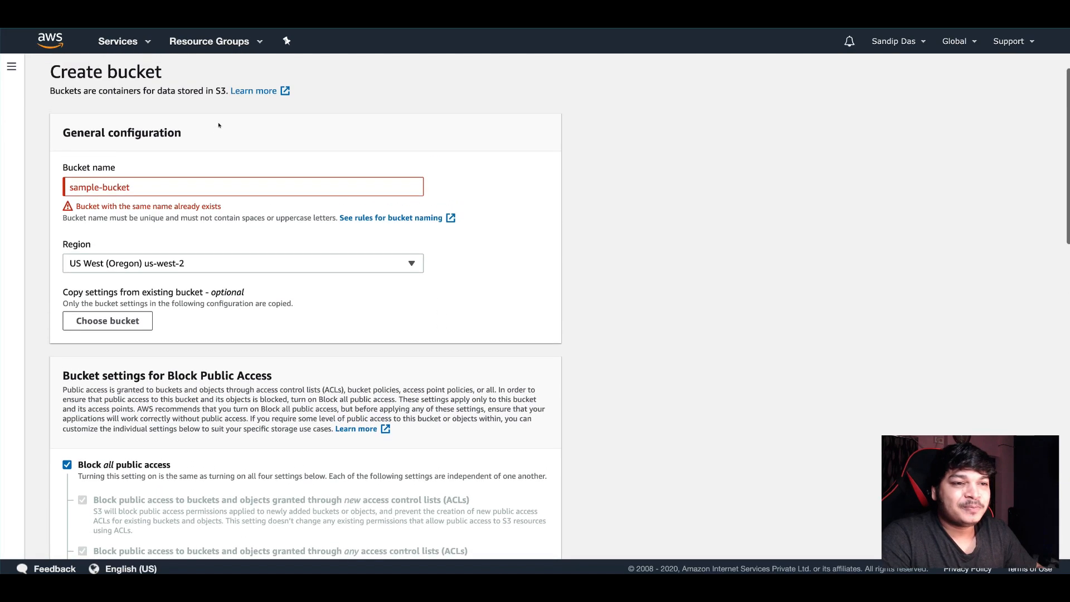
- Make the bucket name unique by appending a hyphen and the owner's first name to sample-bucket, and create the bucket
click(153, 178)
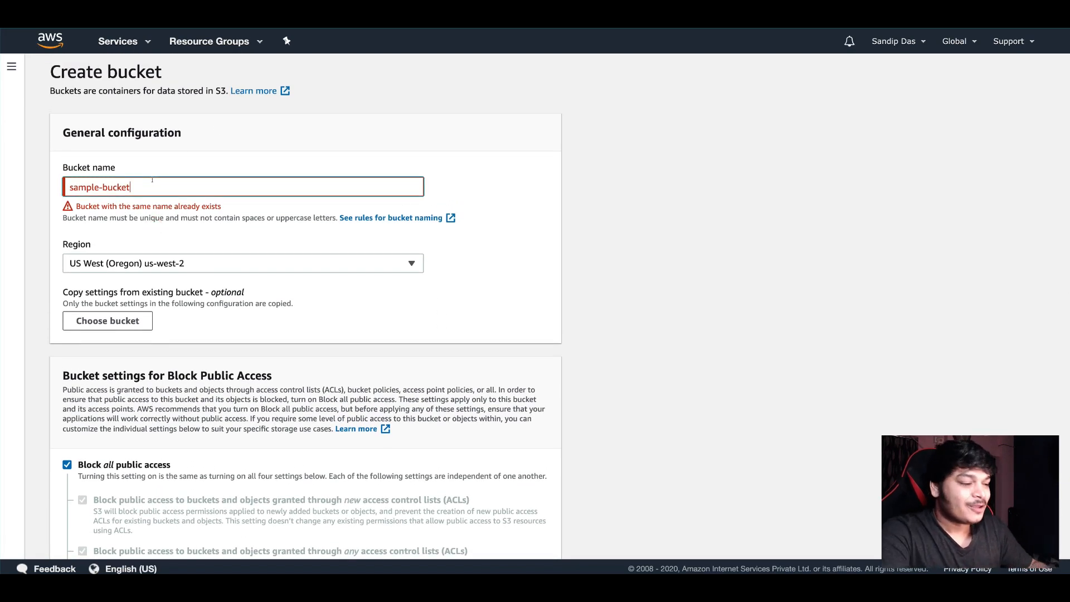
text(-)
text(sandip)
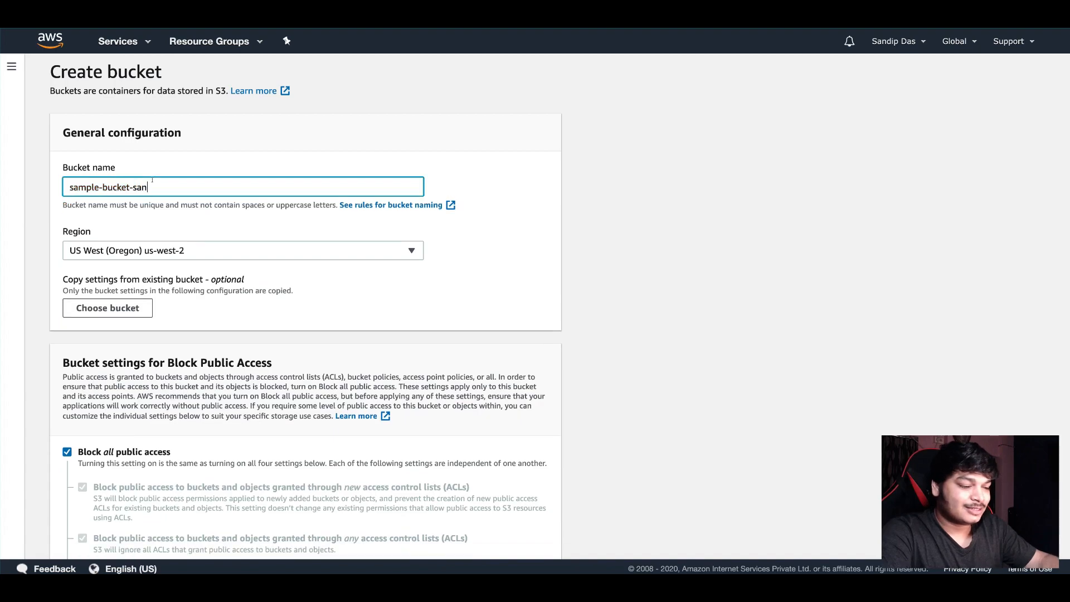
scroll(442, 430, down, 20)
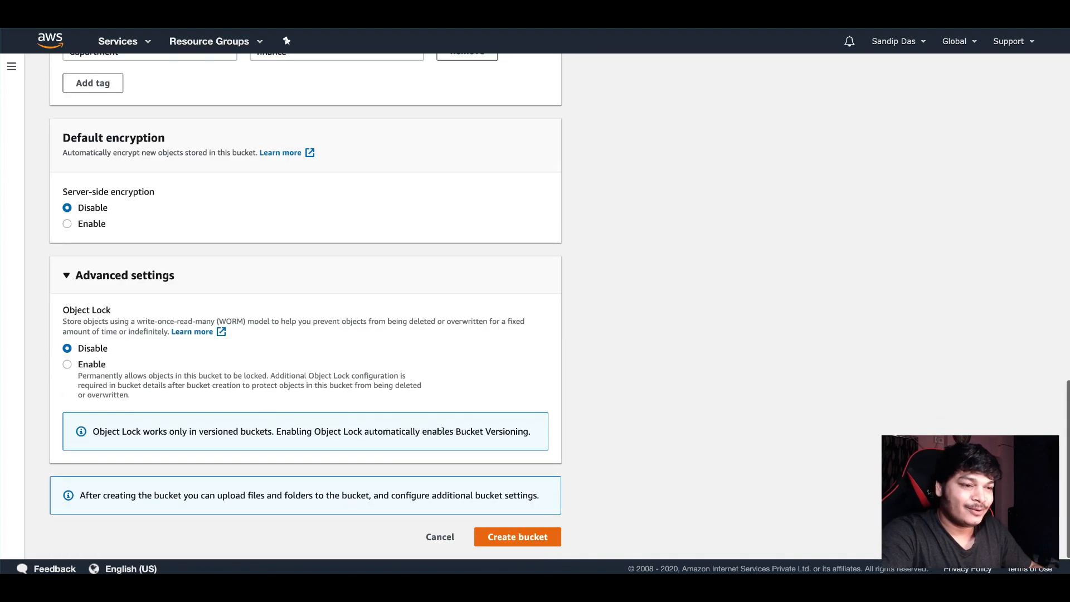
click(524, 532)
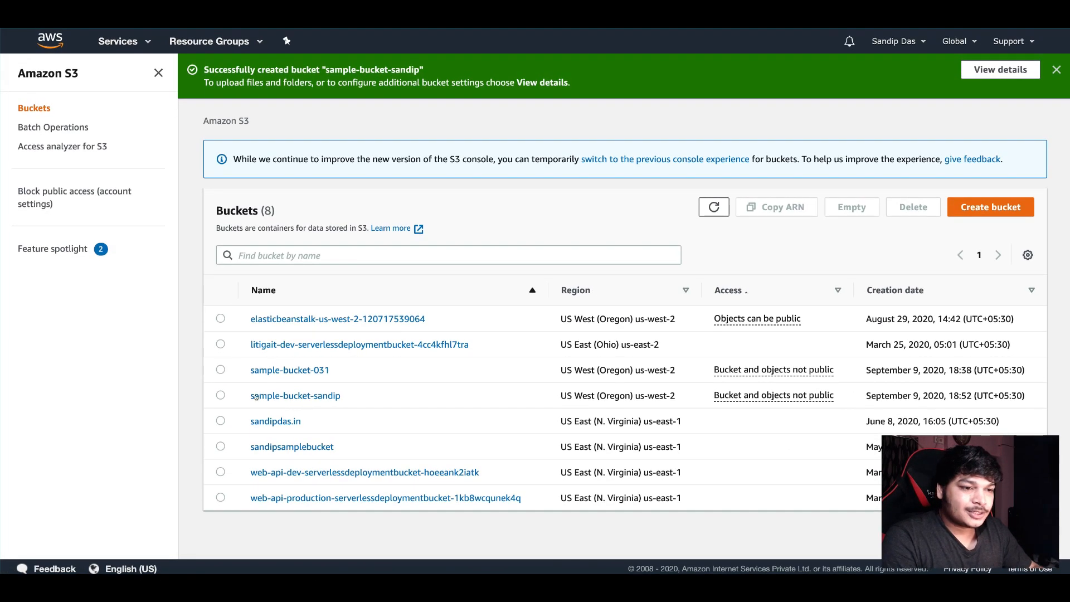
- Open the newly created bucket and switch to the S3 notes page to read about data consistency and storage classes
click(295, 396)
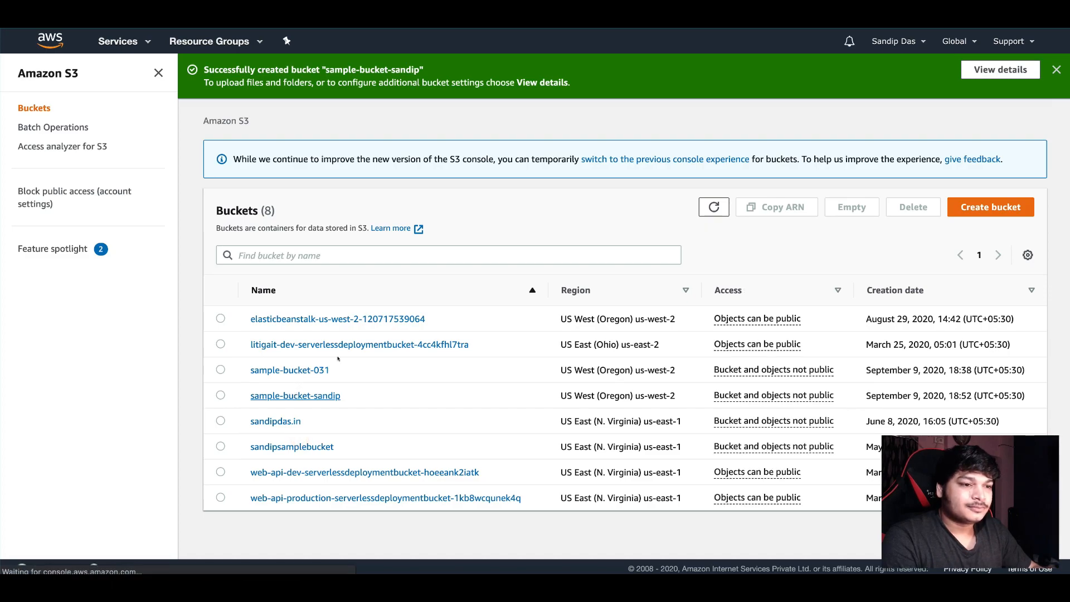
scroll(356, 295, down, 1)
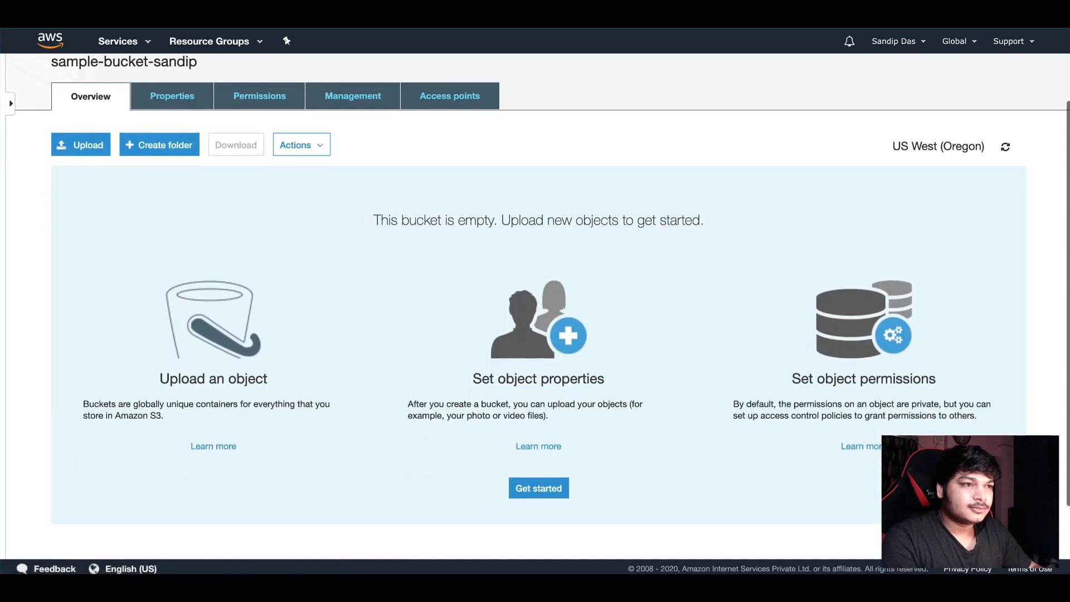
key(ctrl+Tab)
scroll(520, 338, down, 3)
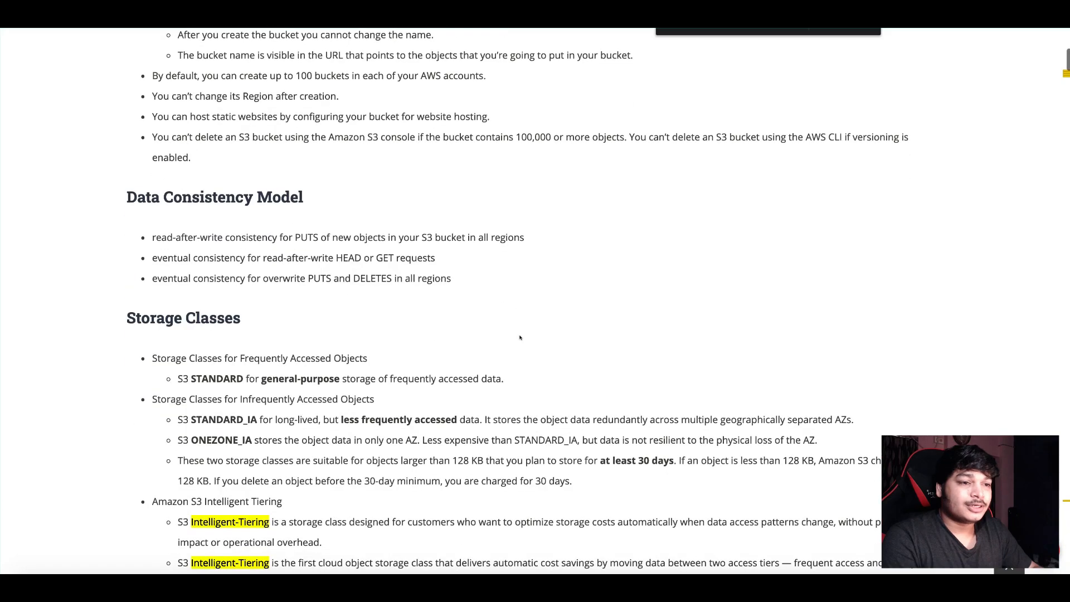
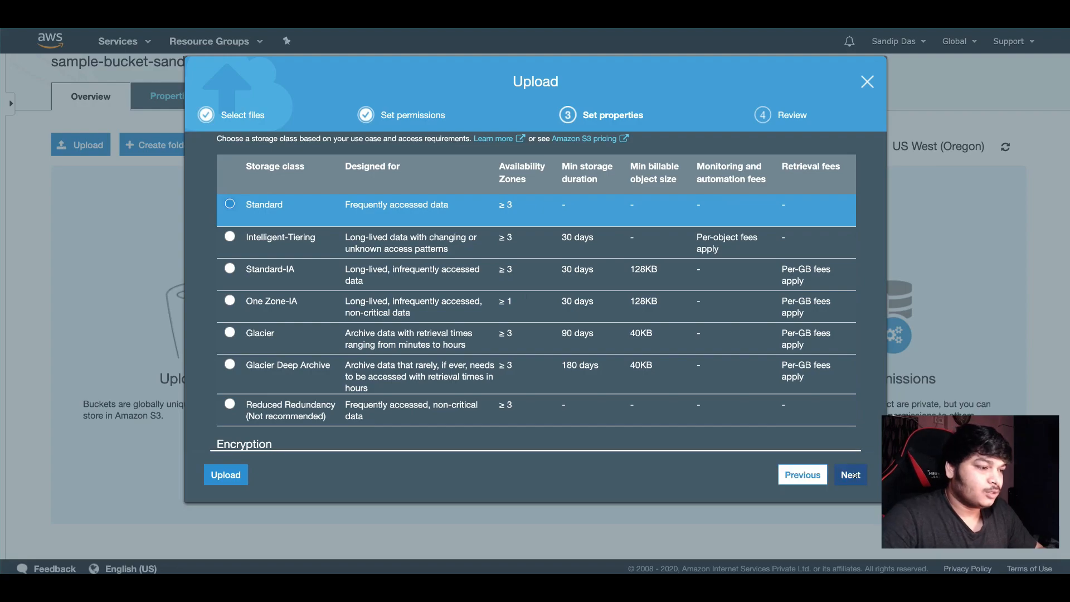
- Keep the Standard storage class without encryption and upload the selected file to the bucket
click(851, 475)
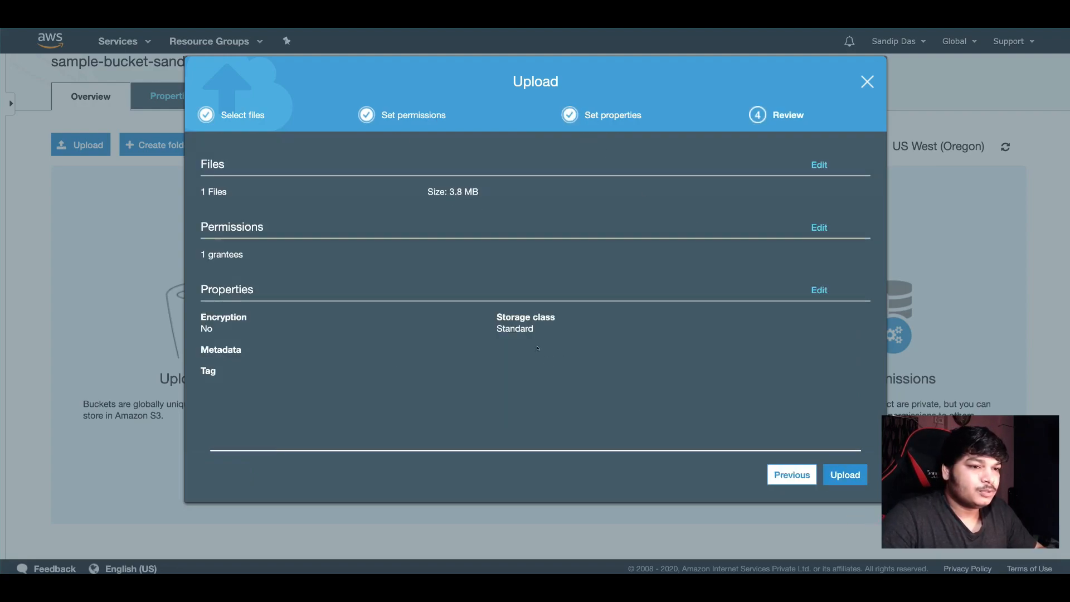
click(845, 475)
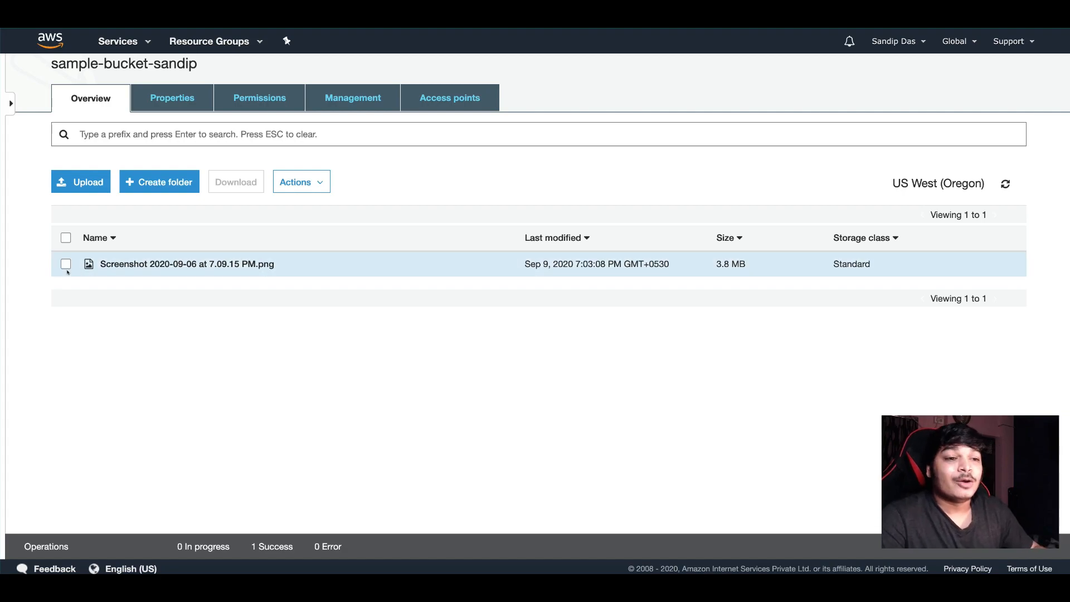
- Select the uploaded screenshot file, look over its object details, and open the image to view it
click(65, 264)
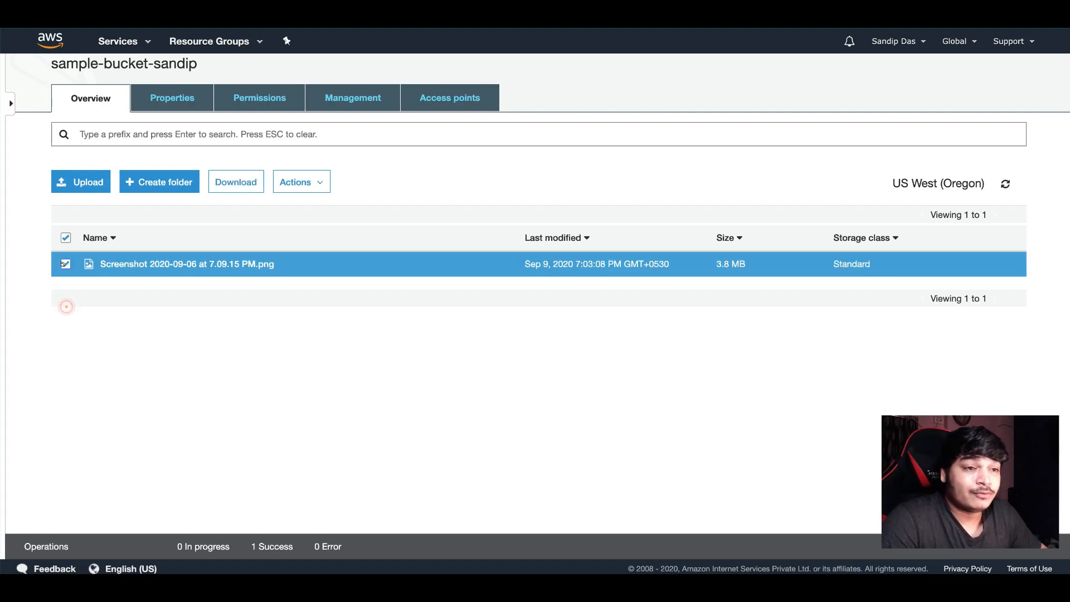
click(232, 191)
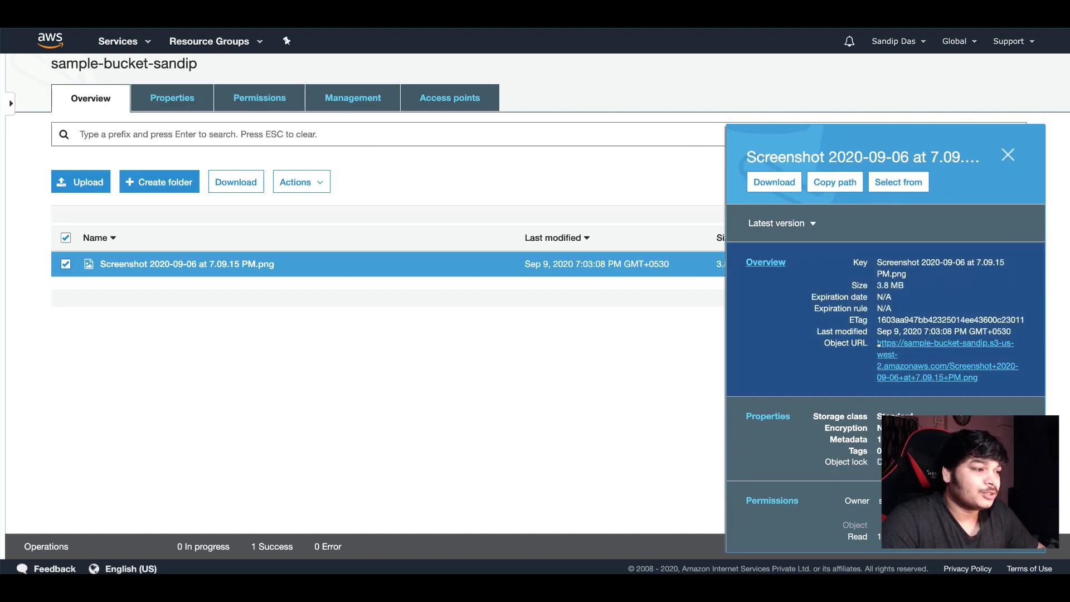
click(1007, 156)
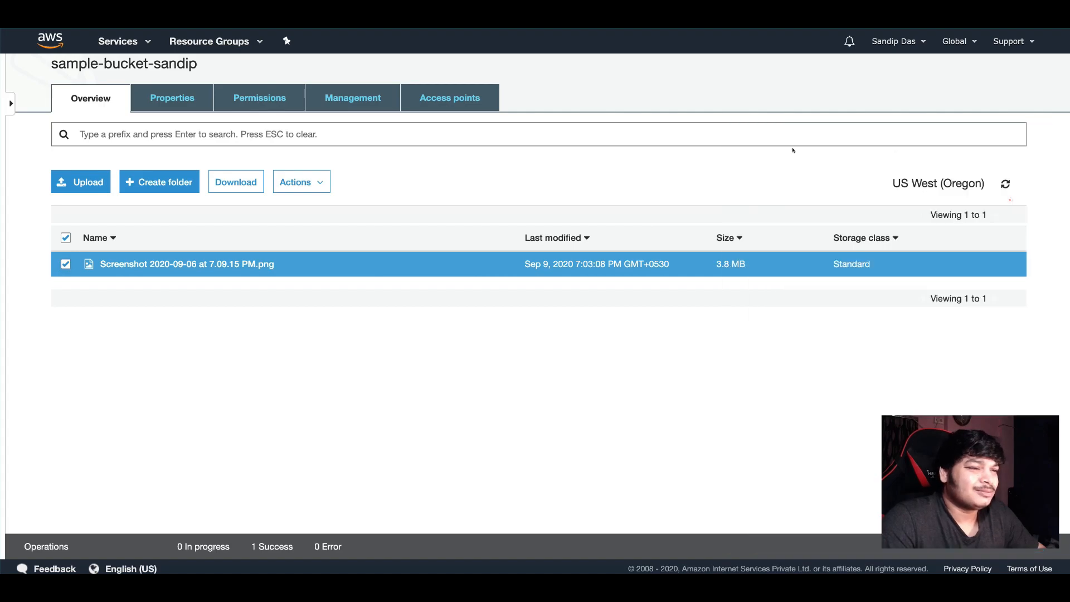
click(302, 180)
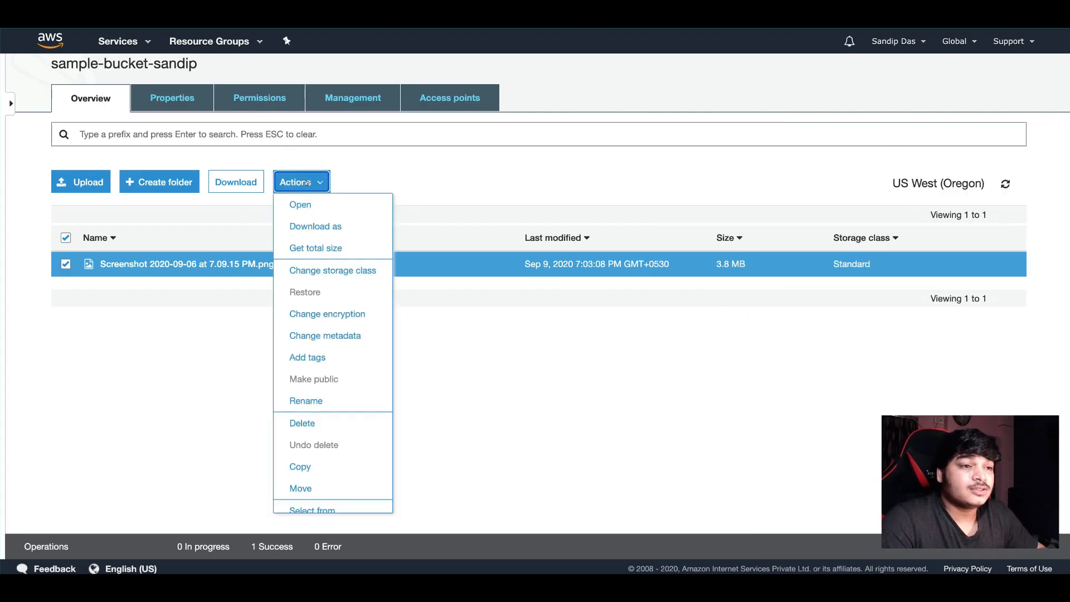
click(301, 206)
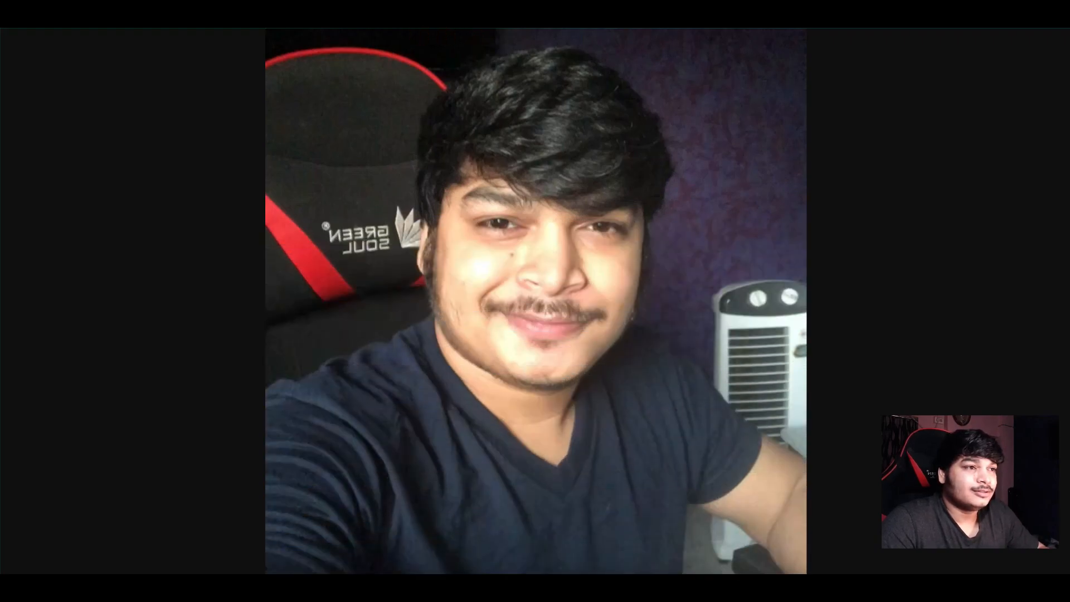
key(ctrl+w)
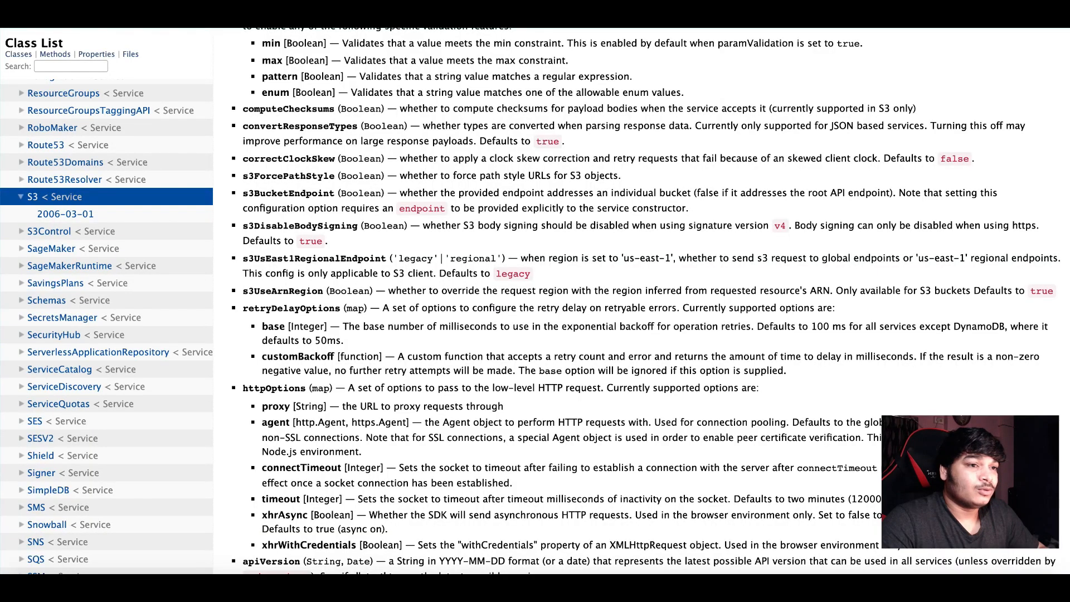
- Search the S3 class reference for the getSignedUrl method and examine its example of pre-signing a getObject operation
key(super+f)
text(signed)
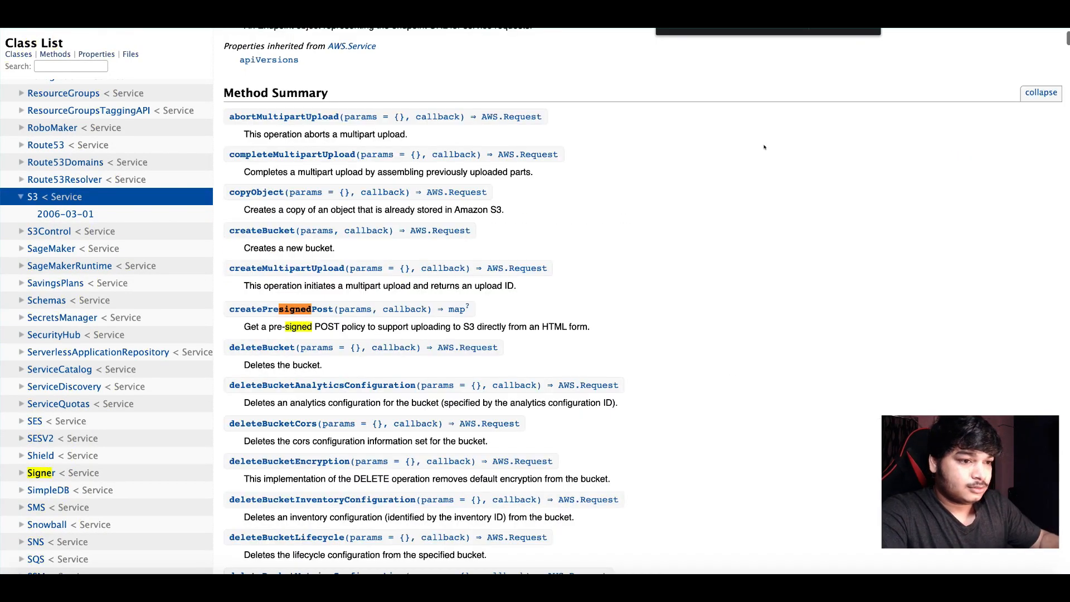
key(Return)
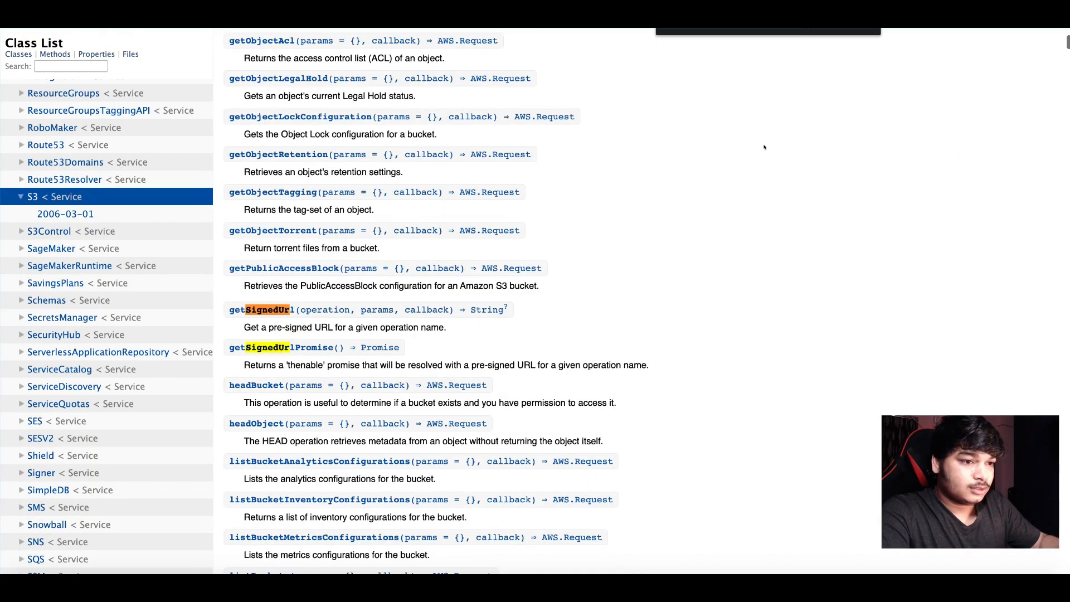
click(294, 310)
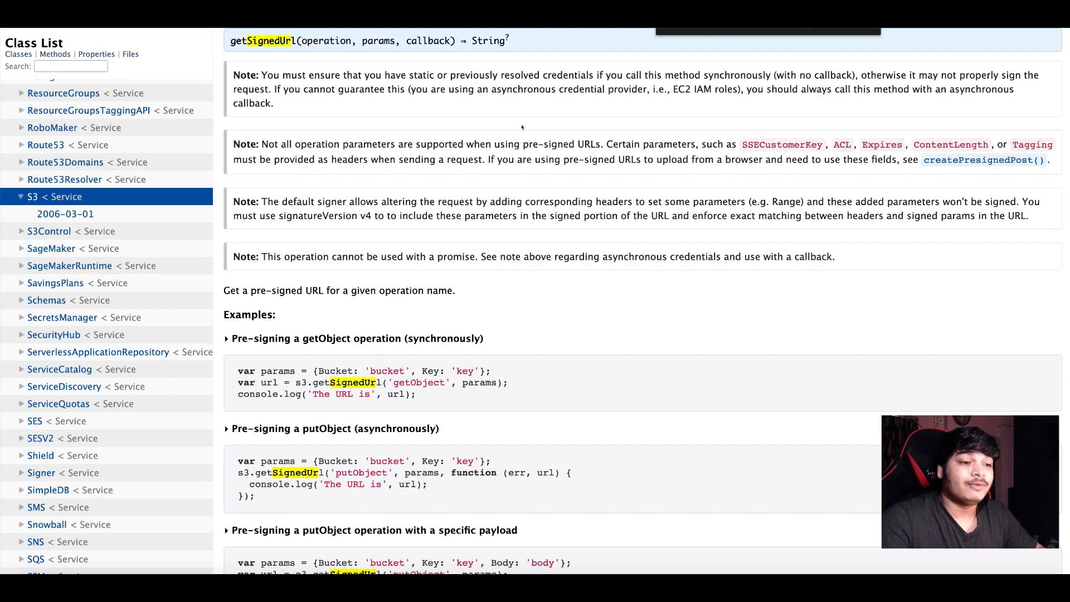
double_click(327, 382)
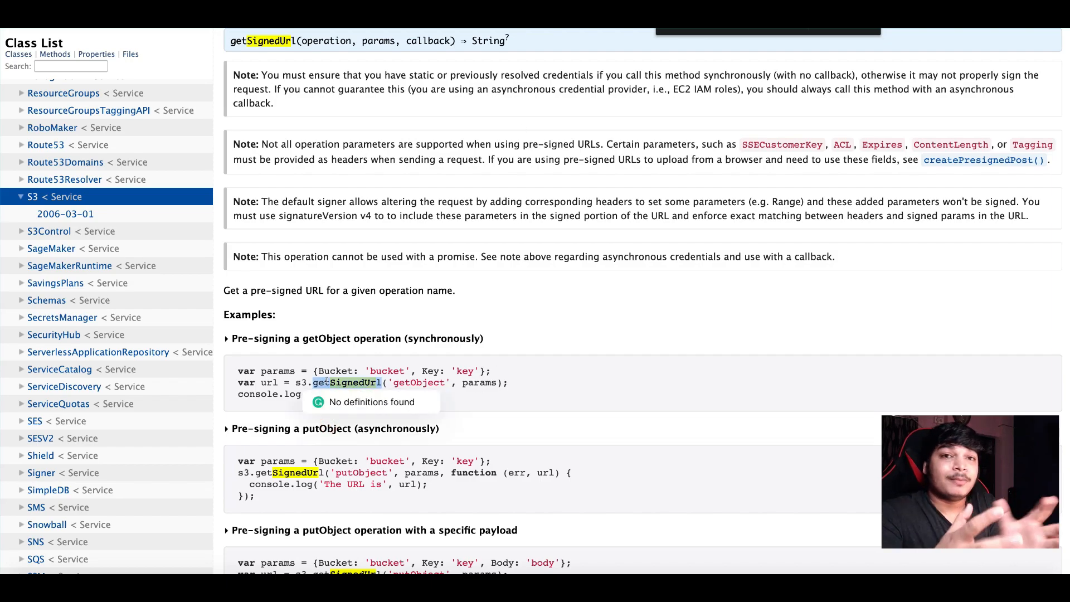
click(625, 369)
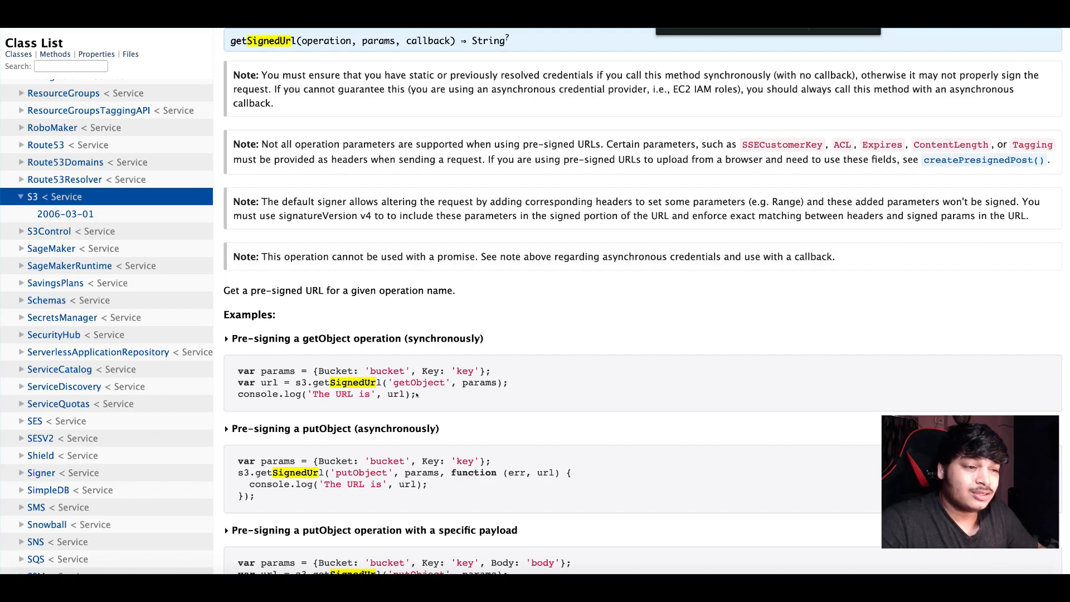
drag(416, 394, 232, 365)
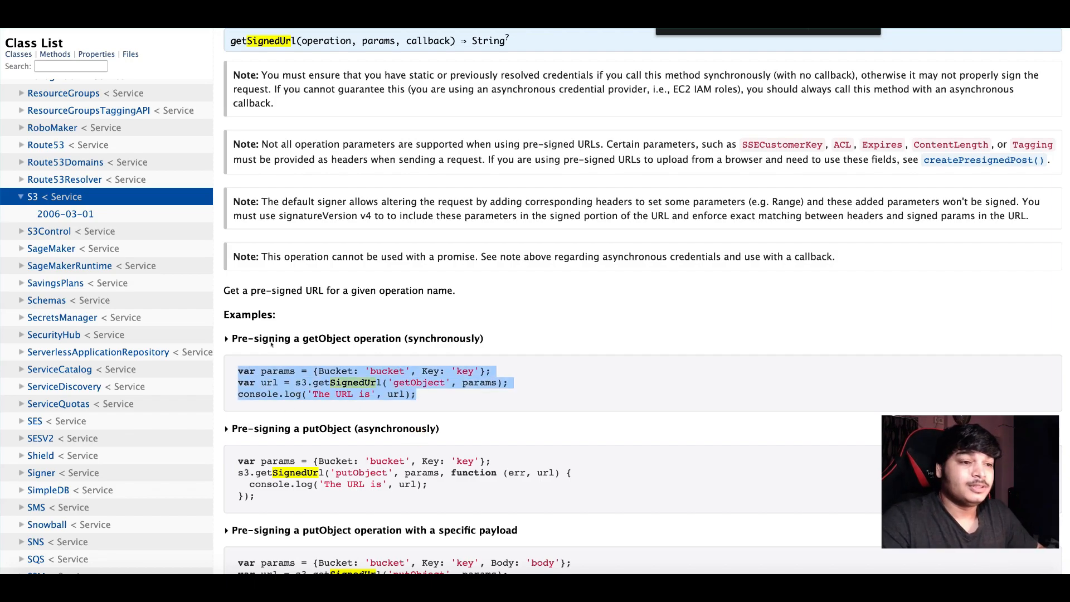
scroll(272, 344, down, 1)
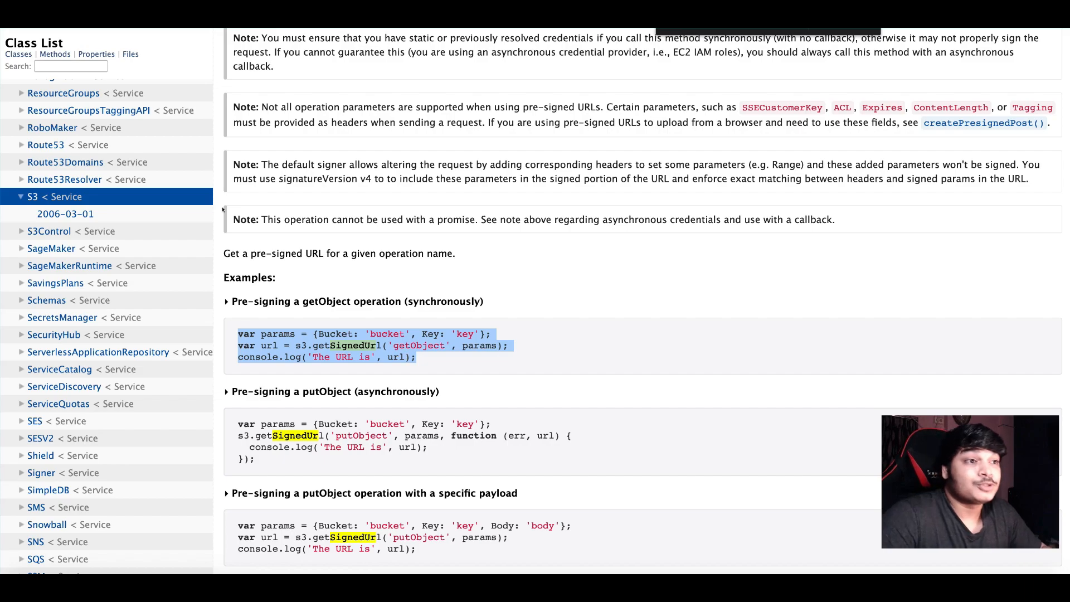
- Return to the bucket, check the uploaded file's total size, and look over the storage classes it can be changed to
key(ctrl+Tab)
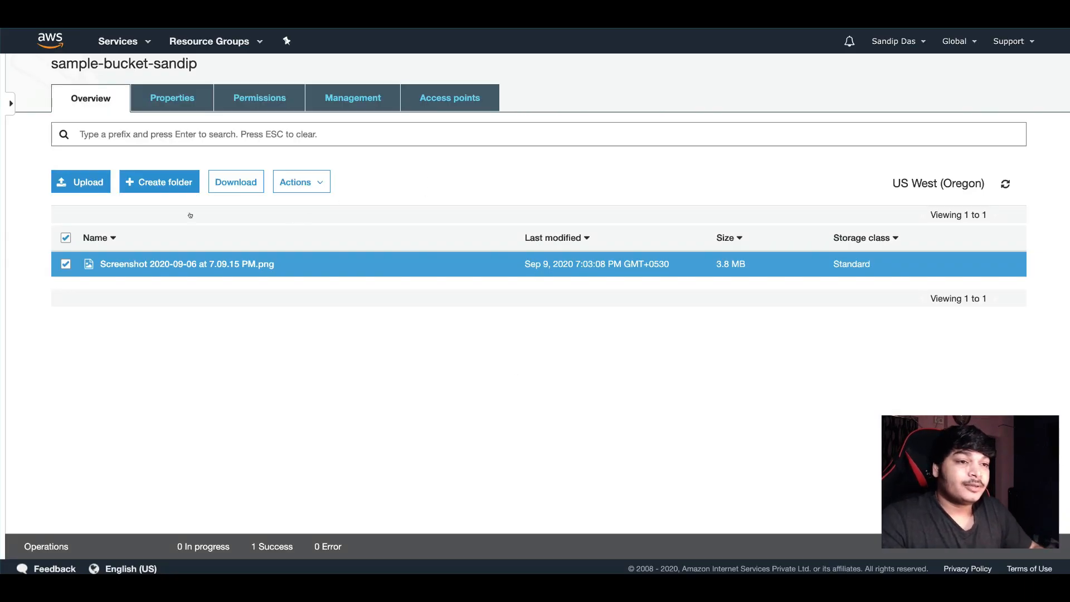
click(297, 182)
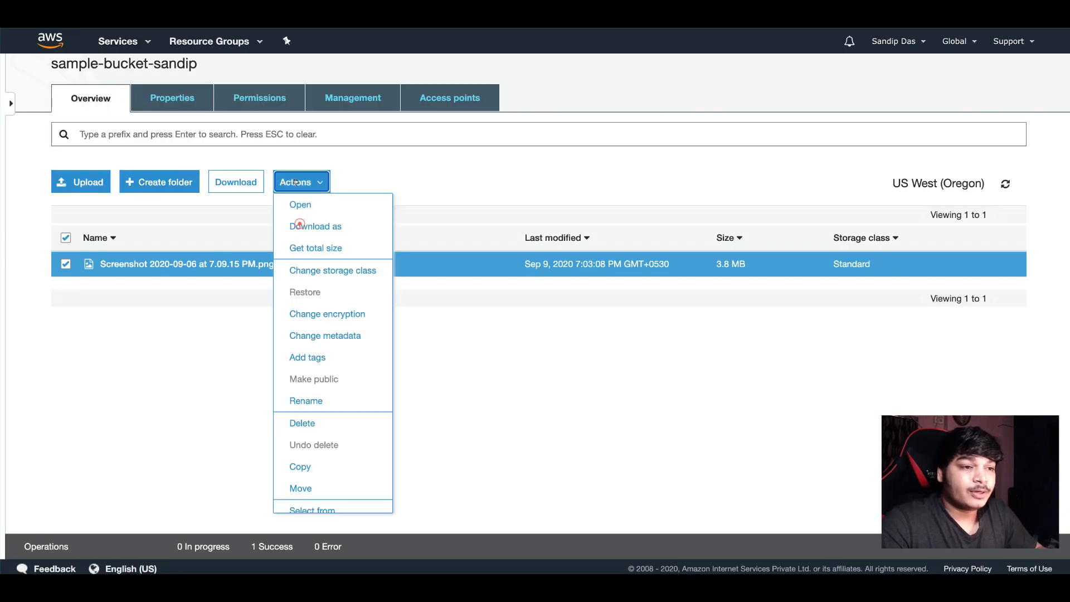
click(329, 253)
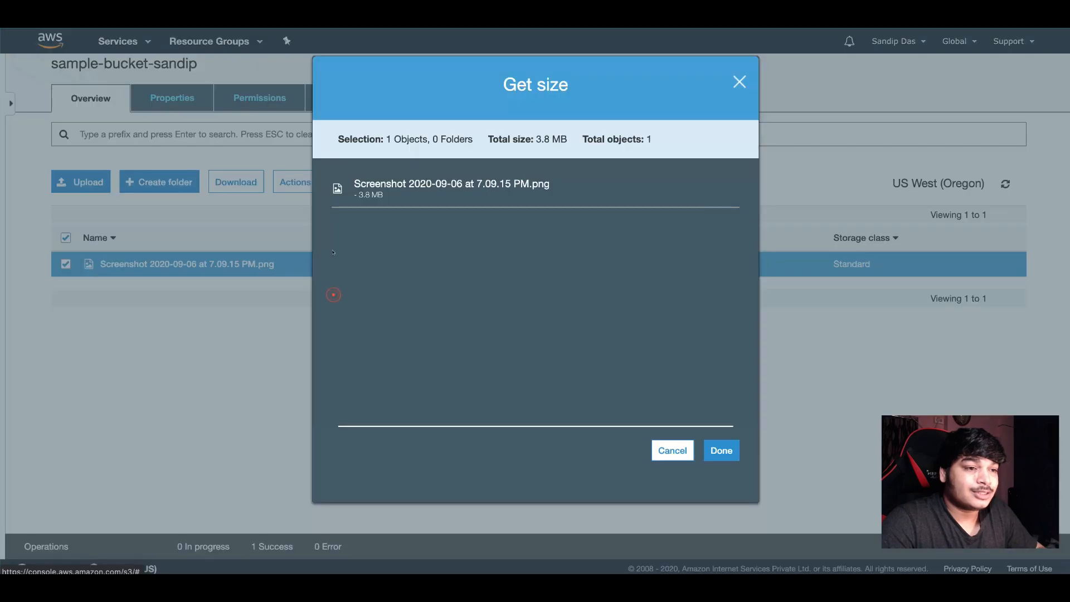
click(670, 459)
click(297, 182)
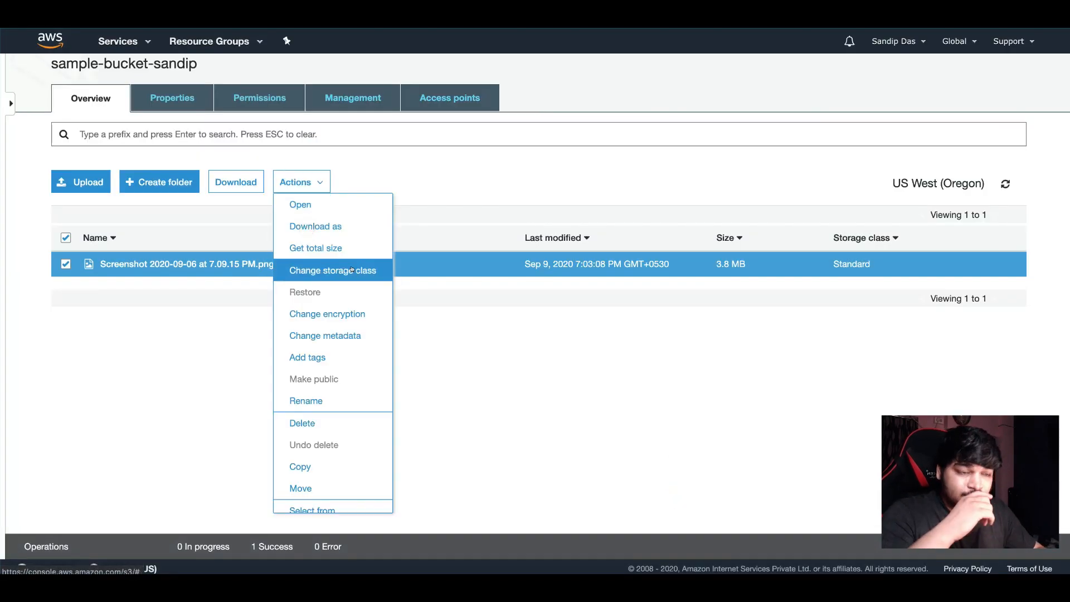
click(338, 270)
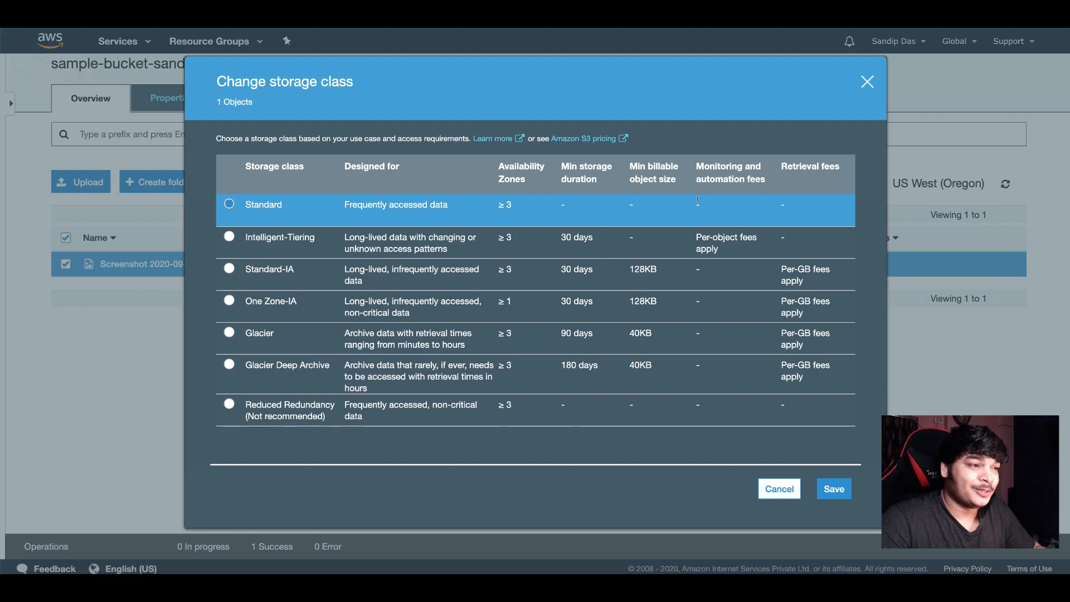
click(864, 84)
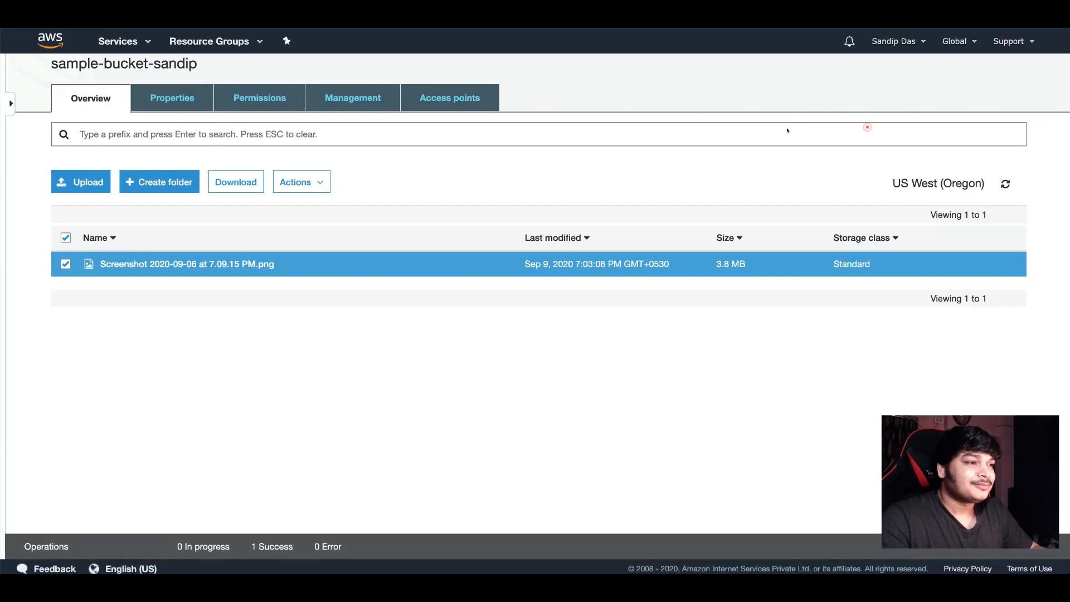
- Change the uploaded file's storage class to Intelligent-Tiering
click(301, 182)
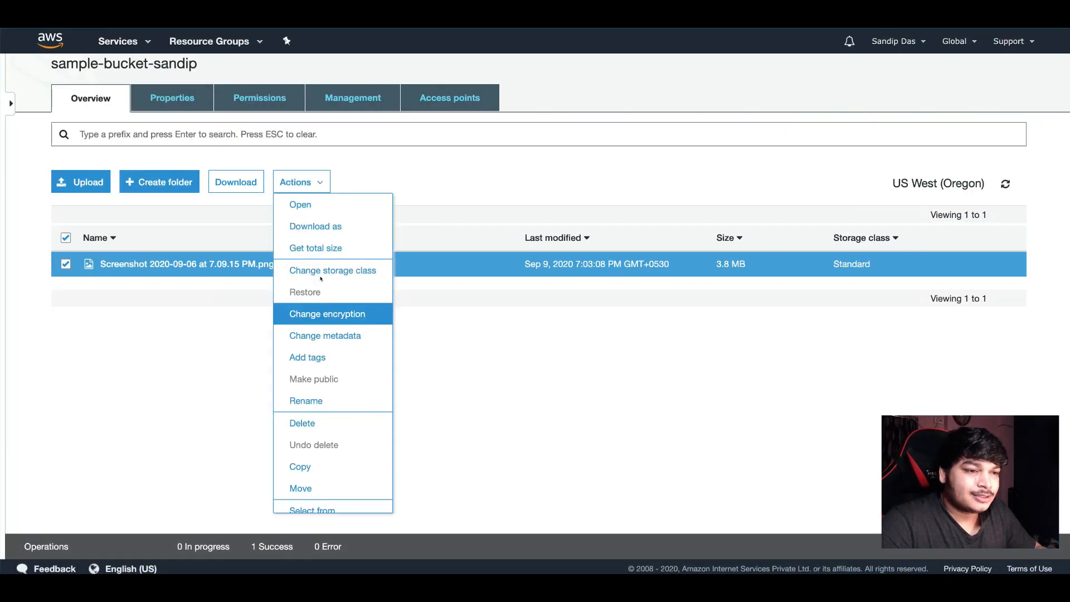
click(326, 272)
click(230, 243)
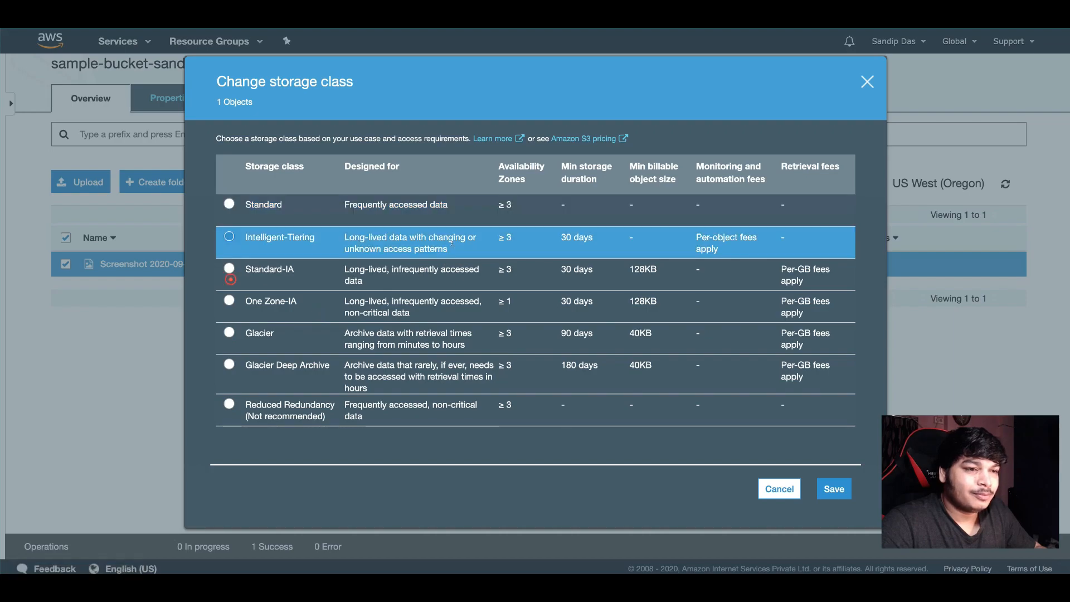
click(834, 489)
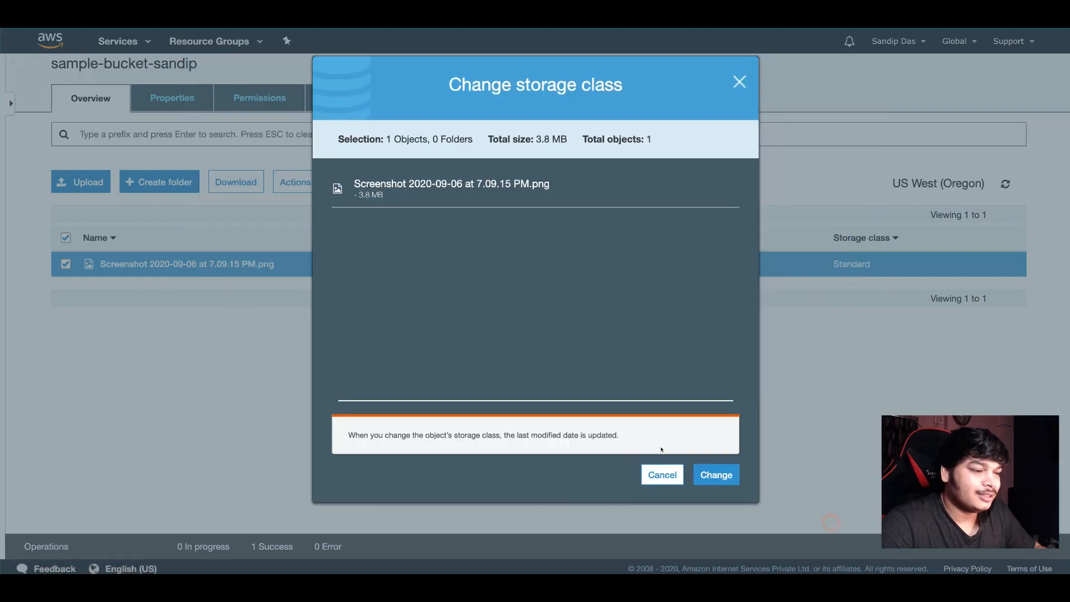
click(715, 474)
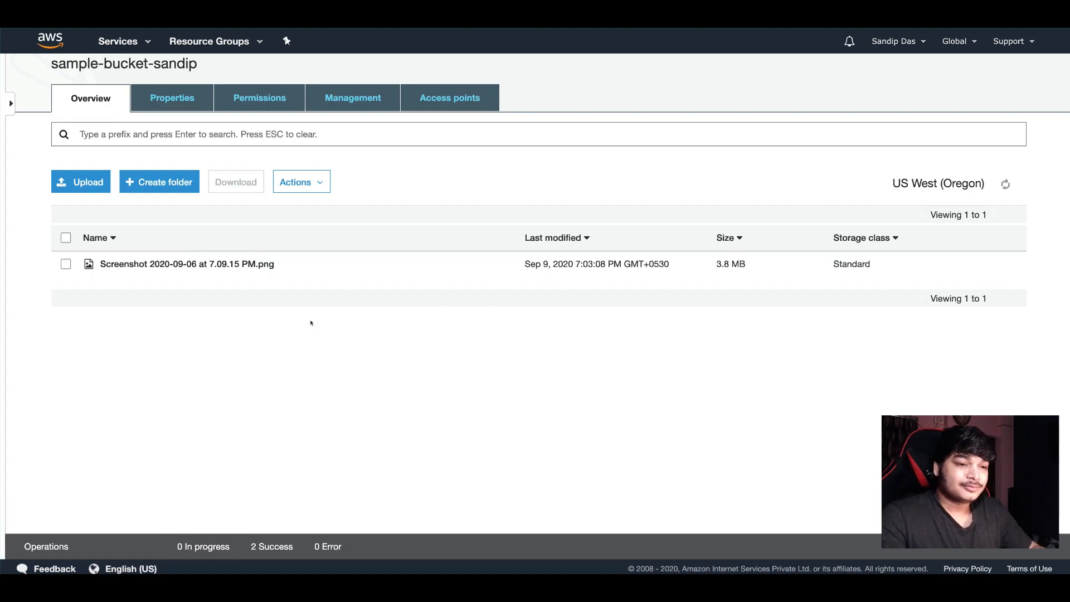
- Look over the encryption options for the uploaded file without changing them
click(299, 185)
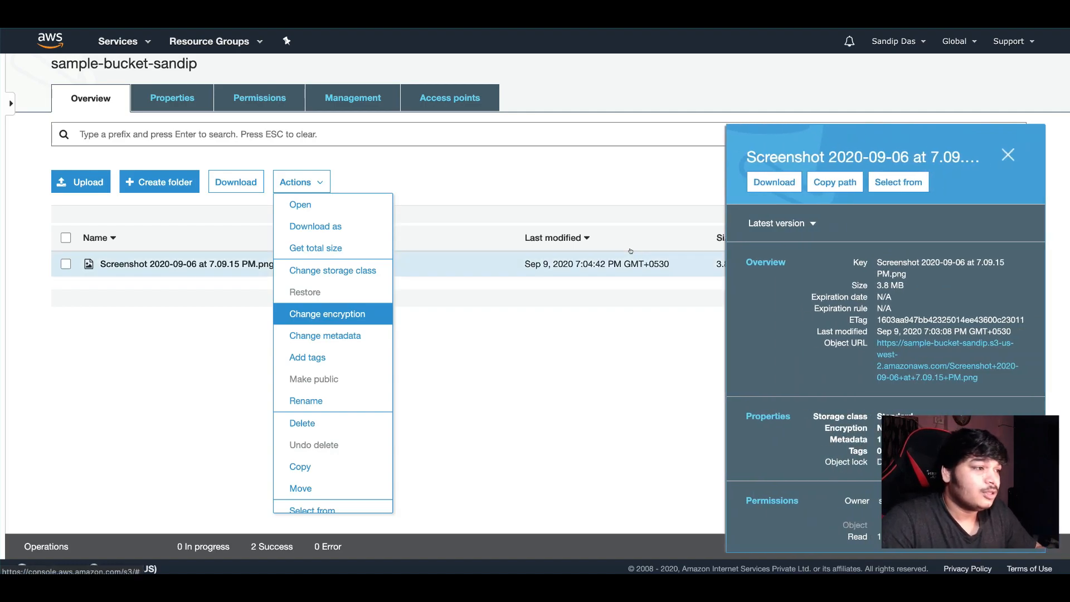
click(368, 315)
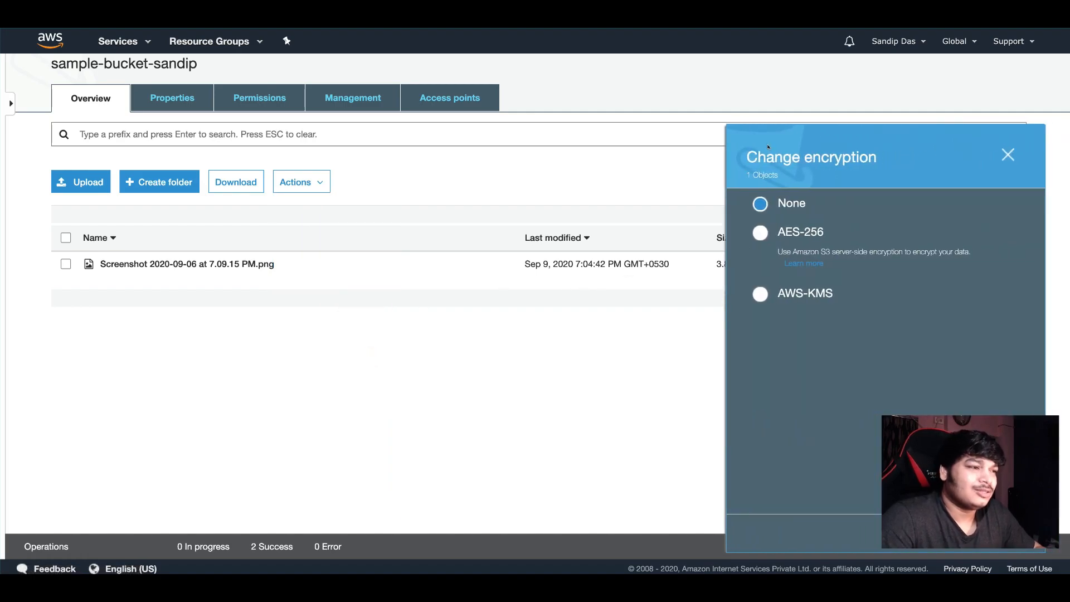
click(1009, 155)
- Add a metadata entry to the uploaded file with the key x-amz-meta-test and the value abc
click(301, 182)
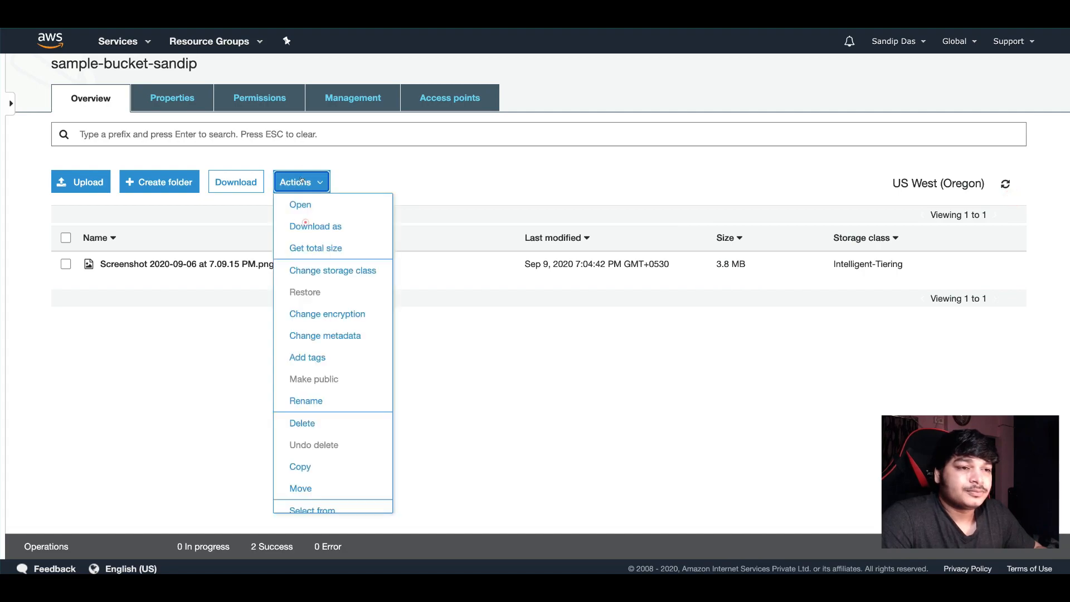
click(331, 338)
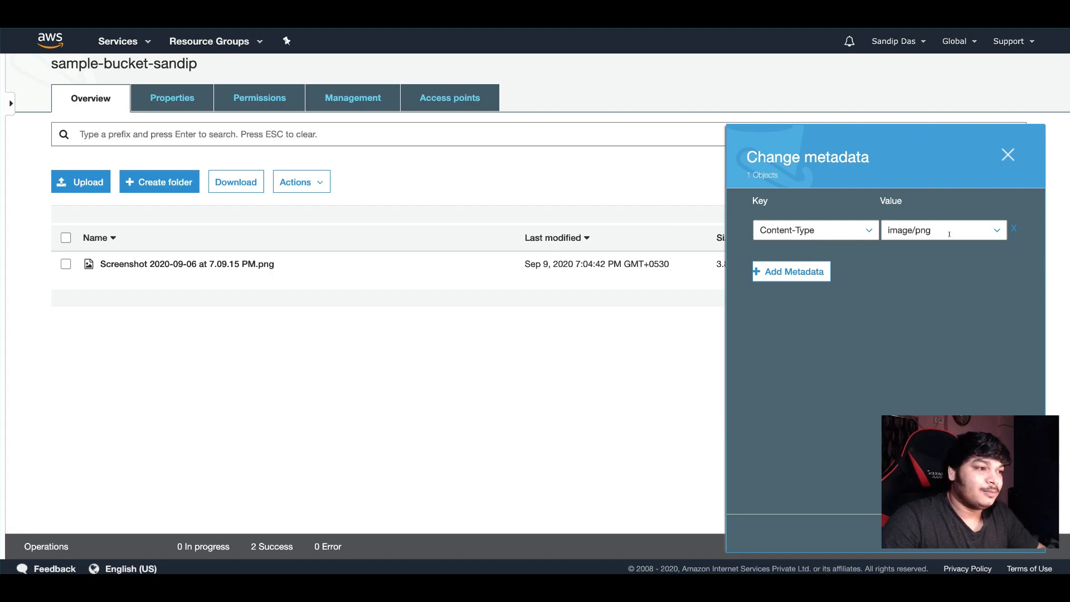
click(792, 272)
click(800, 272)
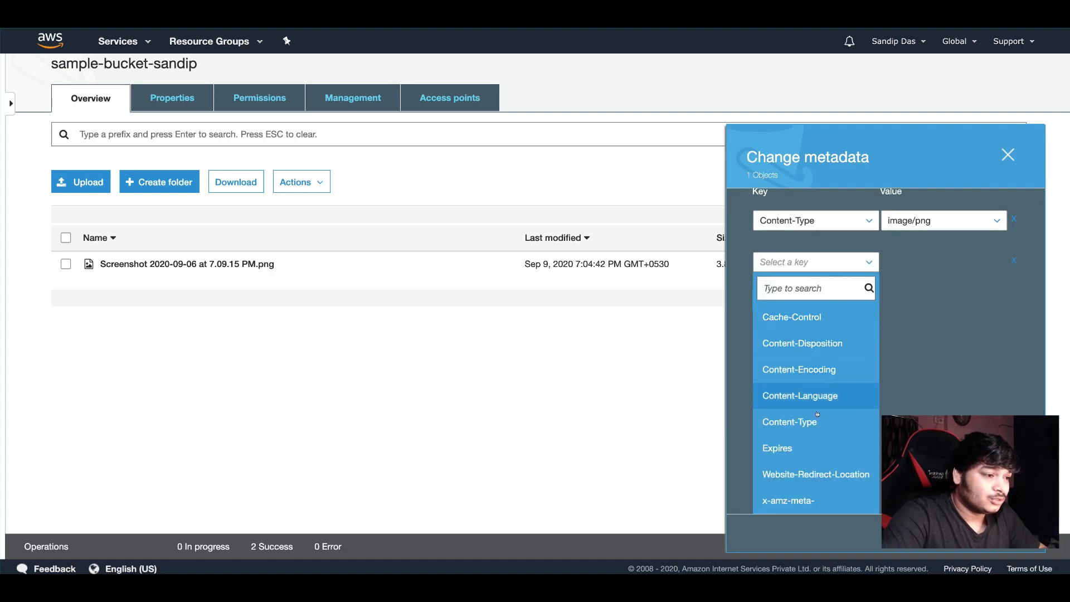
click(811, 499)
click(933, 264)
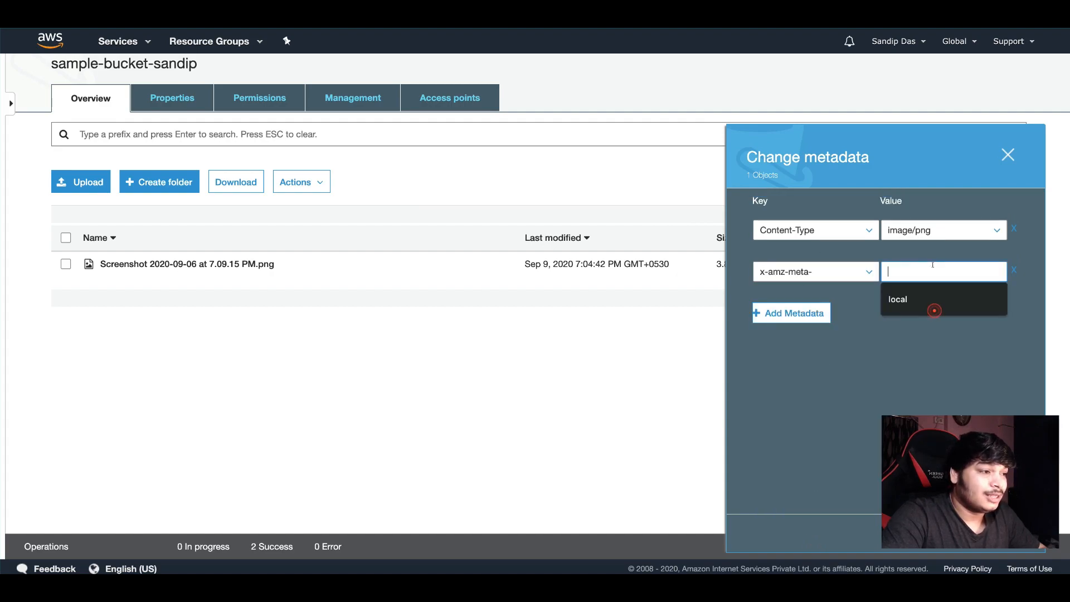
click(848, 273)
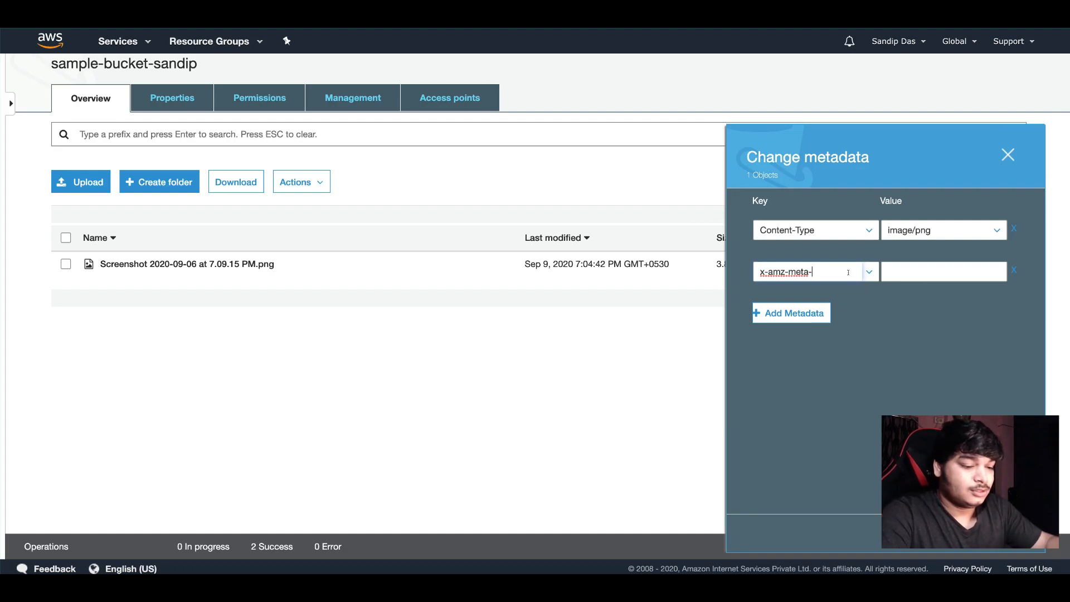
text(test)
click(946, 266)
text(ab)
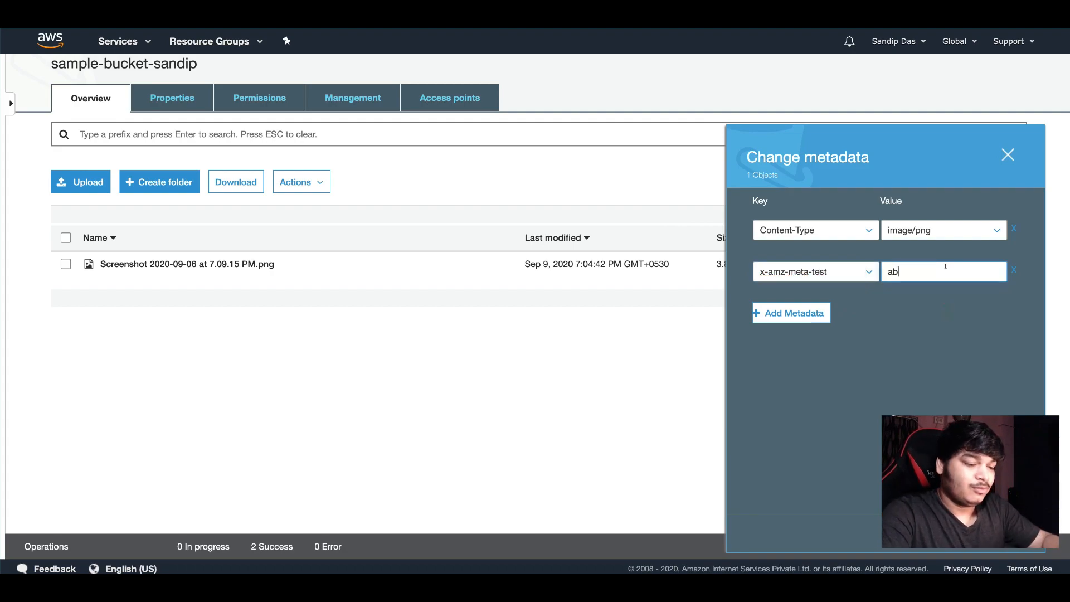
text(c)
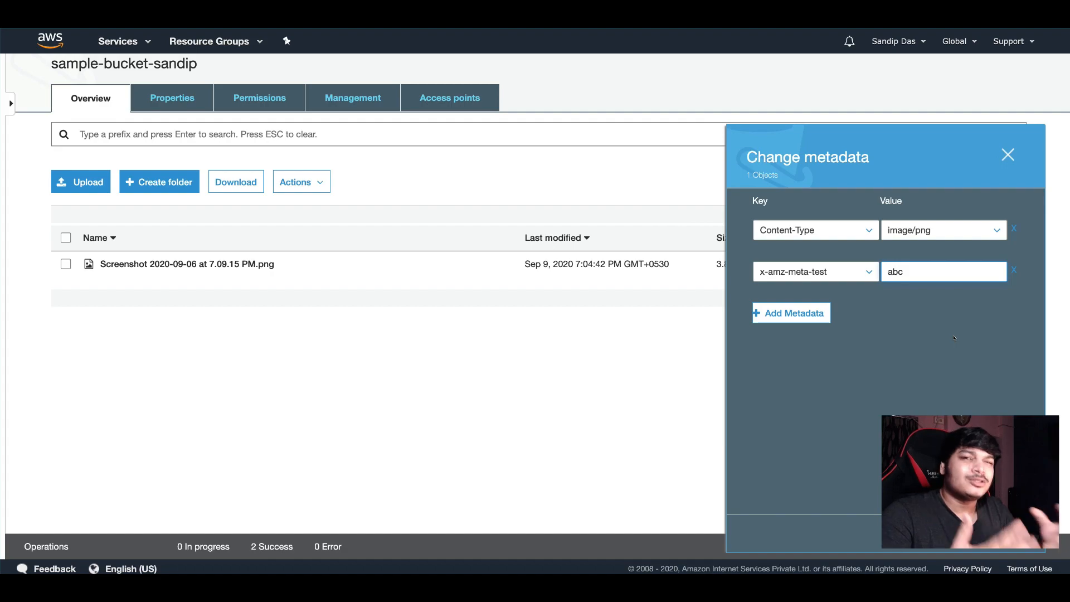
- Add another metadata entry with the custom key x-amz-meta-owner and enter the owner's first name as its value
click(796, 310)
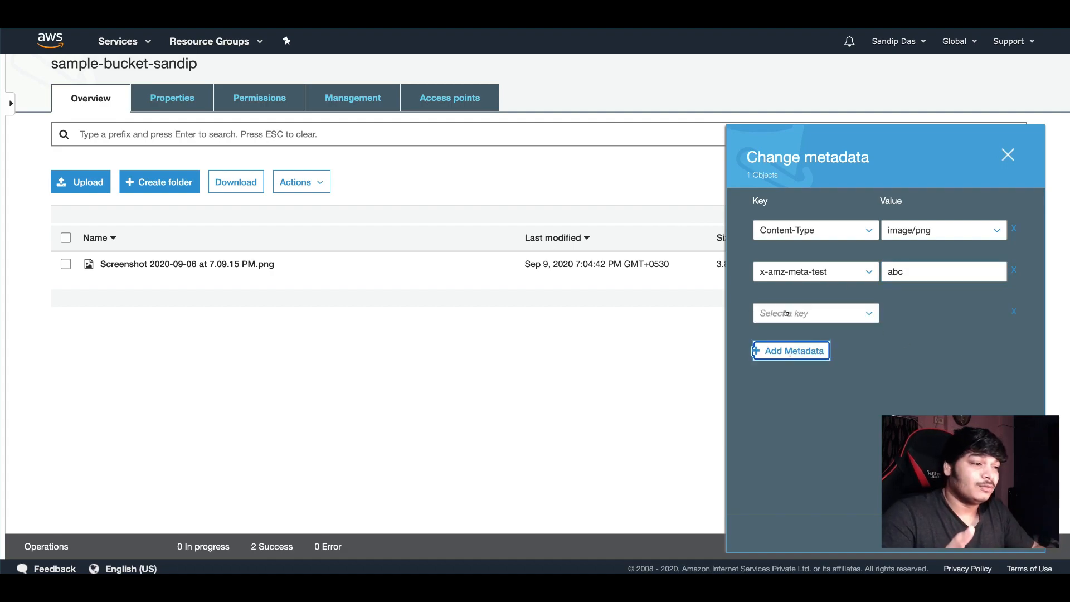
click(797, 313)
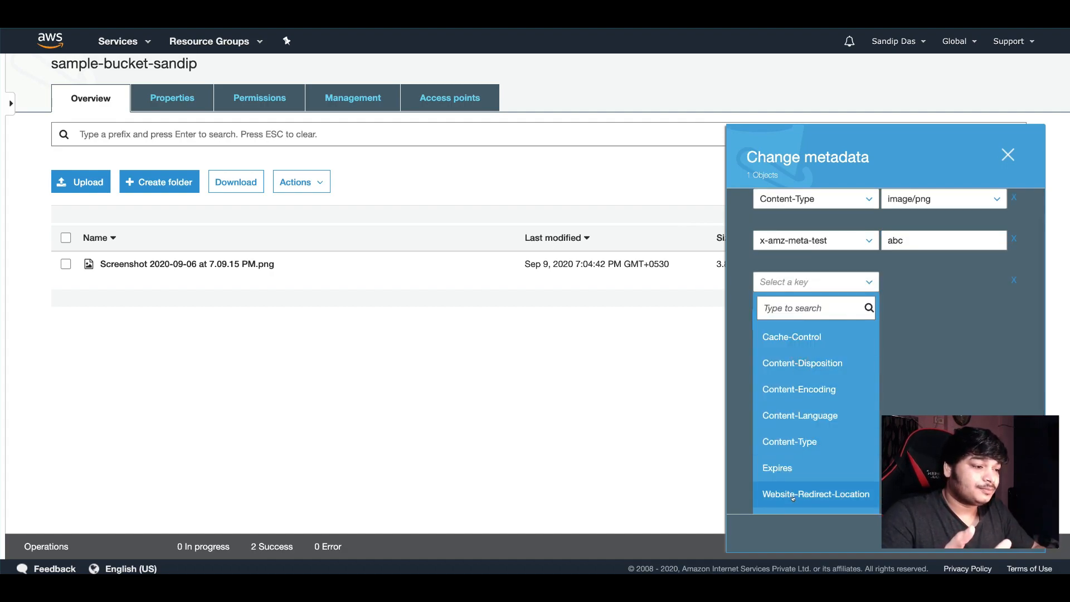
scroll(798, 485, down, 2)
click(798, 484)
click(837, 308)
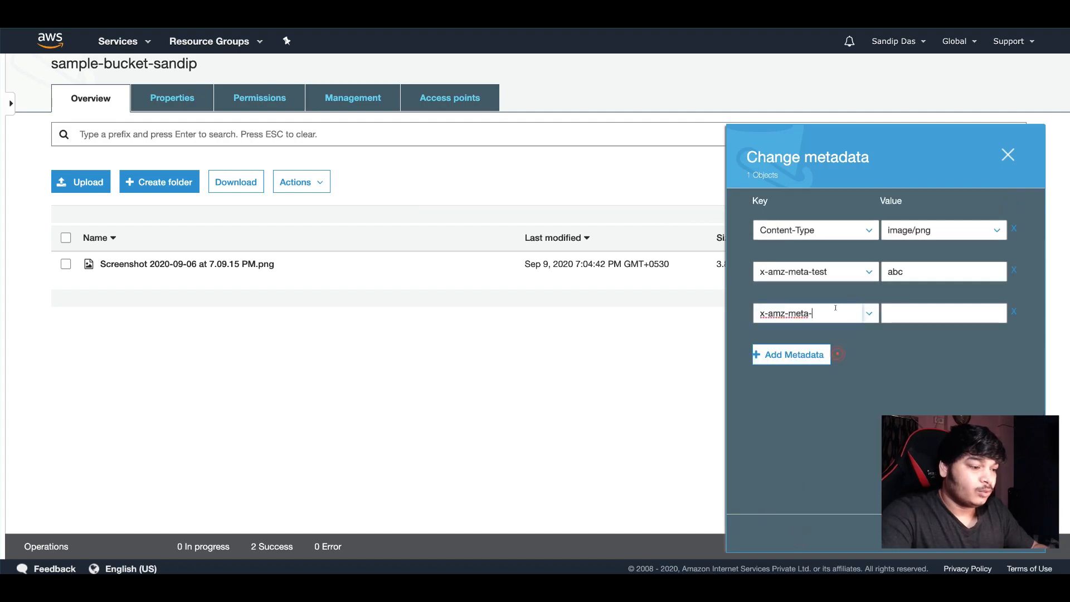
text(owner)
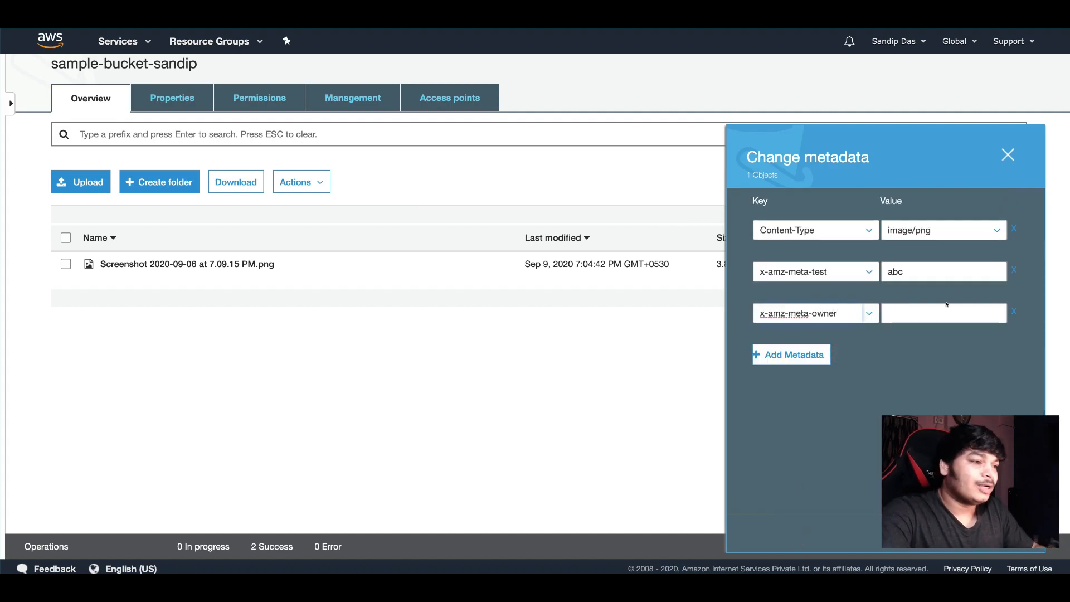
click(931, 312)
text(R)
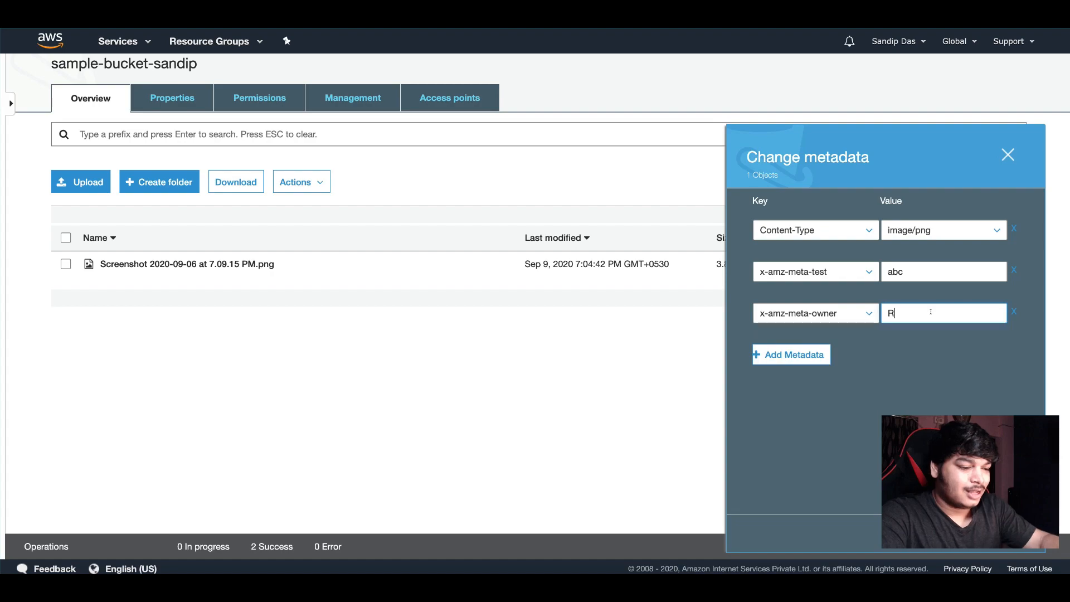
text(ajiv)
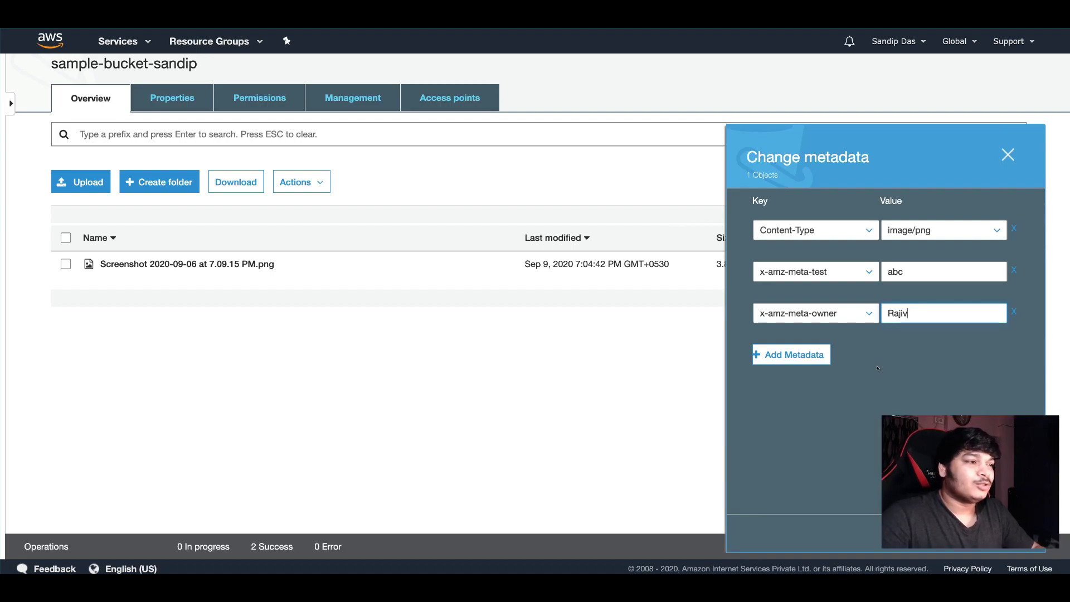
- Save the new metadata entries and apply the change to the uploaded screenshot file
click(588, 432)
drag(932, 439, 535, 420)
click(1015, 534)
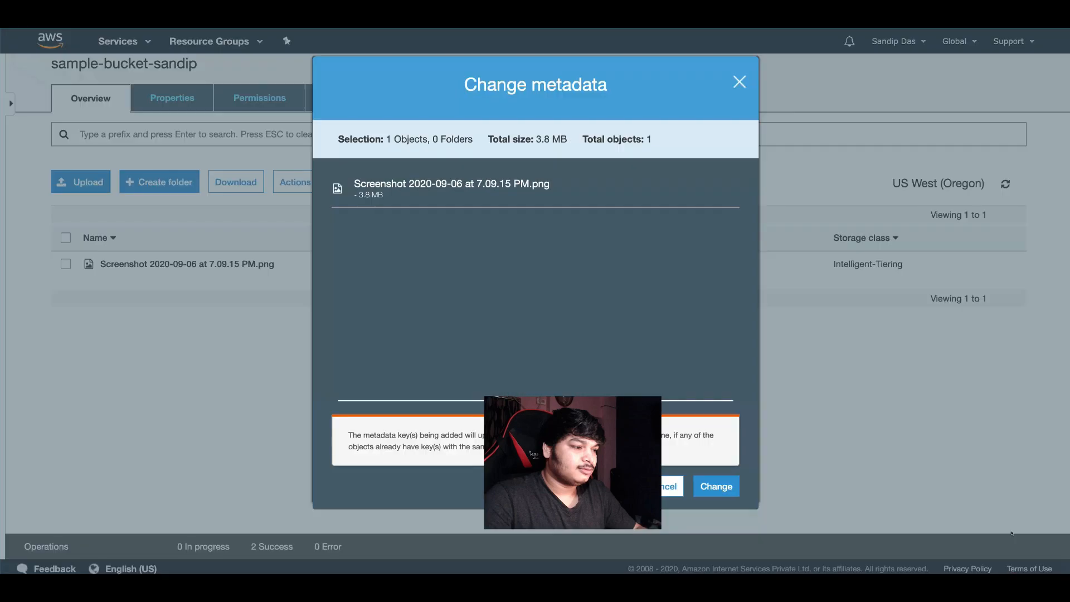
click(719, 485)
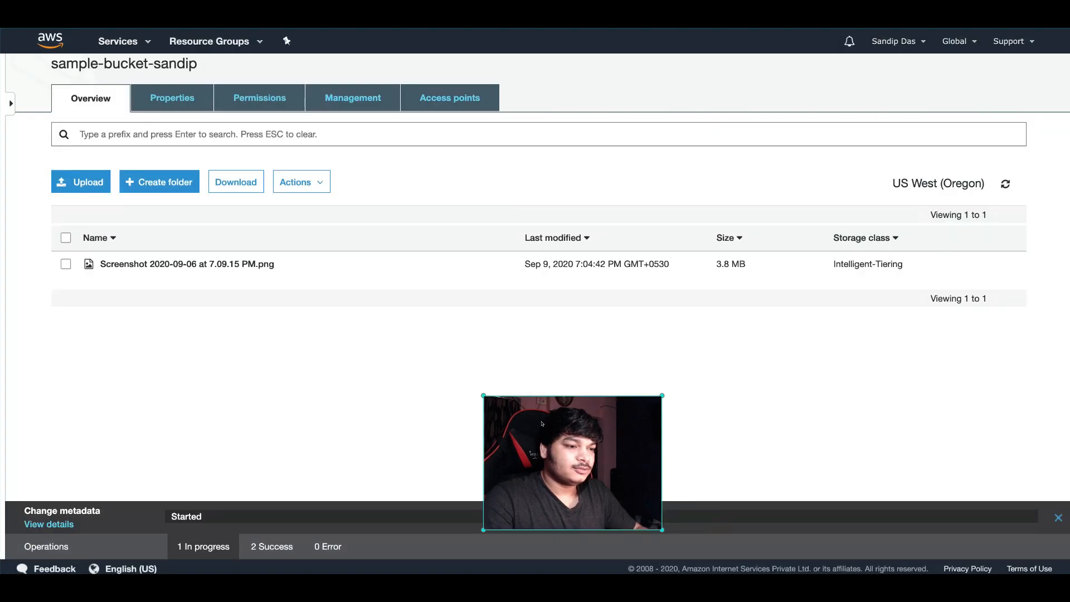
drag(613, 462, 1011, 463)
click(535, 403)
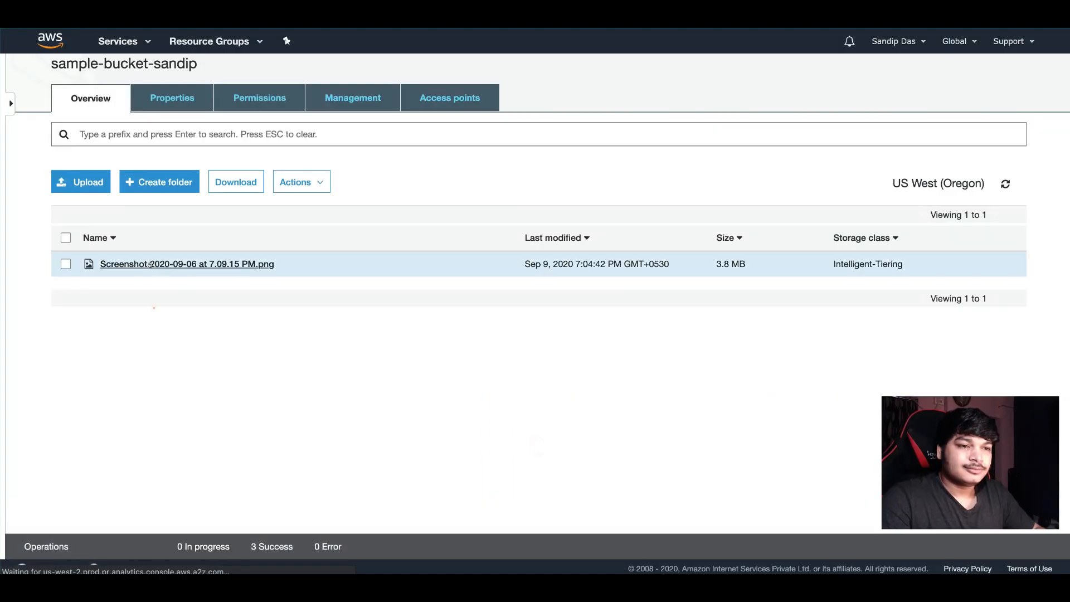
- Open the screenshot file's details, return to the bucket, and review the file's saved metadata entries without changing them
click(200, 263)
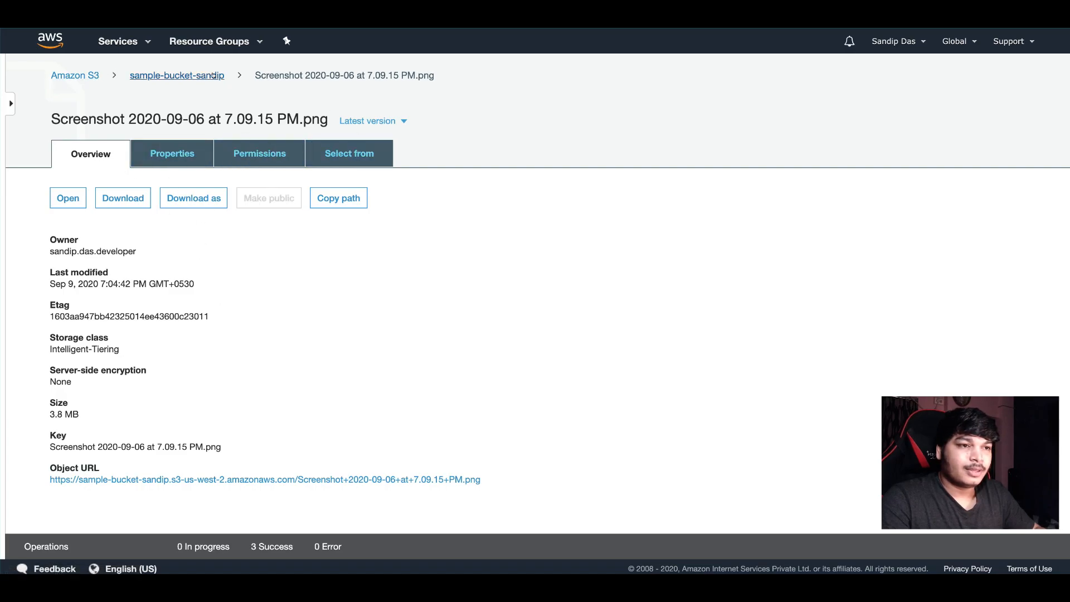
click(212, 75)
click(61, 319)
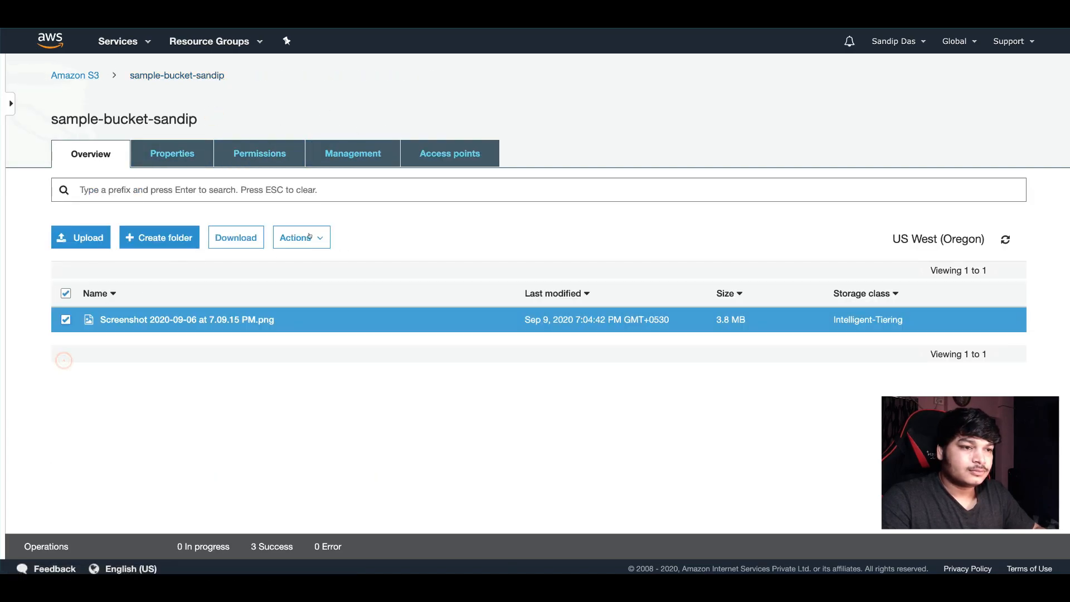
click(302, 238)
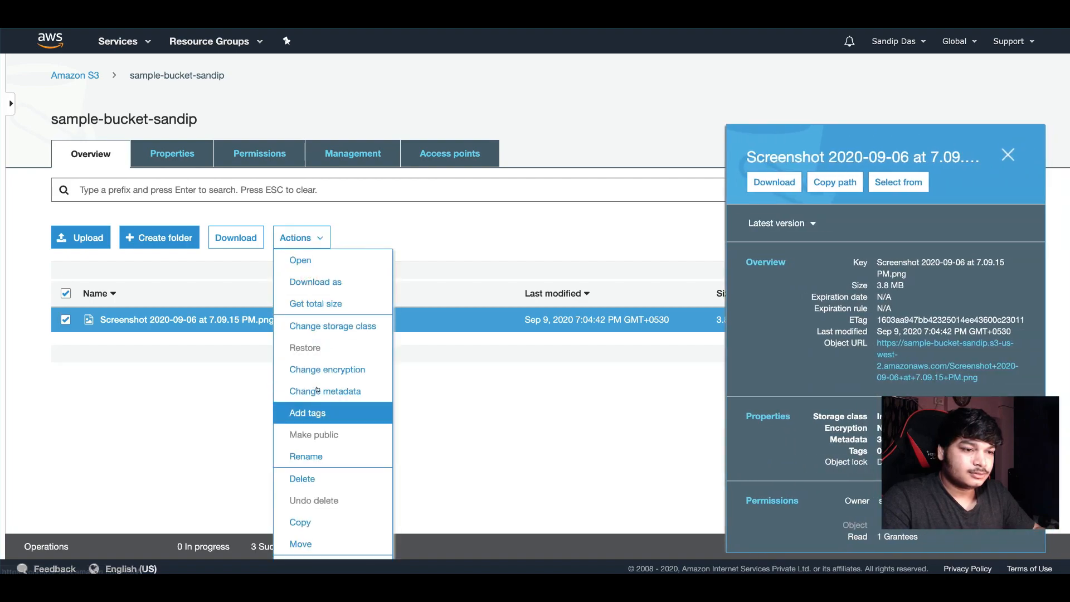
click(322, 391)
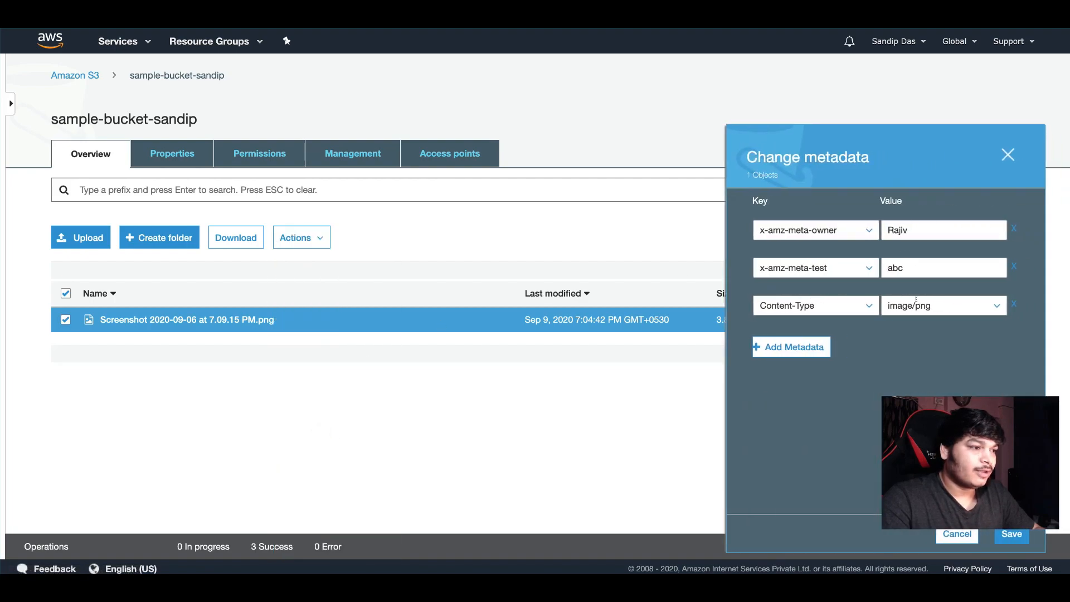
click(958, 534)
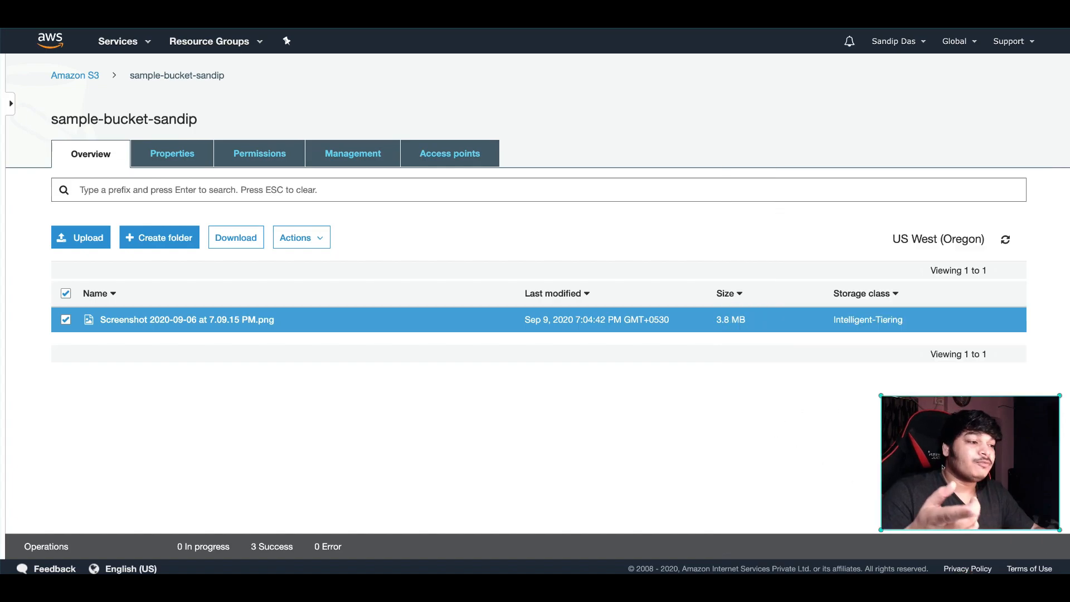
- Rename the screenshot file as abc_test
click(295, 238)
scroll(361, 427, down, 3)
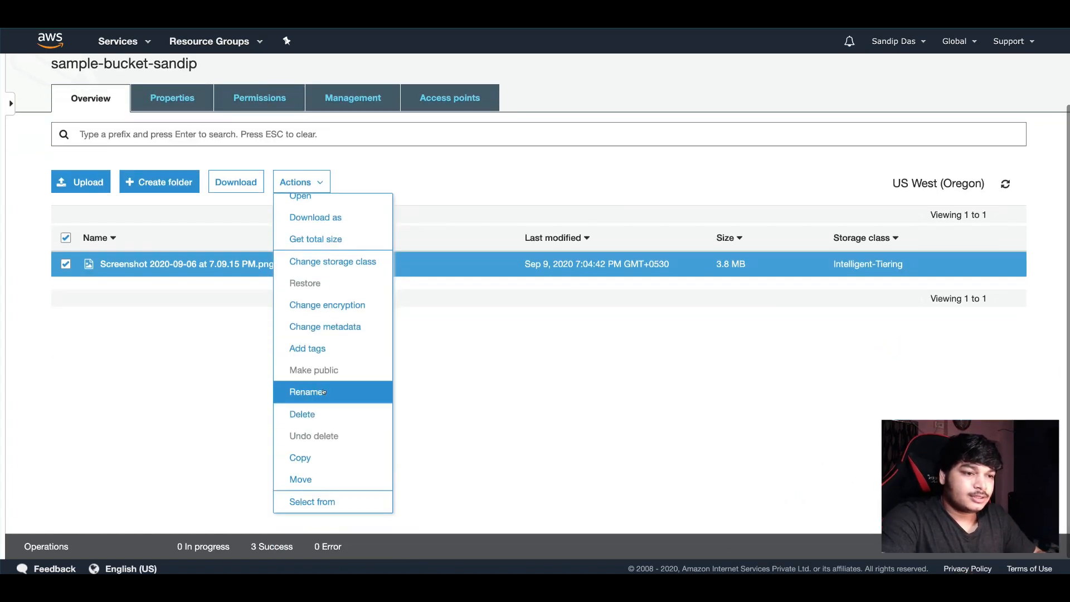
click(319, 390)
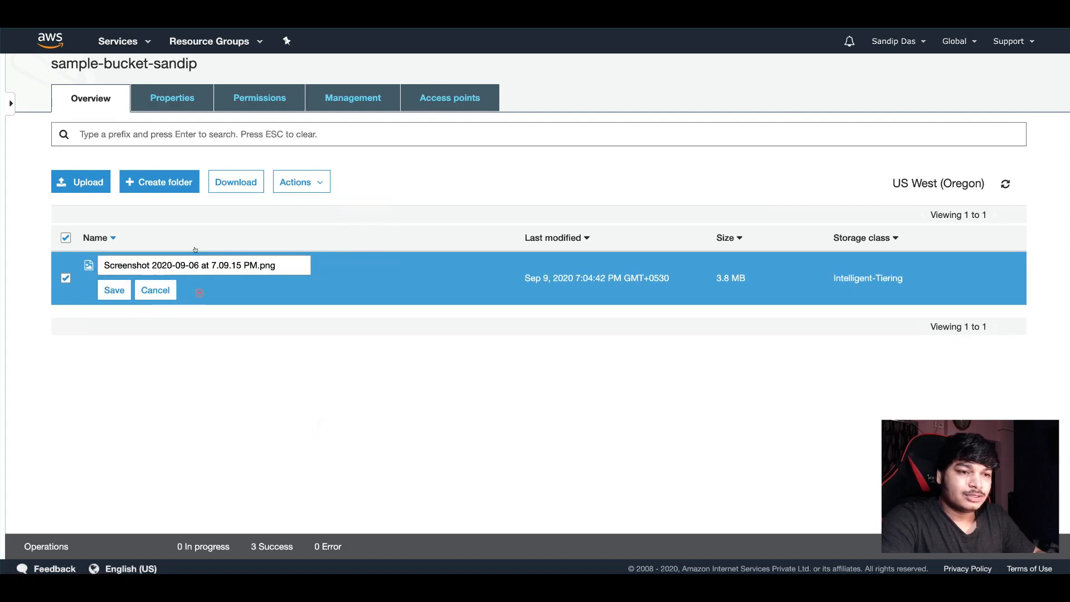
triple_click(197, 265)
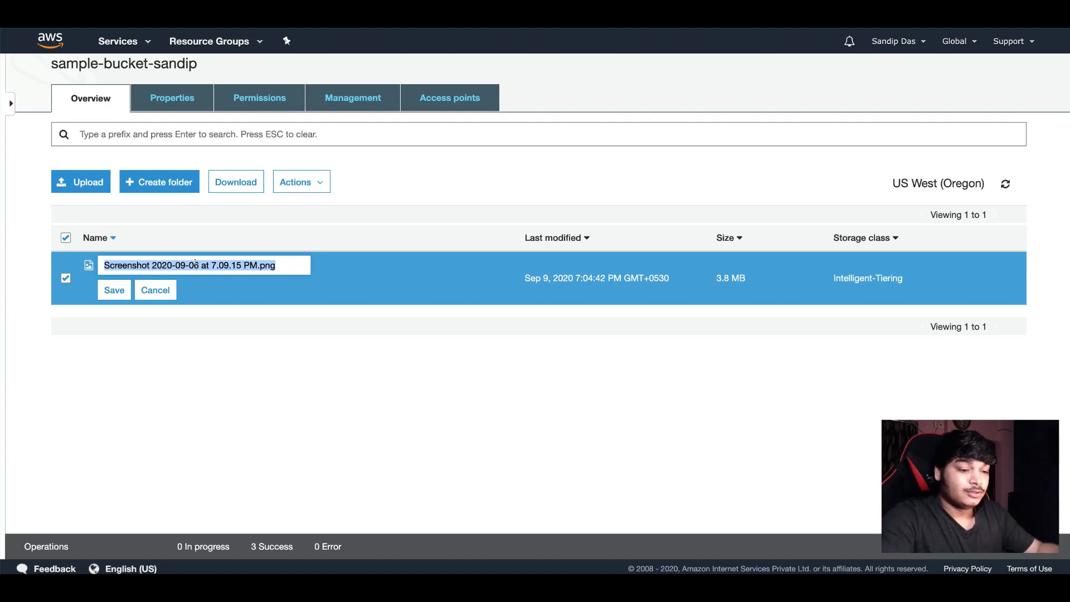
text(abc_test)
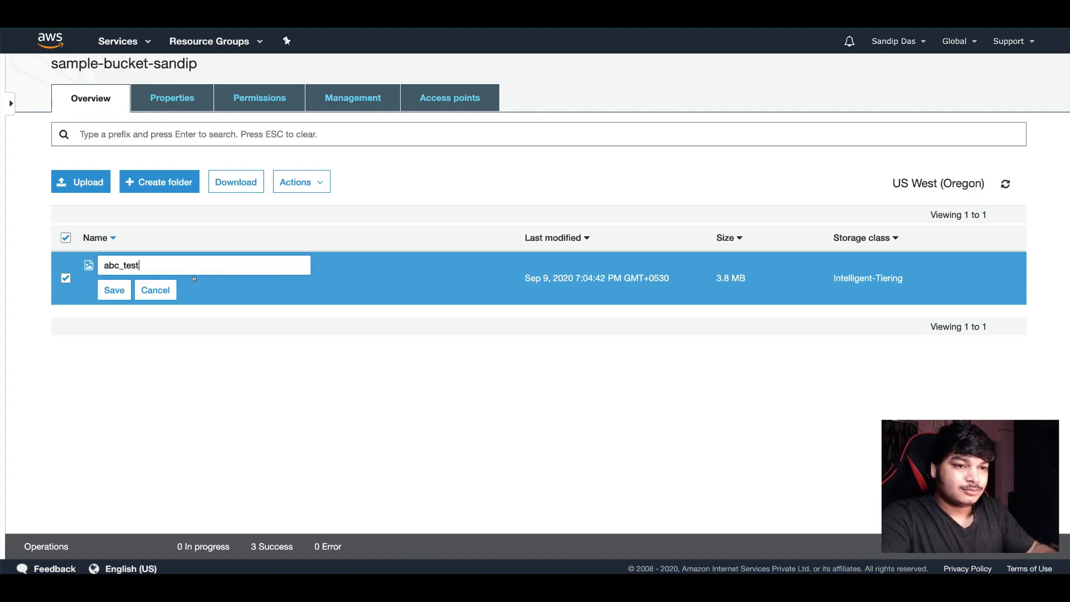
click(114, 290)
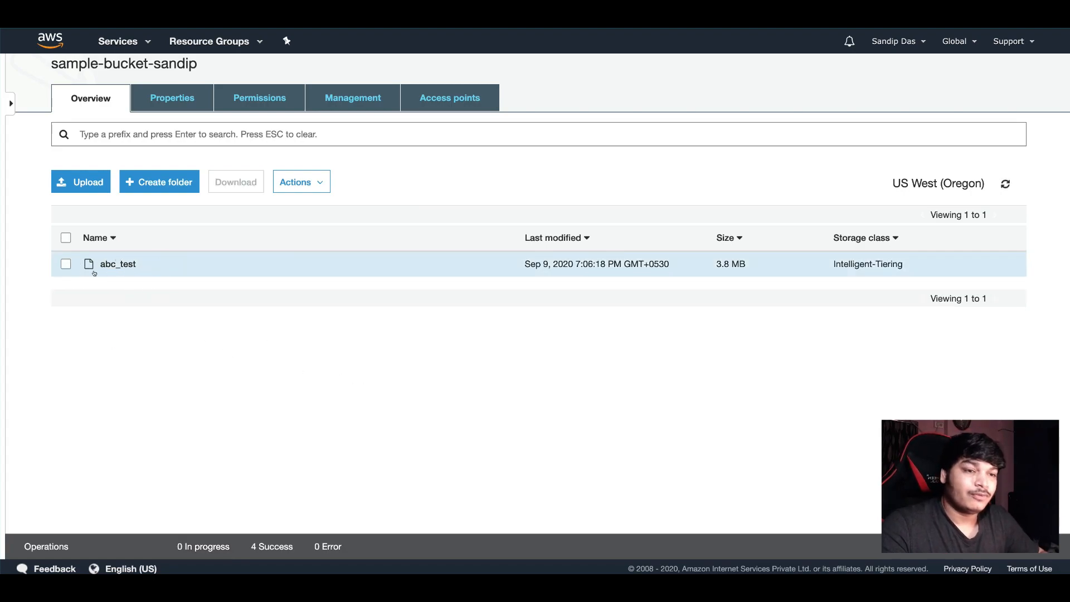
- Look over the available actions for abc_test and the destination buckets it can be moved to, without moving it
click(66, 264)
click(296, 182)
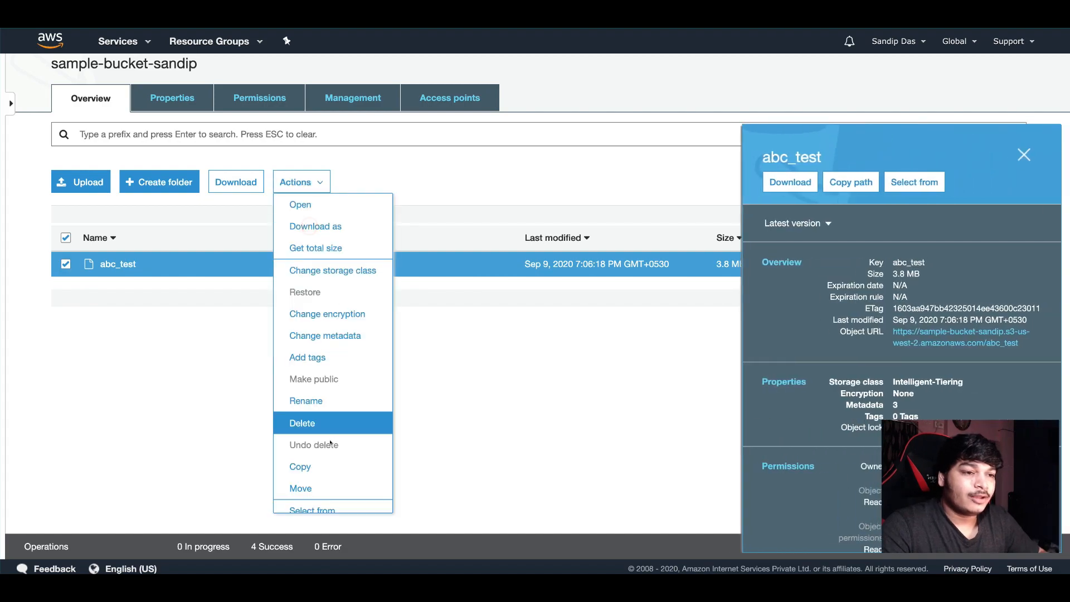
scroll(343, 463, down, 1)
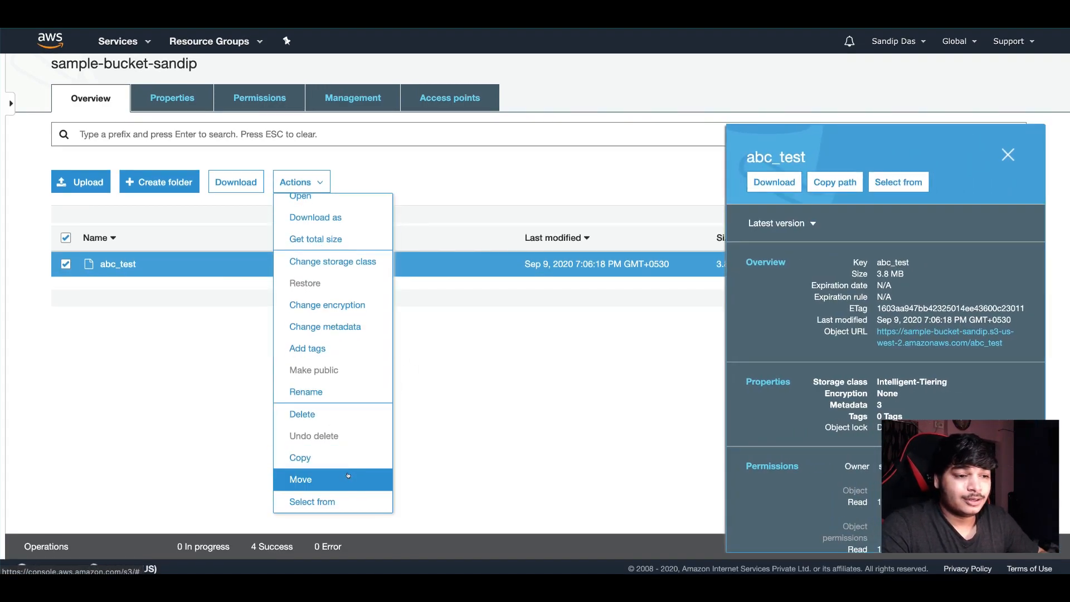
click(351, 478)
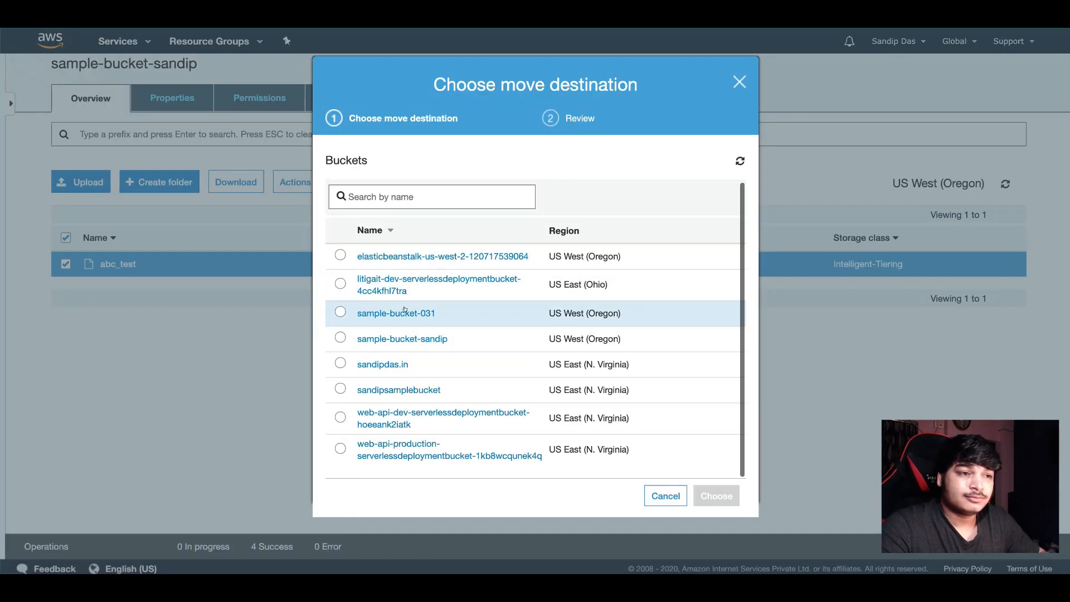
scroll(421, 315, down, 1)
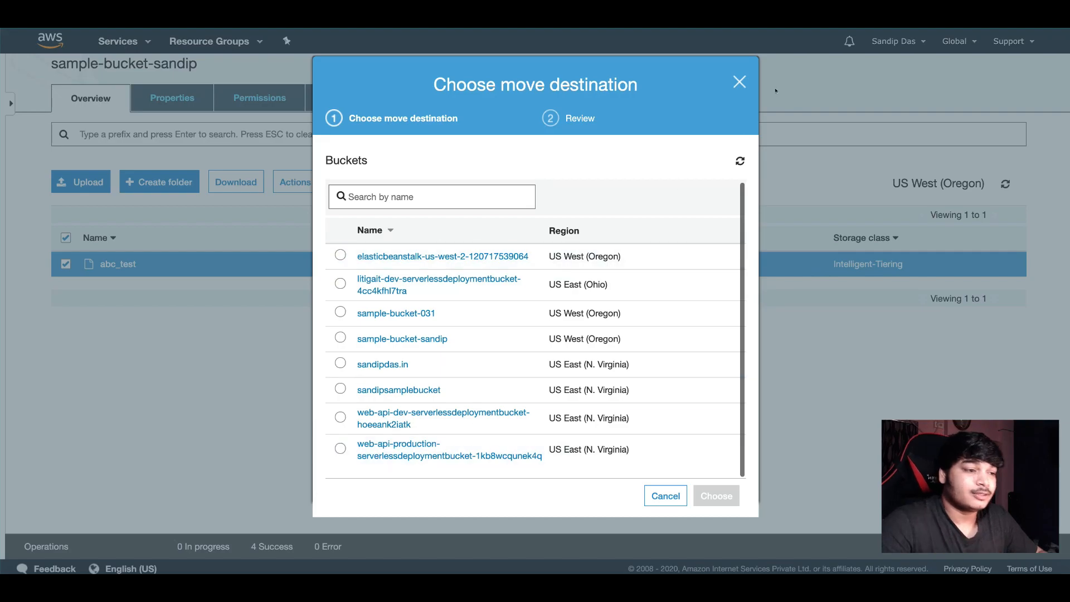
click(738, 82)
- Create a folder in the bucket named with the bucket owner's first name, keeping the default encryption setting
click(154, 180)
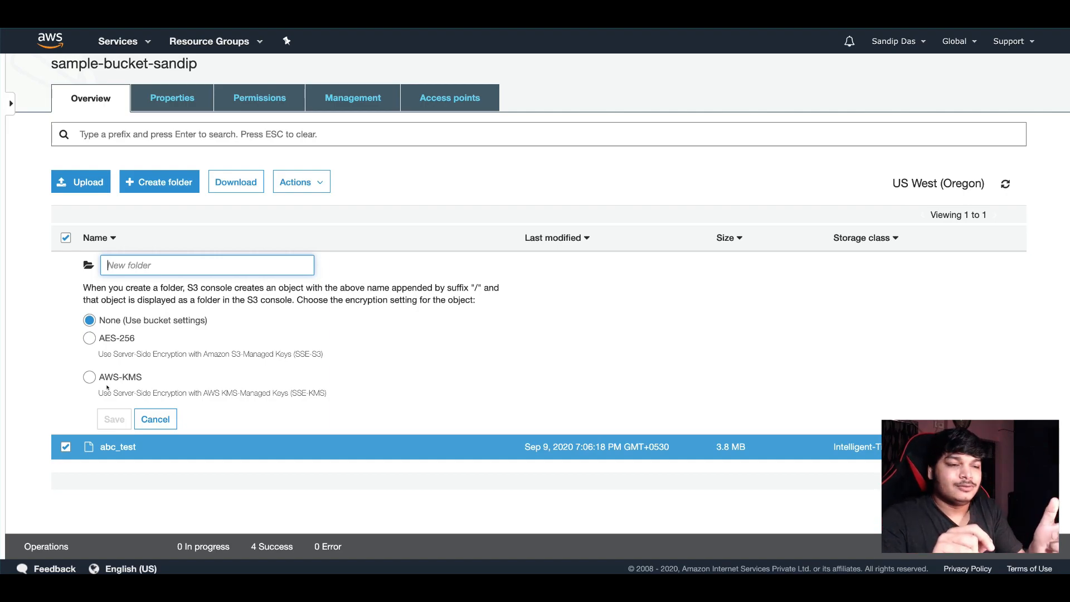
text(a)
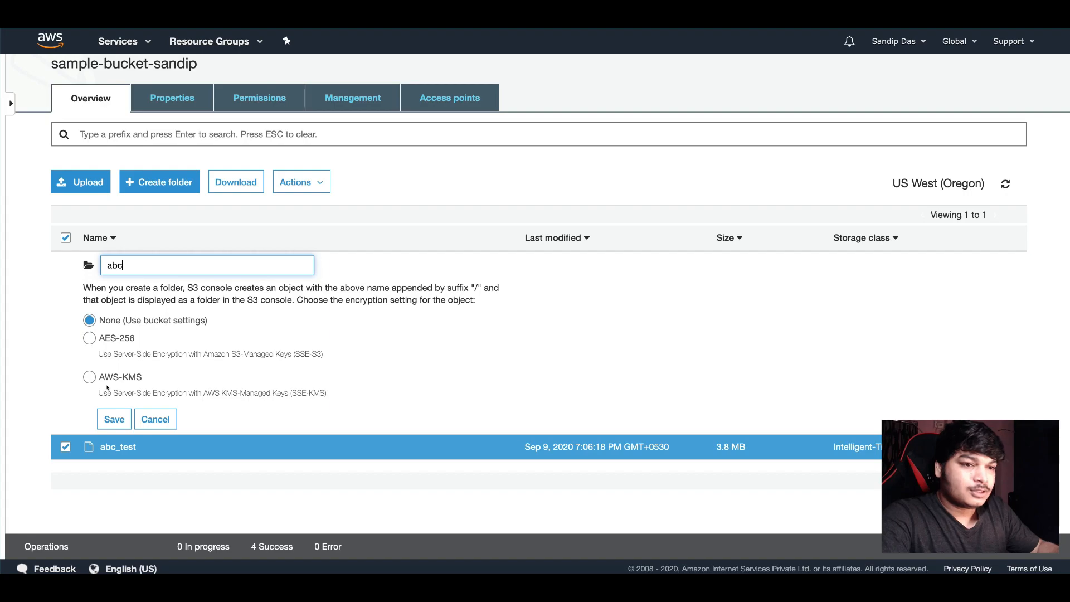
key(BackSpace)
text(sandip)
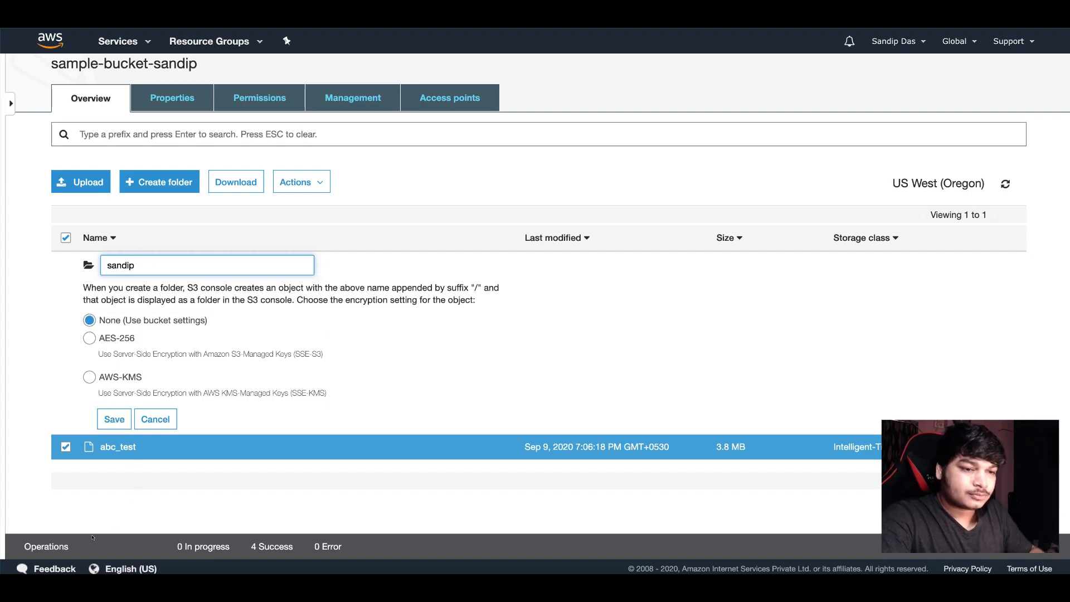
click(114, 419)
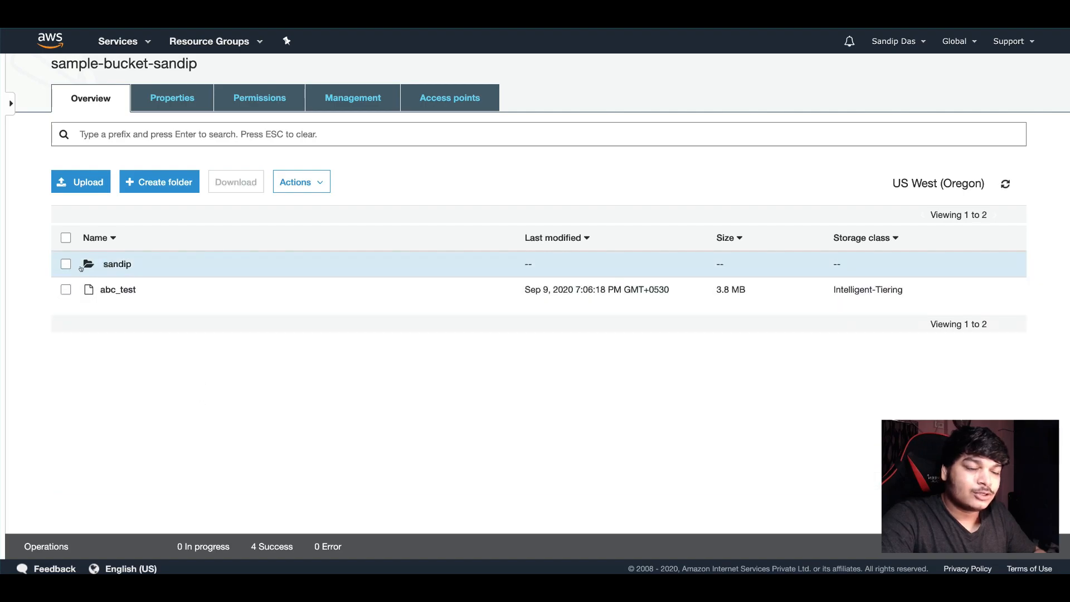
- Upload Announcement.png from the Desktop into the new folder with the default permissions and properties
click(114, 264)
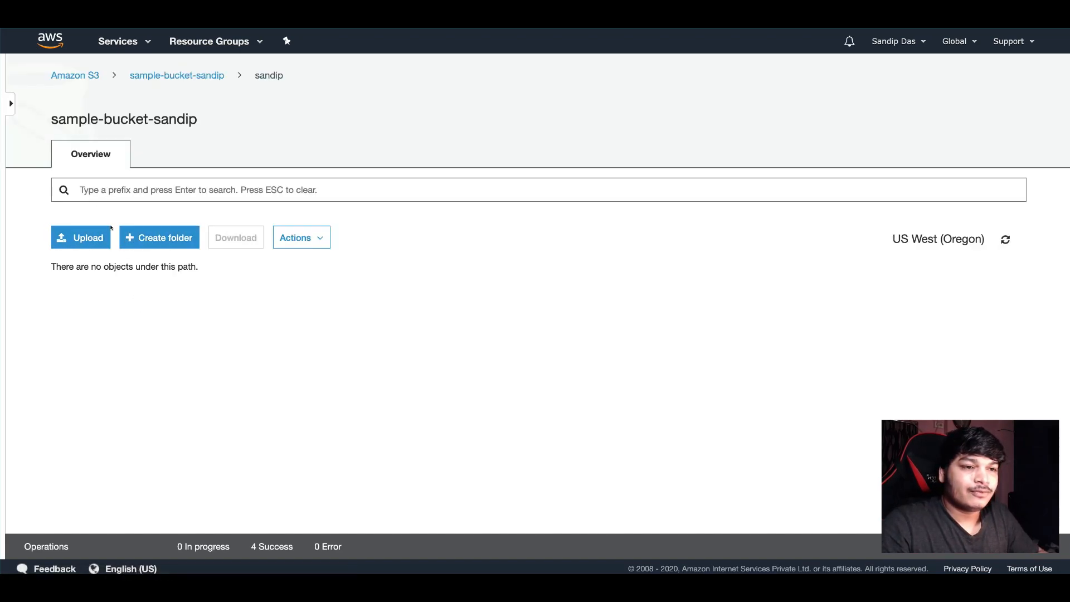
click(103, 237)
click(519, 373)
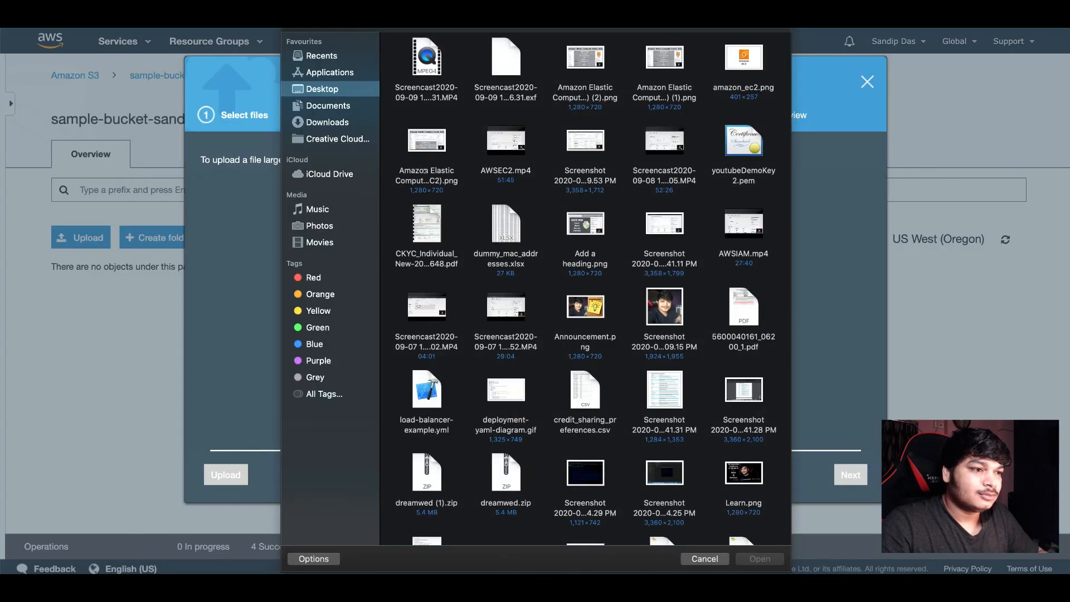
click(594, 347)
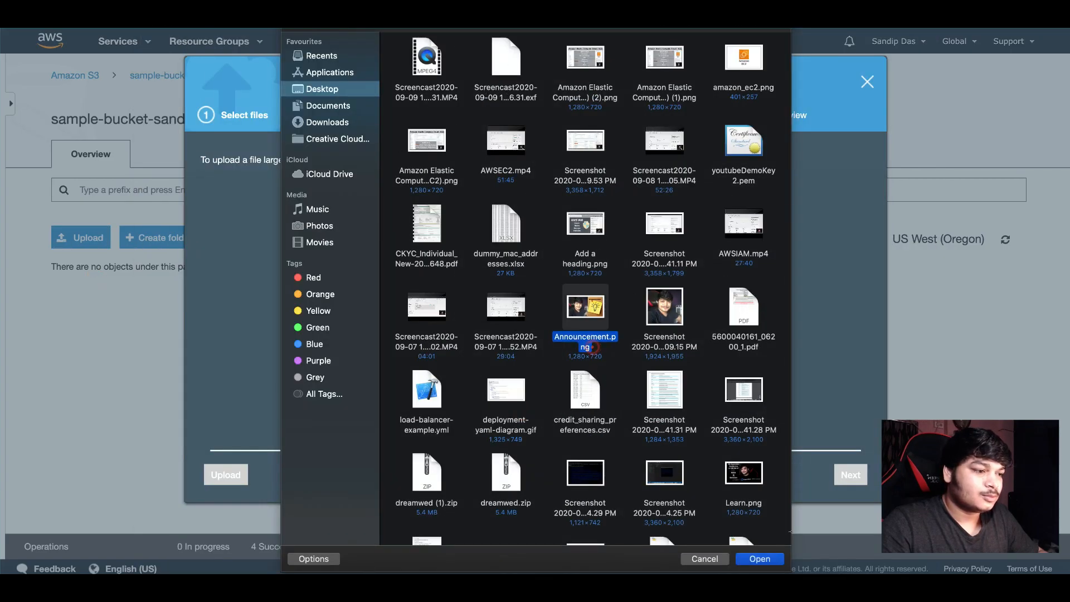
click(760, 559)
click(845, 474)
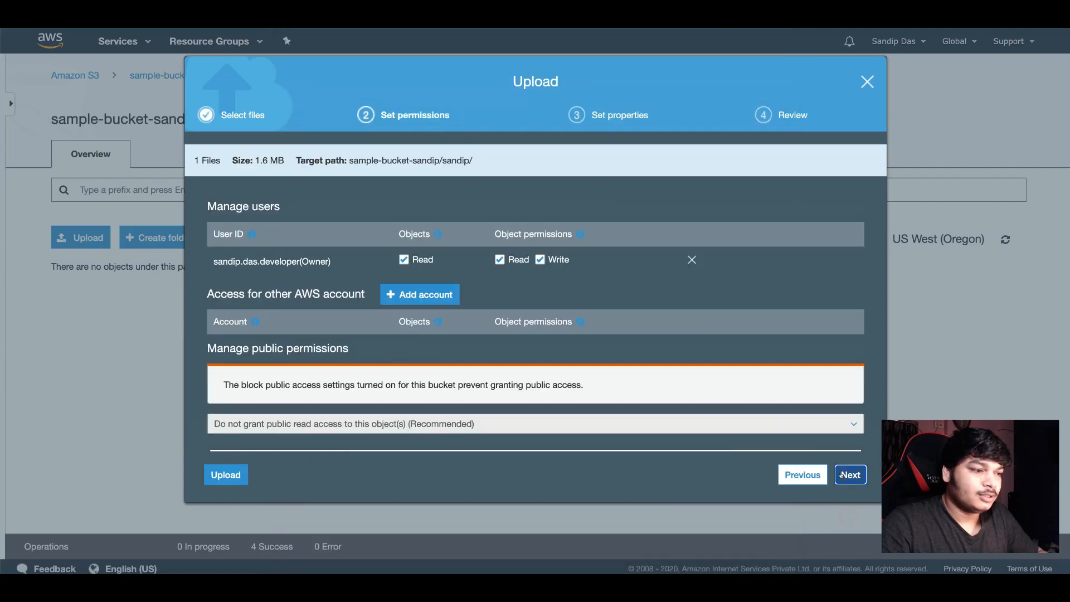
click(847, 474)
click(846, 474)
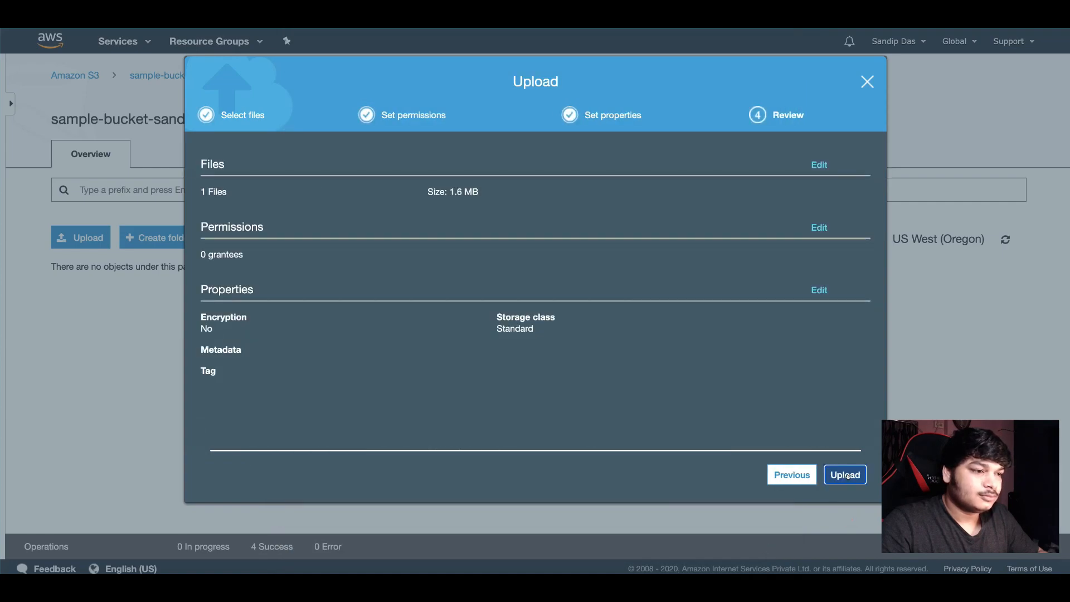
click(846, 475)
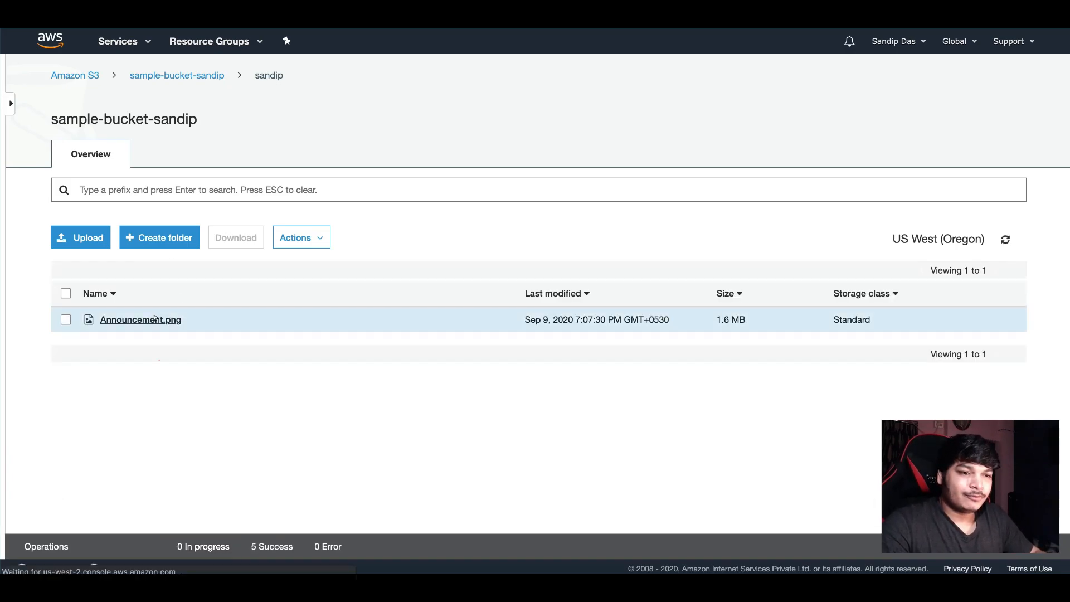
- Open the details of Announcement.png and examine the folder and file name part of its object URL
click(157, 316)
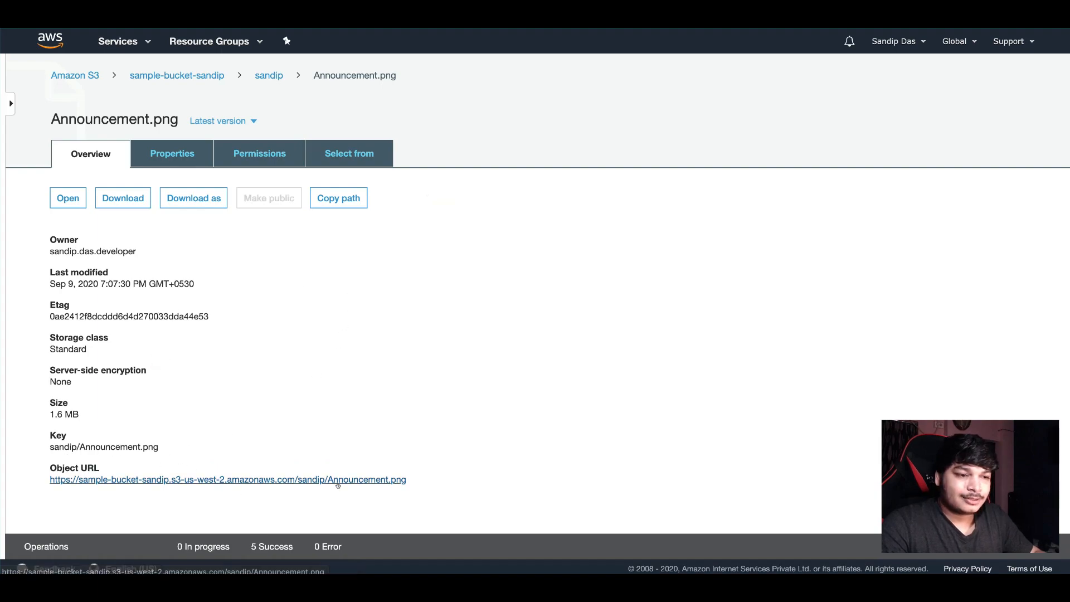
drag(419, 477, 306, 479)
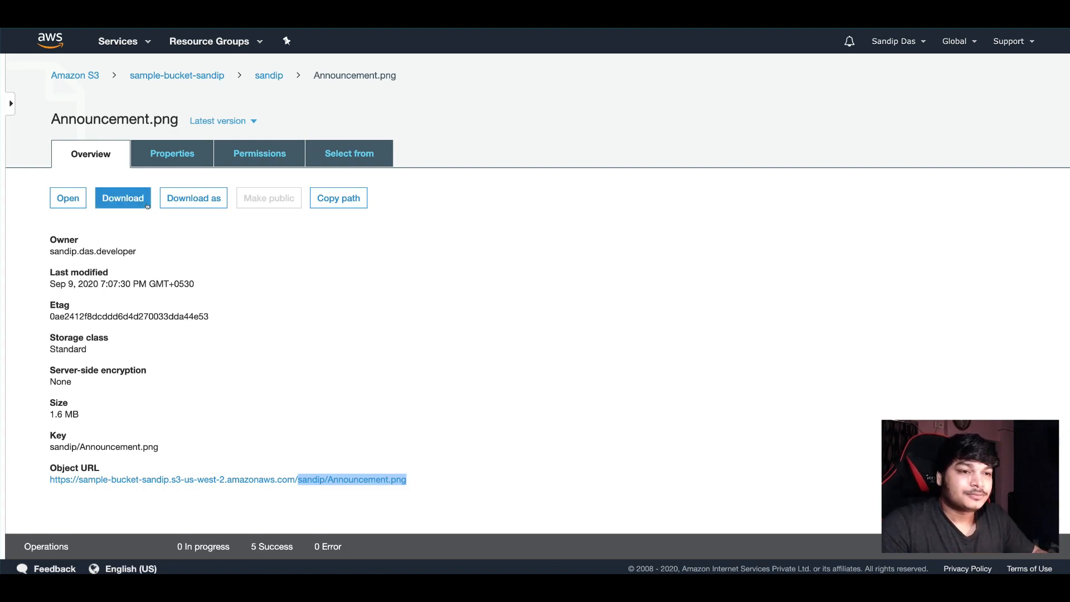
- Examine the key of Announcement.png in its object details
click(219, 381)
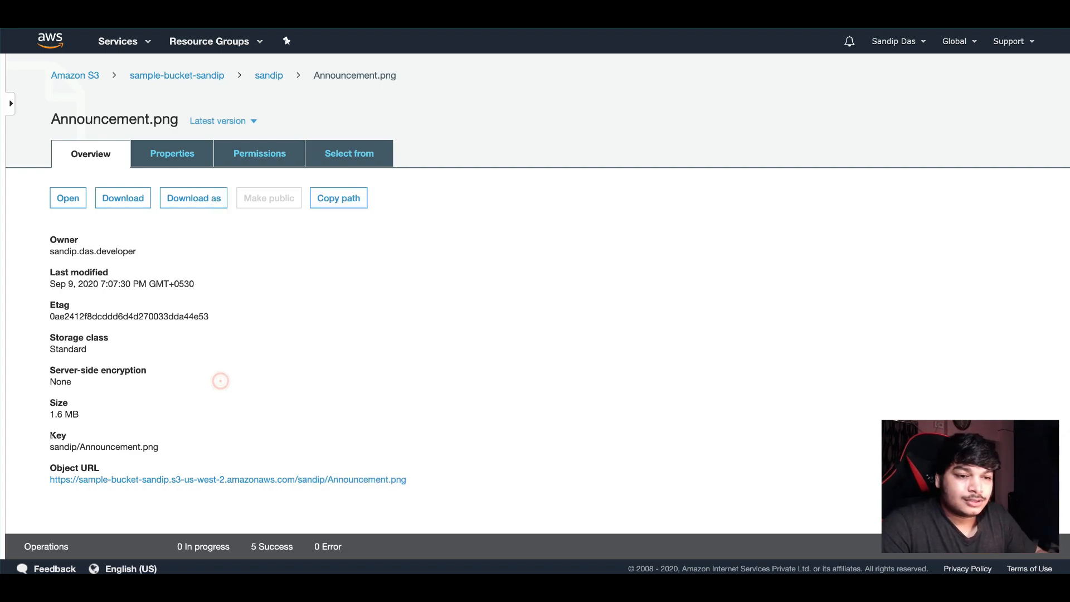
double_click(58, 436)
shift+click(162, 444)
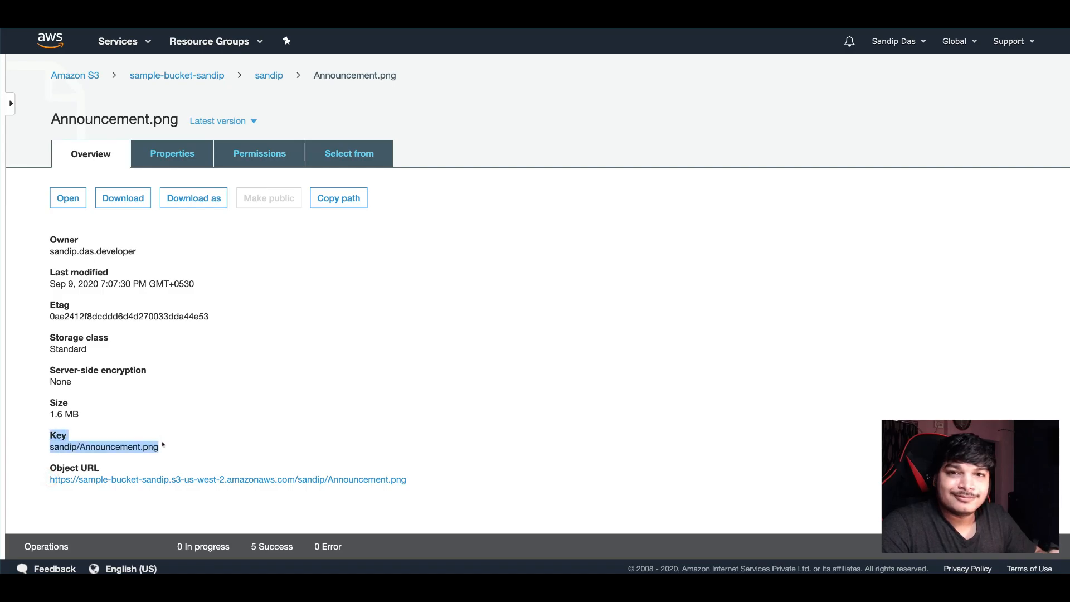
click(299, 438)
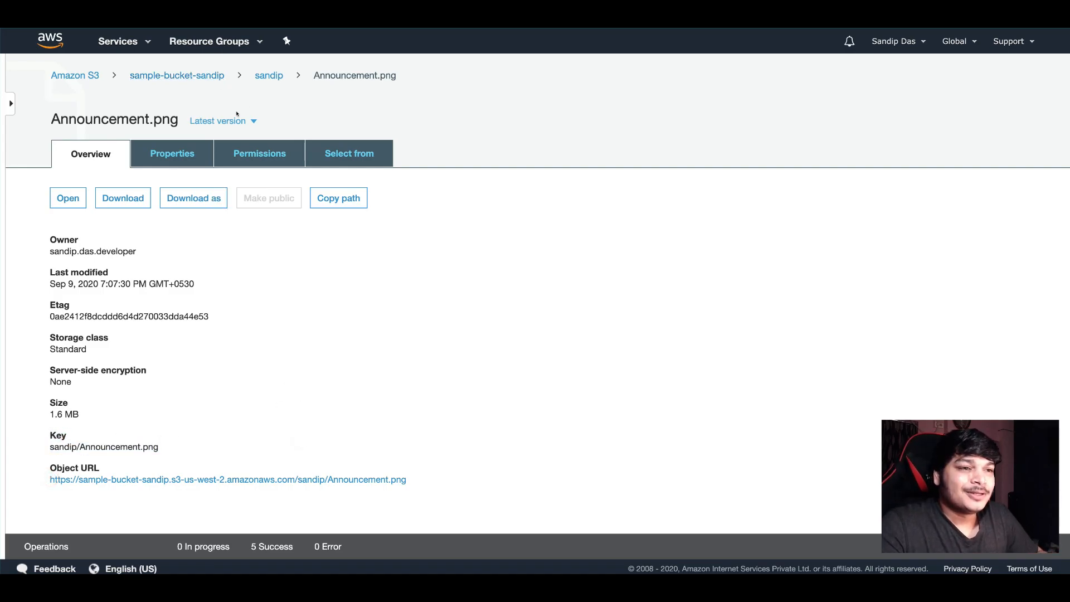
- Return to the bucket's object list and delete both the folder and the abc_test file
click(269, 76)
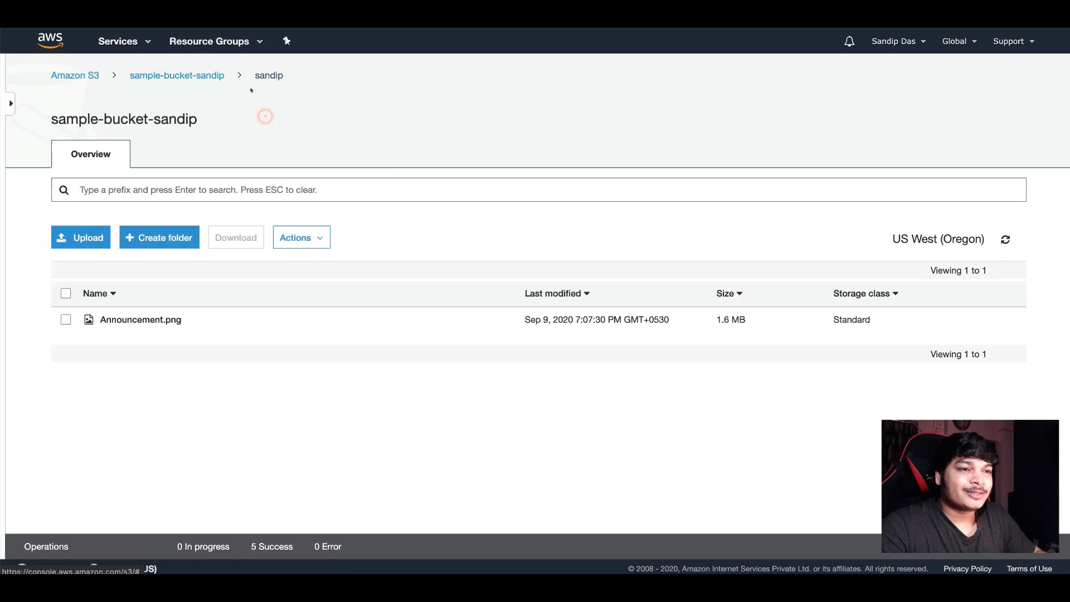
click(177, 75)
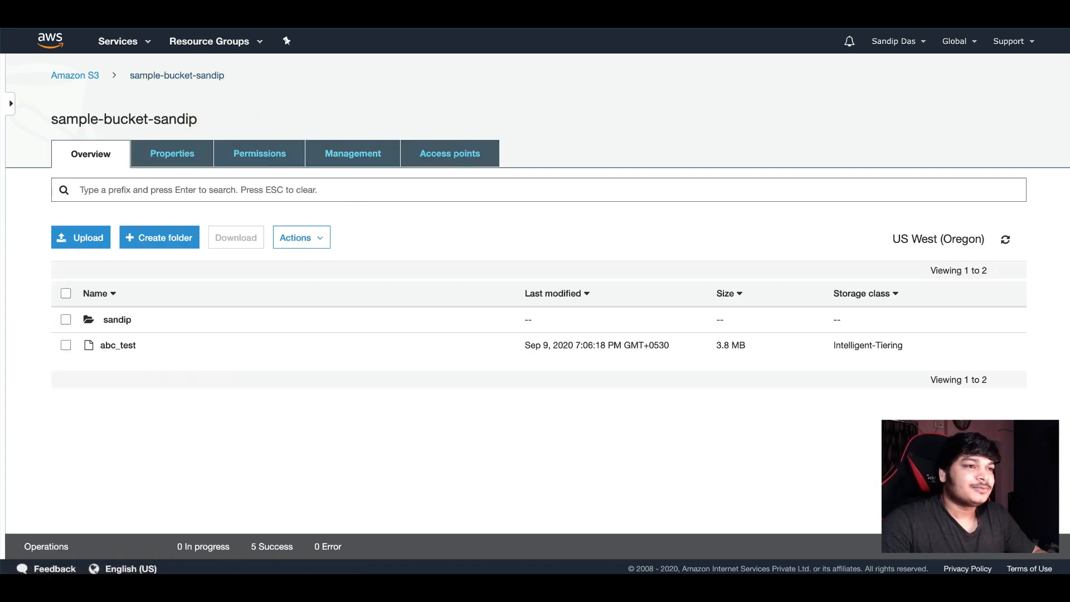
click(66, 345)
click(66, 320)
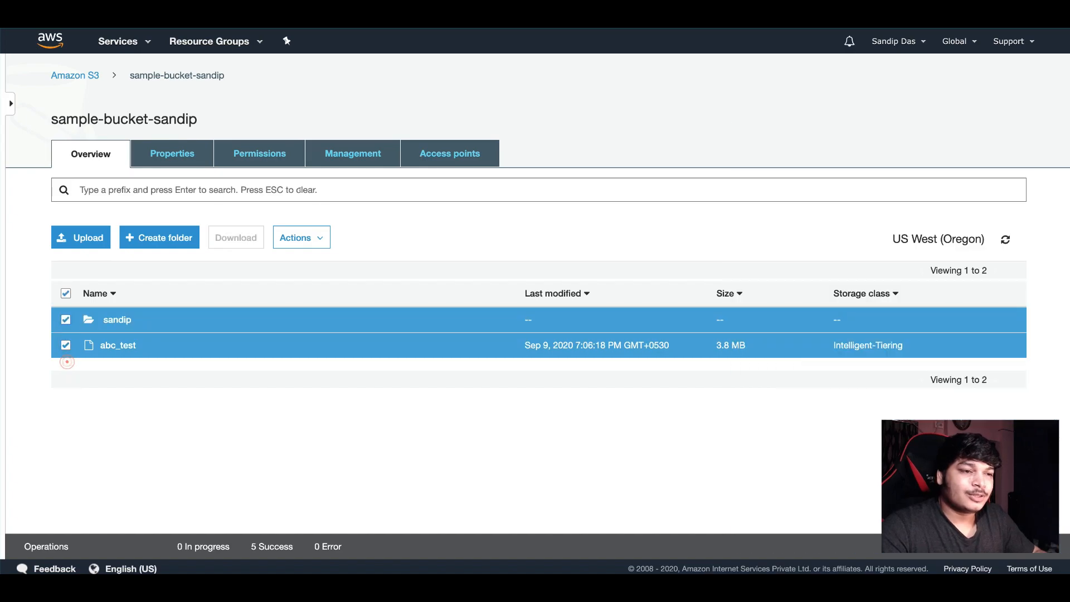
click(301, 238)
click(310, 479)
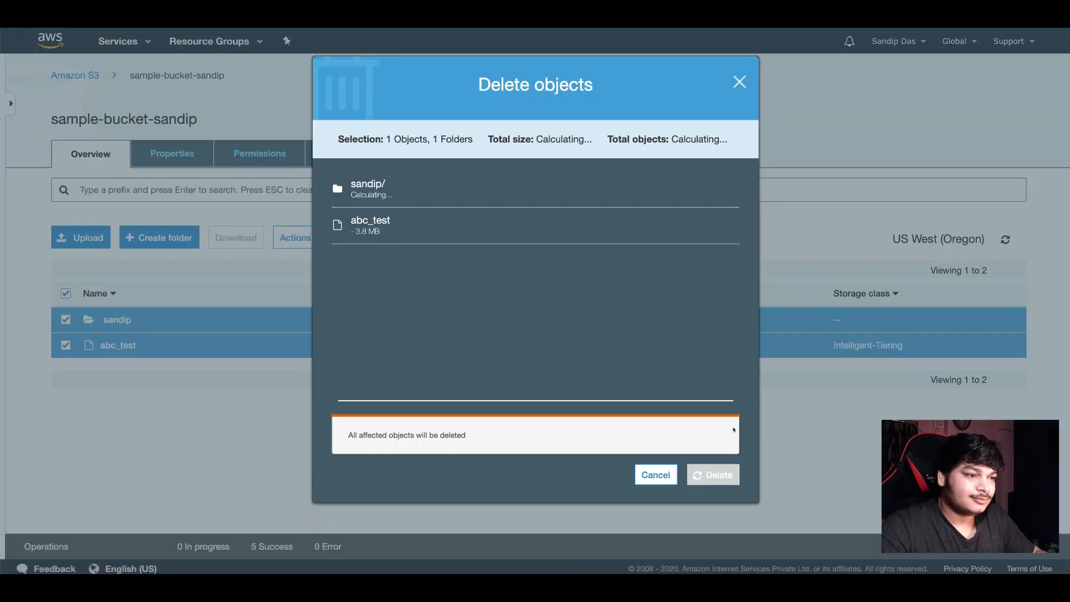
click(719, 475)
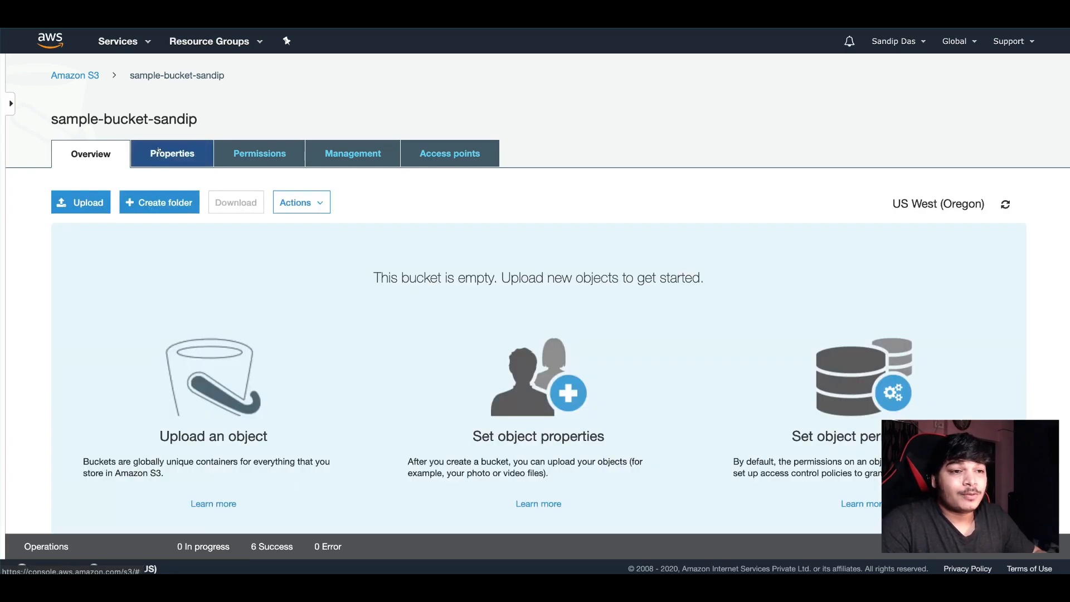
- Enable versioning in the bucket's properties and save the setting
click(159, 151)
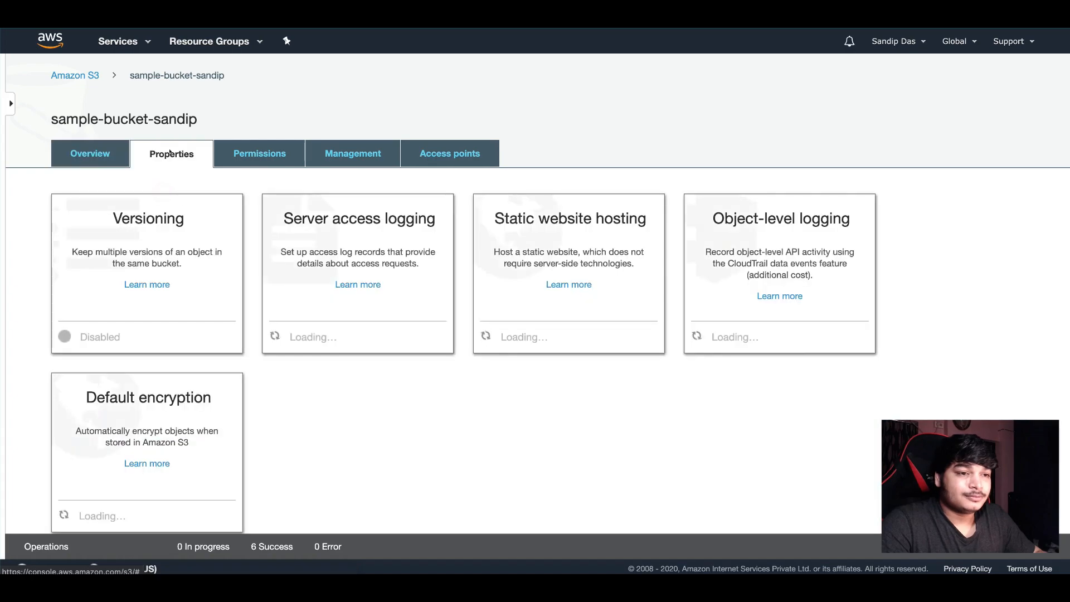
click(159, 311)
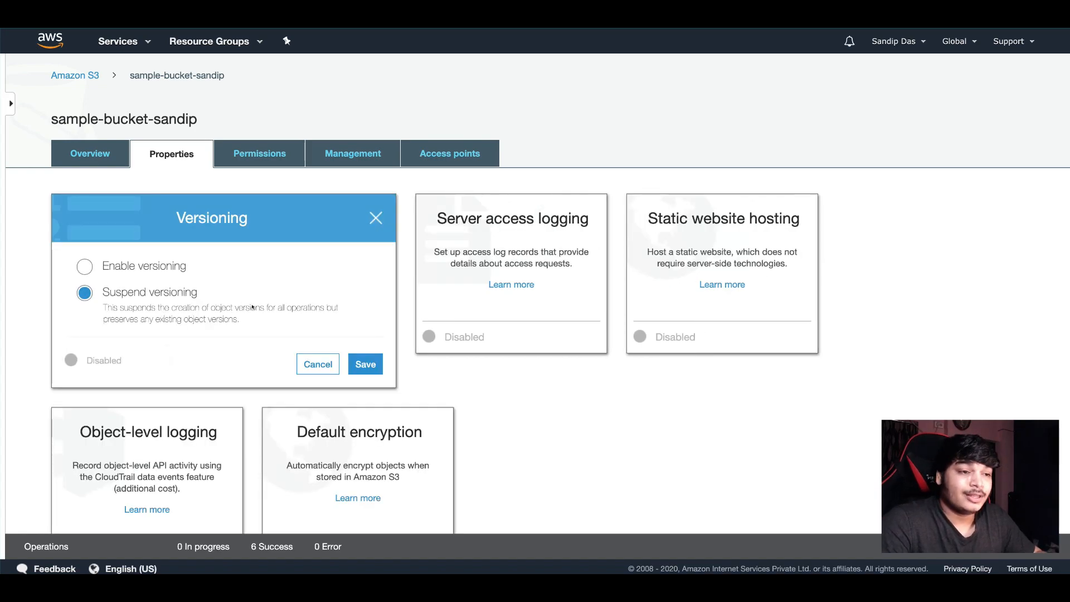
click(132, 266)
click(365, 364)
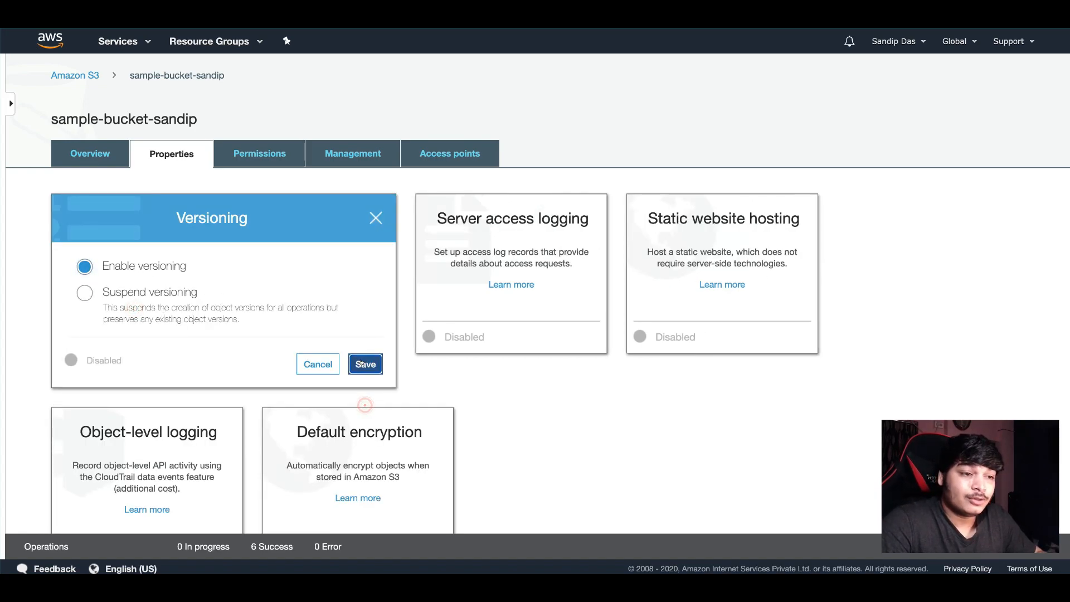
- Upload Amazon Elastic Compute Cloud ( EC2) (1).png from the Desktop to the bucket with default permissions and the Standard storage class
click(97, 154)
click(81, 201)
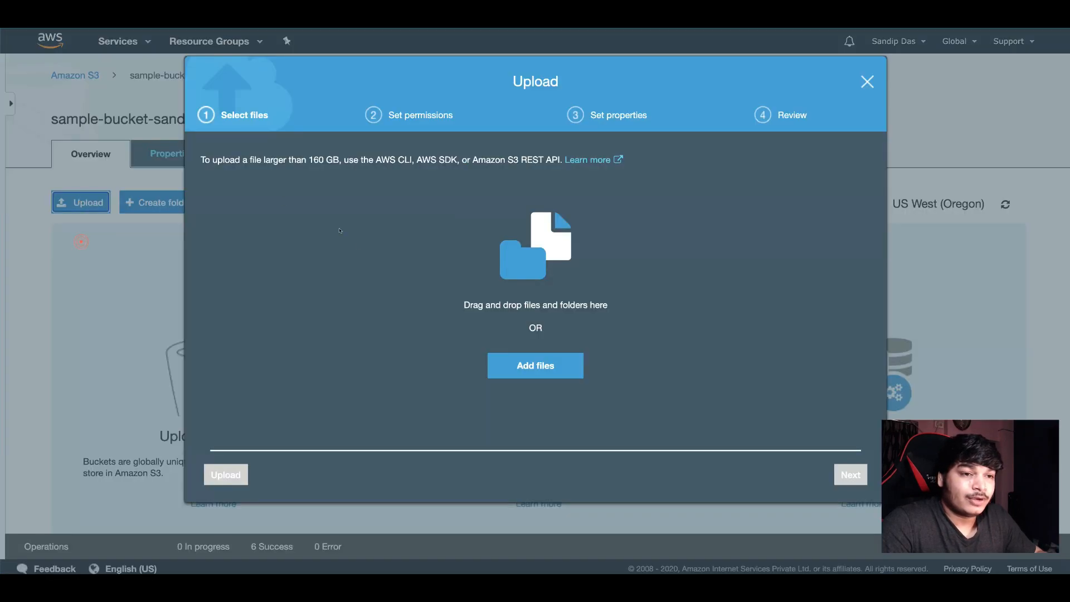
click(512, 372)
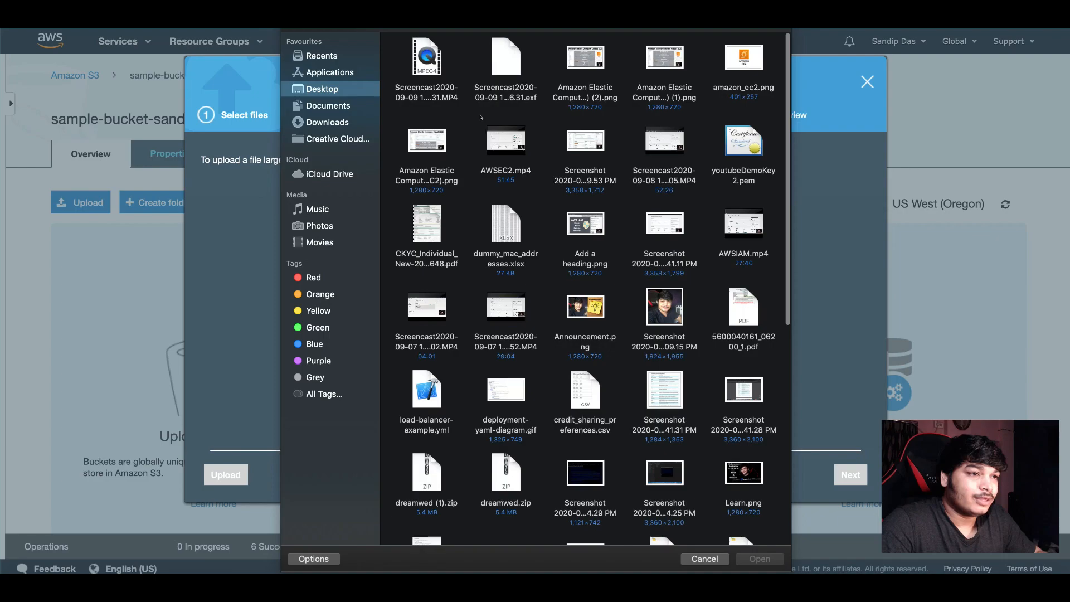
click(670, 62)
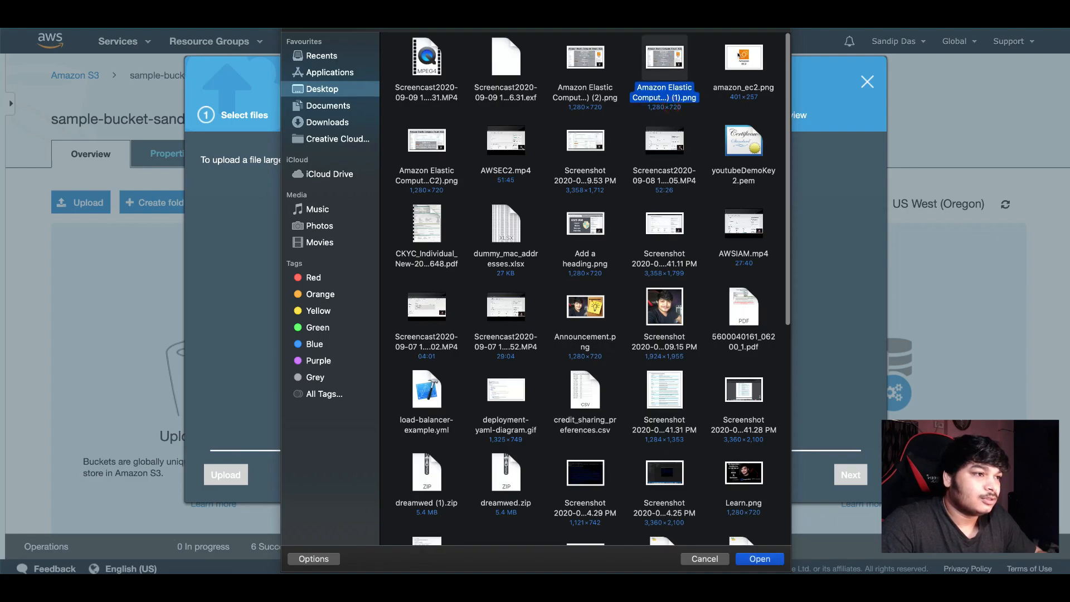
key(Return)
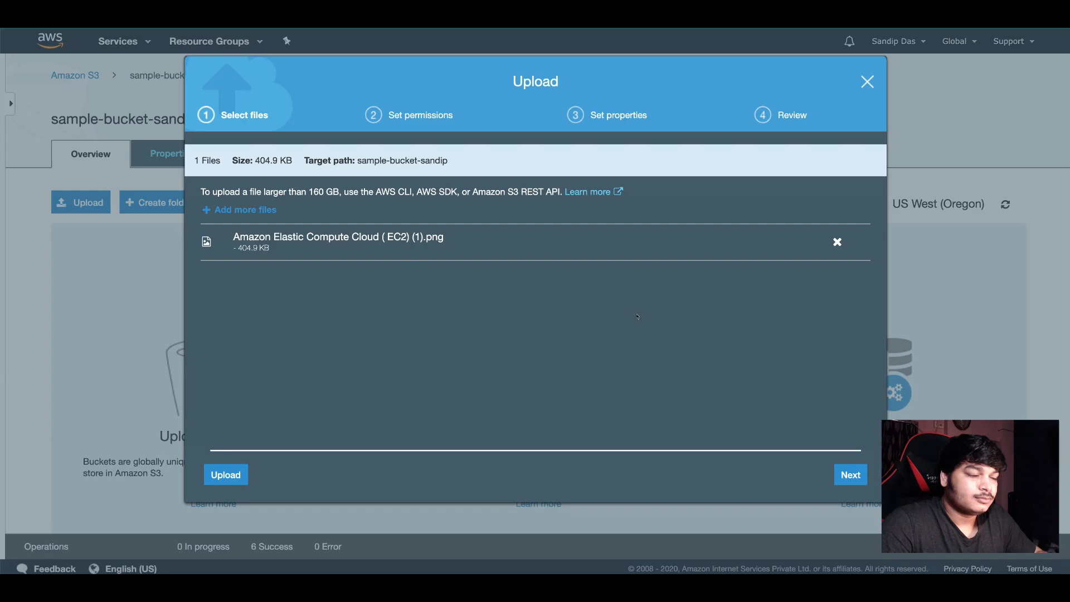
click(836, 475)
click(843, 474)
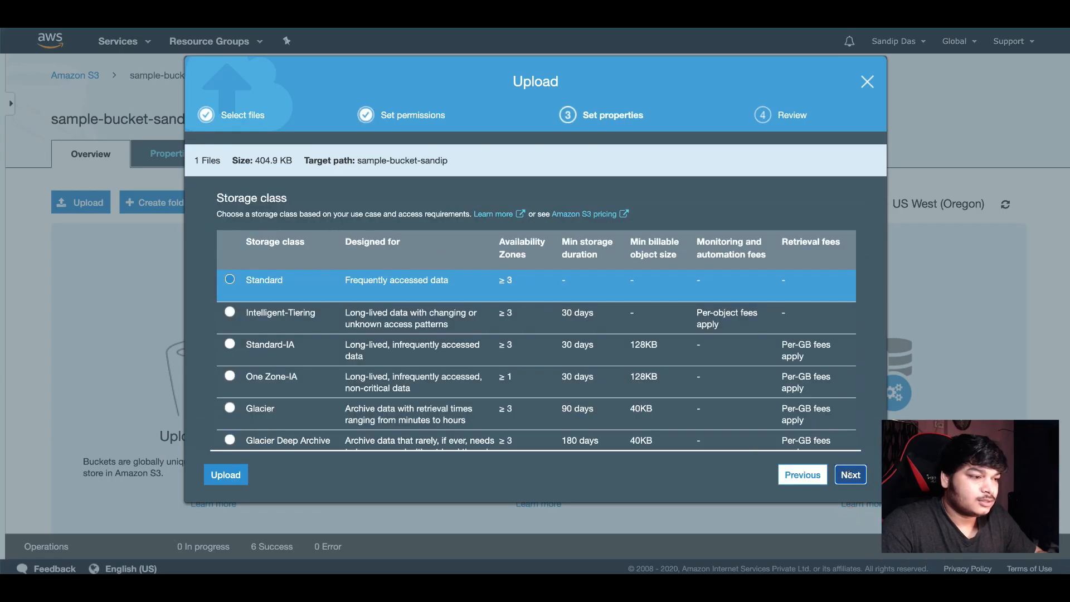
click(850, 475)
click(846, 474)
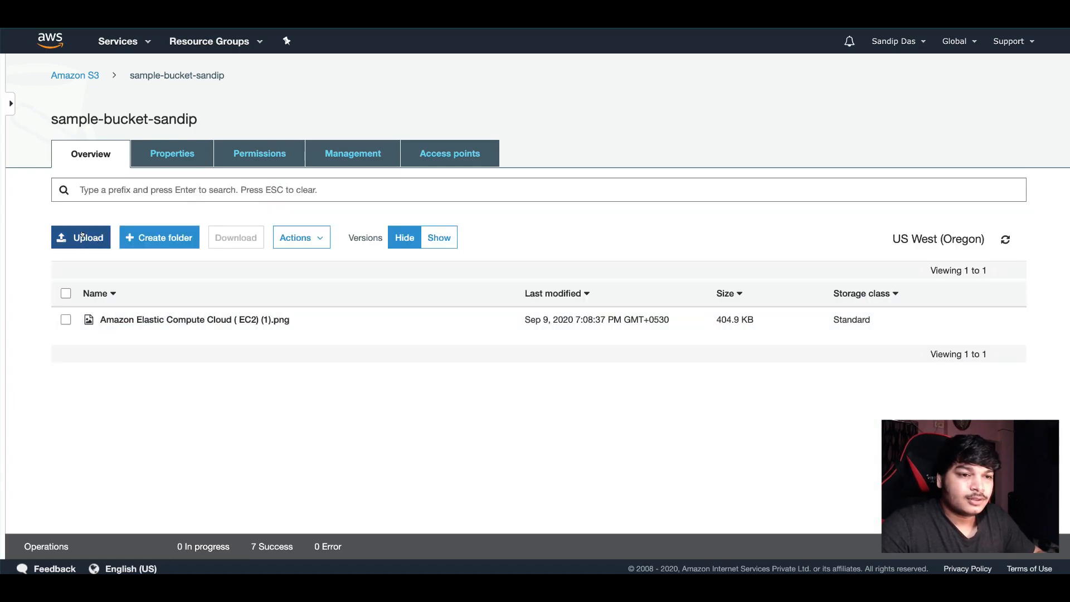
- Upload the same Amazon Elastic Compute Cloud ( EC2) (1).png again with default settings to create a second version
click(82, 235)
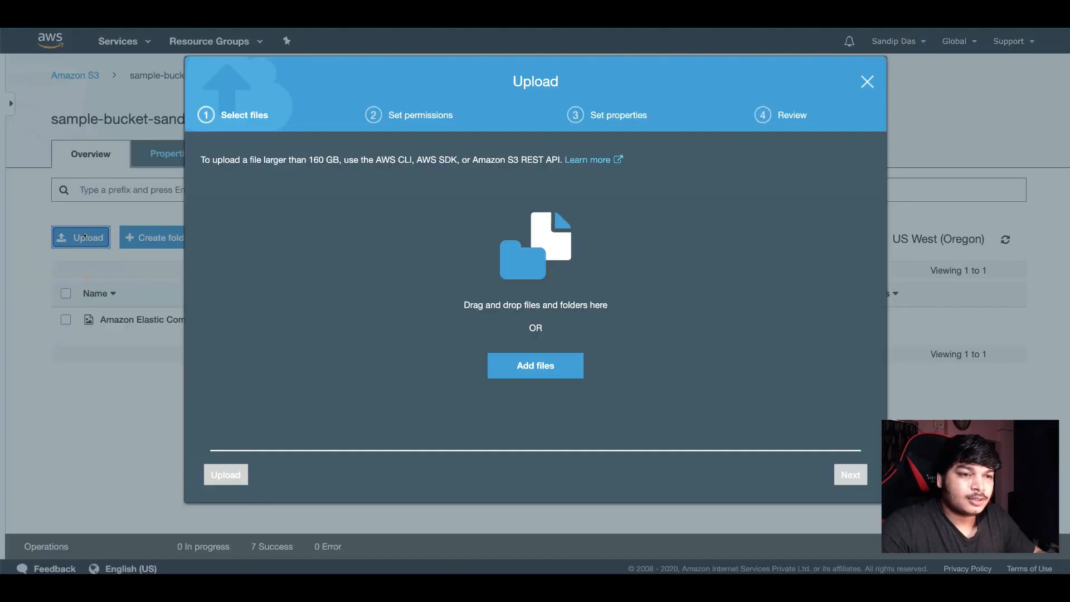
click(555, 363)
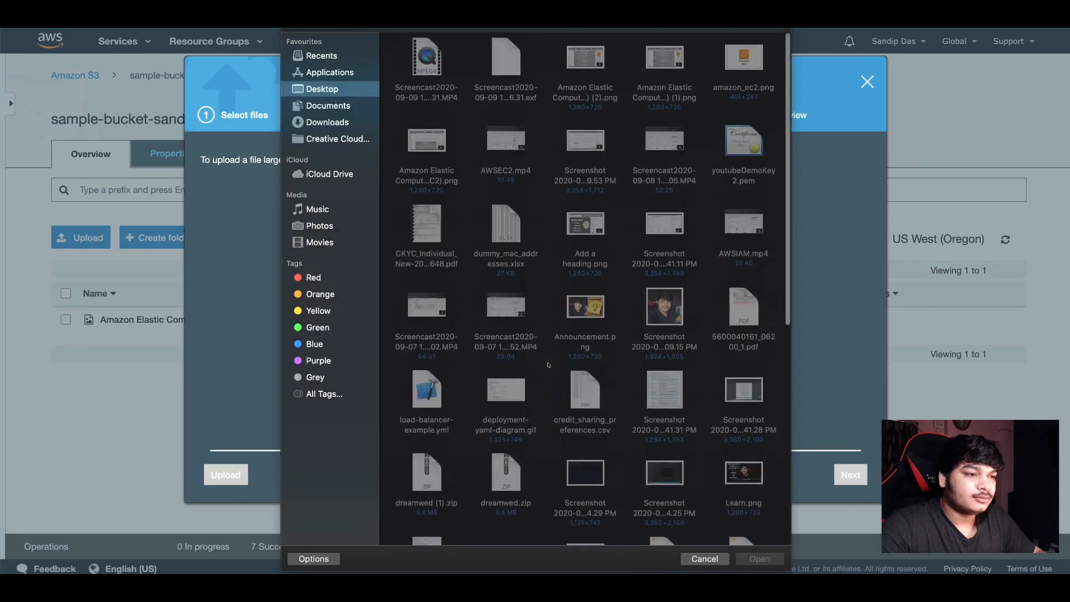
click(654, 63)
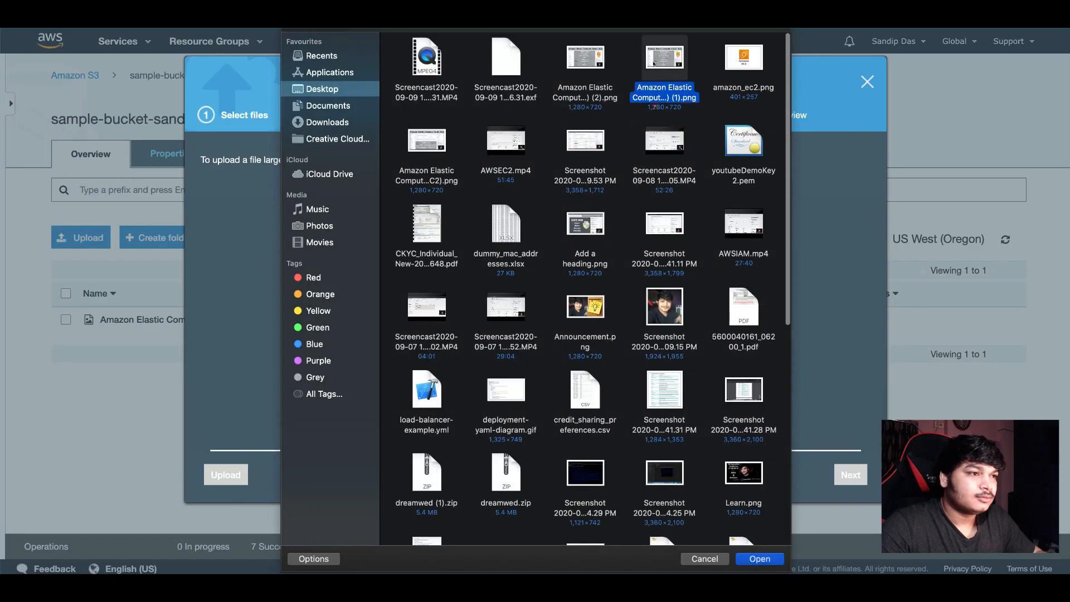
click(760, 558)
click(844, 474)
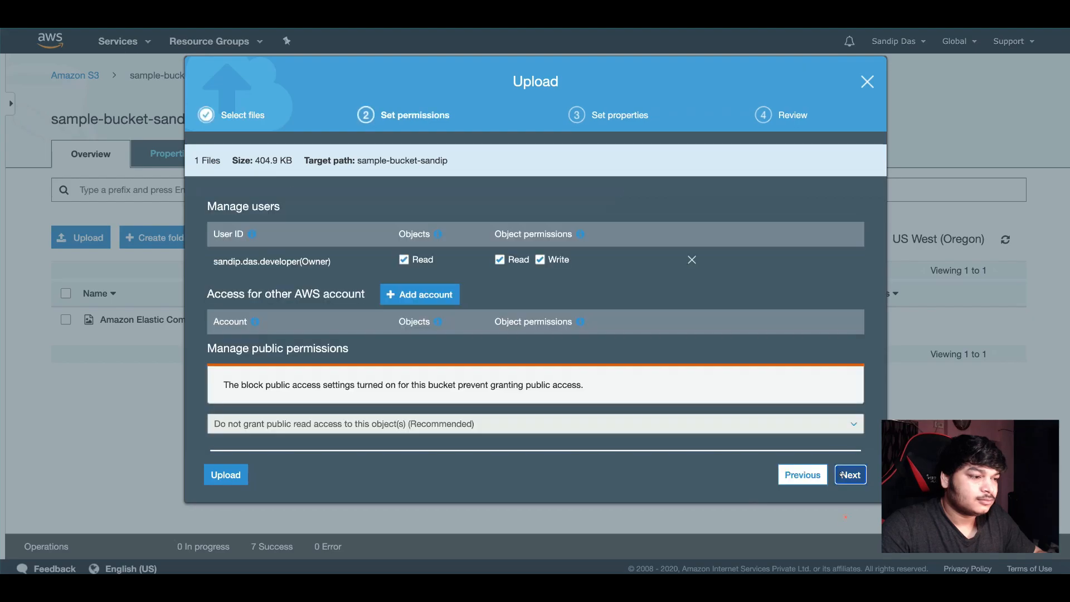
click(843, 475)
click(843, 474)
click(844, 475)
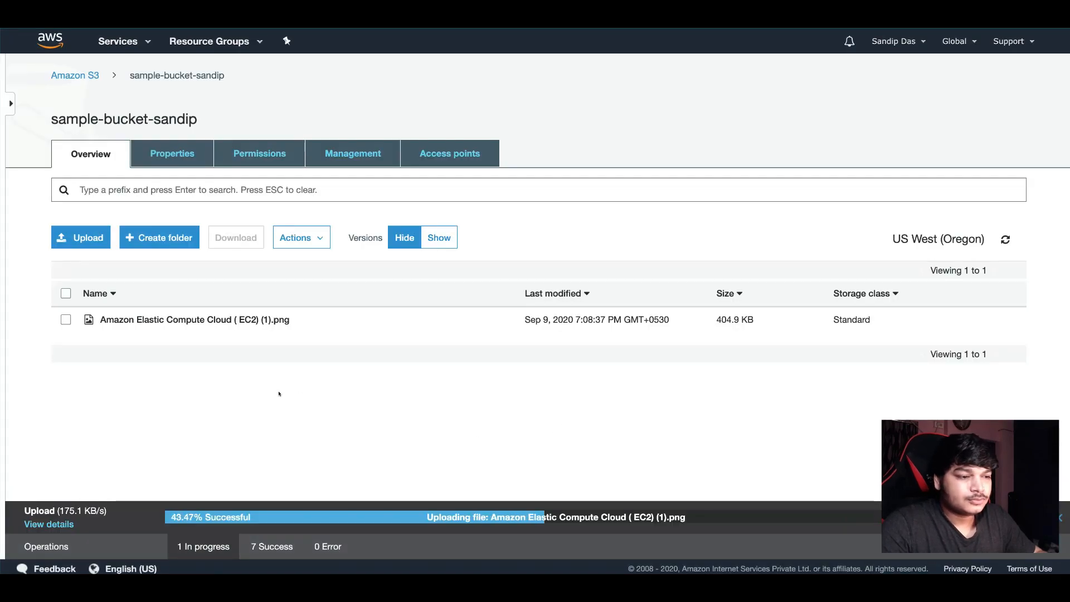
- Open the details of the uploaded EC2 image and look over its list of stored versions
click(199, 320)
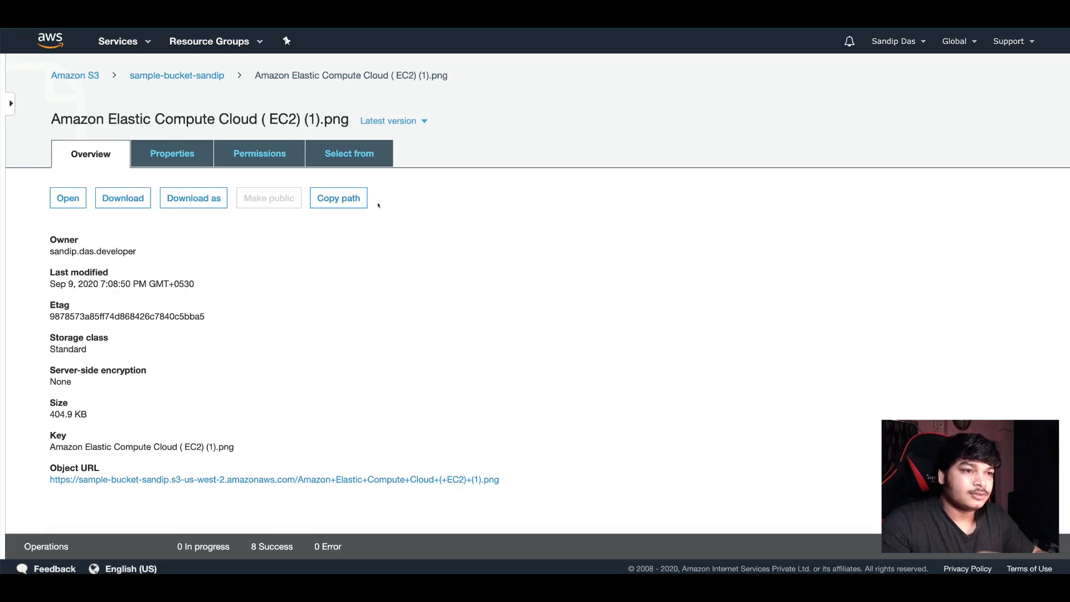
click(390, 121)
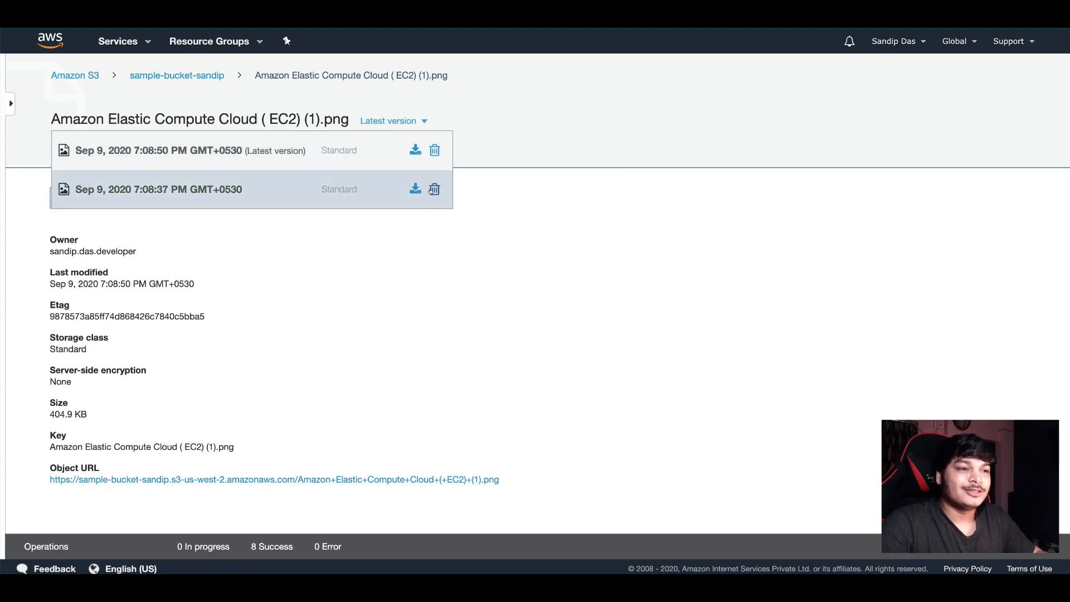
click(364, 177)
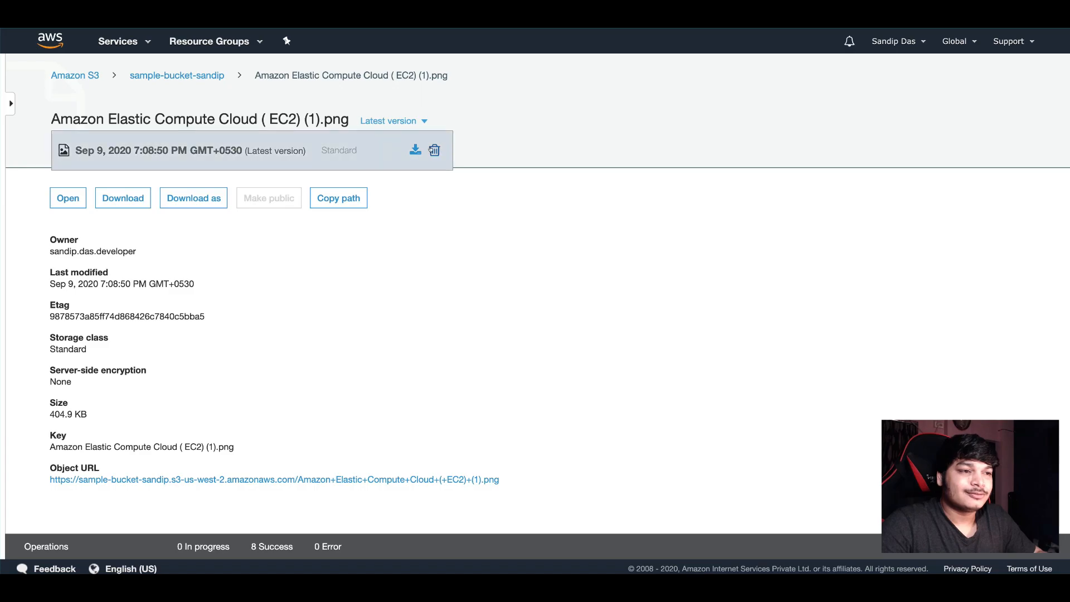
click(423, 244)
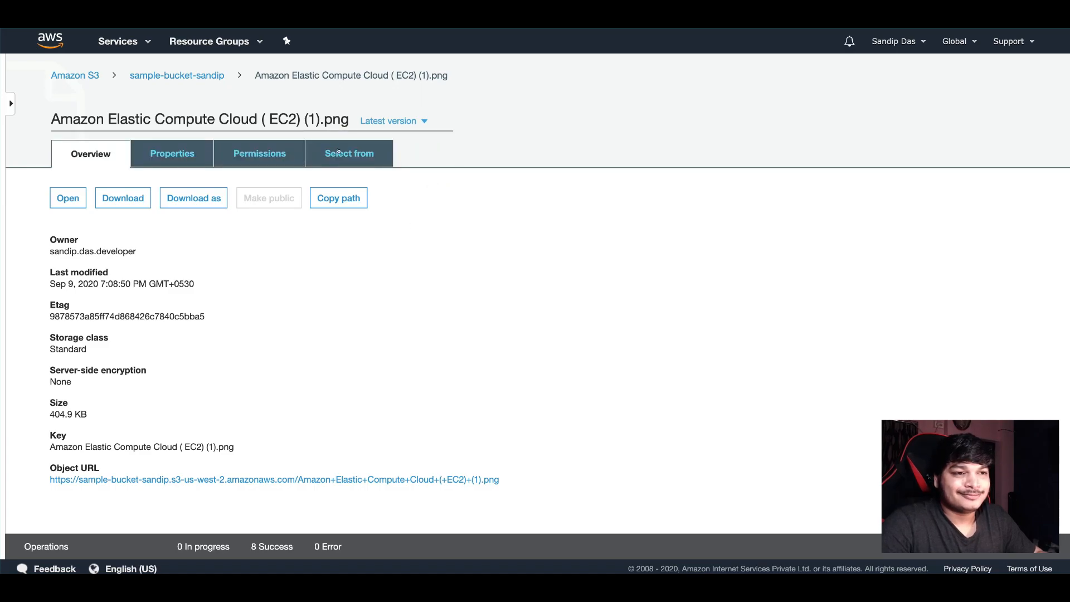
- Return to the bucket and suspend versioning in its properties
click(202, 77)
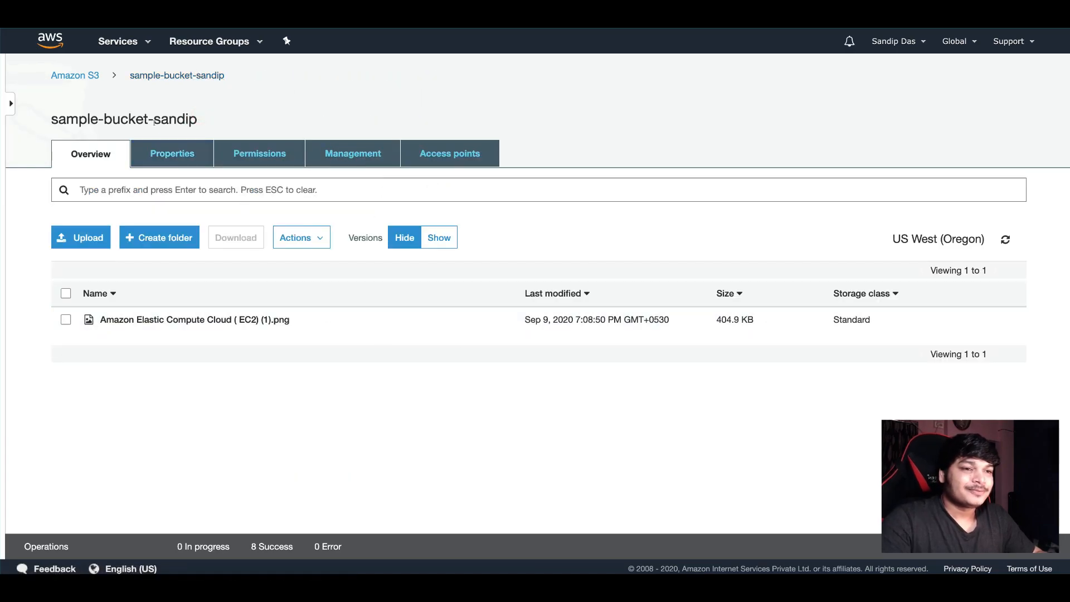
click(154, 146)
click(238, 334)
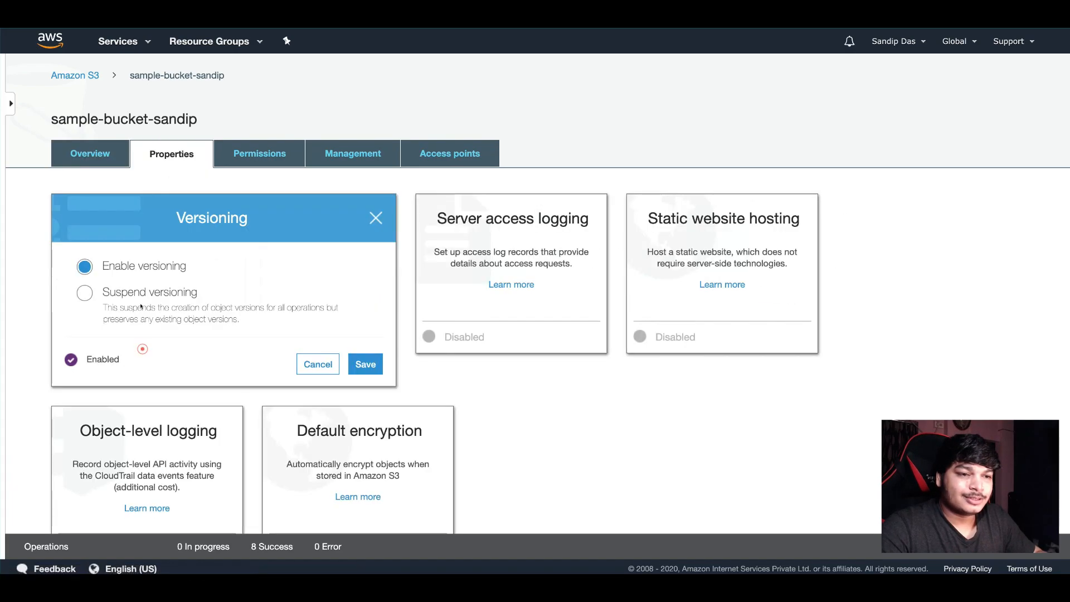
click(120, 293)
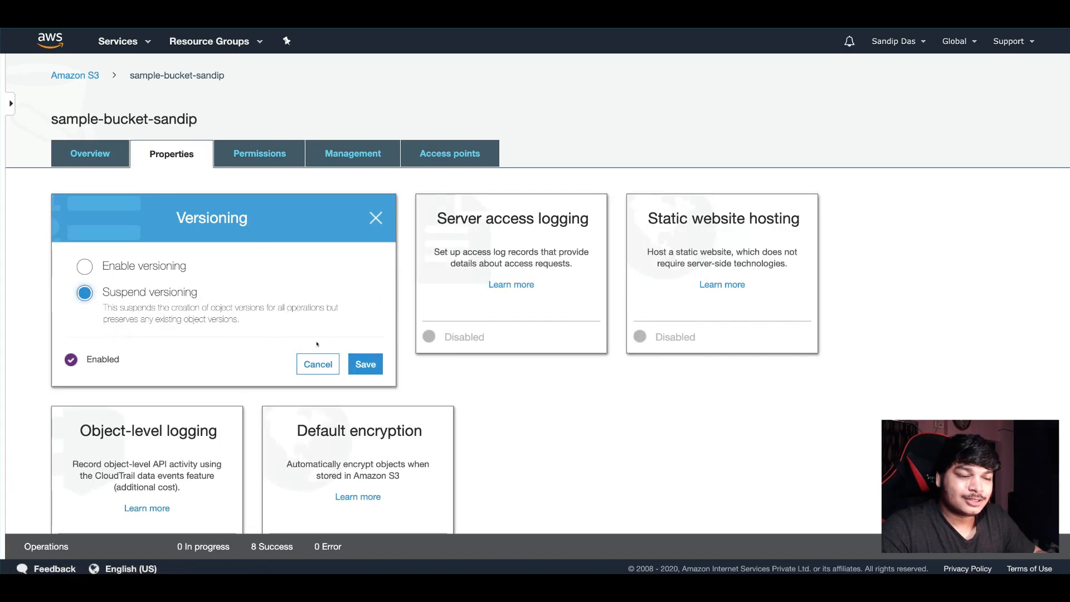
click(365, 364)
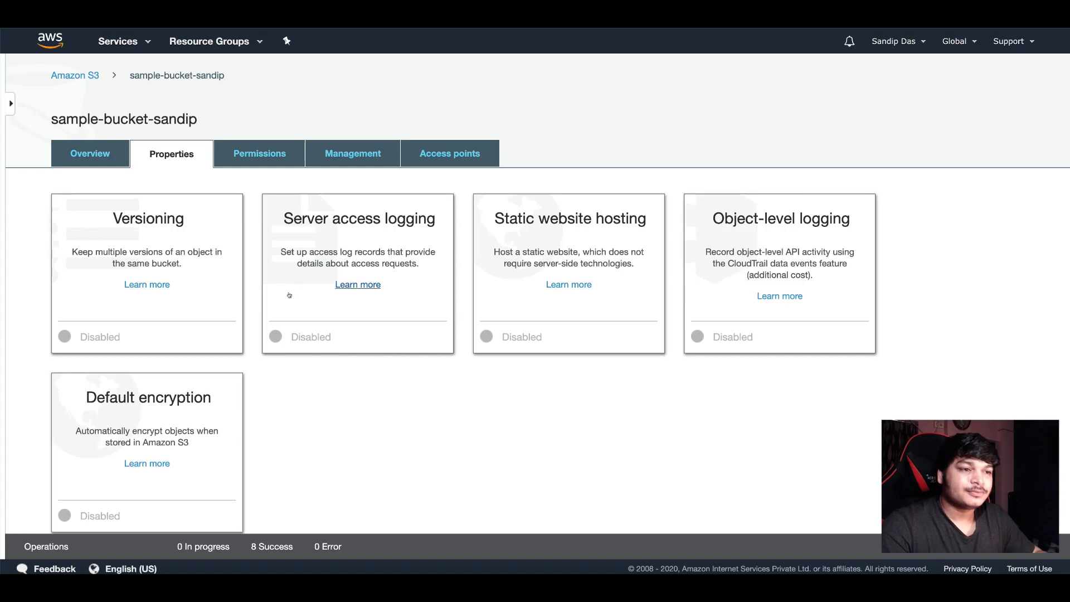
- Try server access logging with target bucket sample-bucket-031 and prefix access-logs, but save the setting with logging disabled
click(369, 280)
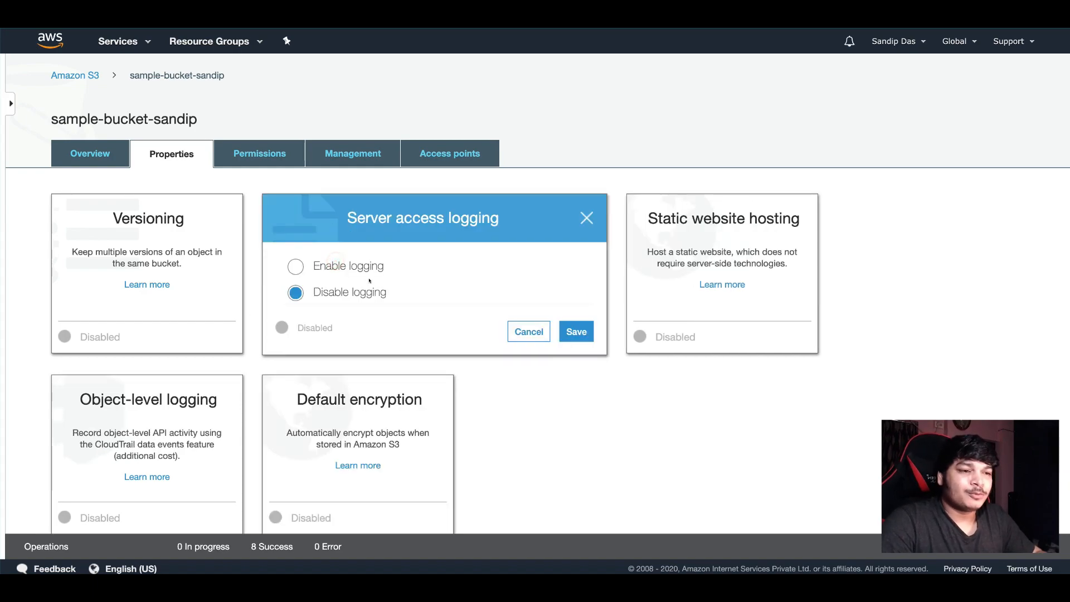
click(315, 266)
click(362, 325)
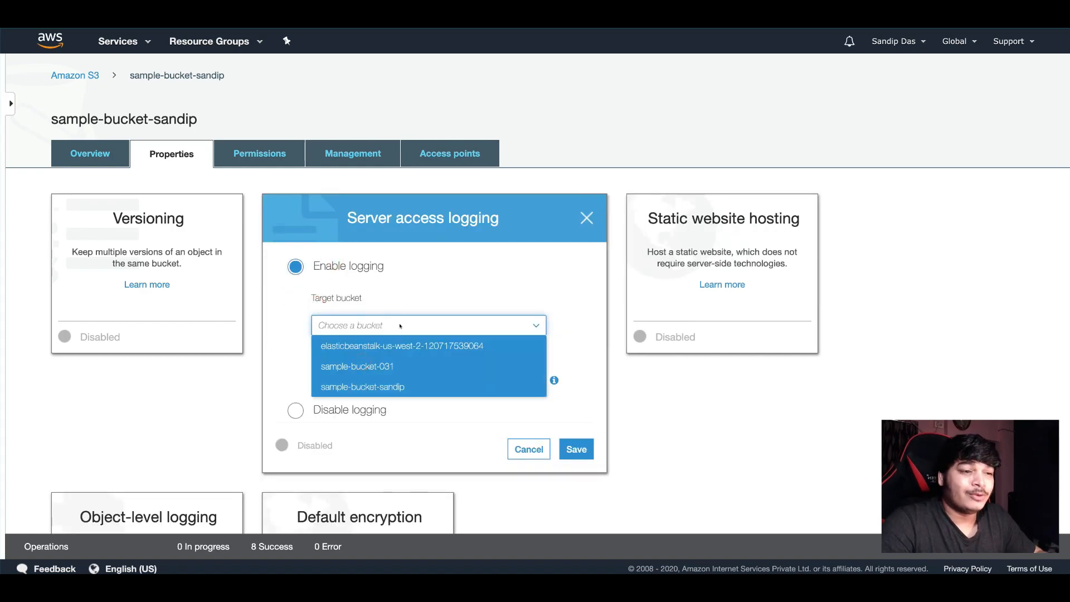
click(418, 367)
click(375, 380)
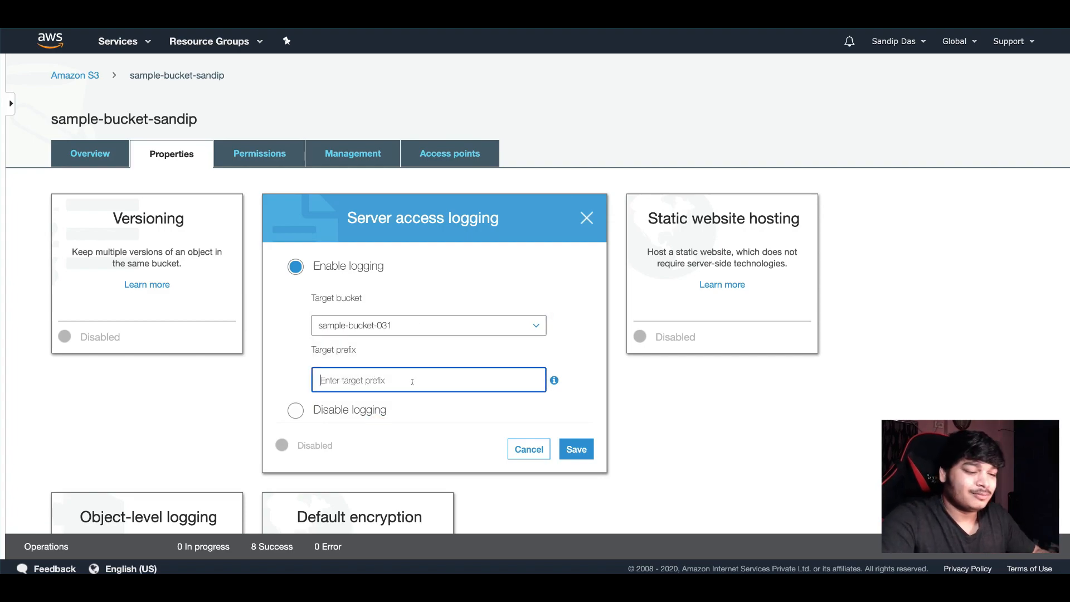
text(c)
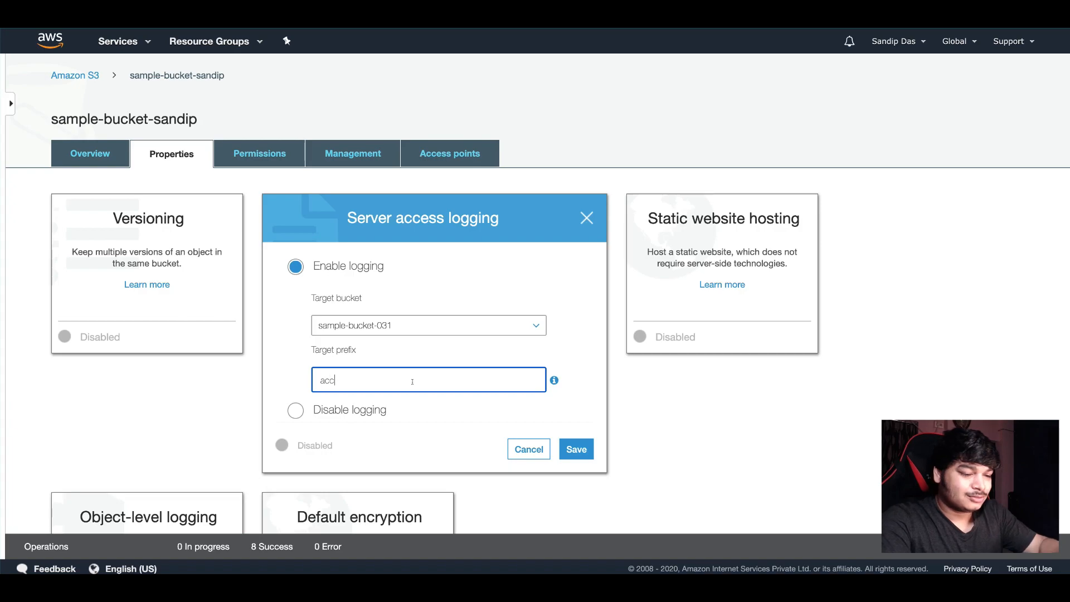
text(ess-logs)
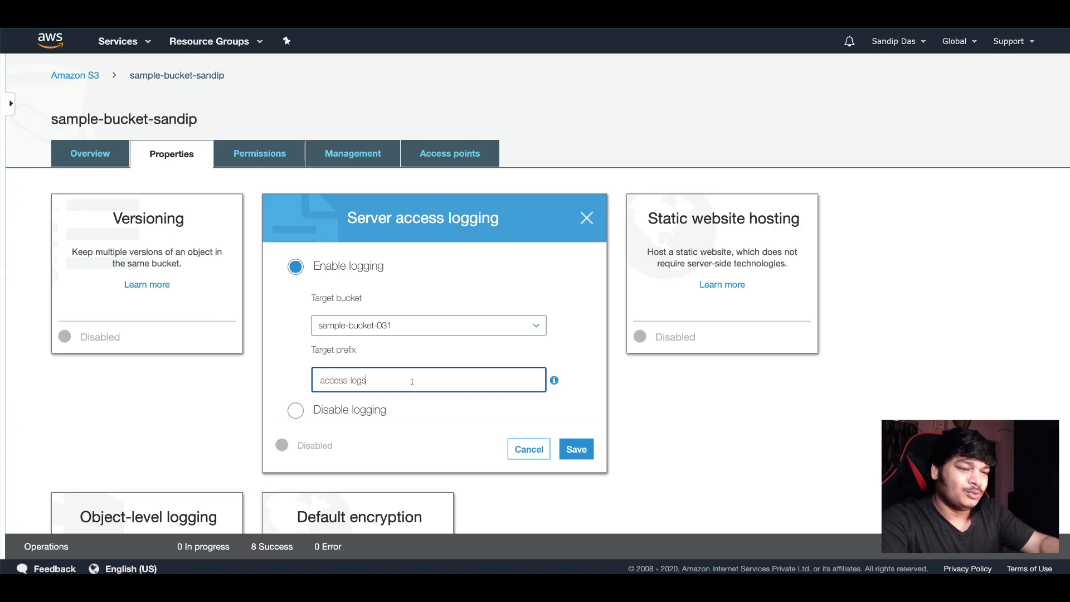
click(416, 411)
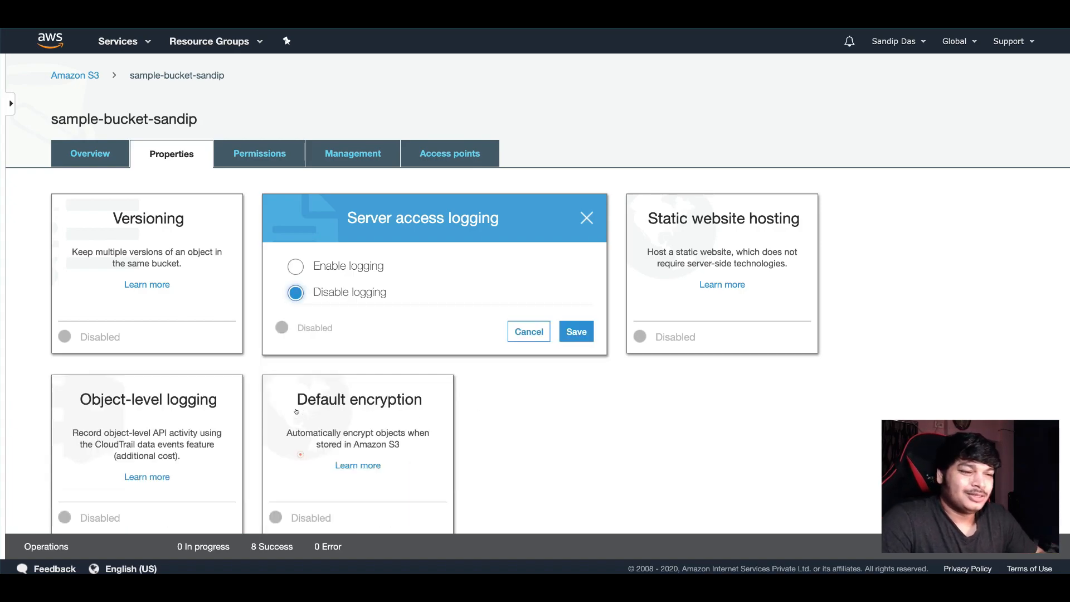
click(574, 332)
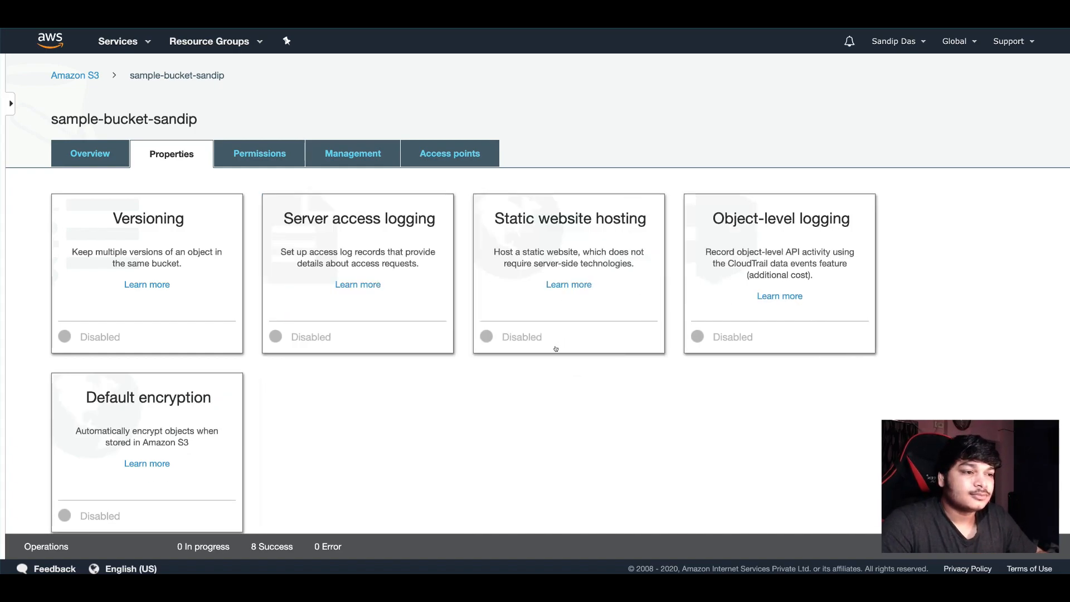
- Choose to use the bucket to host a website in its static website hosting properties
click(515, 307)
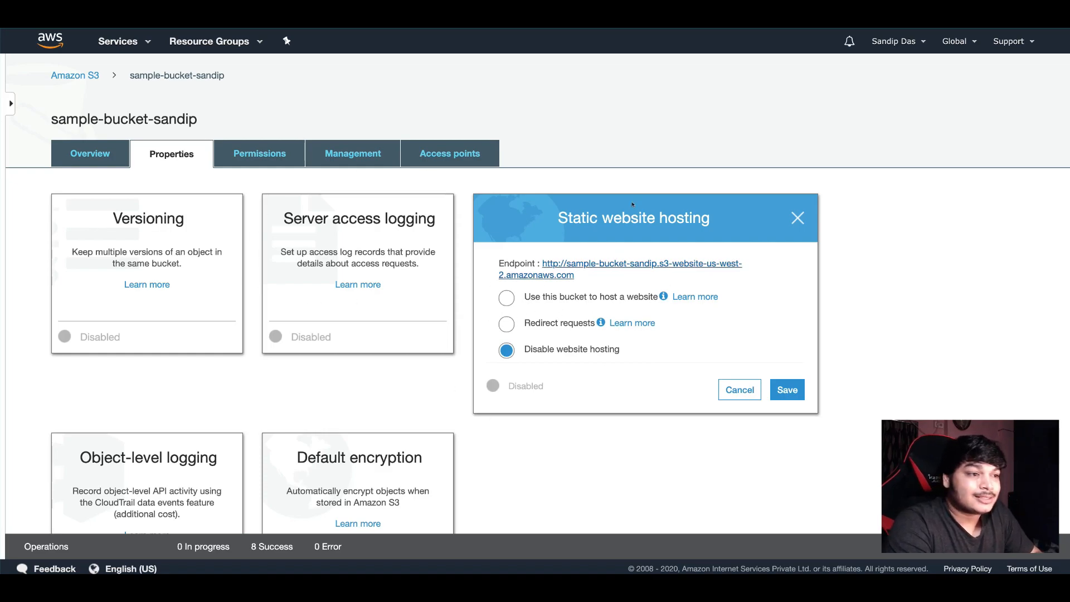
click(501, 299)
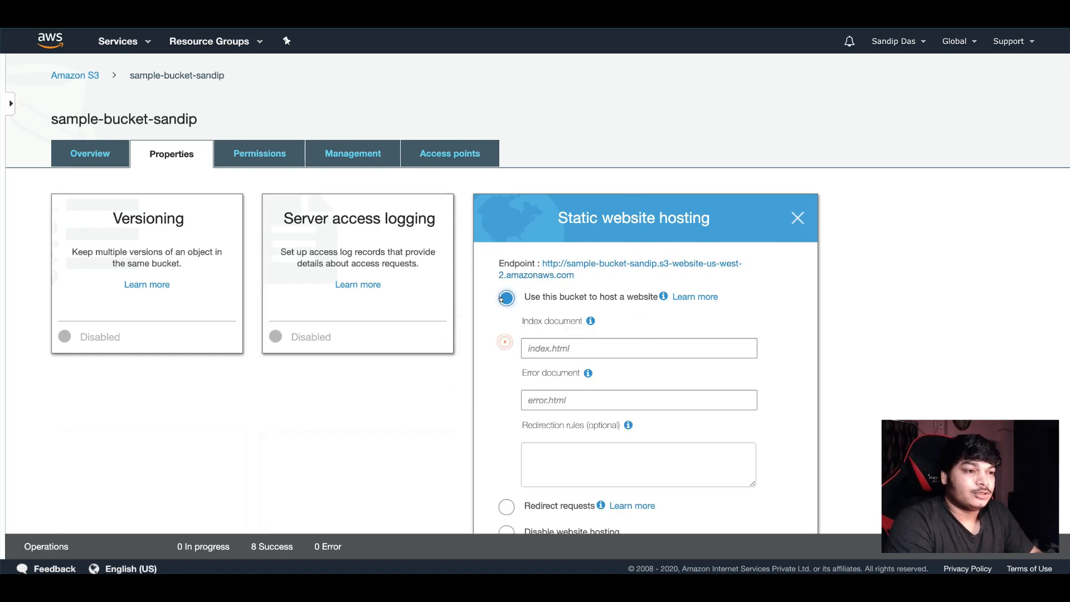
scroll(577, 284, down, 2)
click(576, 283)
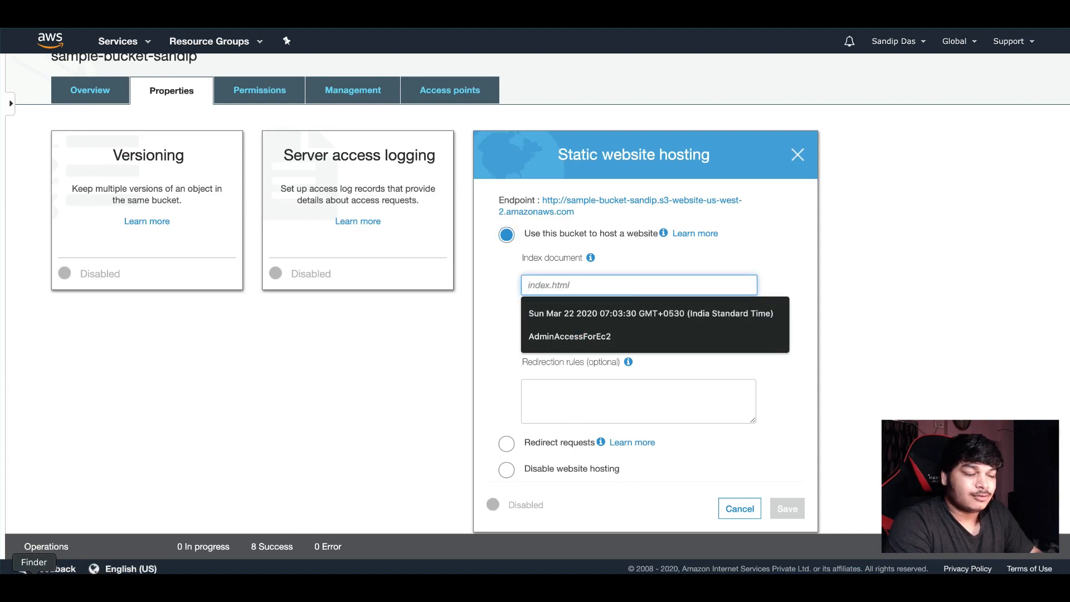
- Switch to the code editor, write a short HTML page and save it to the Desktop as index.html
click(681, 574)
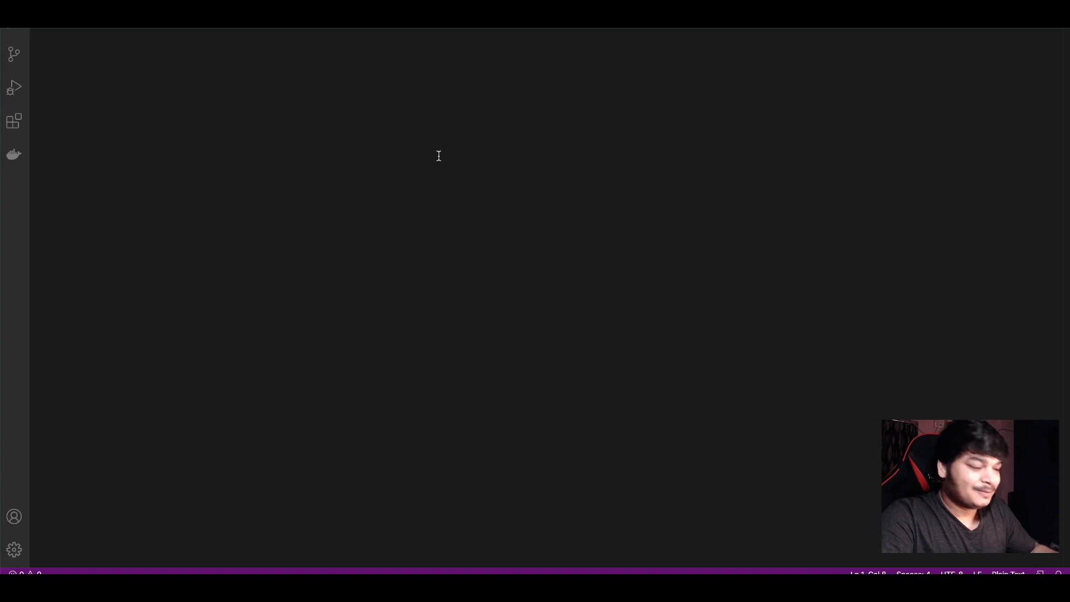
key(BackSpace)
key(BackSpace)
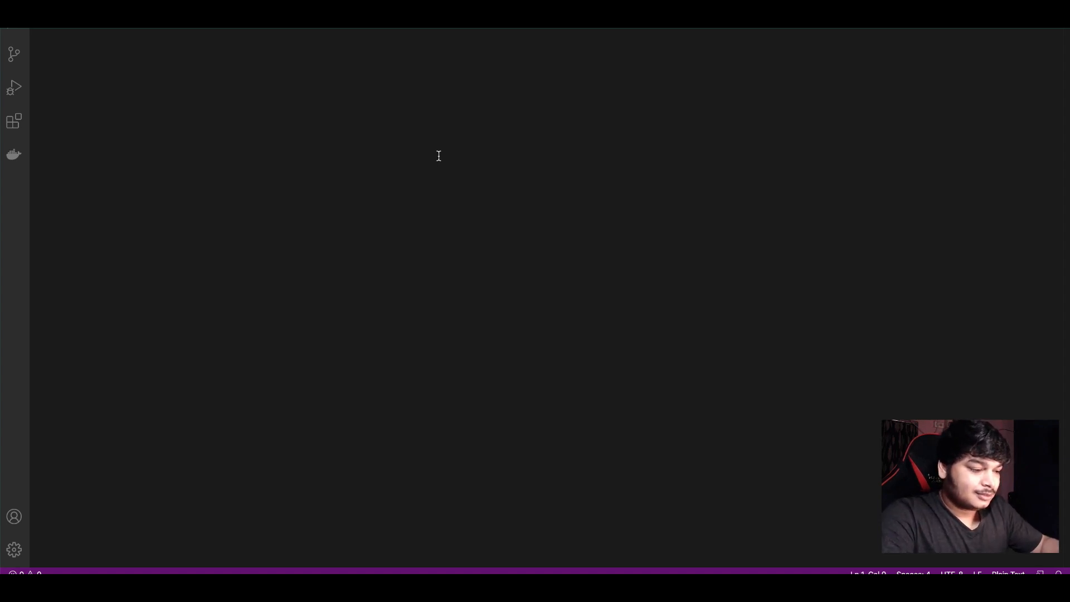
key(Tab)
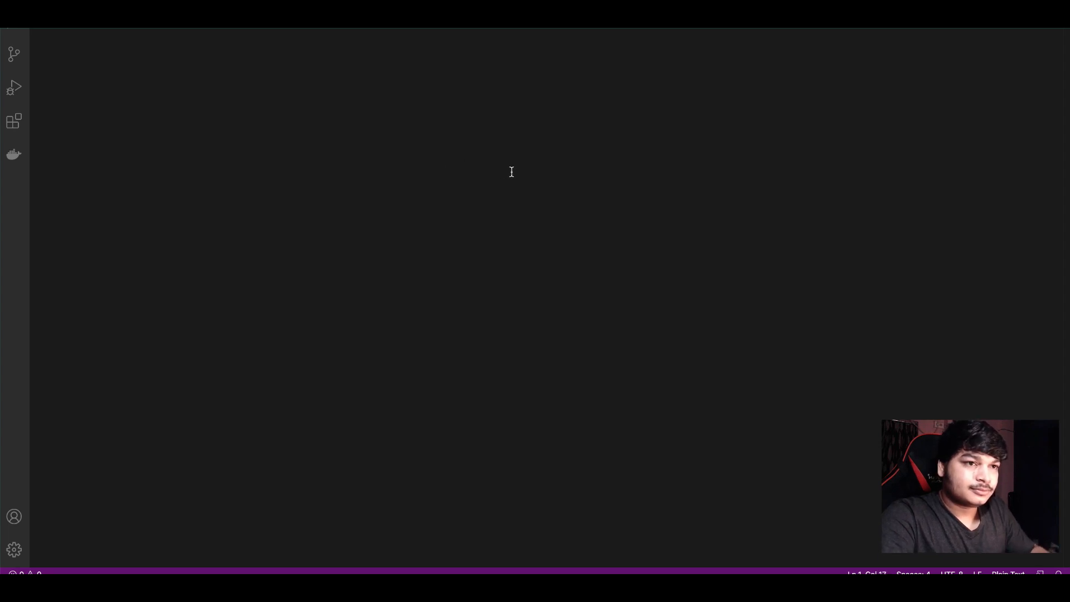
key(super+s)
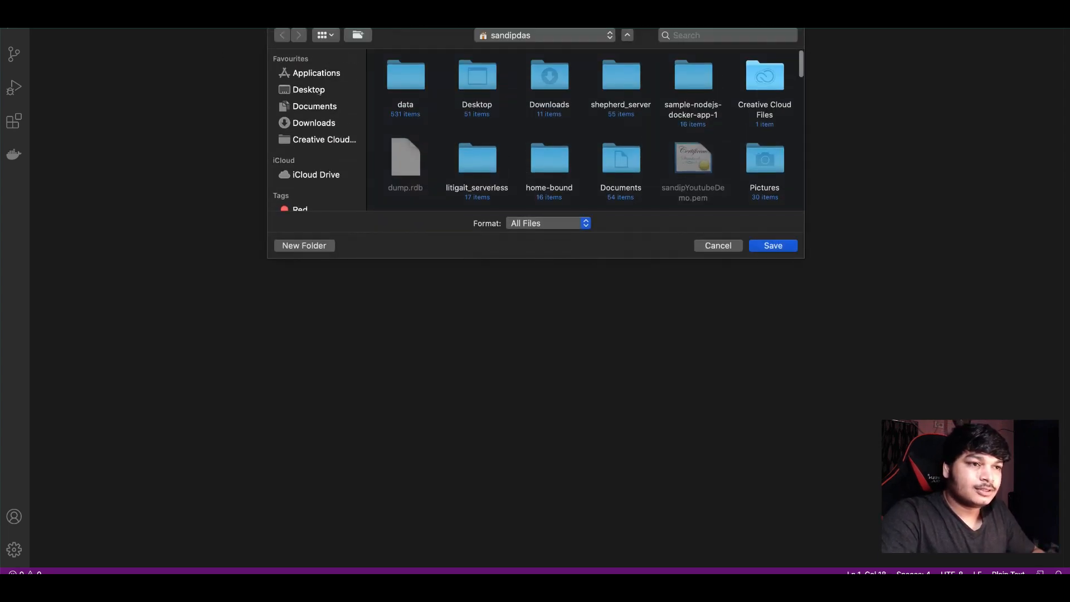
click(313, 90)
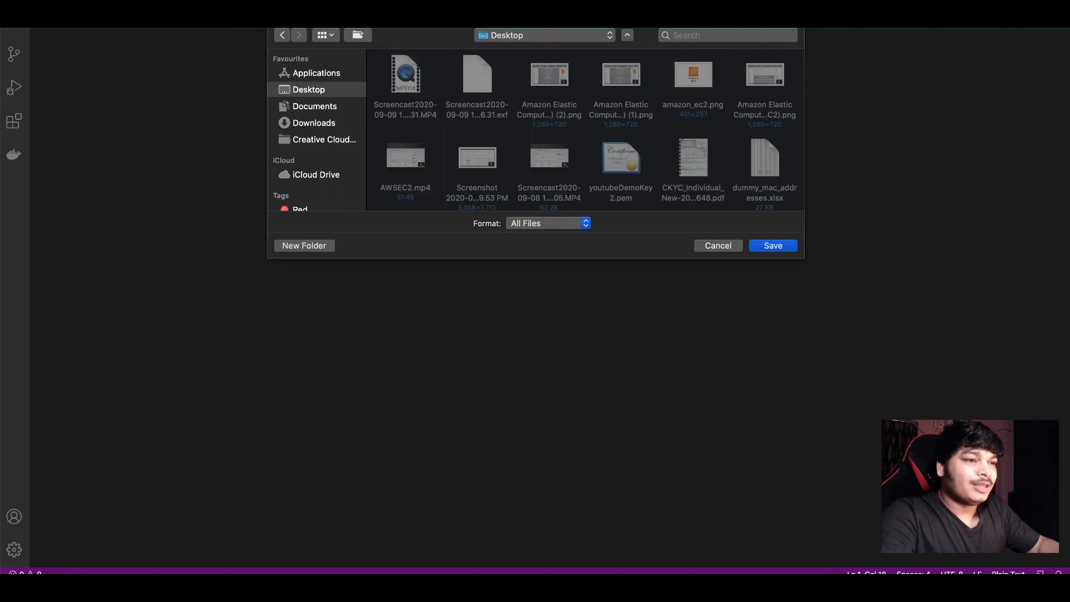
click(774, 246)
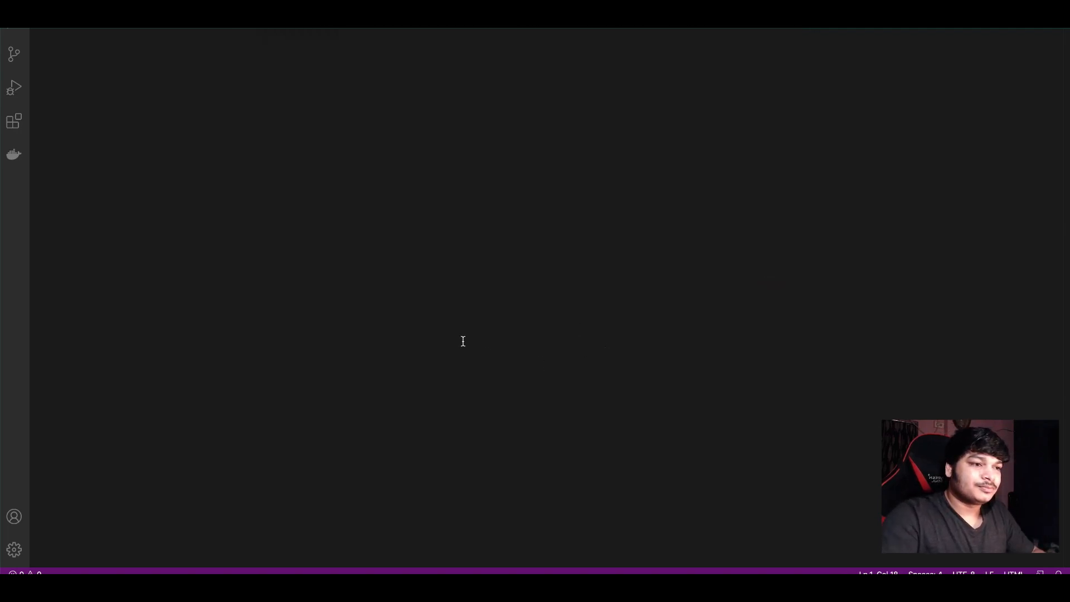
- Switch back to the S3 console in the browser and save static website hosting with index.html as the index document
click(865, 573)
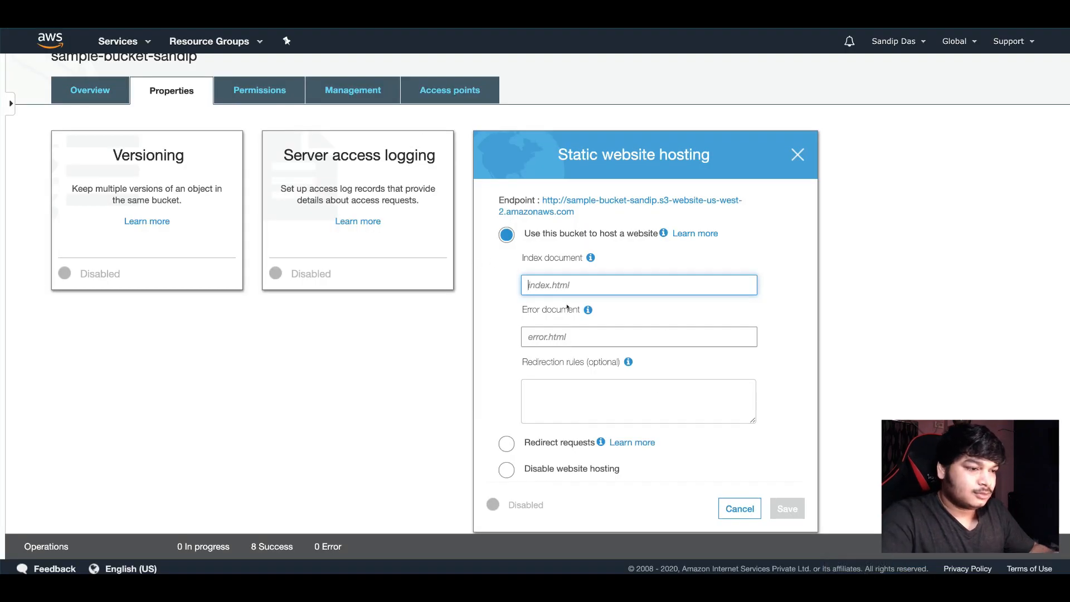
text(index.html)
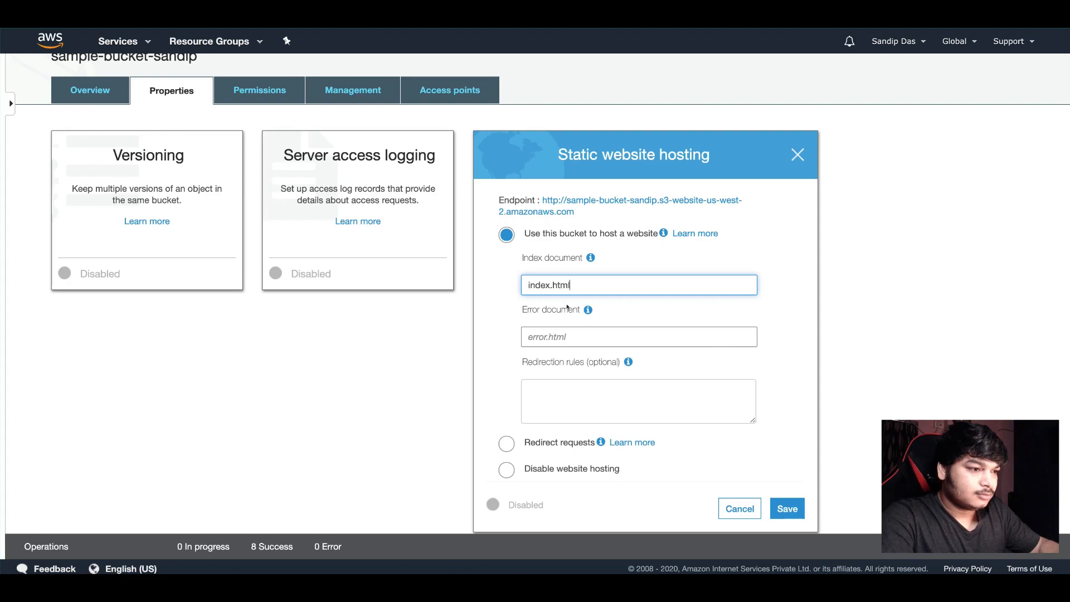
scroll(672, 415, down, 1)
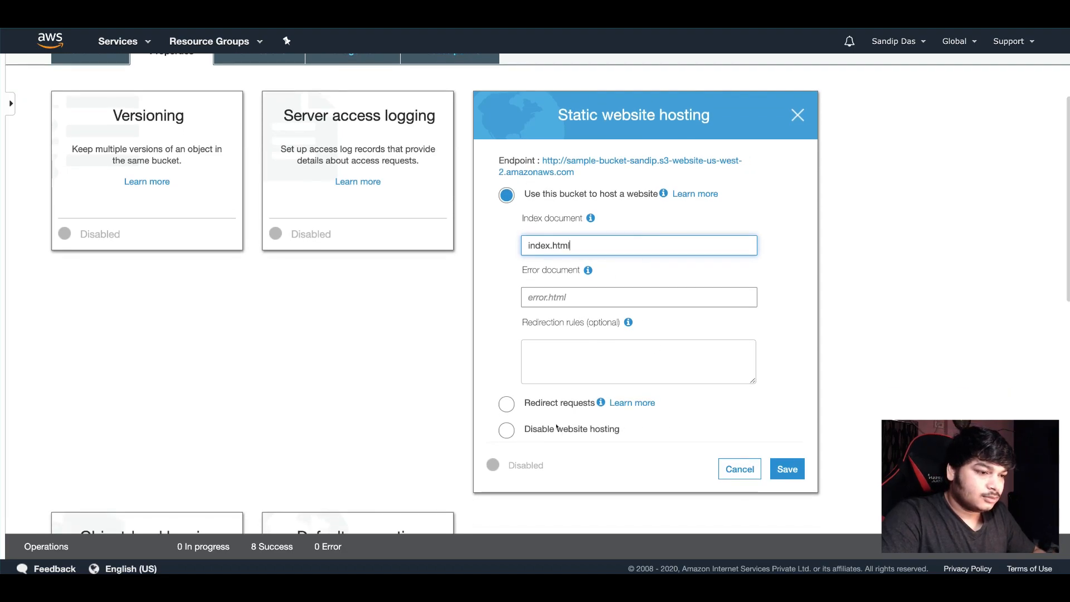
click(783, 470)
- Upload index.html from the Desktop to the bucket with default permissions and the Standard storage class
scroll(509, 398, up, 3)
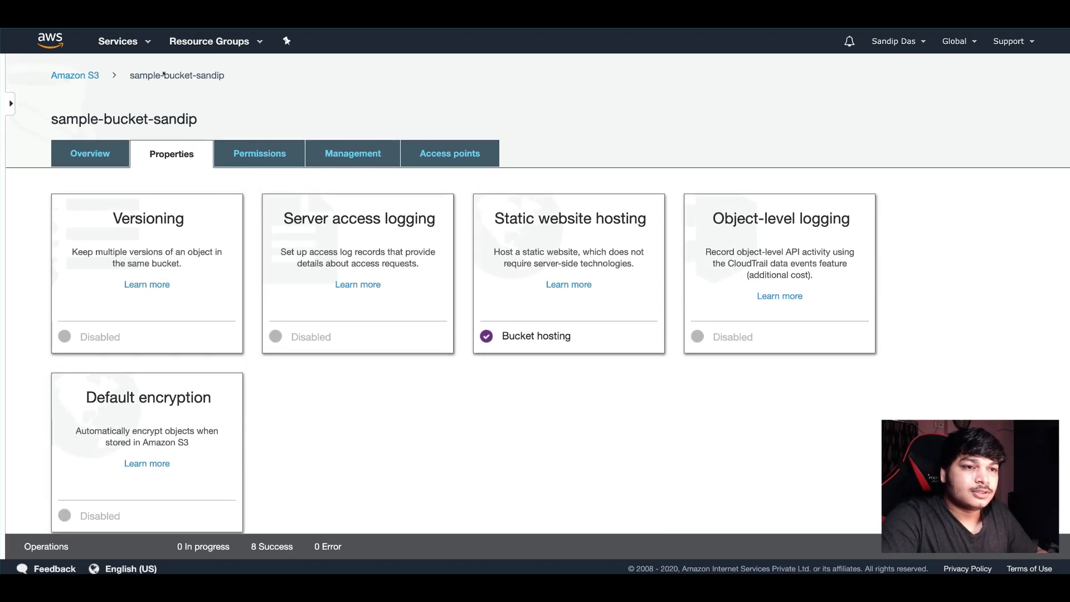
click(88, 150)
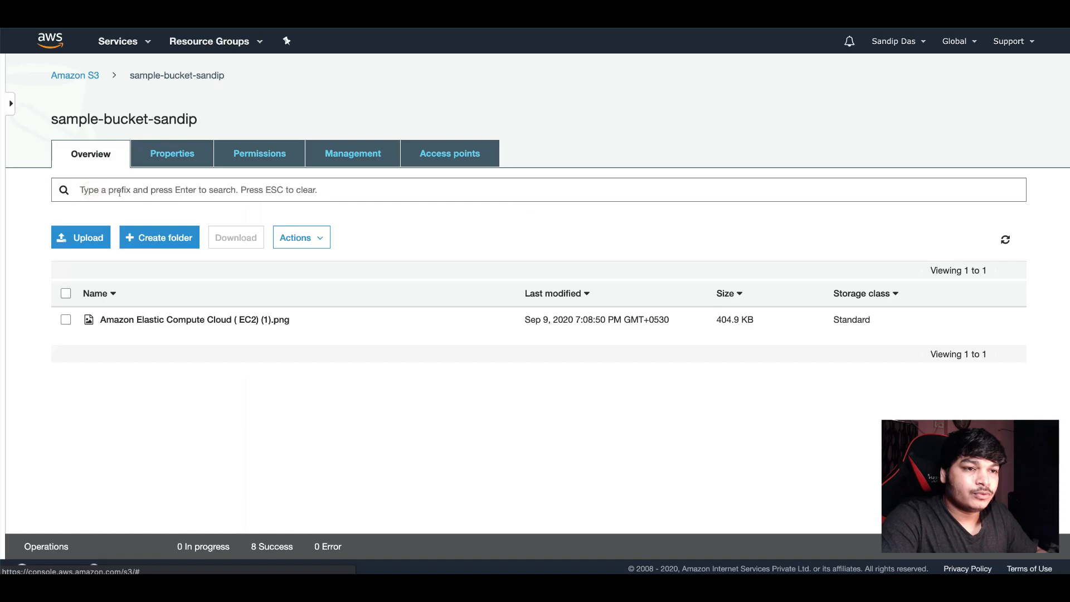
click(87, 235)
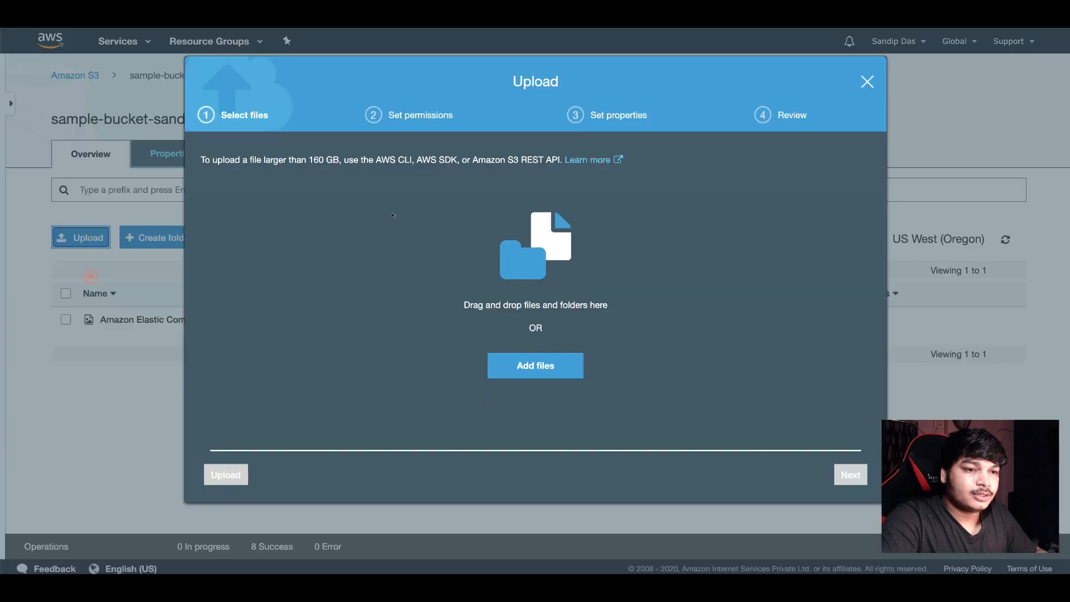
click(494, 362)
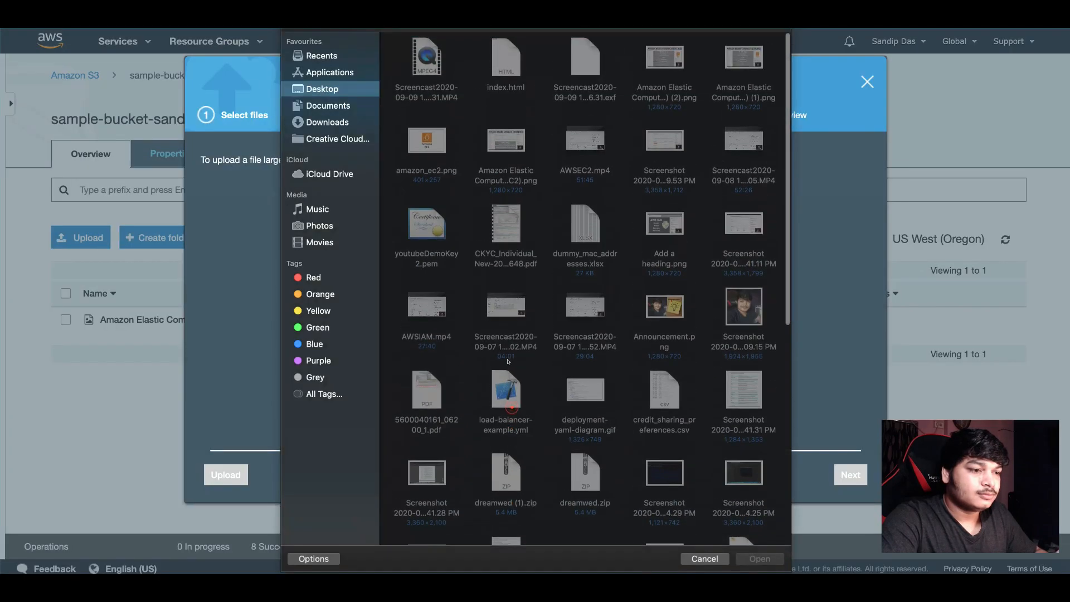
click(511, 61)
click(760, 559)
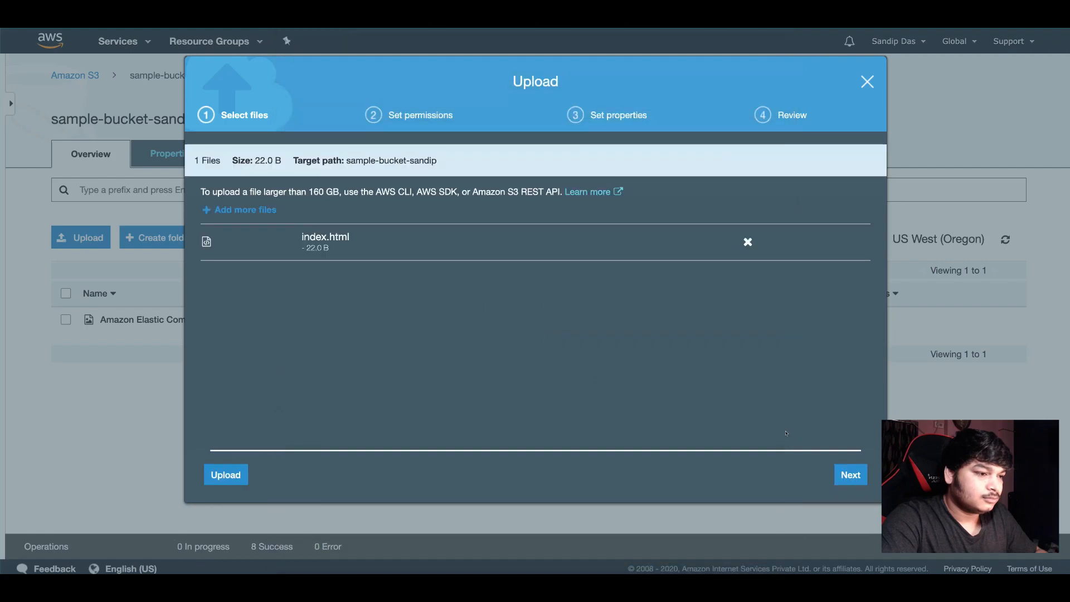
click(845, 474)
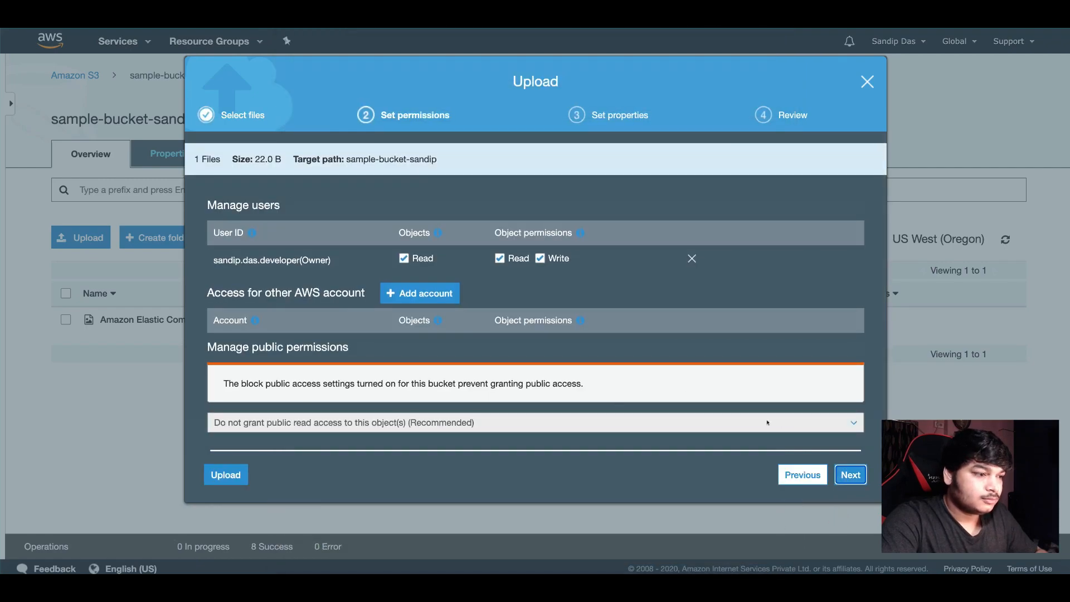
click(851, 474)
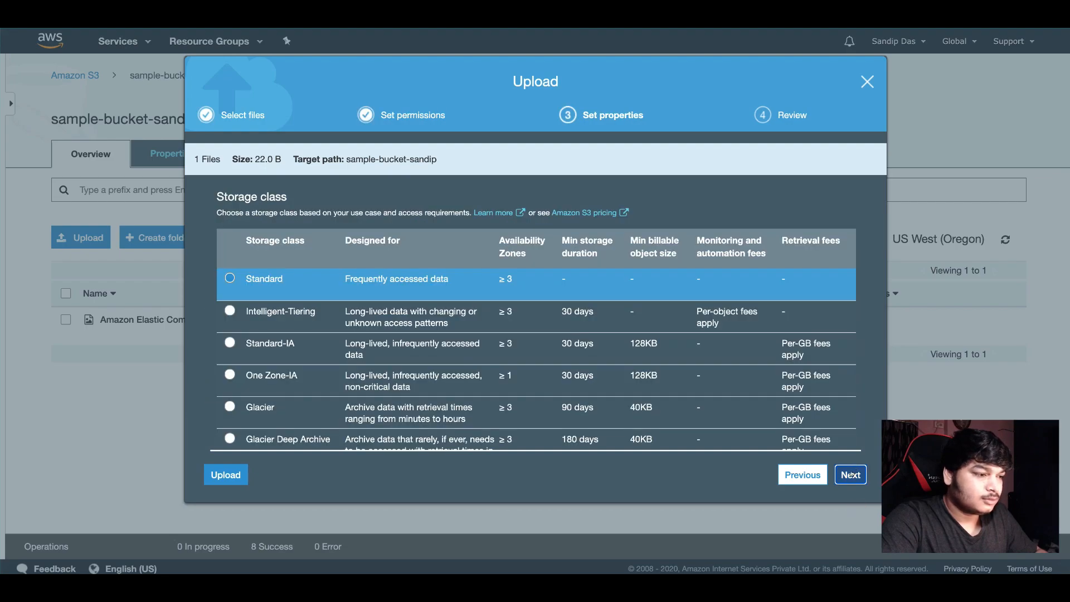
click(851, 475)
click(849, 475)
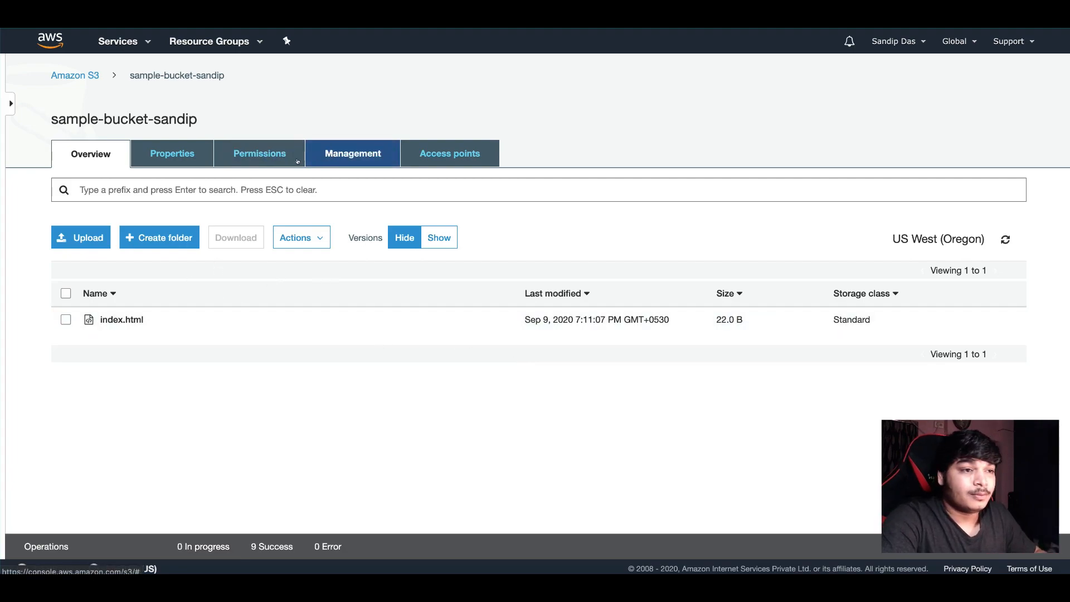
- Open the website endpoint from the static website hosting properties to test the page, and close it again
click(170, 155)
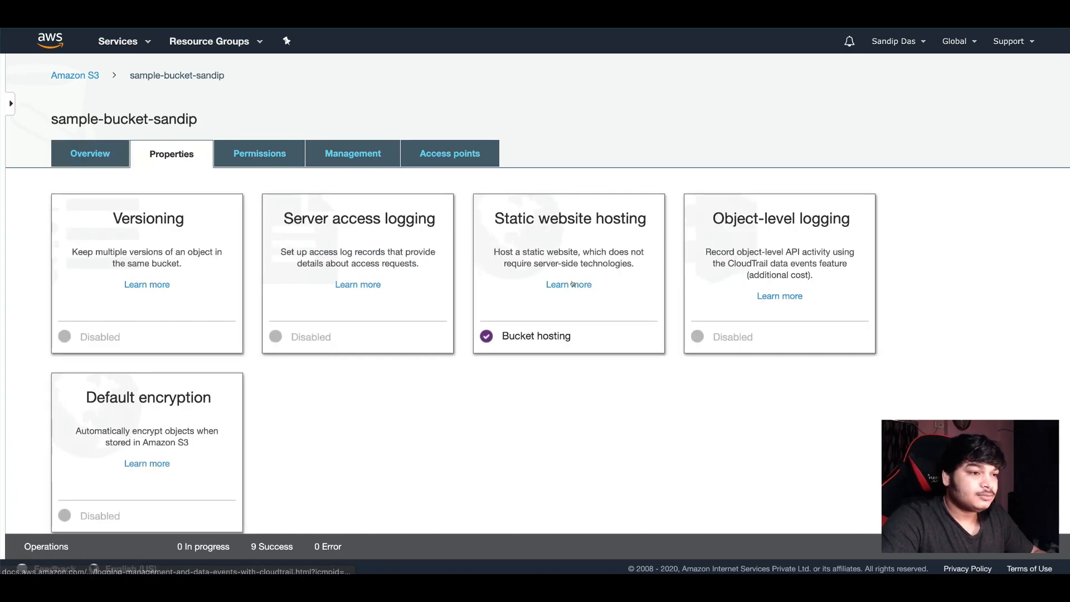
click(572, 284)
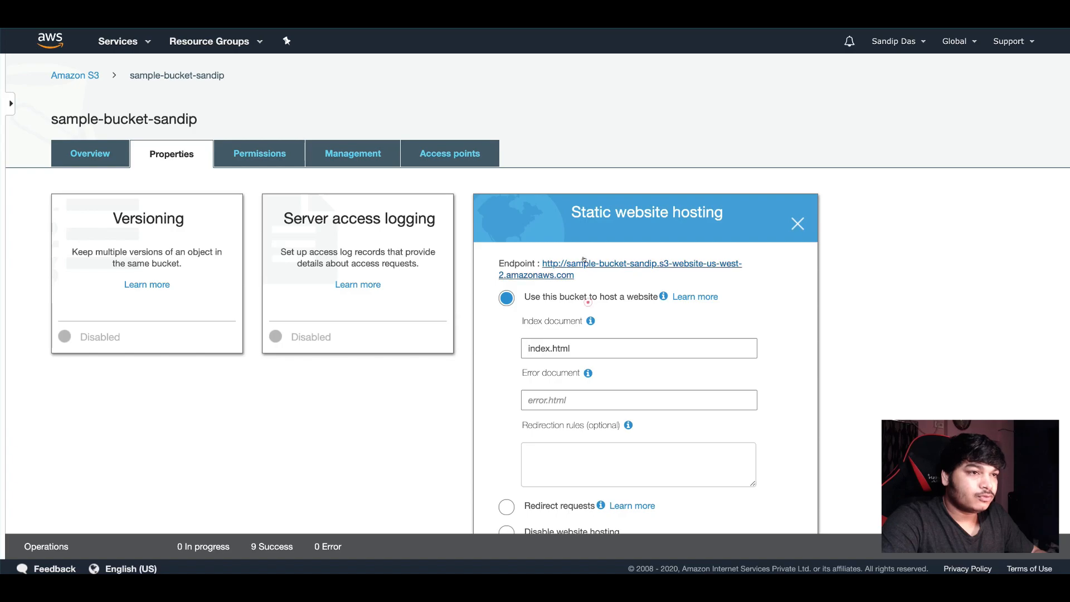
click(584, 263)
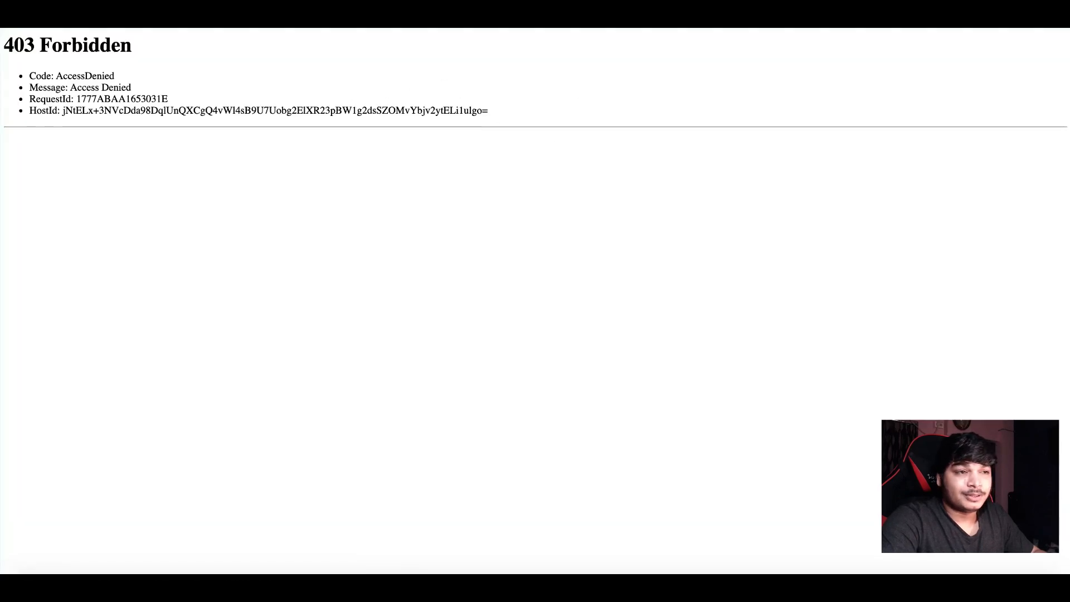
key(super+w)
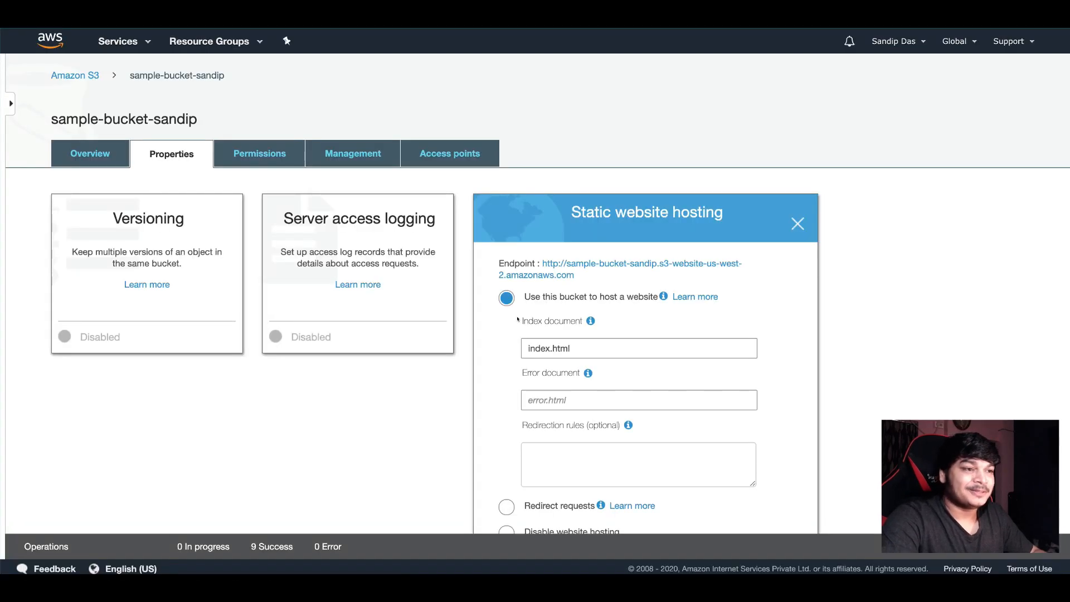
scroll(459, 375, down, 1)
scroll(460, 374, up, 1)
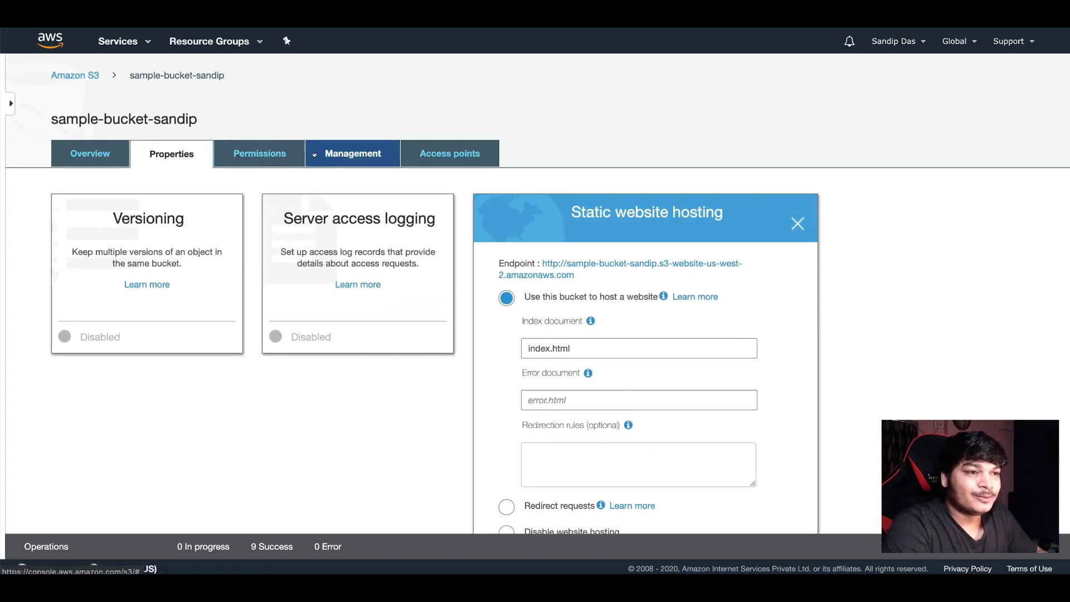
- Turn off Block all public access in the bucket's permissions and save the change, entering confirm in the confirmation prompt
click(276, 153)
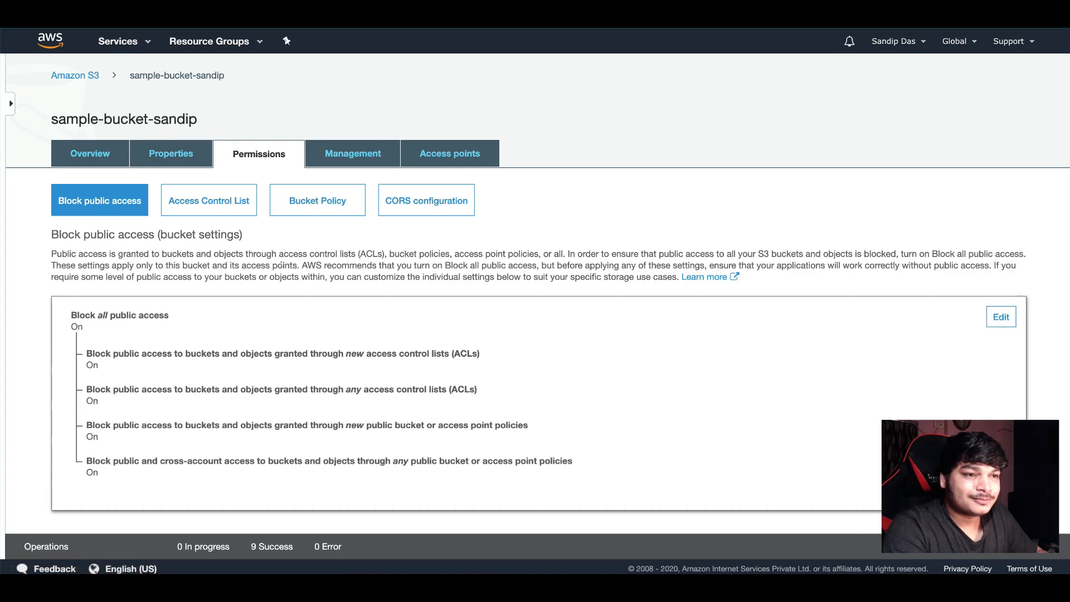
click(1001, 317)
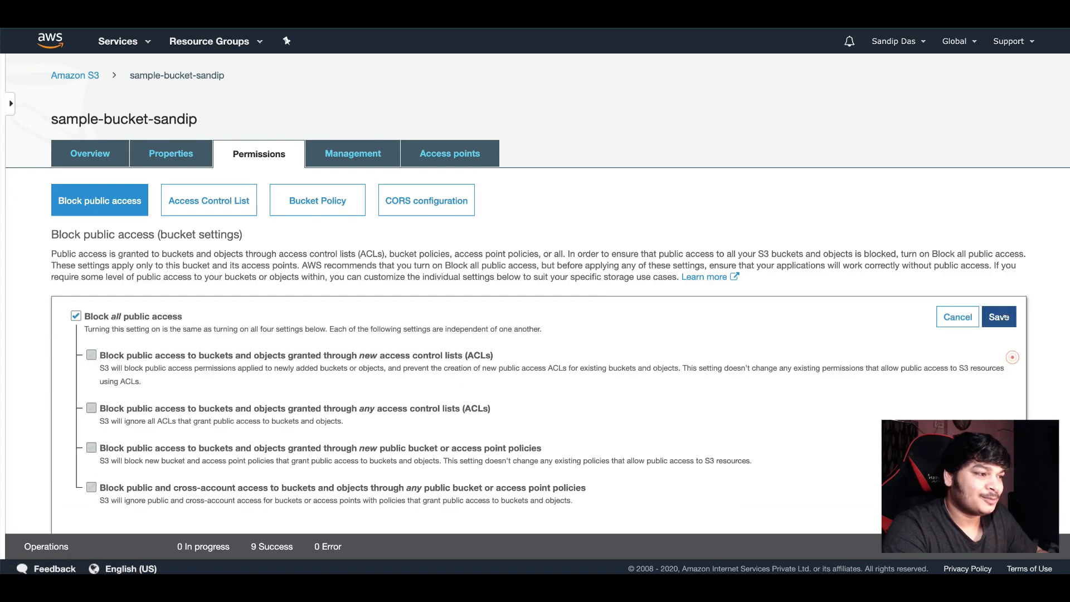
click(76, 316)
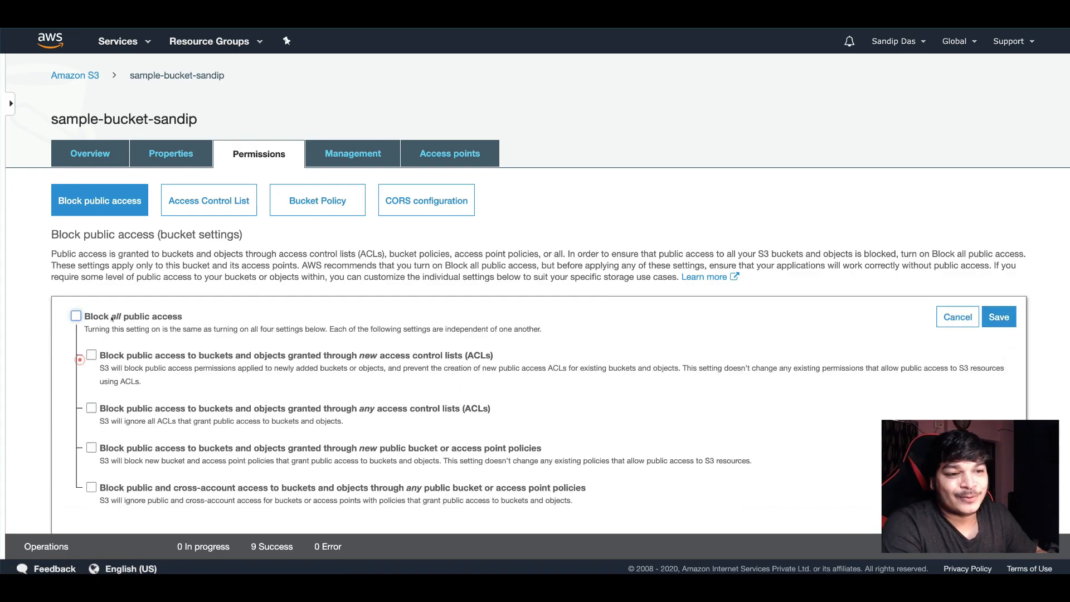
click(999, 317)
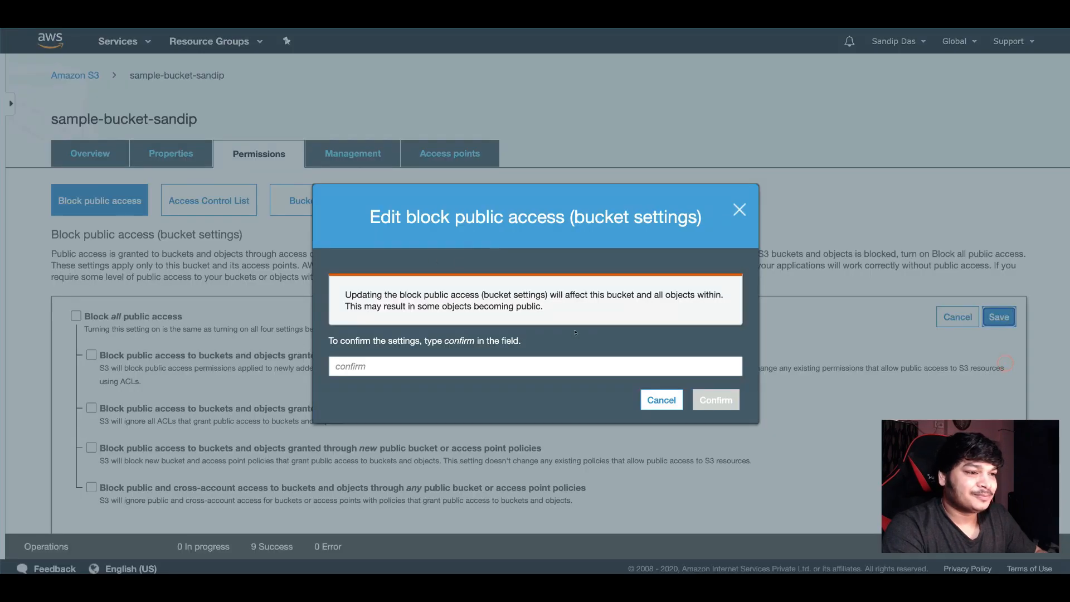
click(502, 358)
text(confirm)
key(Return)
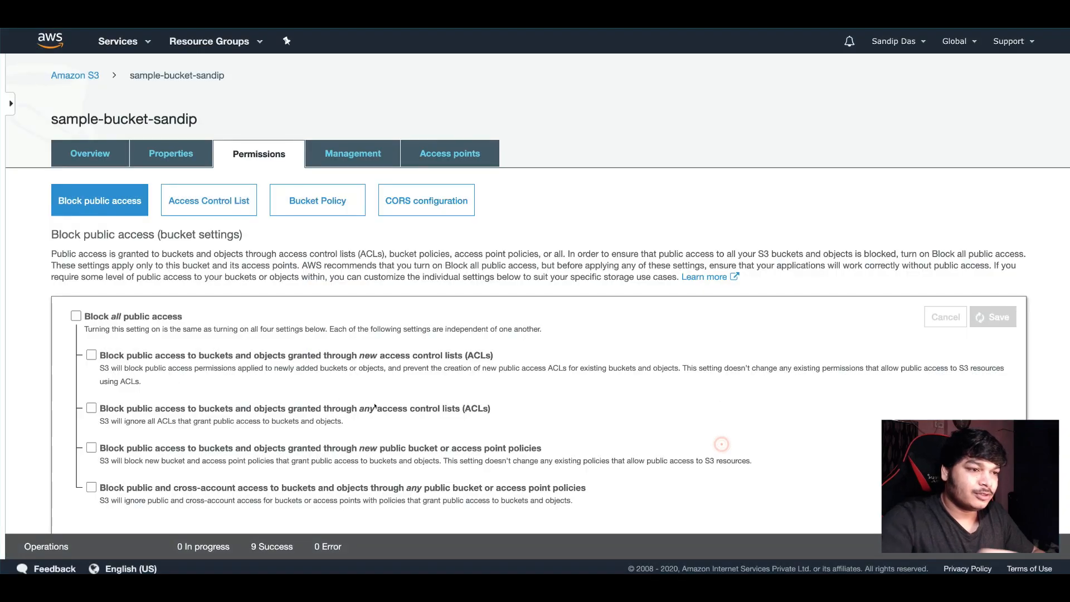
- Make index.html public, and reload the open website endpoint page to test it before closing it
click(92, 154)
click(65, 320)
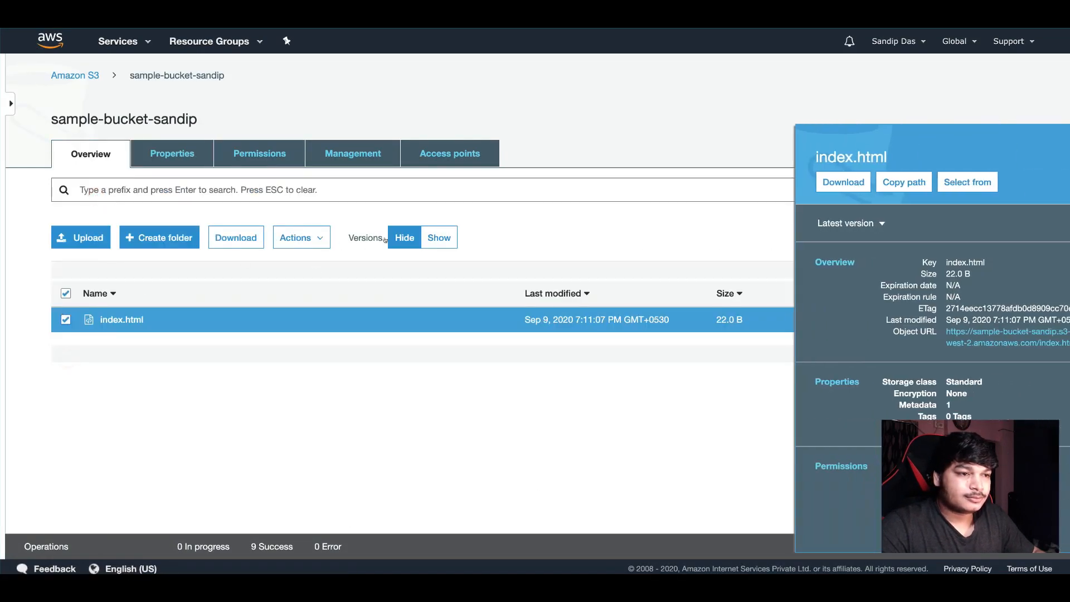
click(298, 238)
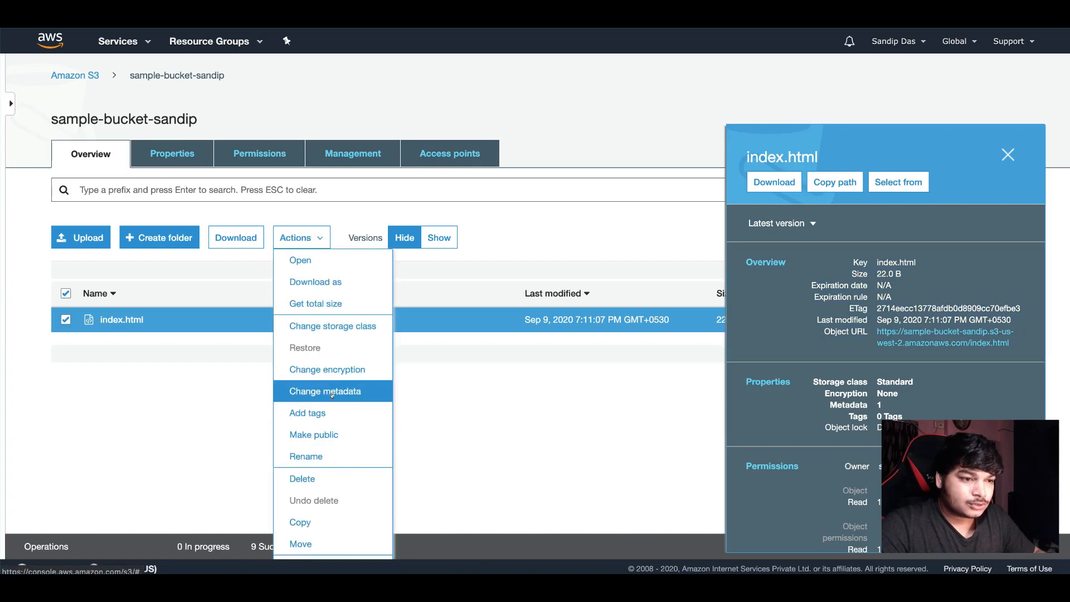
click(314, 435)
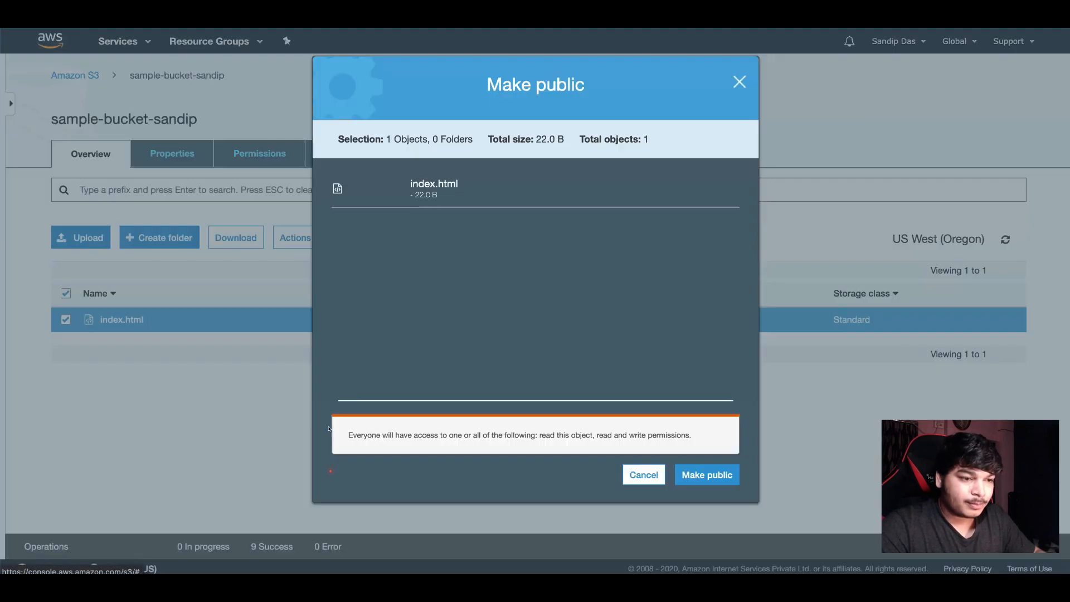
click(707, 474)
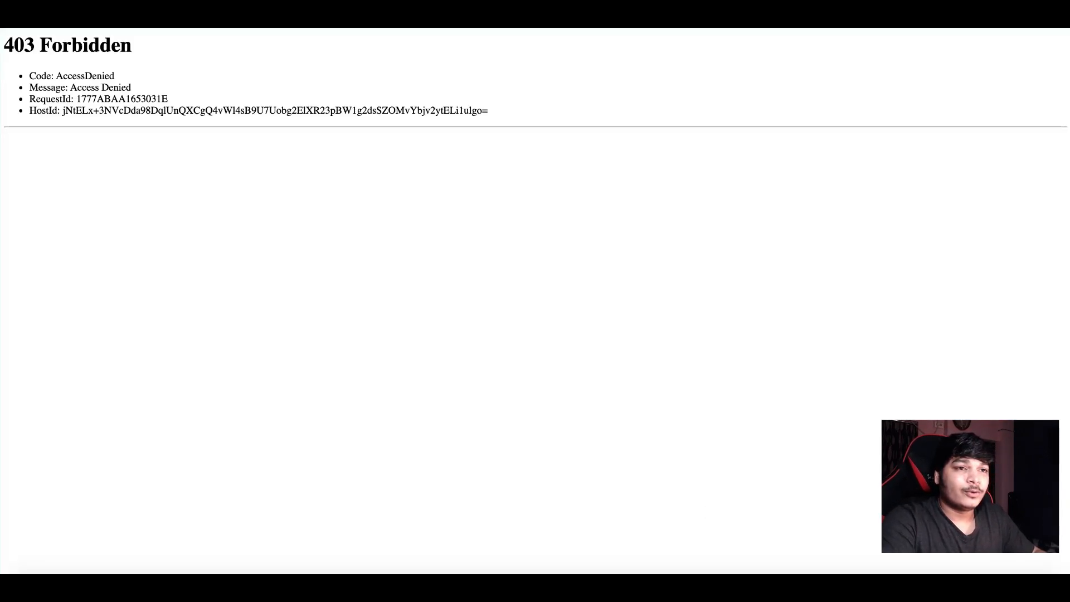
key(super+r)
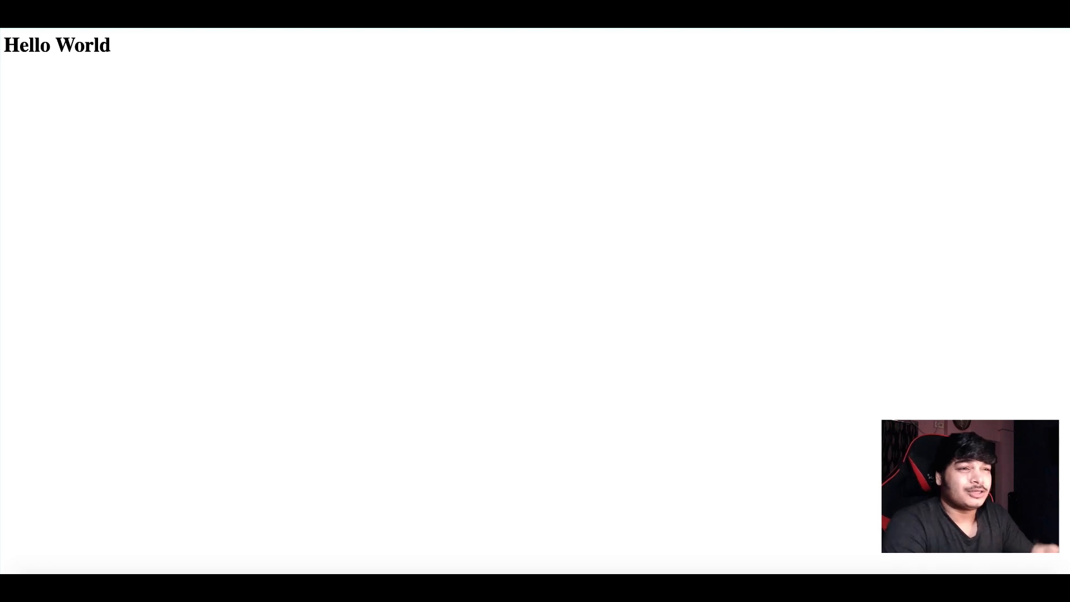
key(ctrl+w)
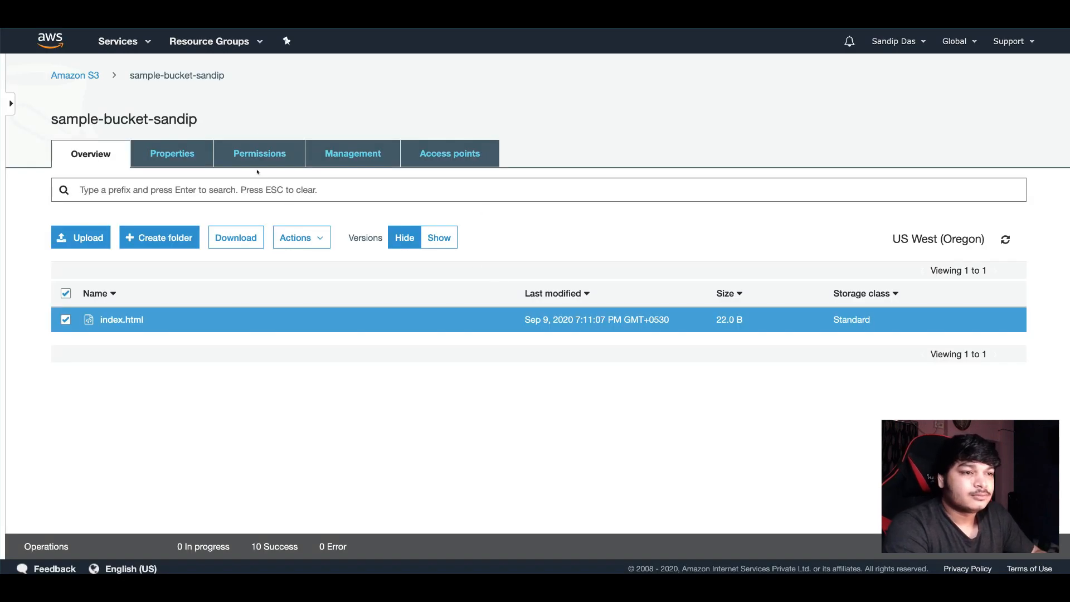
- Explore the bucket's object-level logging settings, checking the CloudTrail trail choices and selecting Read and Write events without saving
click(258, 163)
click(173, 153)
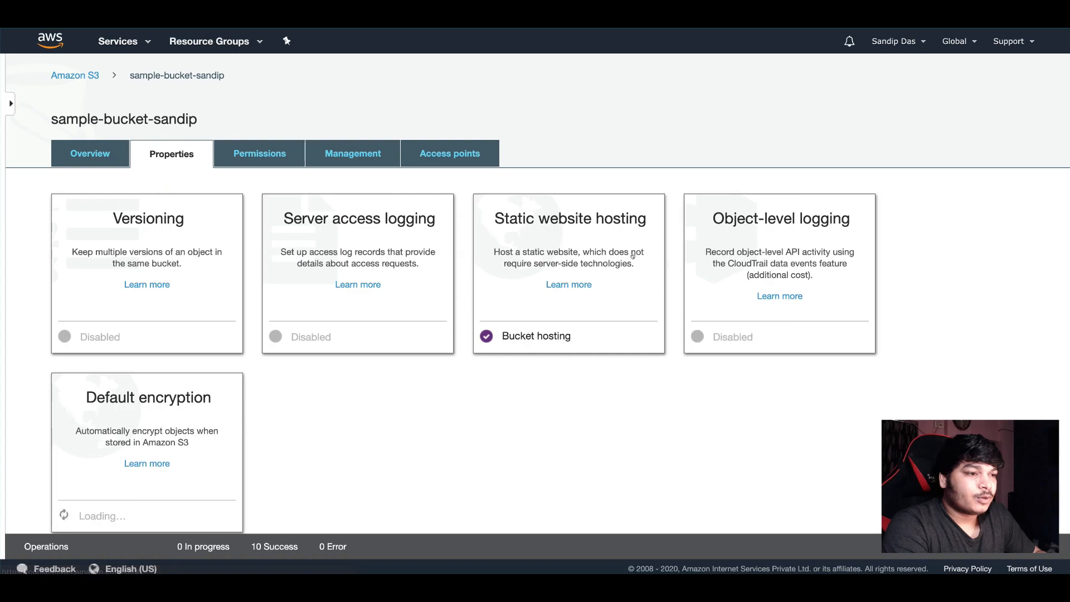
click(719, 289)
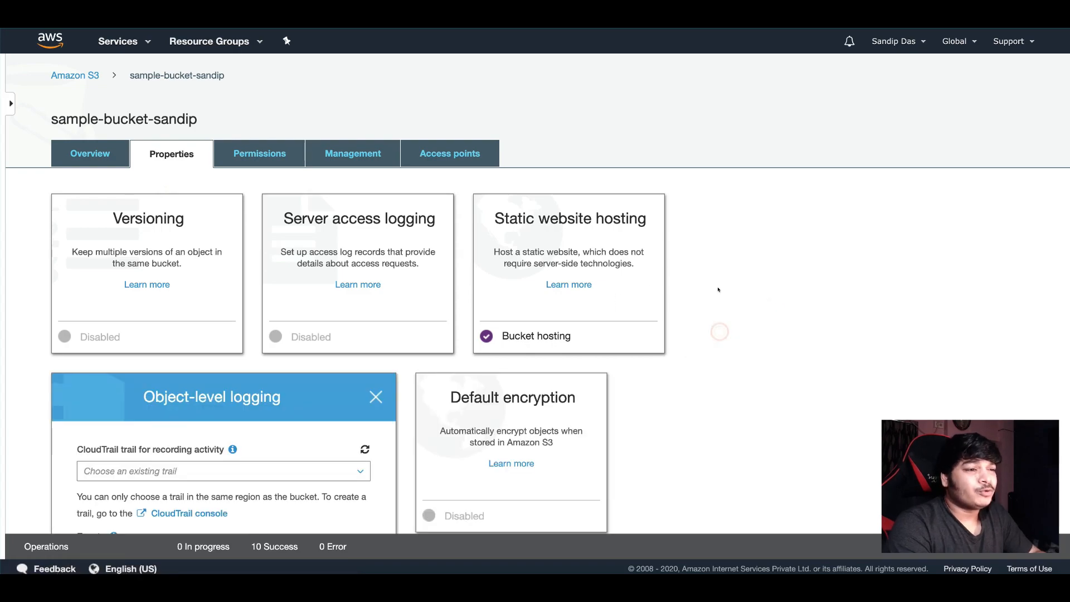
scroll(284, 357, down, 3)
click(273, 342)
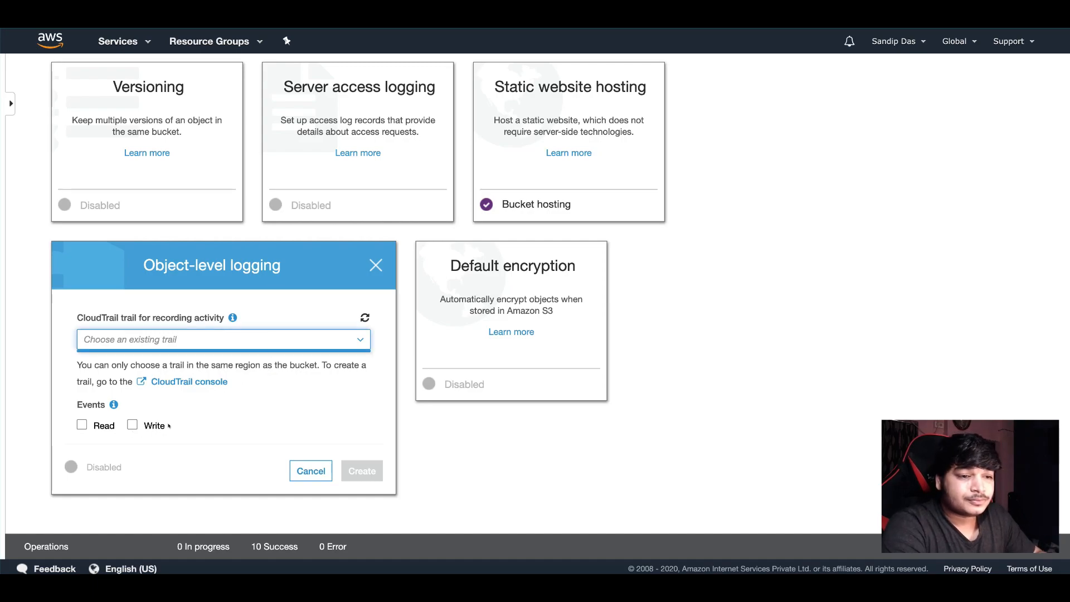
click(173, 468)
click(168, 389)
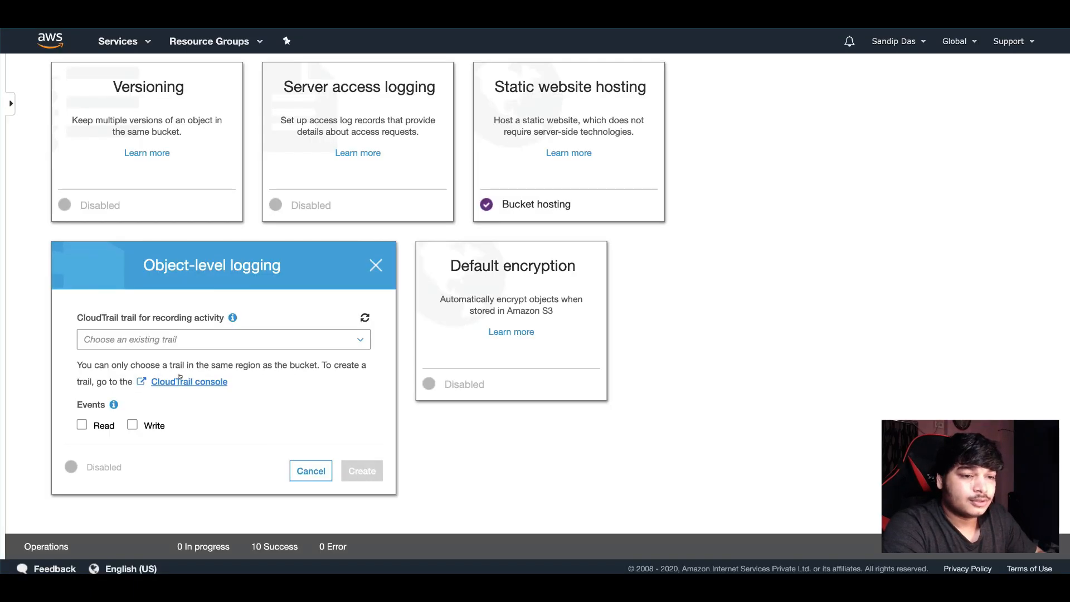
click(82, 424)
click(132, 425)
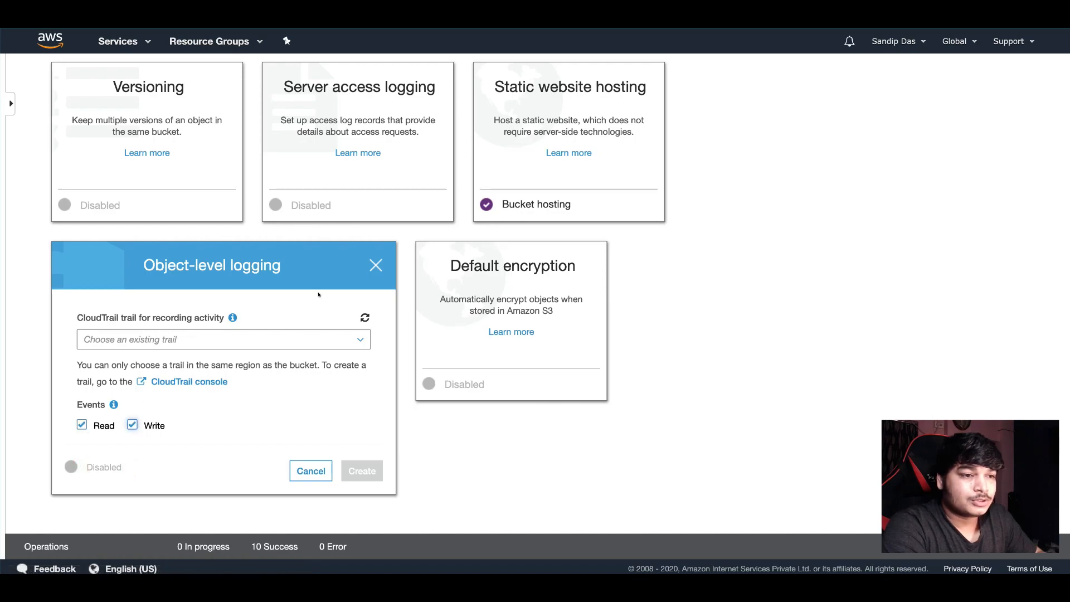
scroll(242, 279, up, 3)
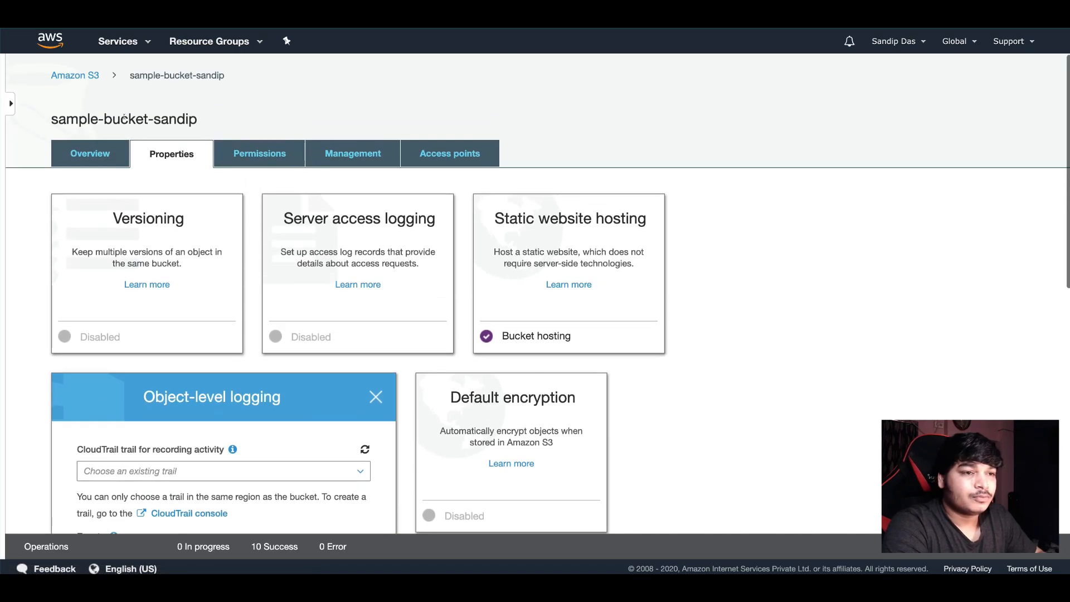
- Return to the object-level logging settings, examine the trail selection and the CloudTrail console link, and close them without saving
click(90, 154)
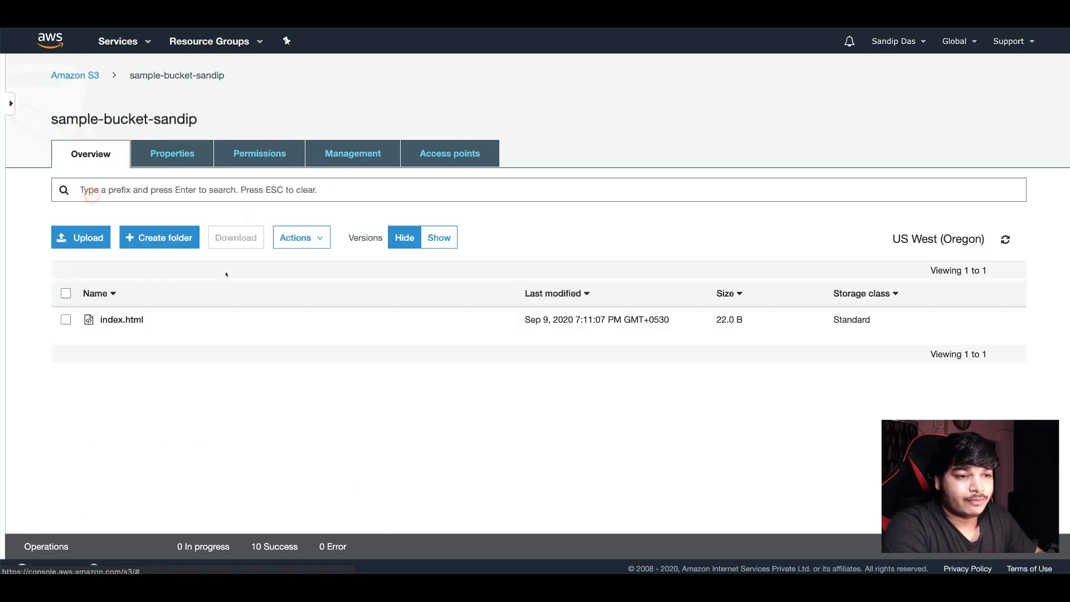
click(66, 320)
click(161, 161)
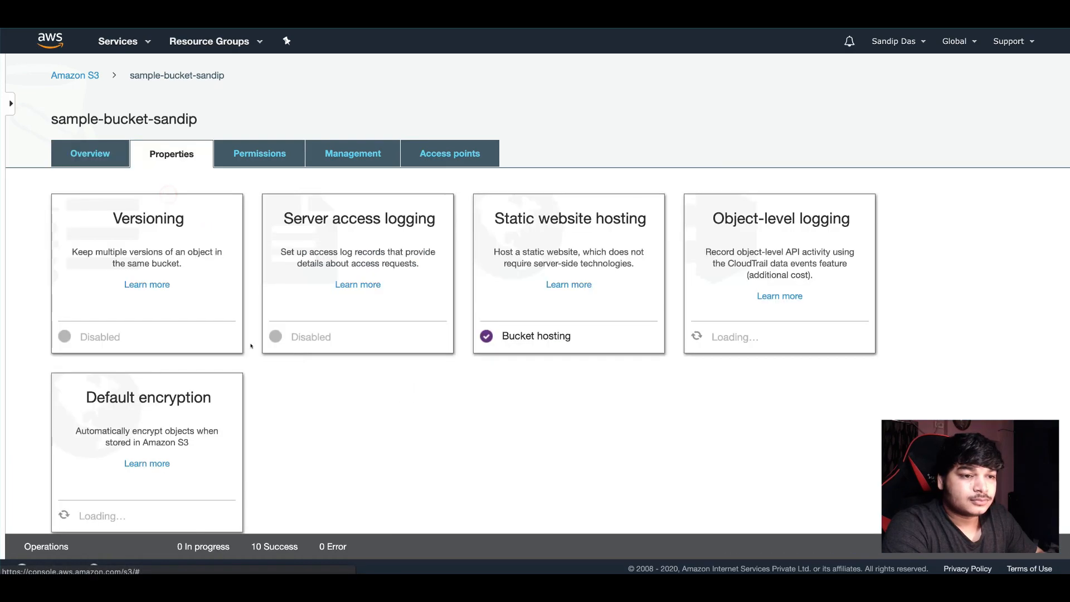
click(713, 306)
scroll(340, 356, down, 2)
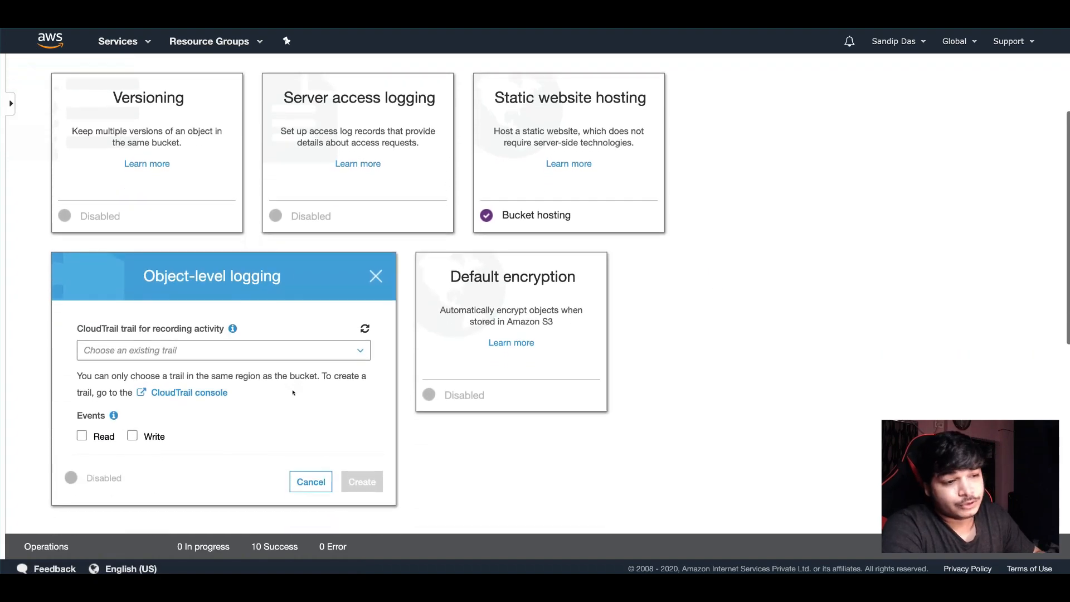
click(340, 352)
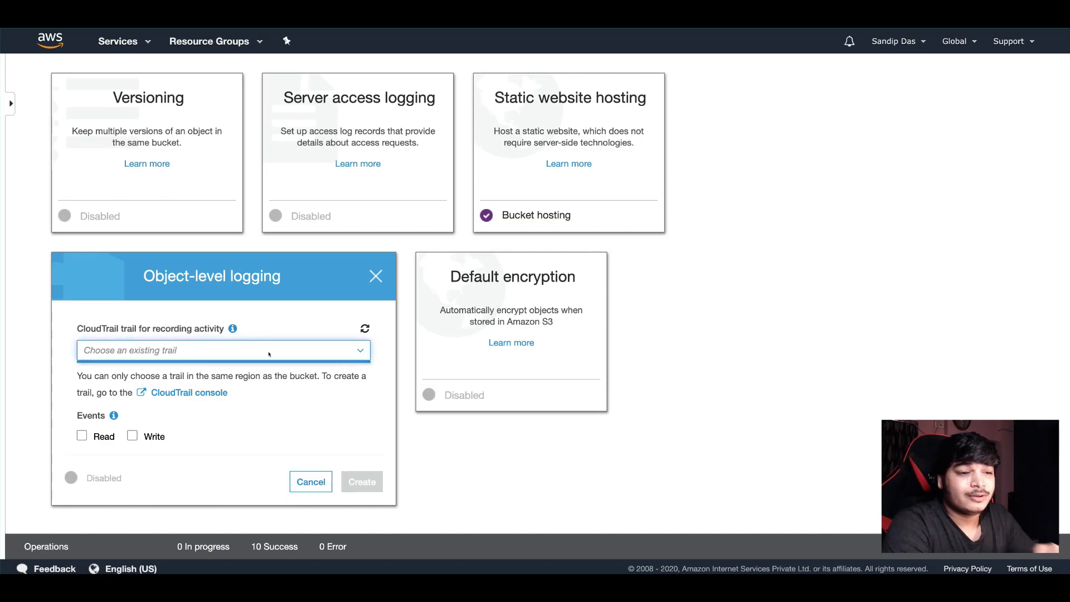
click(186, 391)
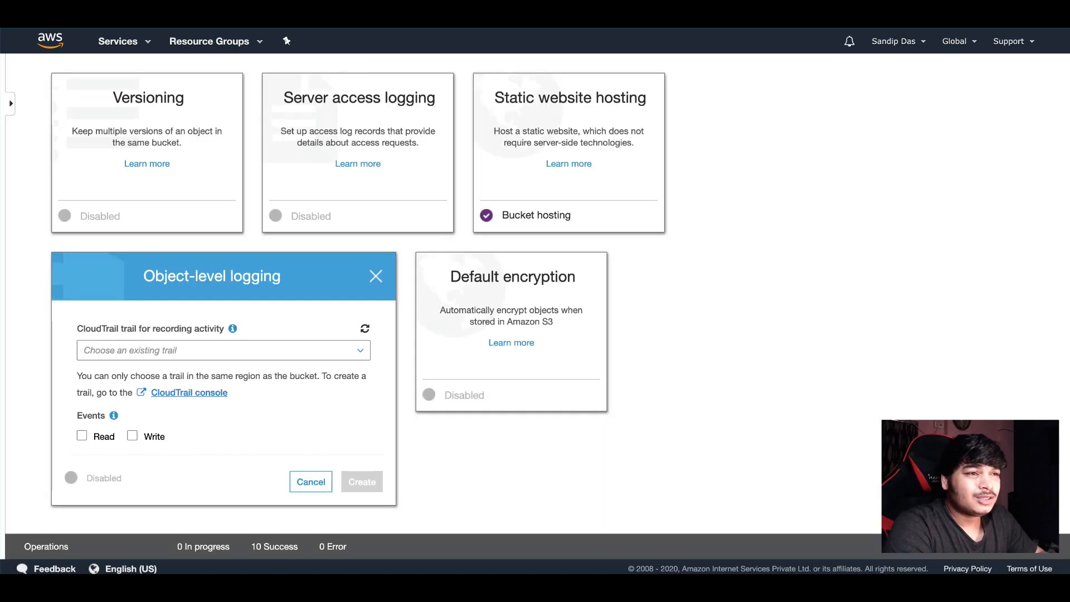
click(375, 276)
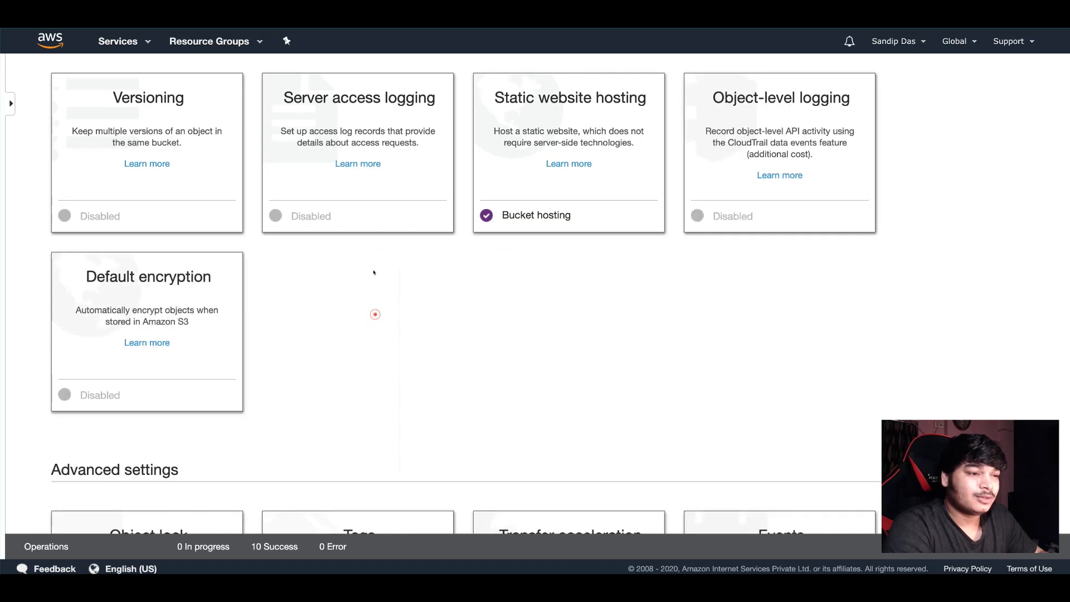
- Compare the AES-256 and AWS-KMS default encryption options, set the choice back to None, and close the settings without saving
click(217, 290)
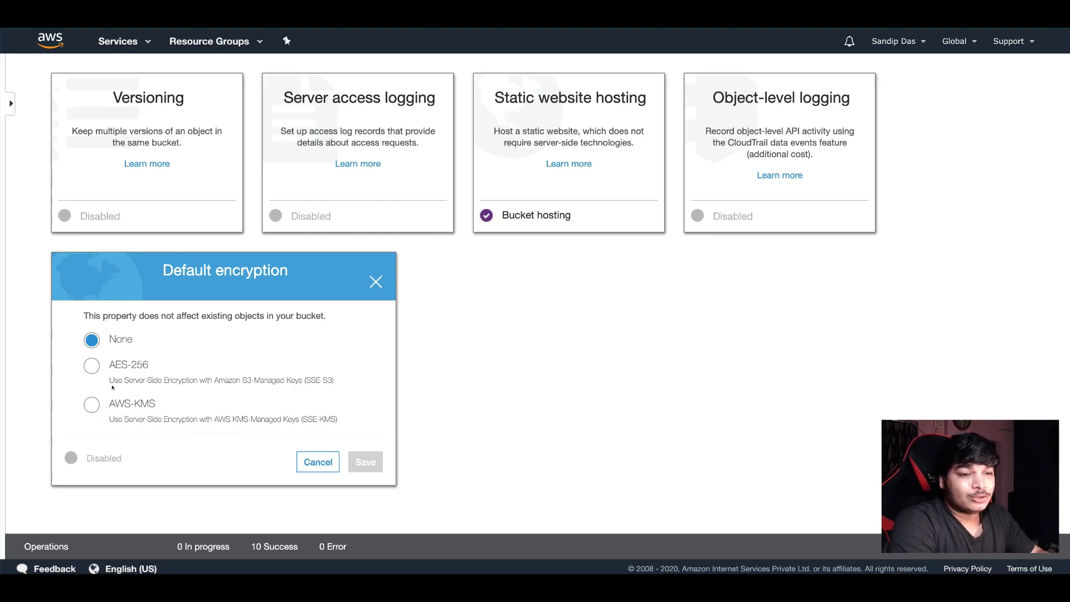
click(89, 368)
click(92, 405)
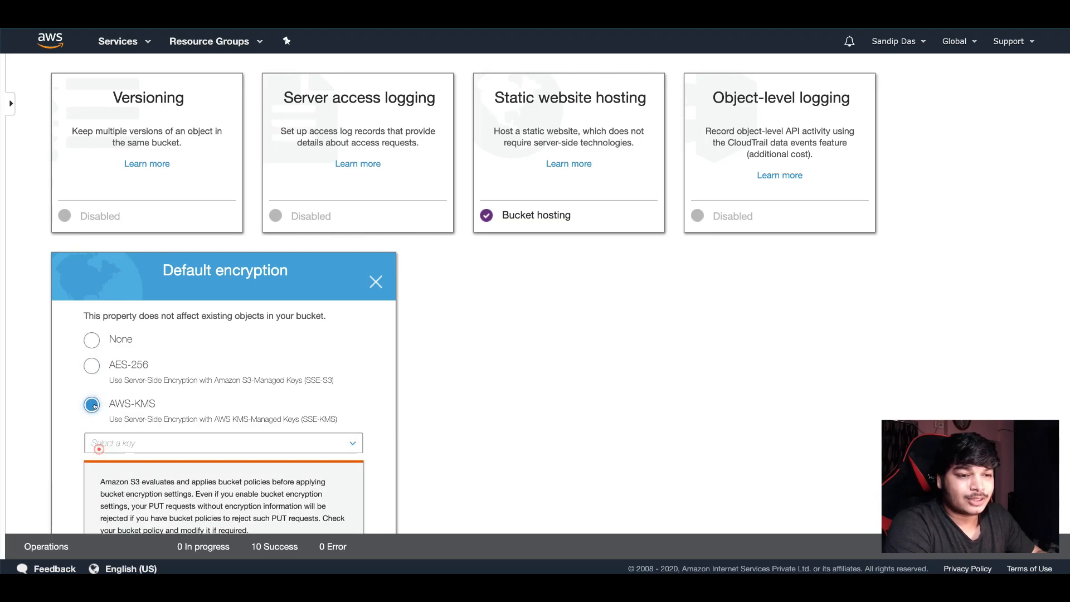
click(94, 341)
scroll(223, 370, down, 2)
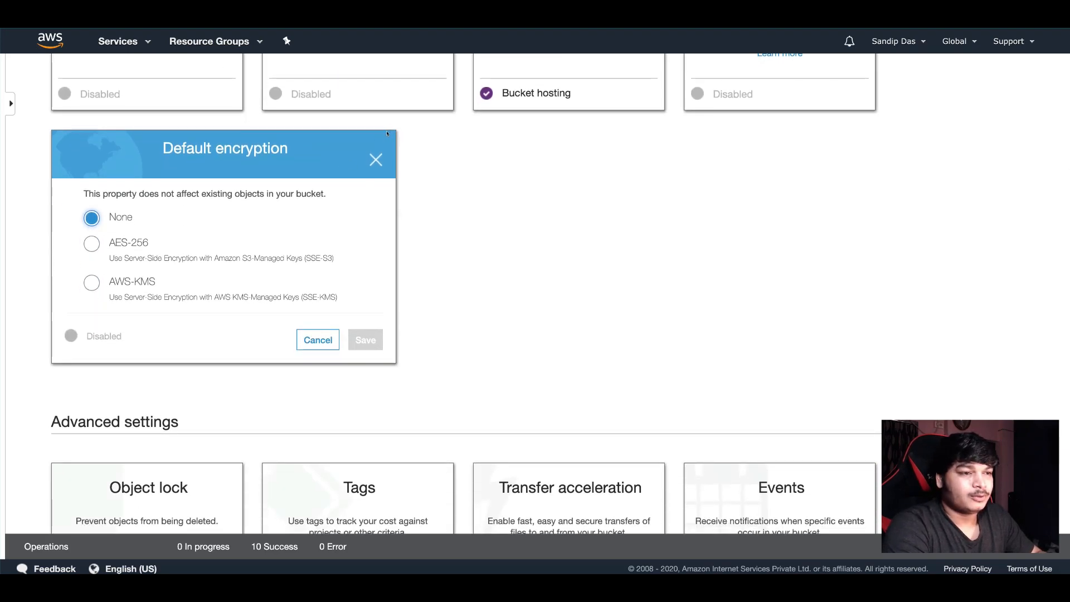
click(376, 160)
- Turn on Block all public access in the bucket's permissions and save the change, entering confirm in the confirmation prompt
scroll(282, 232, up, 3)
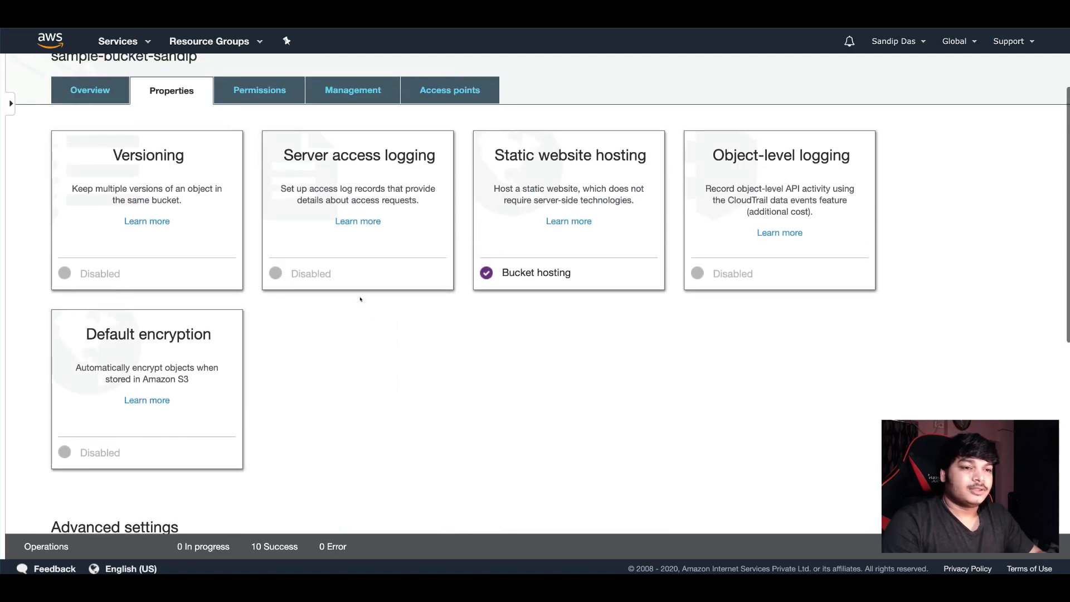
scroll(360, 300, down, 1)
scroll(358, 299, up, 3)
click(254, 160)
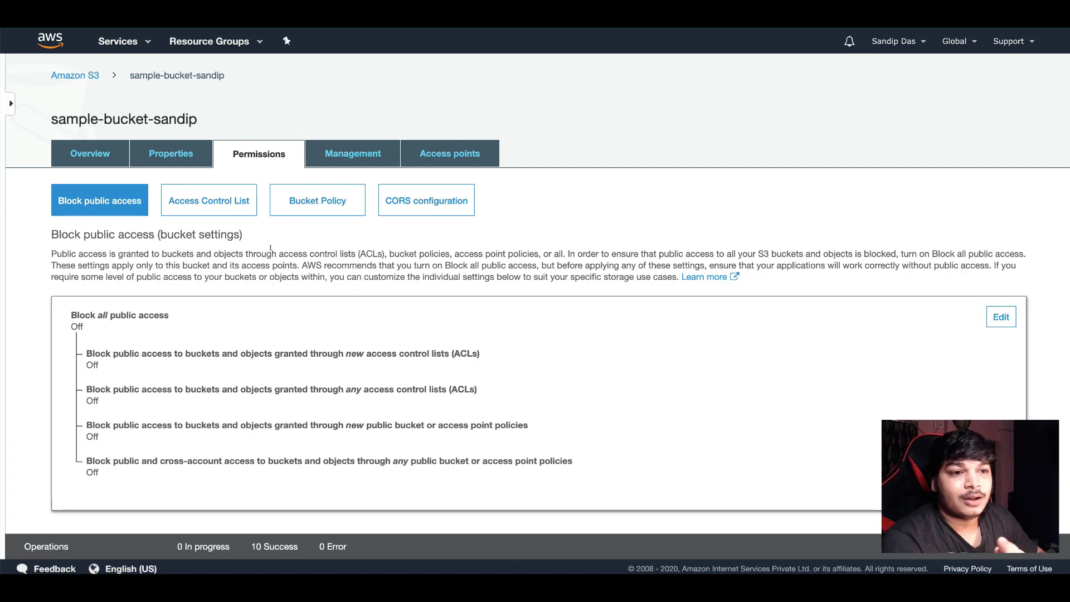
scroll(392, 299, down, 1)
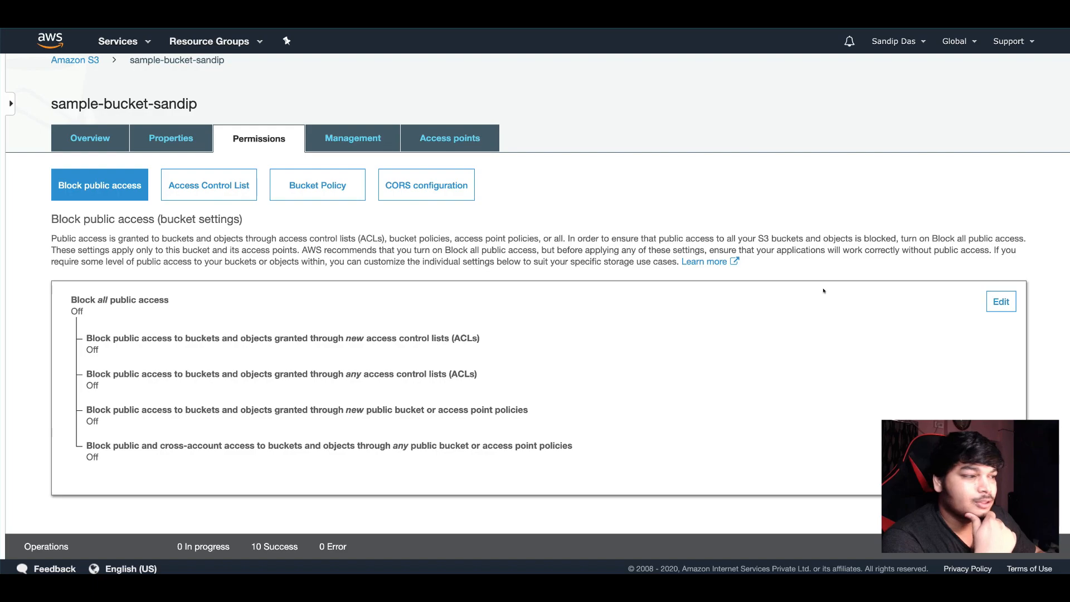
click(1001, 302)
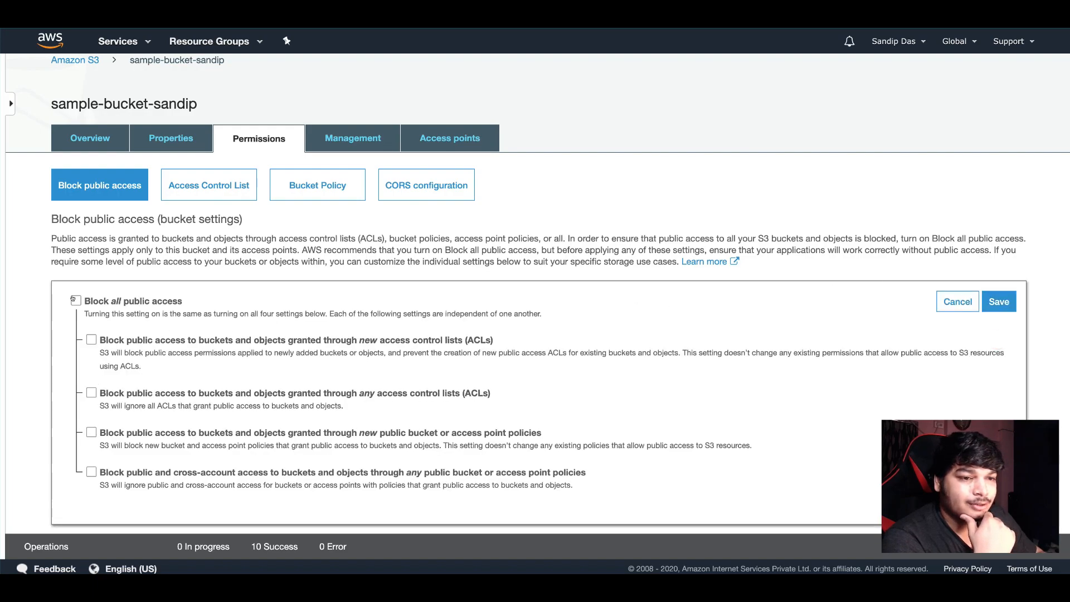
click(75, 300)
click(1001, 301)
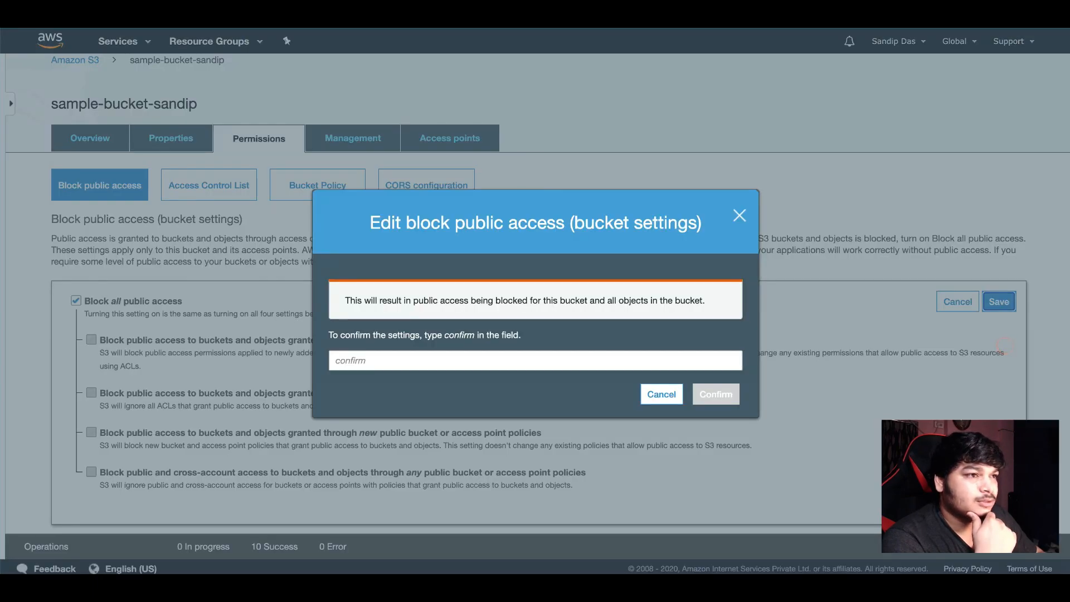
click(567, 350)
text(confirm)
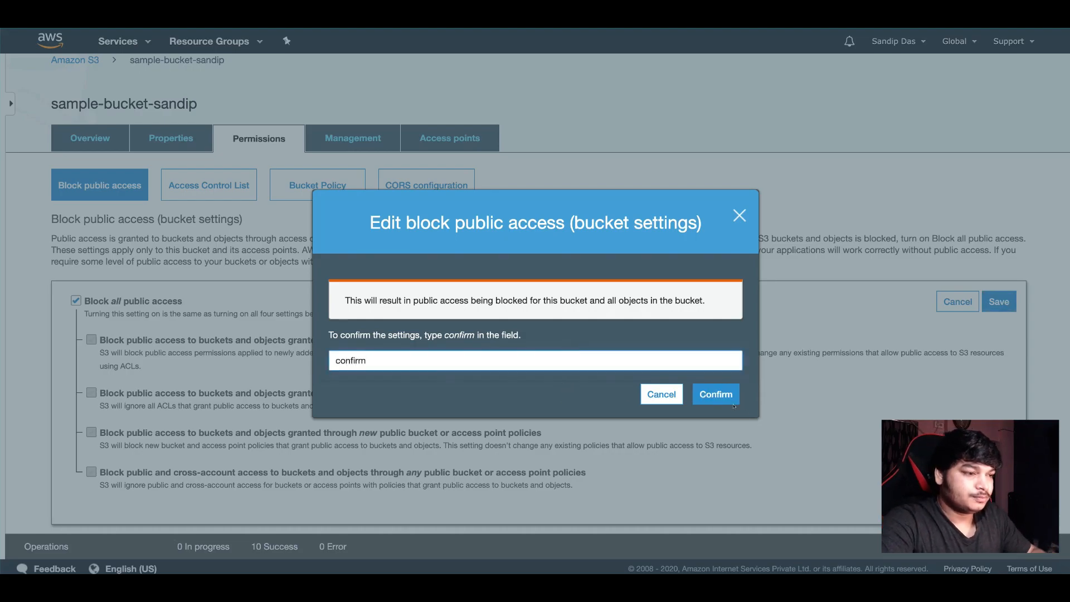
click(732, 403)
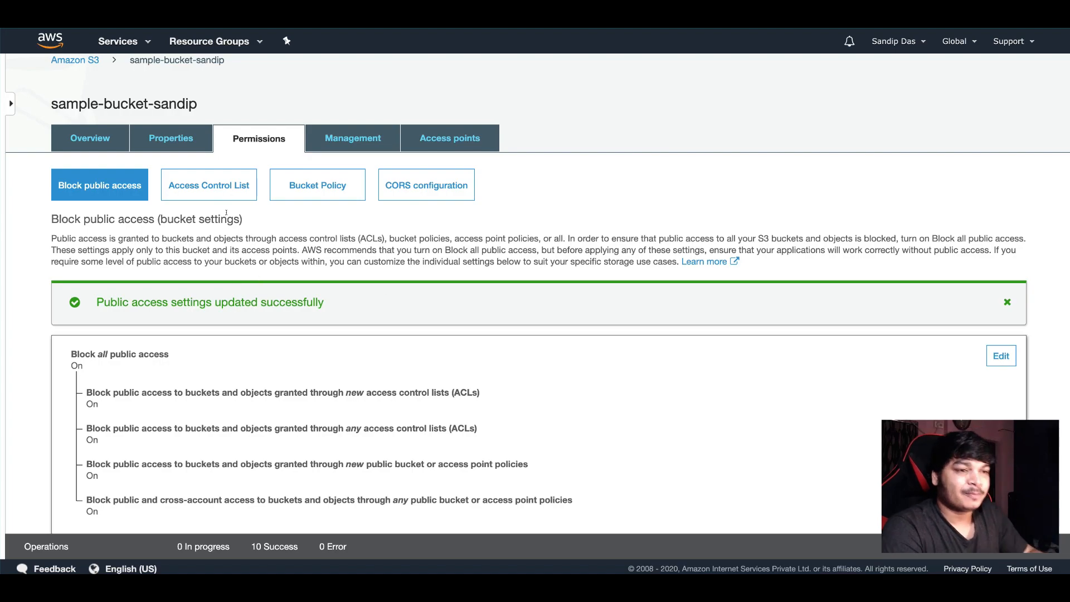
- Review the bucket's access control list, opening a blank entry for another AWS account and checking the public access and log delivery groups
click(215, 189)
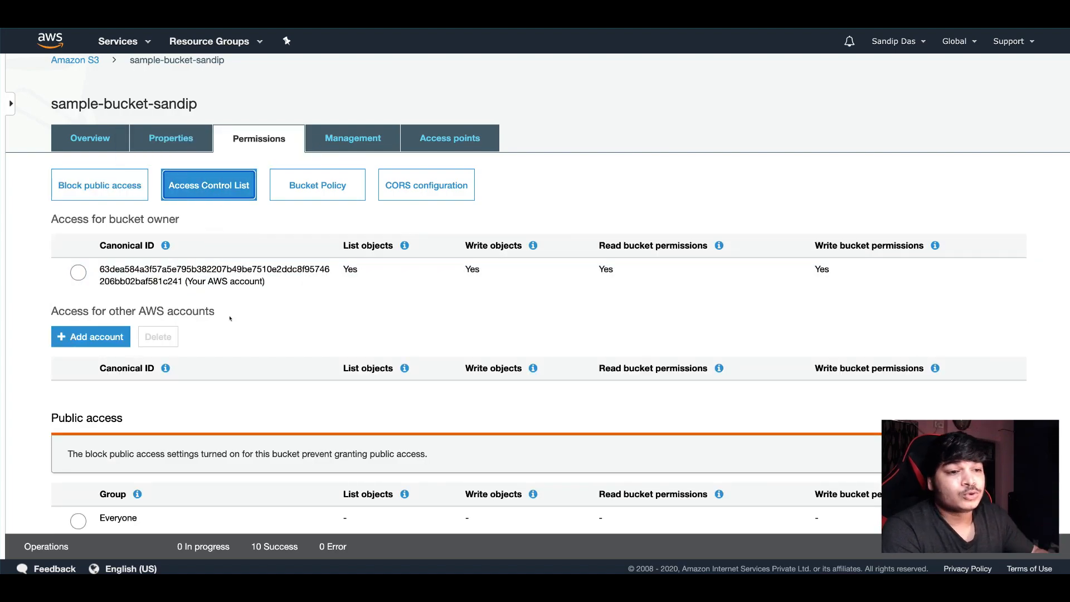
click(115, 338)
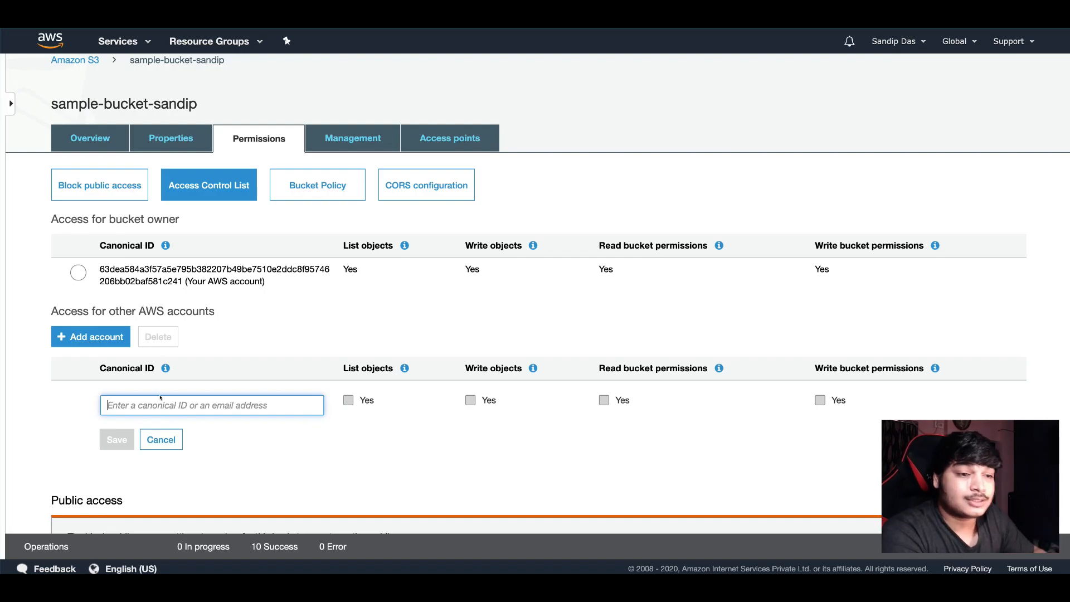
scroll(260, 430, down, 4)
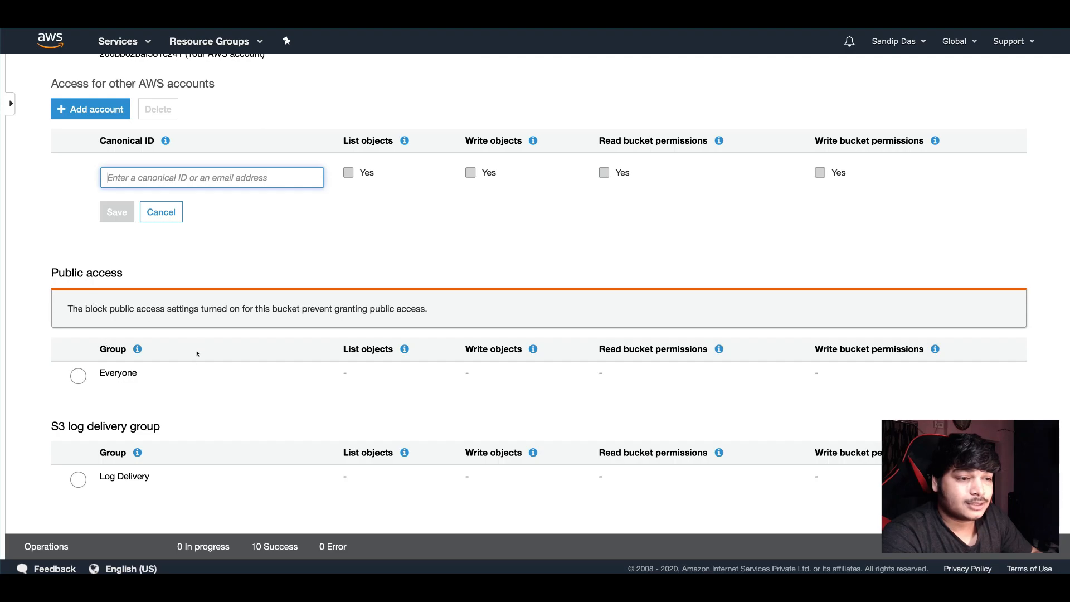
scroll(190, 360, up, 3)
scroll(234, 367, down, 3)
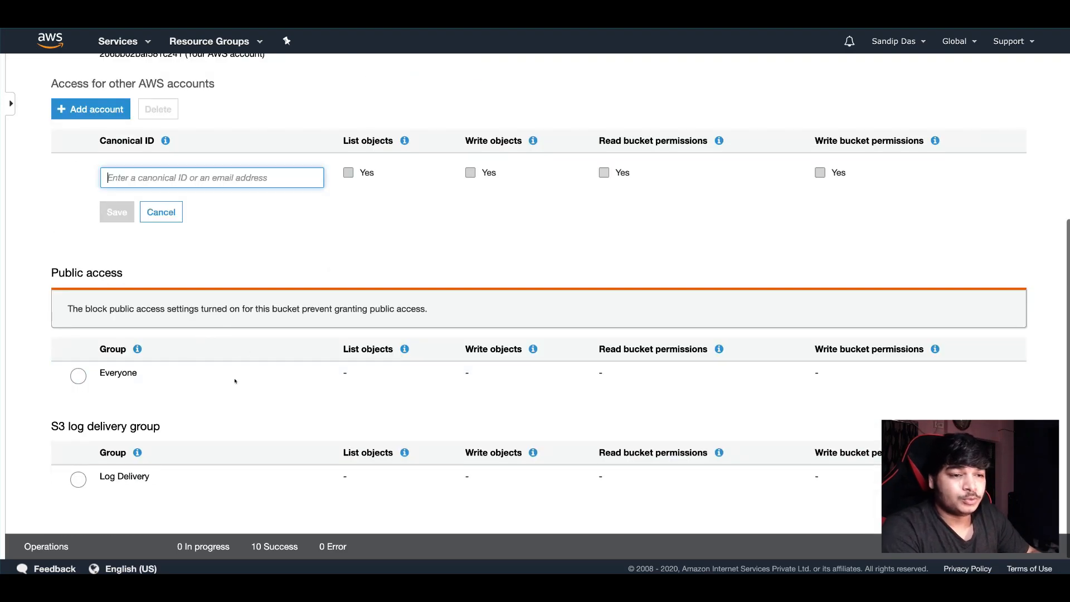
scroll(236, 347, up, 4)
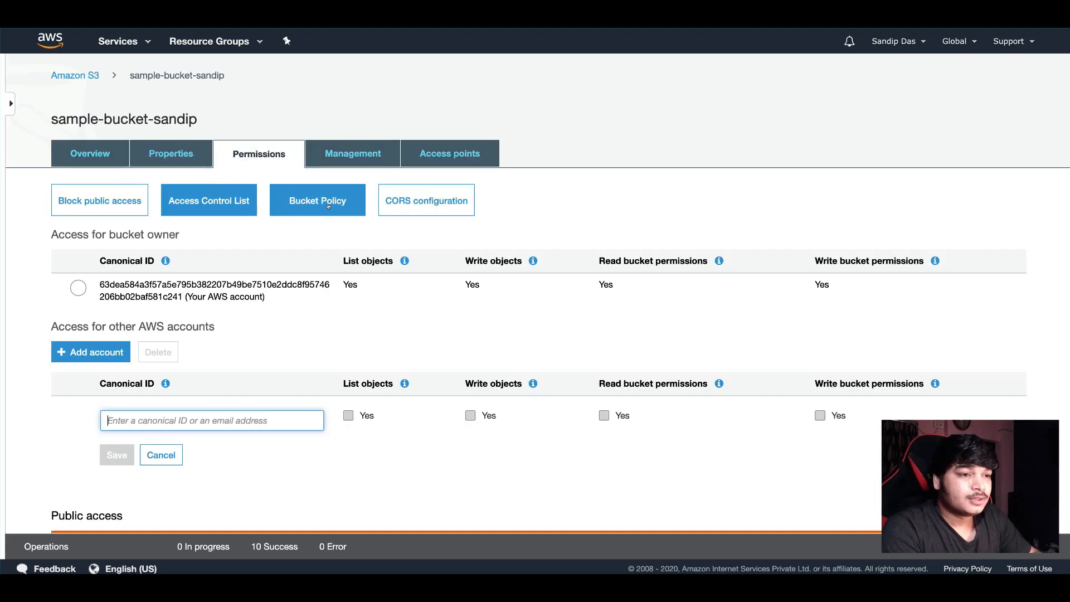
- Open the bucket policy editor for the bucket and look over its empty policy area
click(318, 200)
click(255, 341)
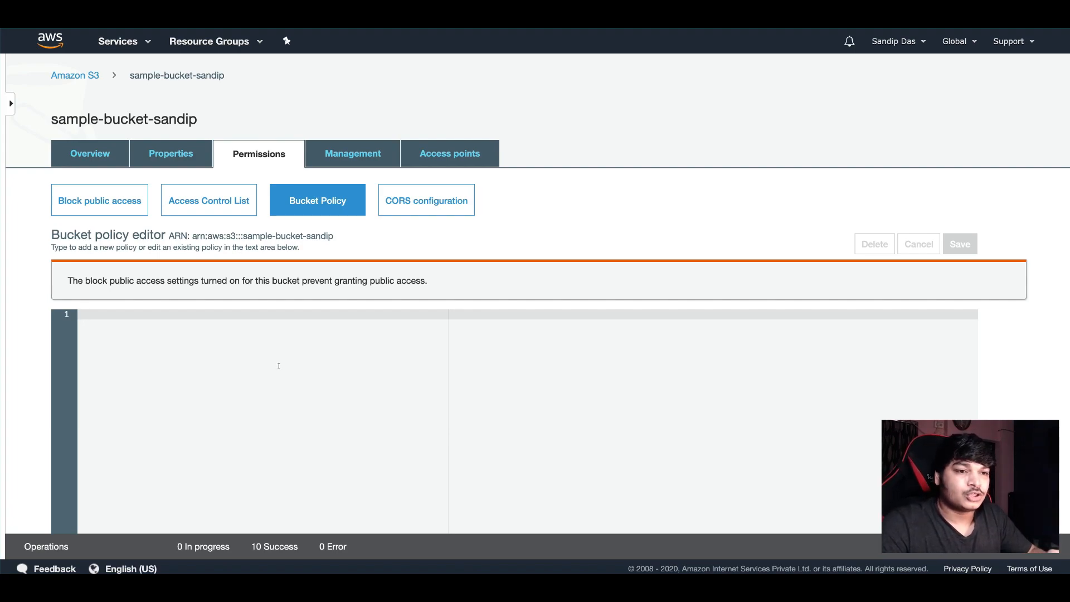
scroll(279, 366, down, 2)
scroll(297, 339, up, 1)
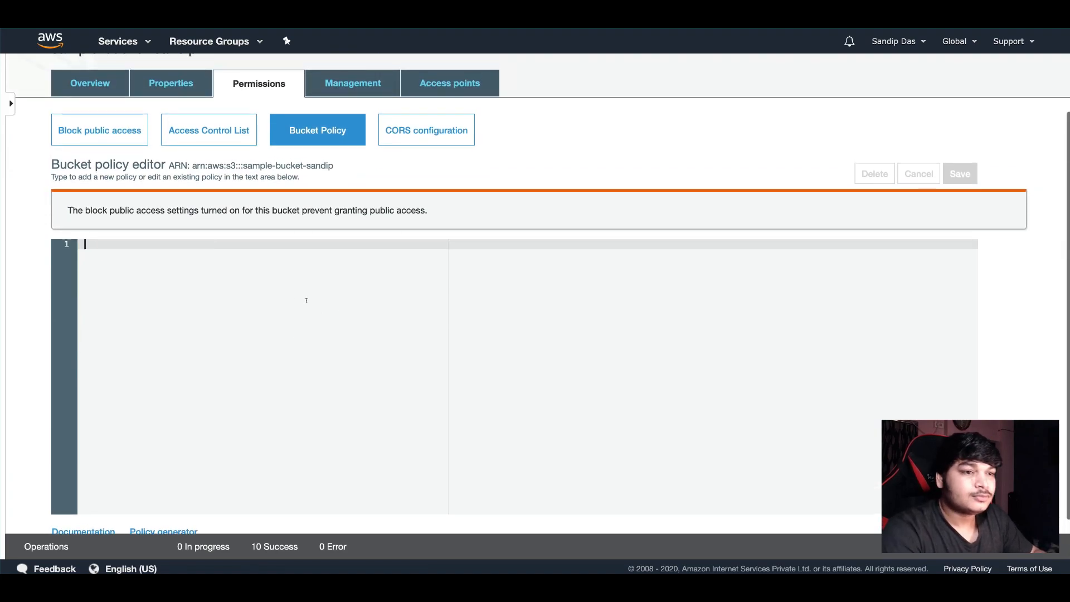
scroll(277, 218, up, 1)
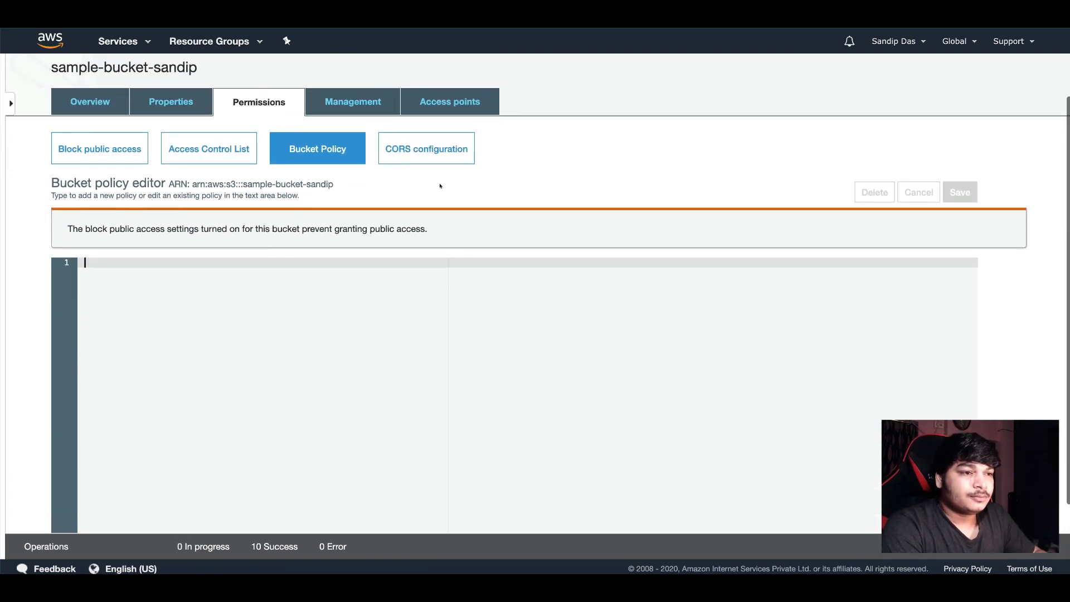
- Open the bucket's CORS configuration editor and search the SDK documentation's pre-signed URL section for put
click(419, 155)
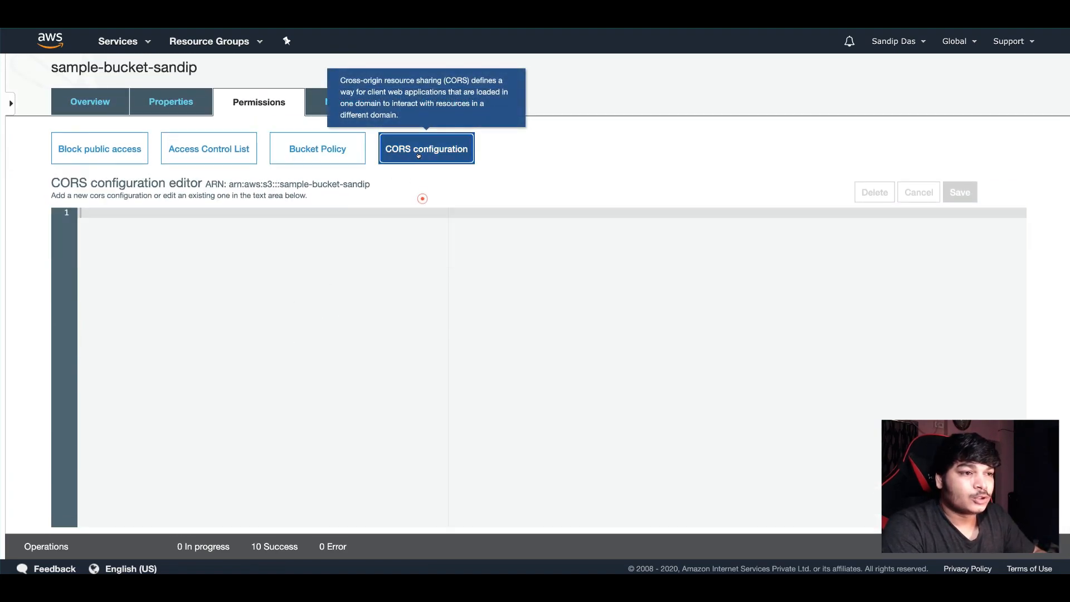
click(364, 290)
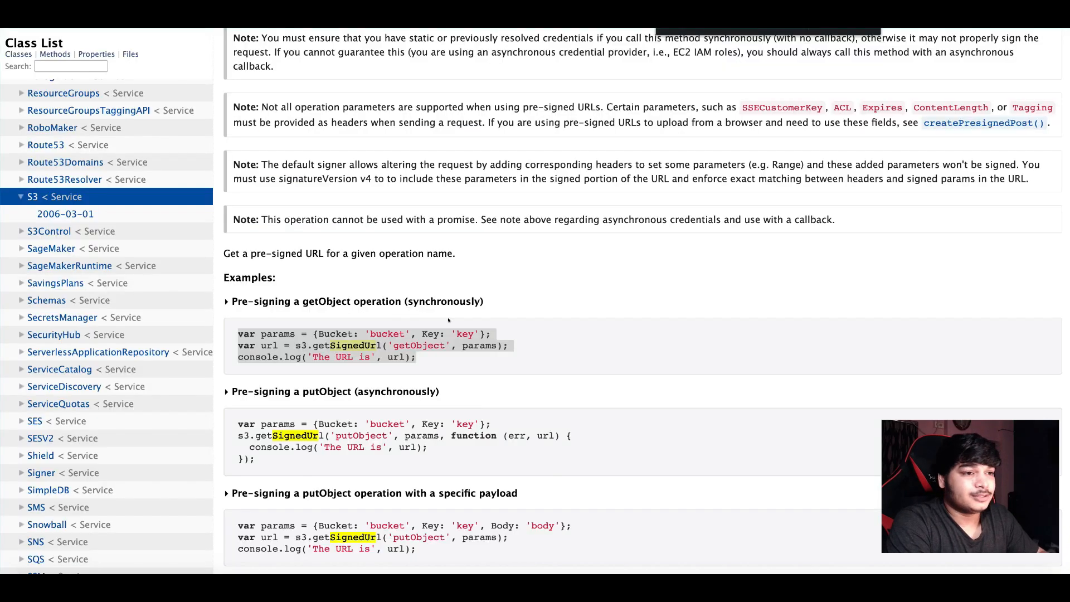
scroll(448, 319, up, 10)
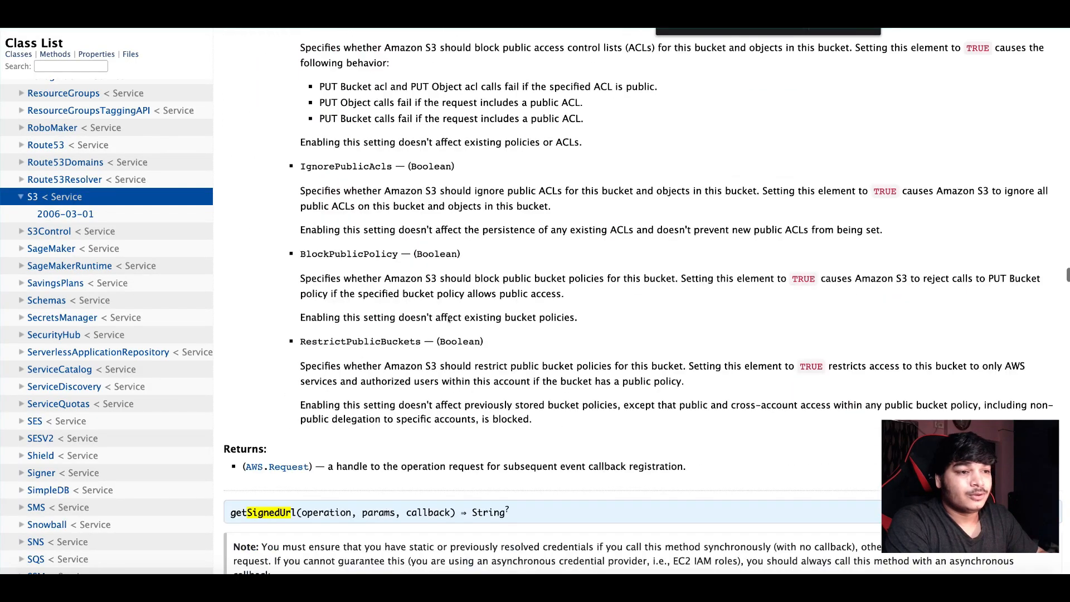
scroll(449, 319, down, 8)
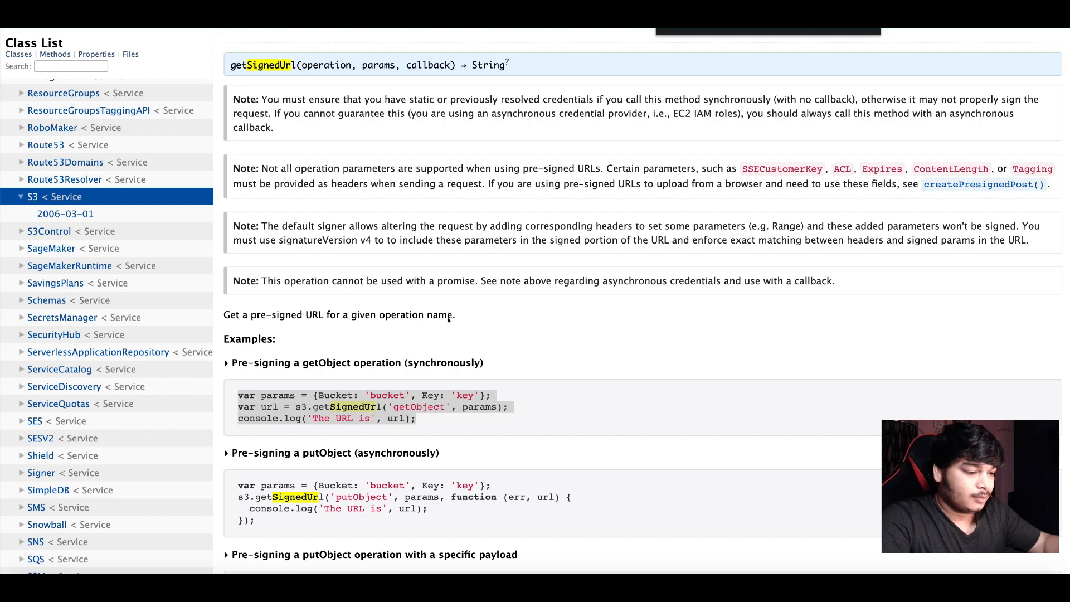
text(put)
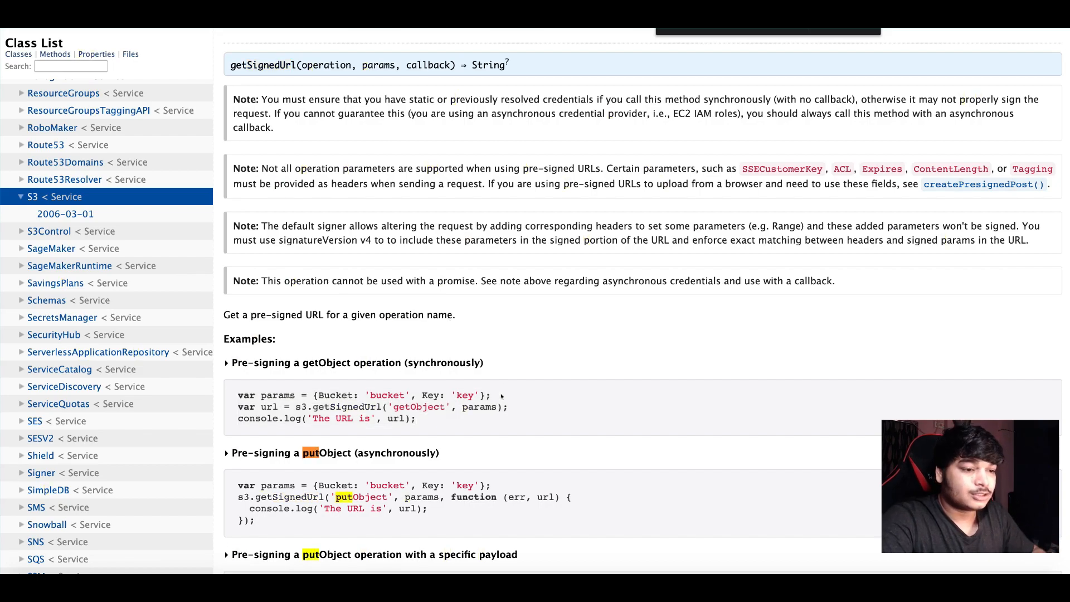
scroll(501, 397, down, 2)
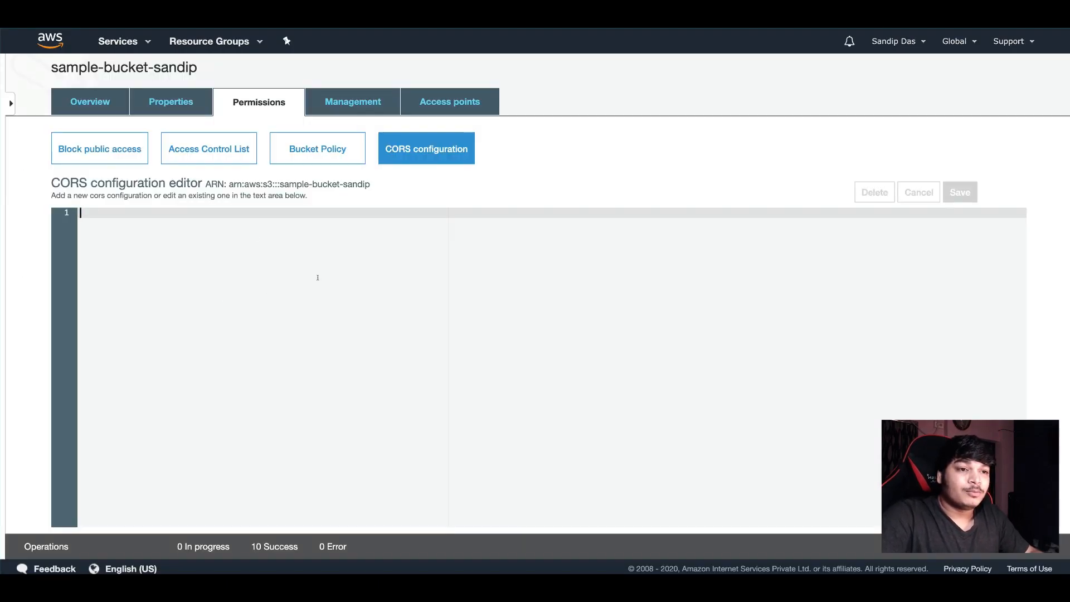
click(318, 321)
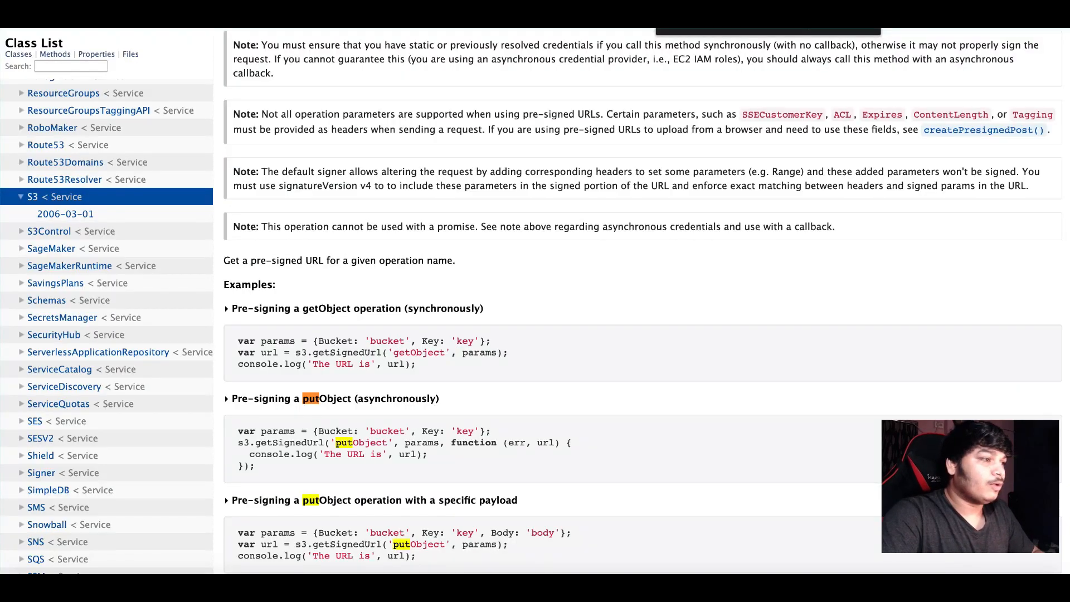
- Search Google for sample s3 cors configuration and open the AWS Developer Guide page on cross-origin resource sharing
key(ctrl+t)
text(google)
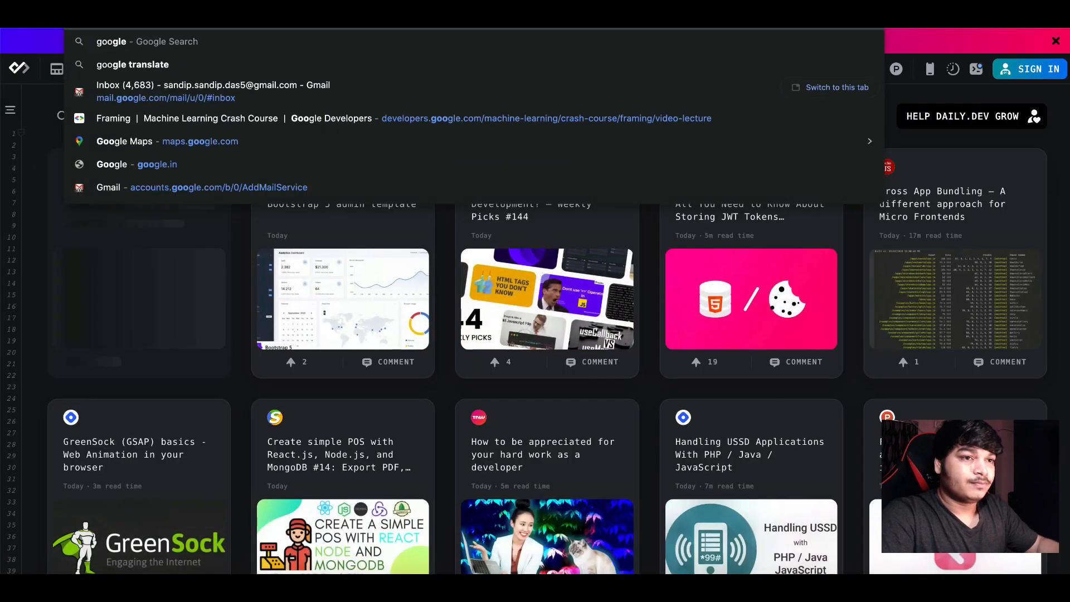
key(Return)
text(sample)
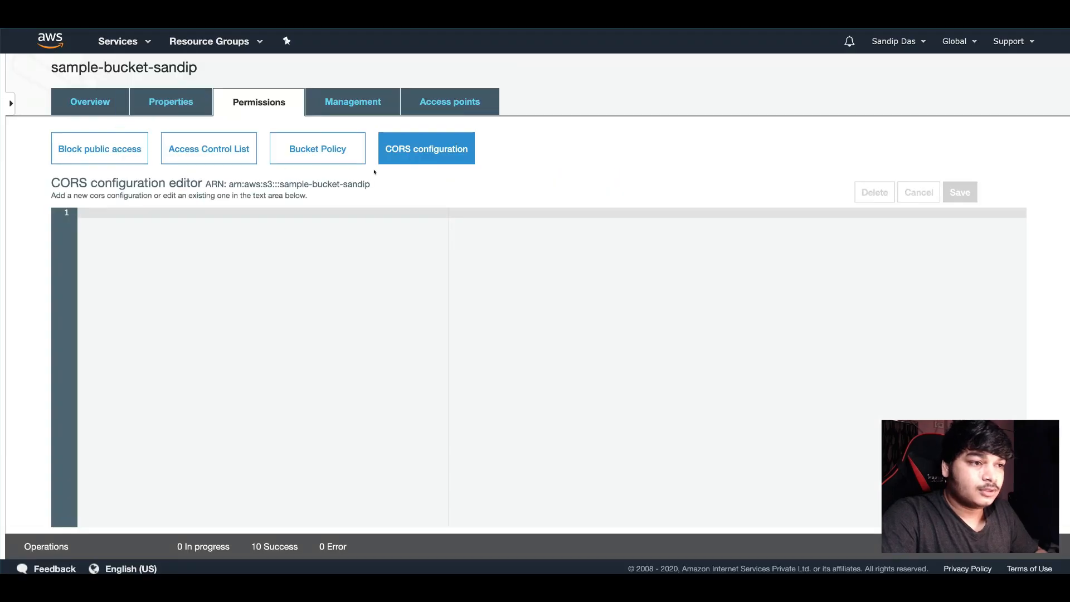
key(Return)
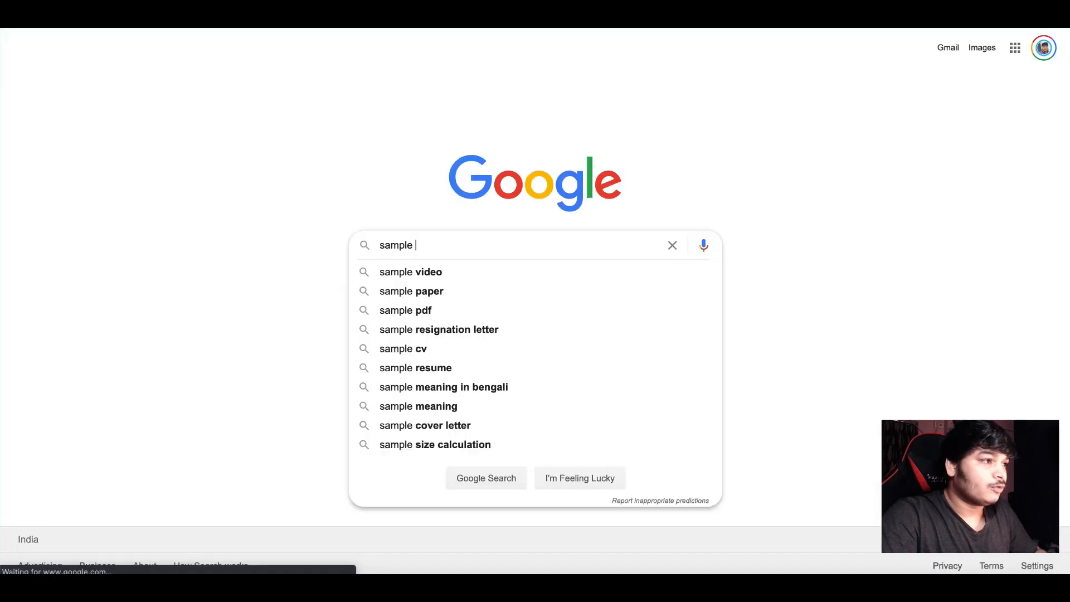
text(s3 cord)
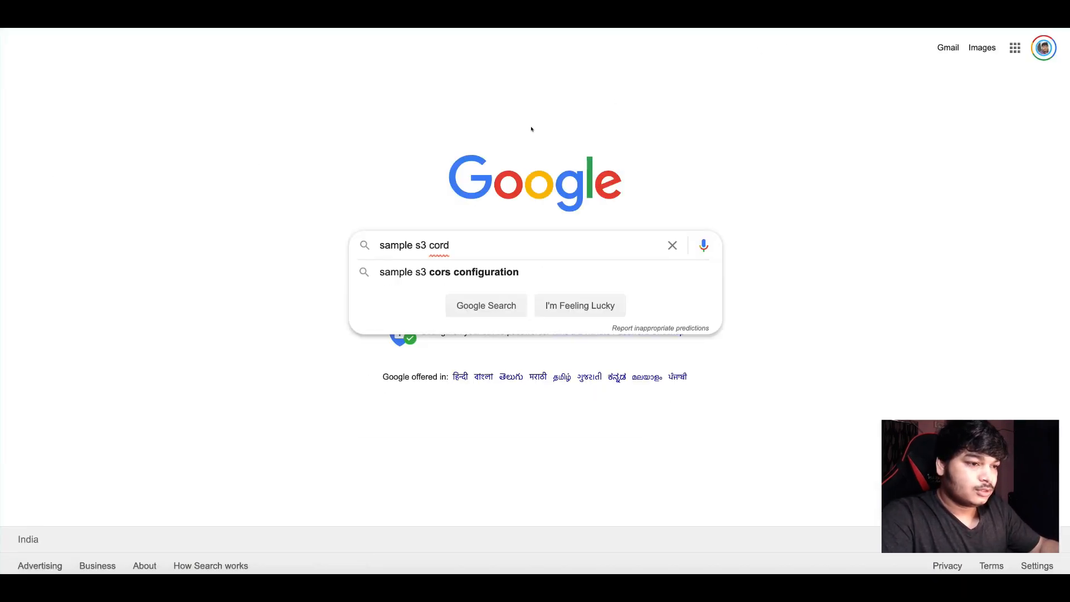
key(Down)
key(Return)
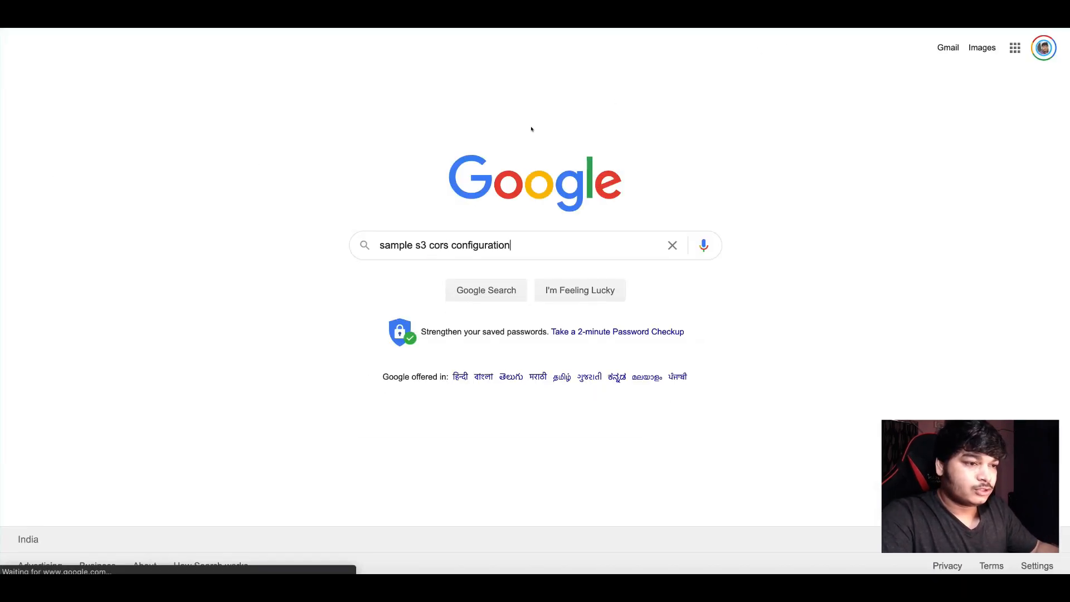
click(312, 161)
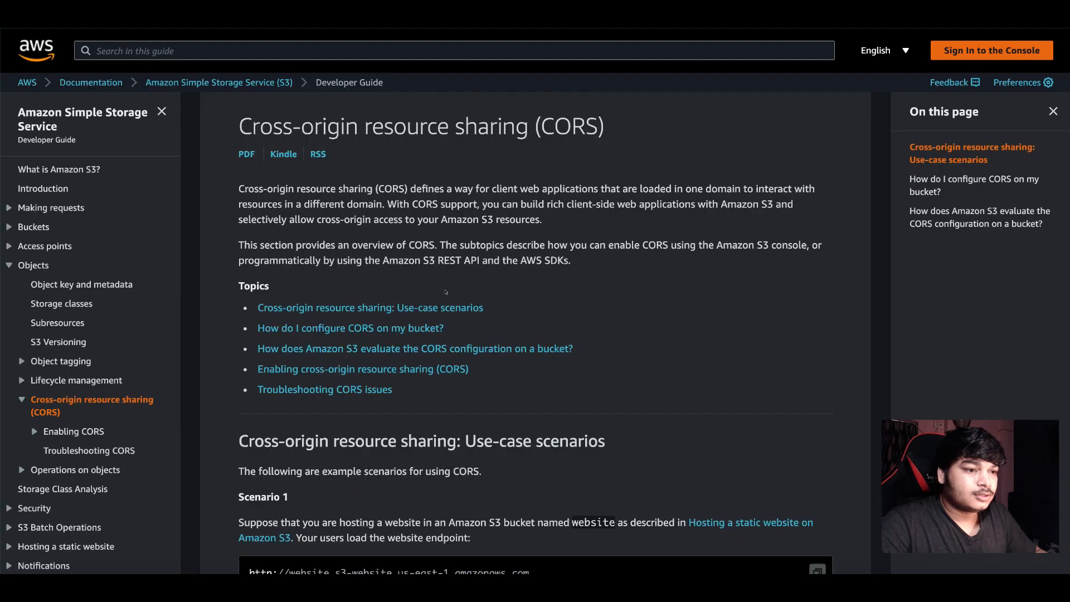
- Find the sample configuration with three CORS rules in the guide and examine the first rule's allowed origin
scroll(445, 291, down, 15)
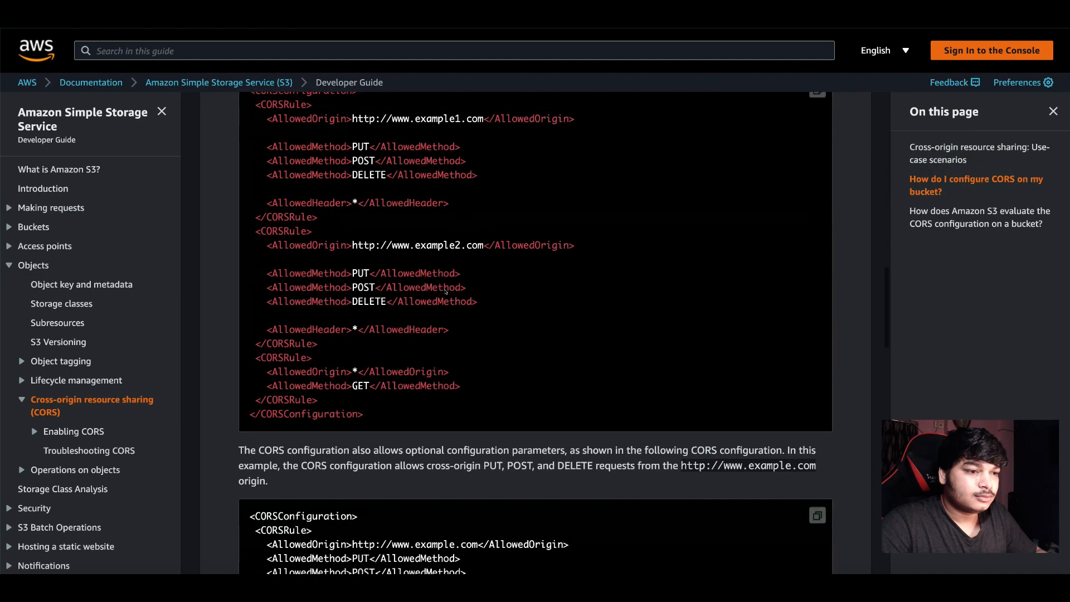
scroll(444, 289, up, 1)
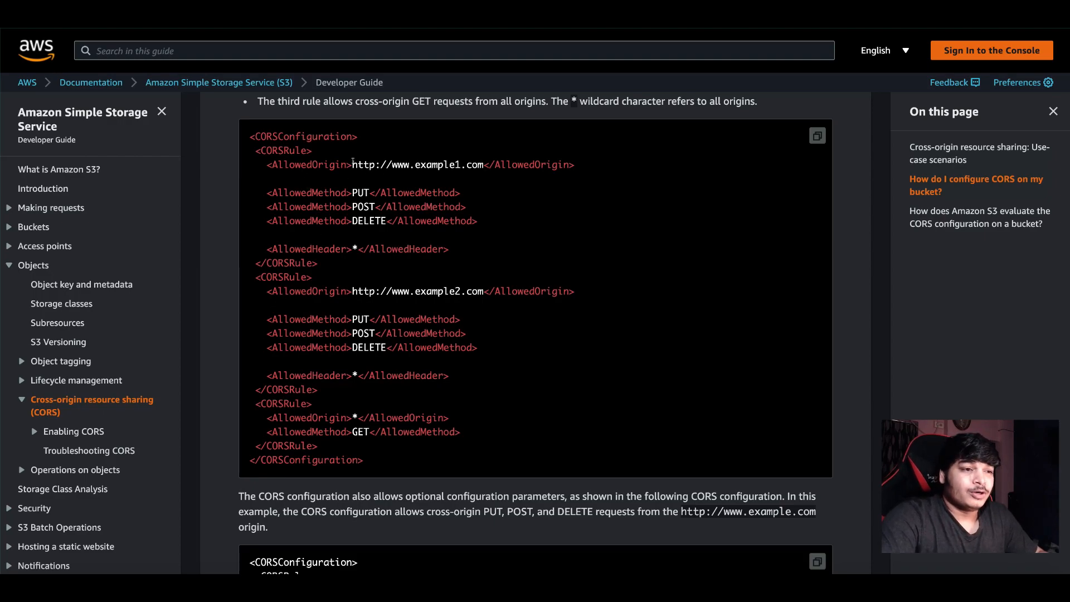
drag(352, 162, 484, 165)
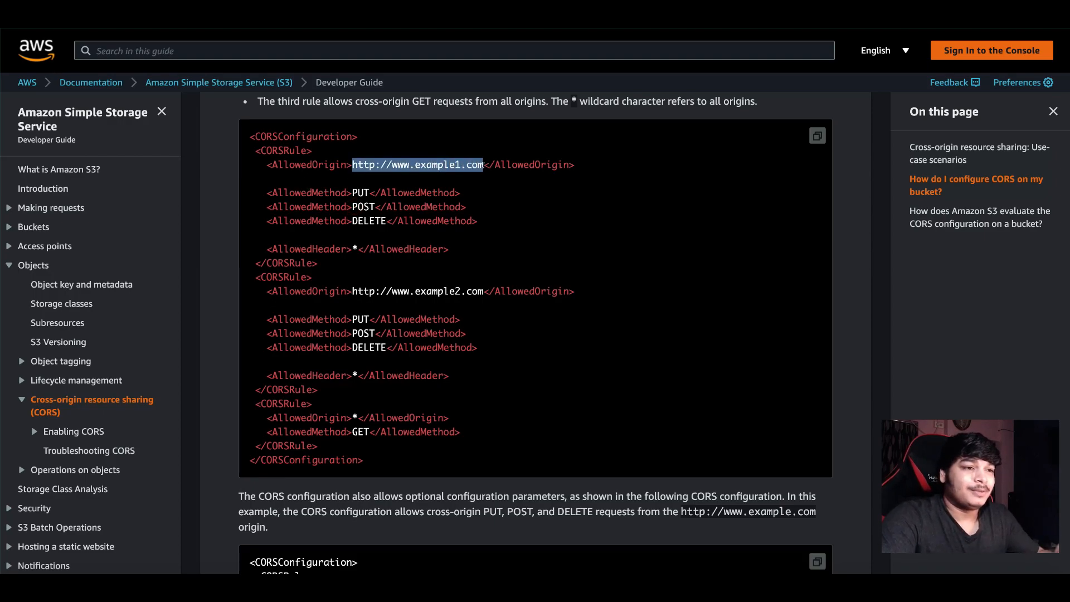
click(488, 157)
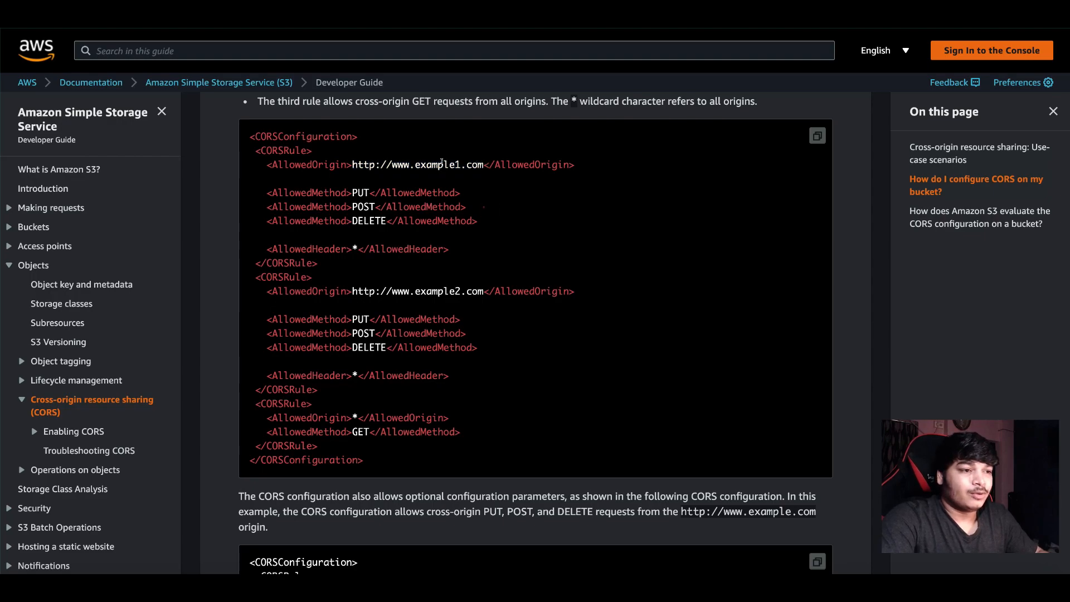
drag(484, 165, 352, 162)
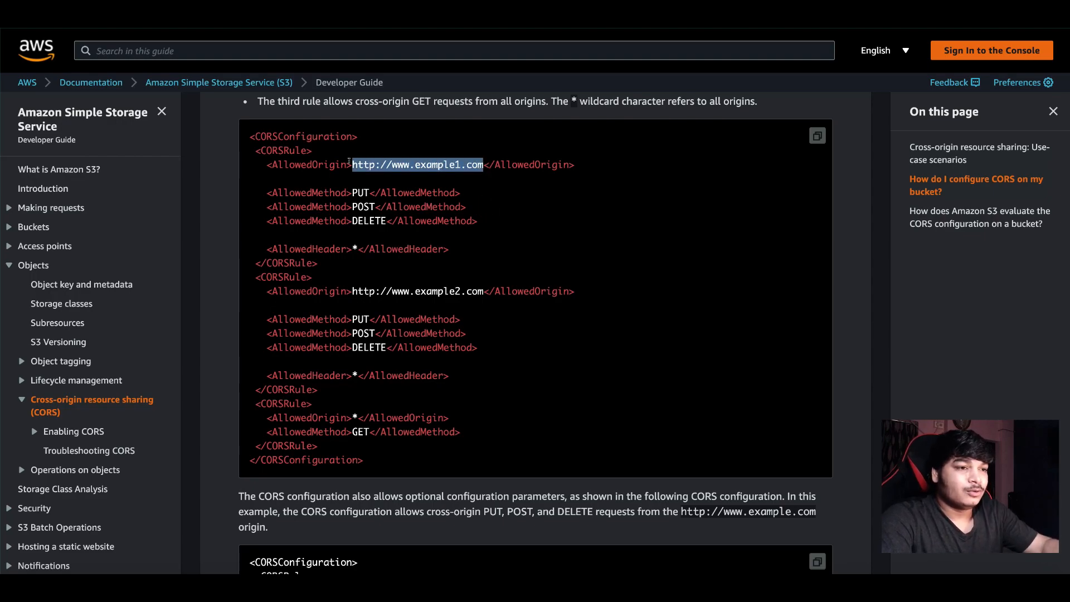
- Copy the whole three-rule sample CORSConfiguration into the bucket's CORS configuration editor, dismissing the Docker update window
drag(492, 219, 436, 456)
key(super+c)
click(248, 178)
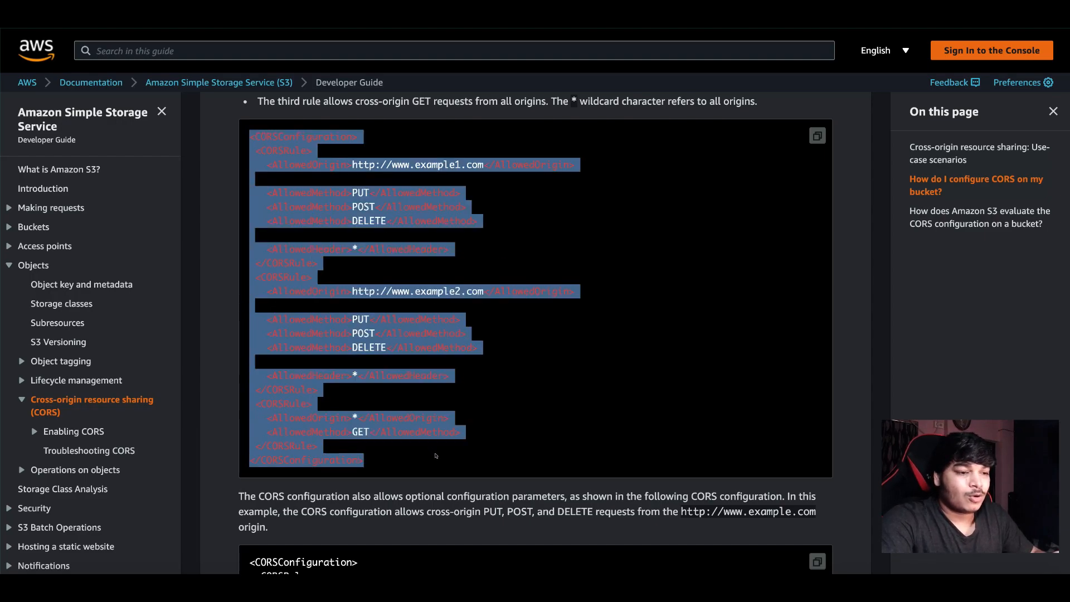
key(super+Tab)
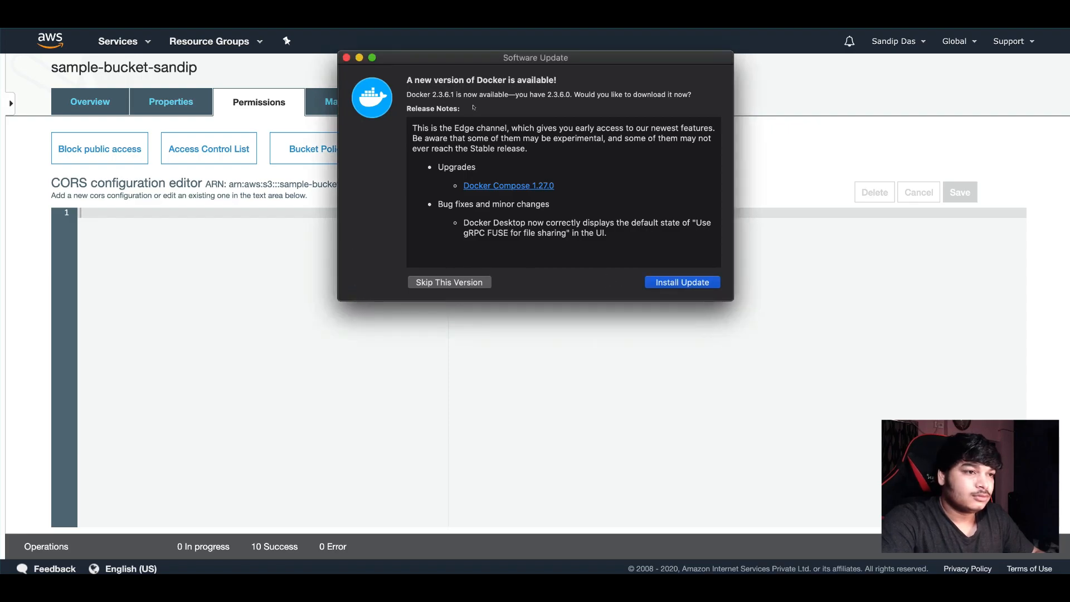
click(346, 58)
click(308, 347)
key(super+v)
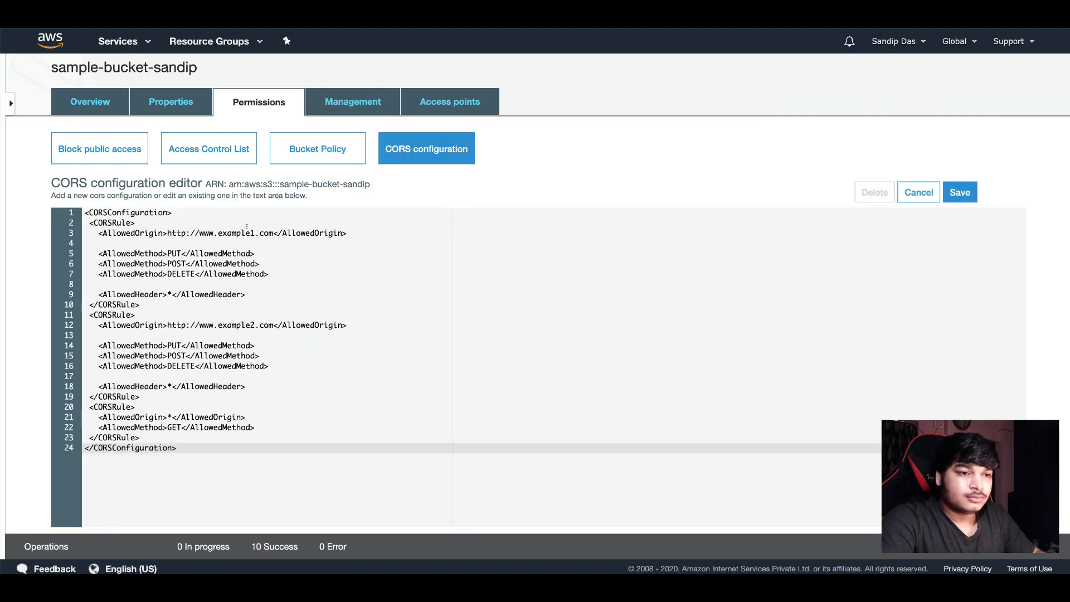
- Replace the first CORS rule's AllowedOrigin address with the wildcard *
drag(274, 233, 167, 233)
key(BackSpace)
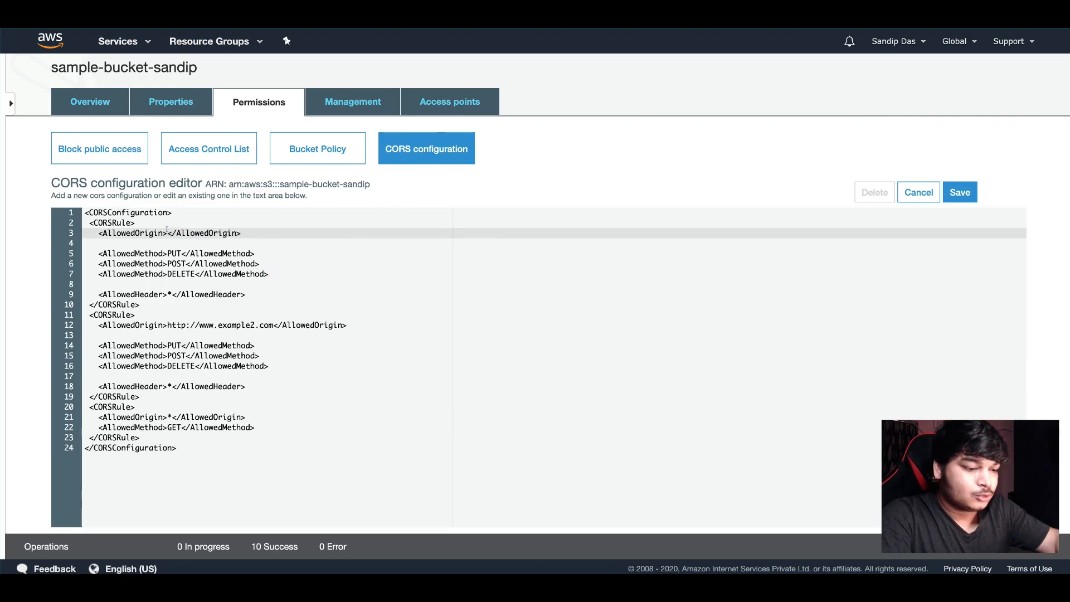
text(*)
- Delete the second and third CORS rules from the configuration, keeping only the first rule
scroll(221, 390, down, 2)
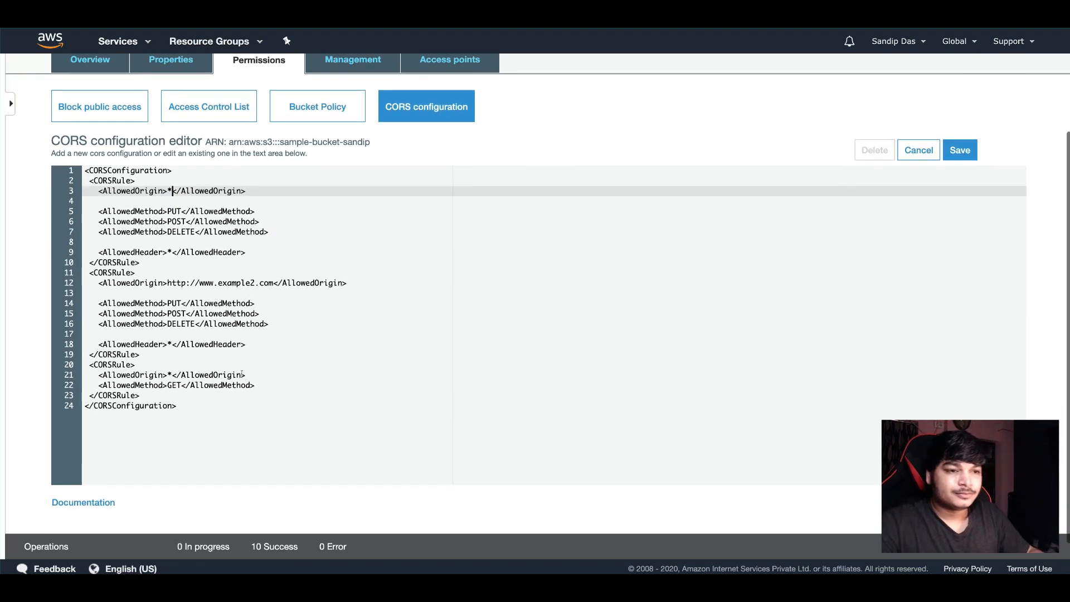
scroll(217, 371, down, 1)
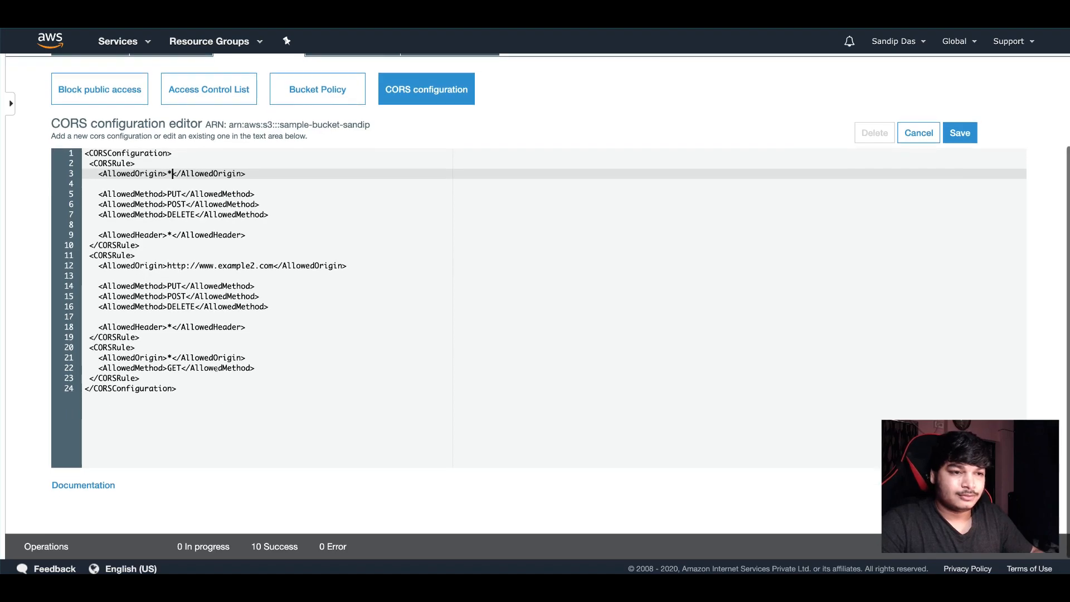
click(170, 233)
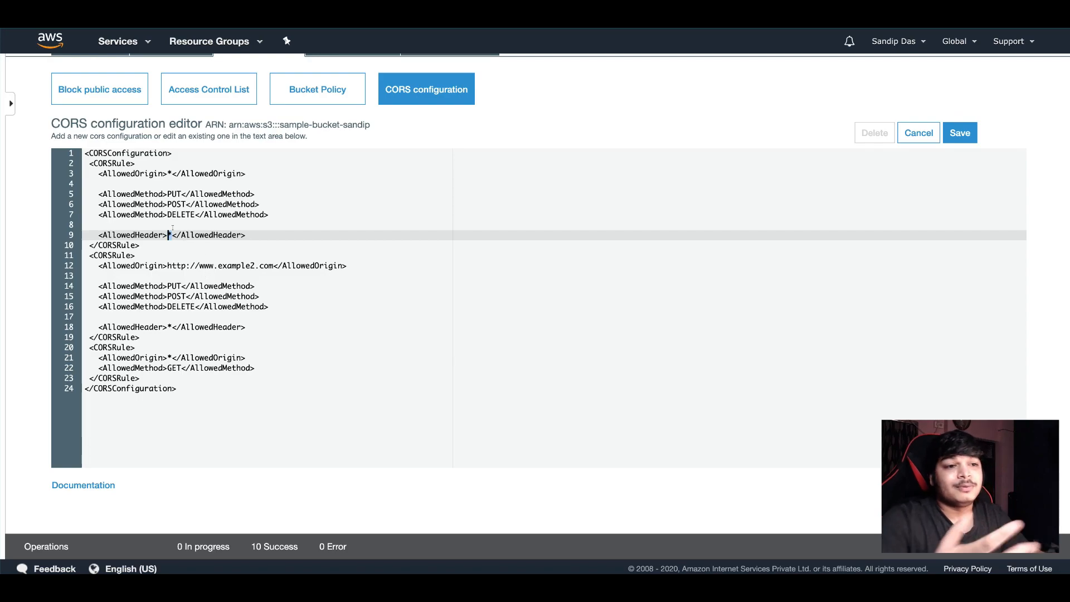
key(Down)
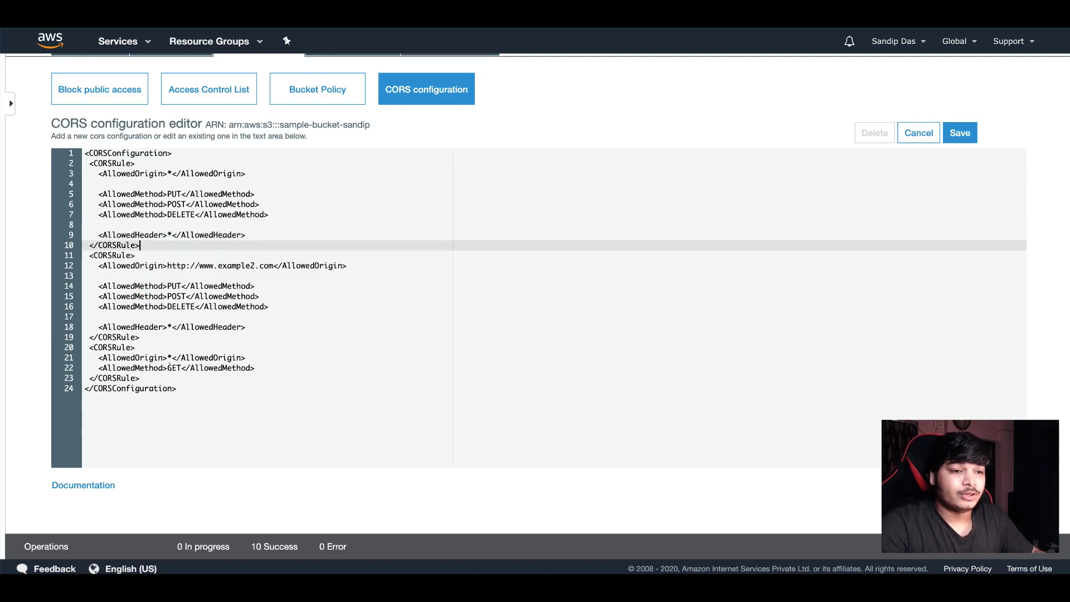
drag(140, 379, 80, 255)
key(BackSpace)
key(BackSpace)
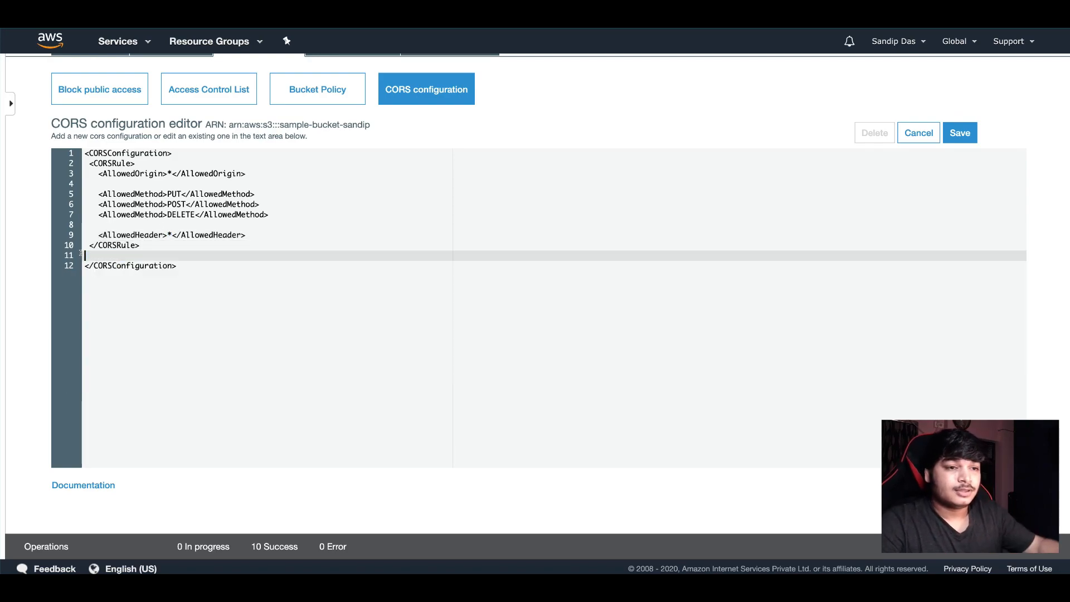
- Save the bucket's CORS configuration and review the getSignedUrl notes and pre-signing examples in the SDK documentation
click(963, 134)
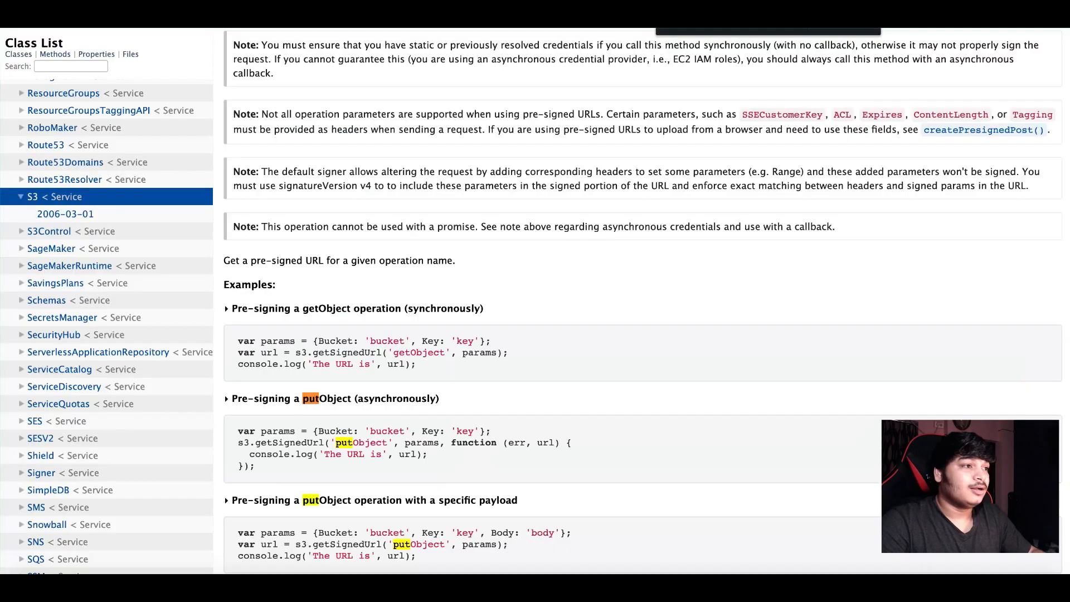
scroll(408, 233, up, 15)
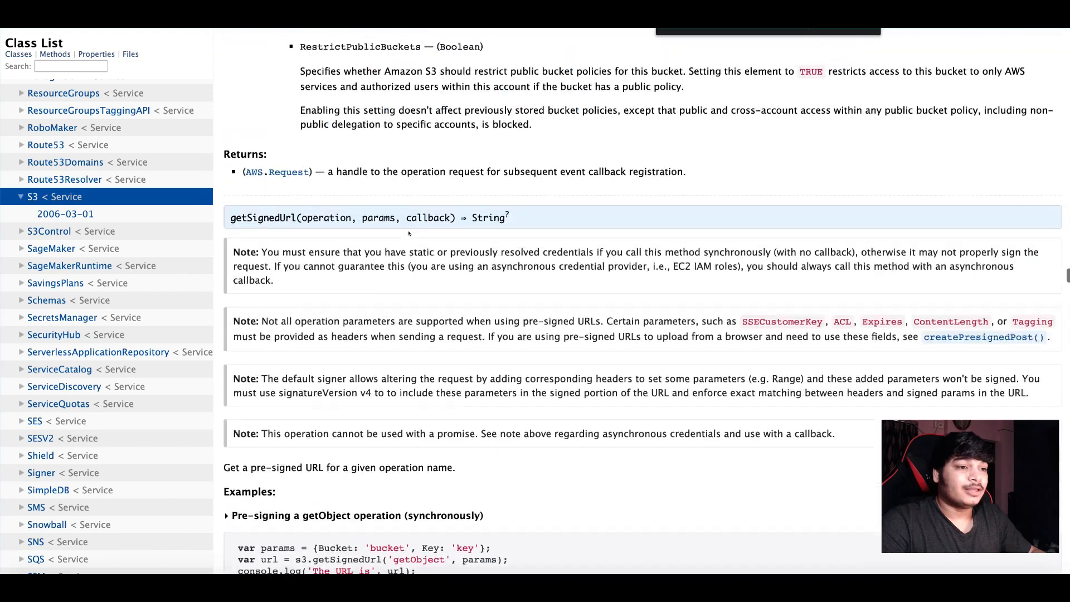
scroll(408, 233, down, 6)
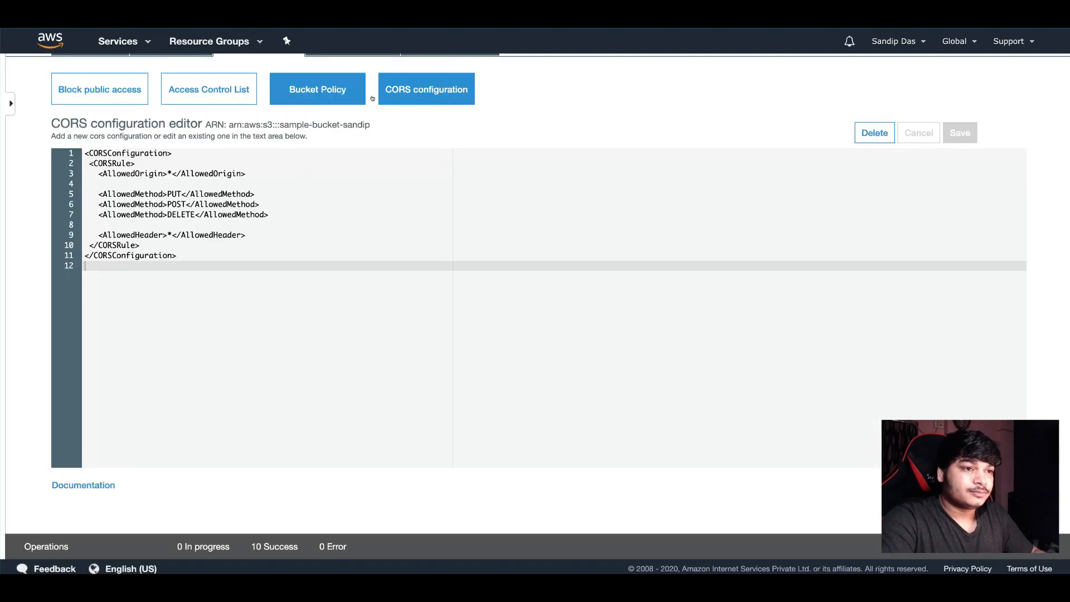
- Start a new lifecycle rule in the bucket's management settings and name it sampleLifeCycleRule
scroll(363, 100, up, 3)
click(339, 158)
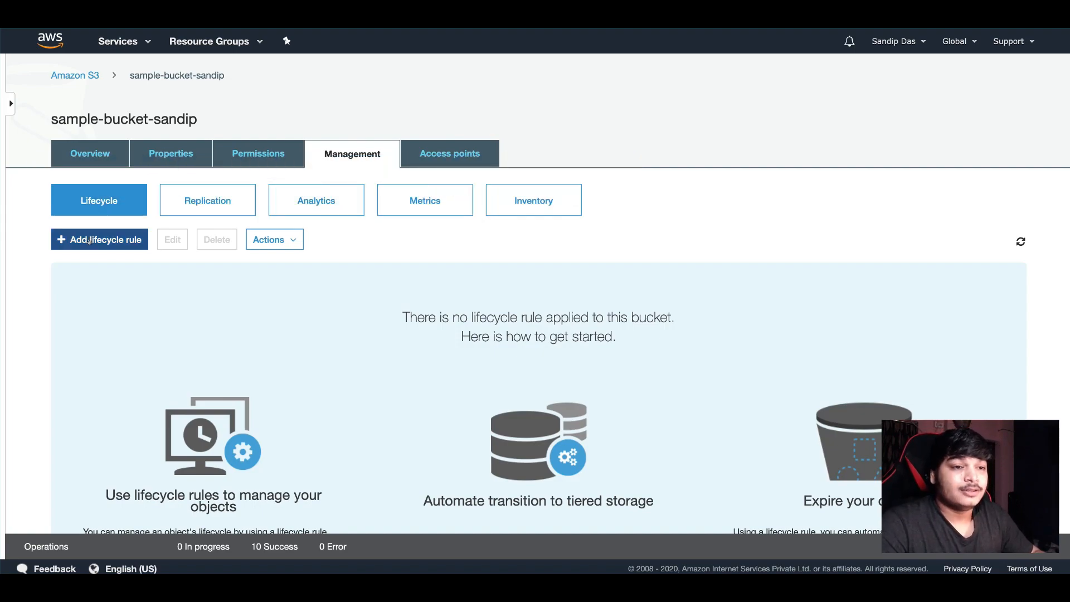
click(90, 153)
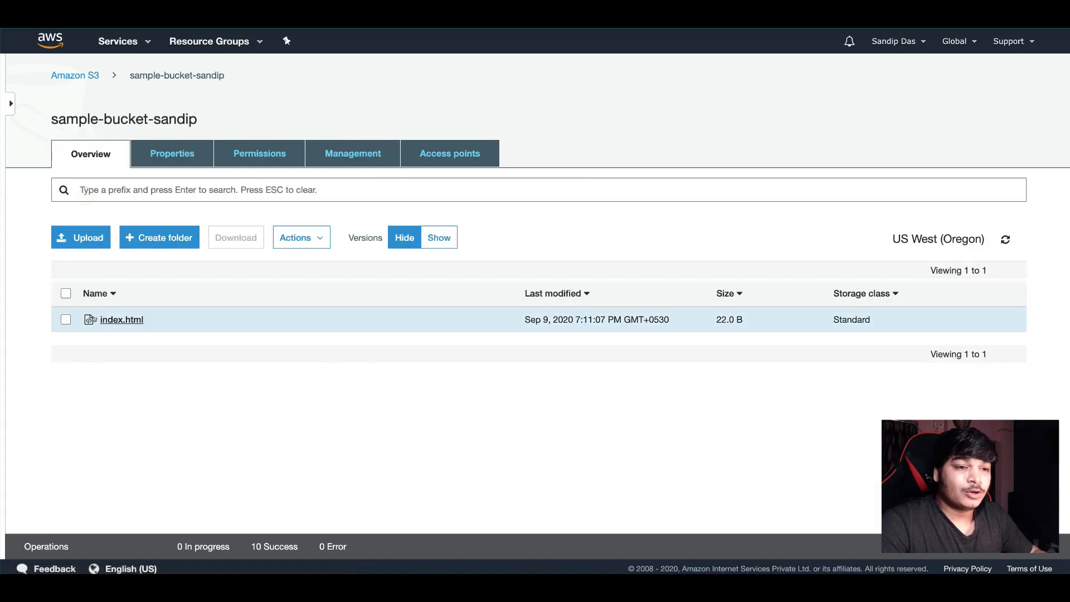
click(323, 154)
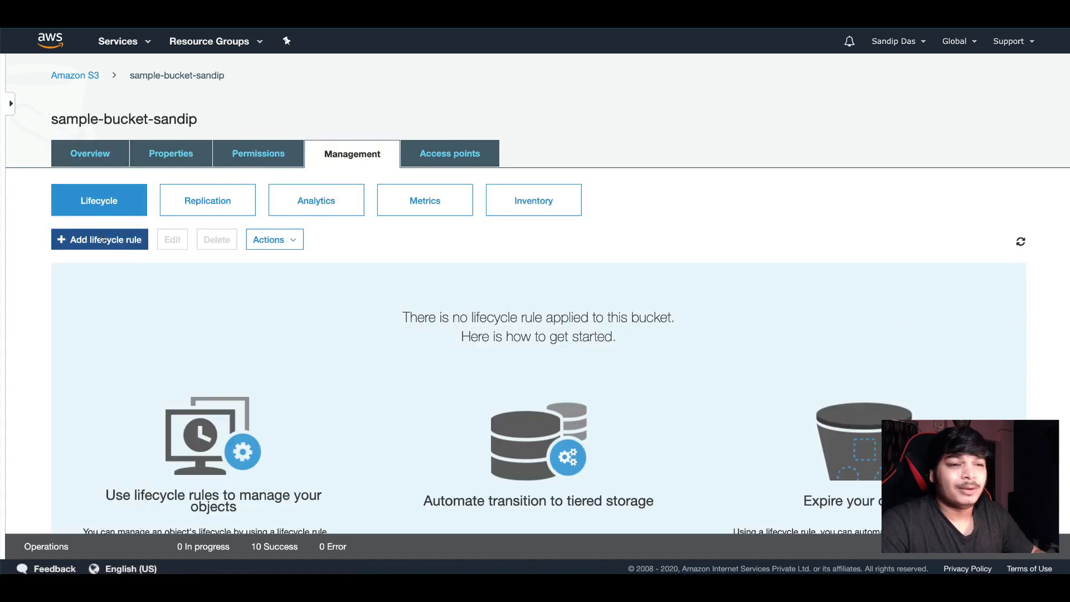
click(101, 239)
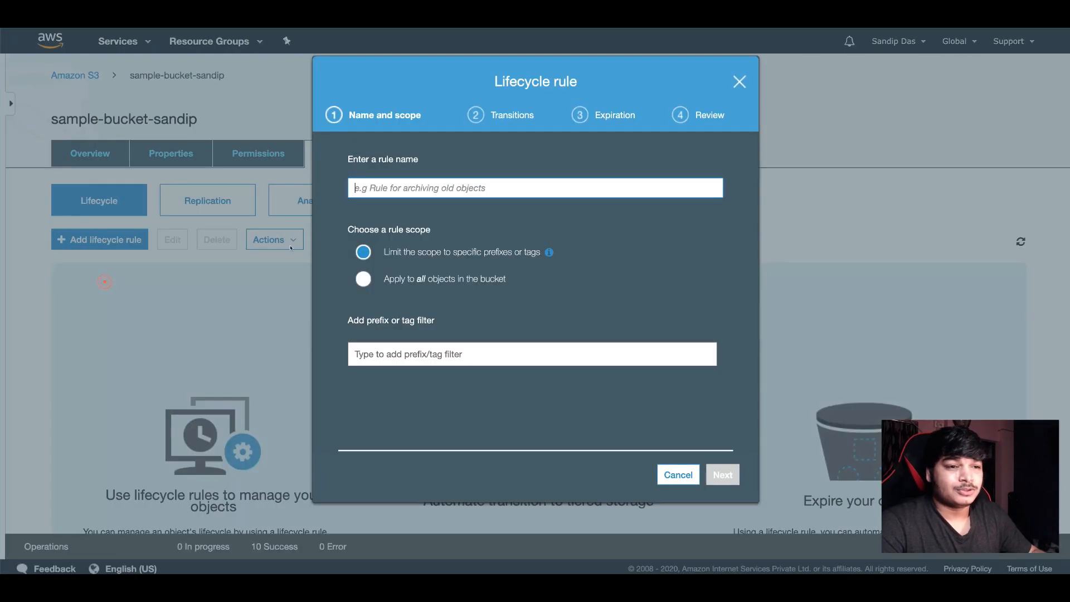
click(411, 187)
text(sample)
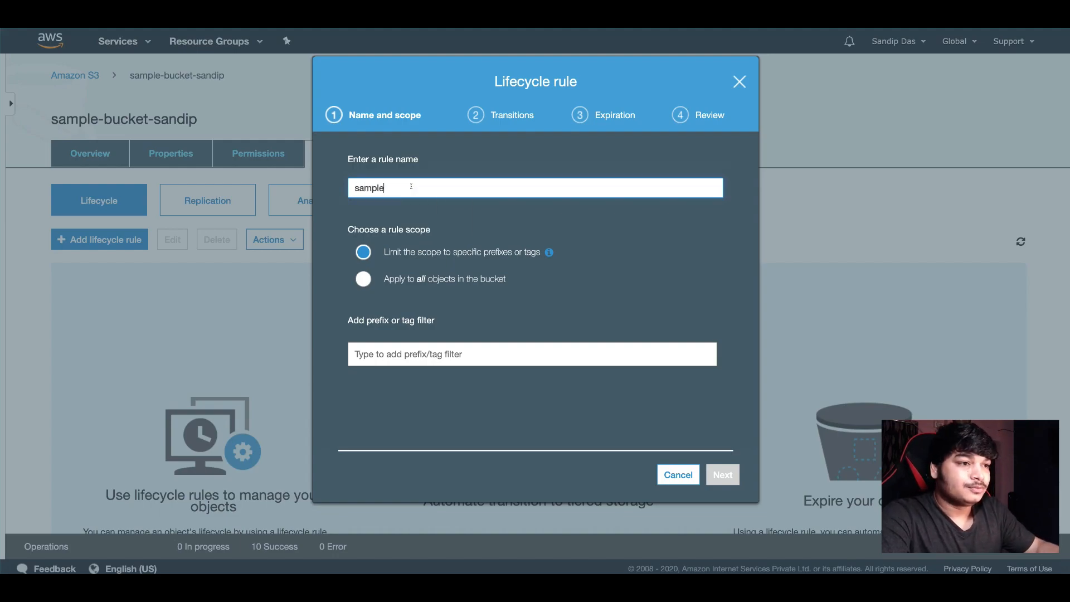
text(Life)
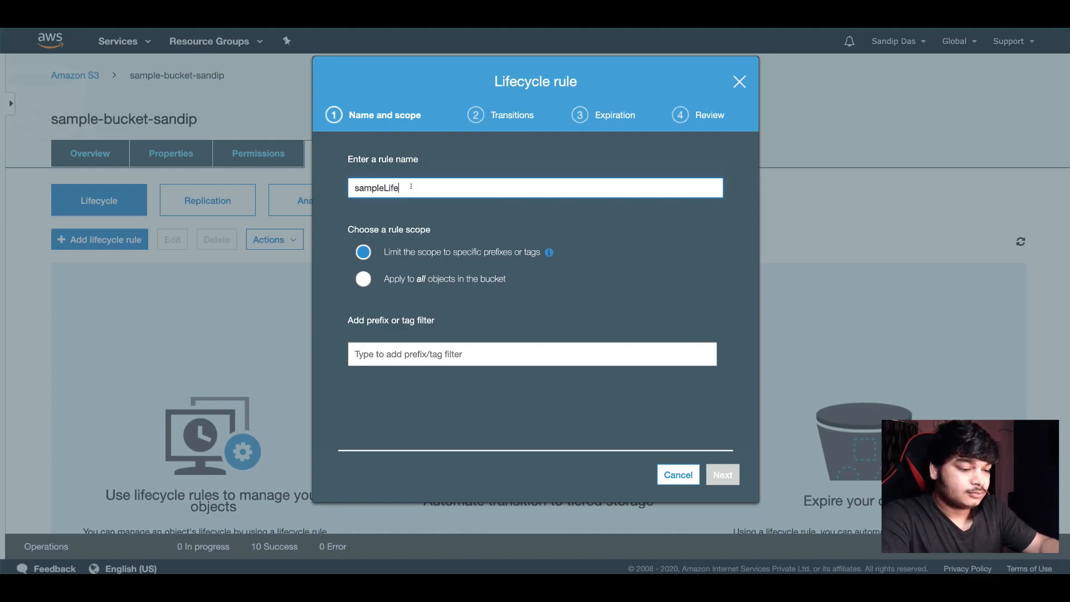
text(CycleRule)
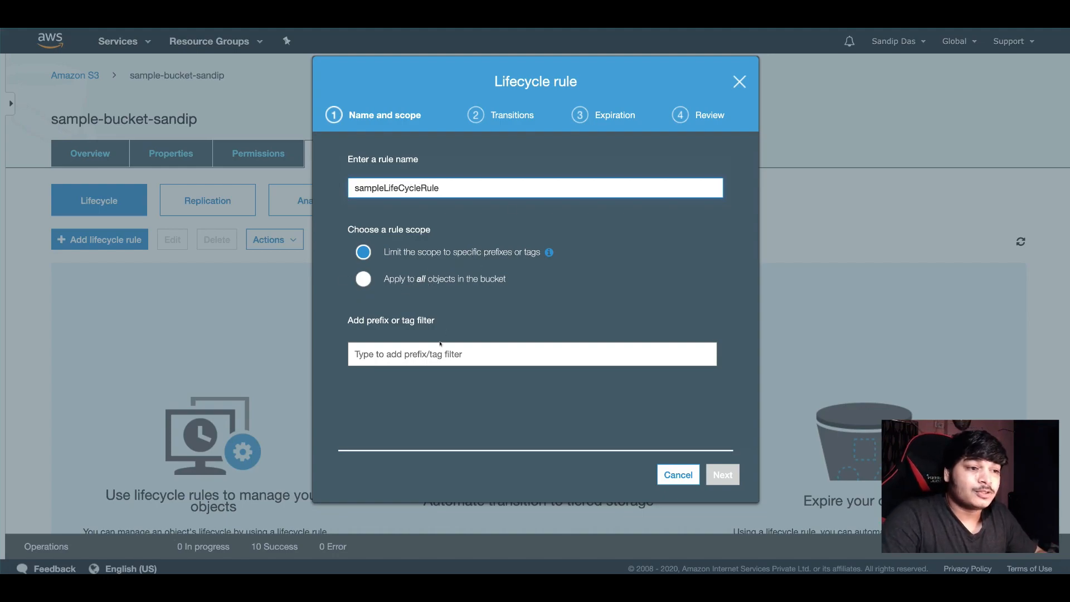
- Set the lifecycle rule's scope to all objects in the bucket and proceed to the storage class transitions
click(419, 354)
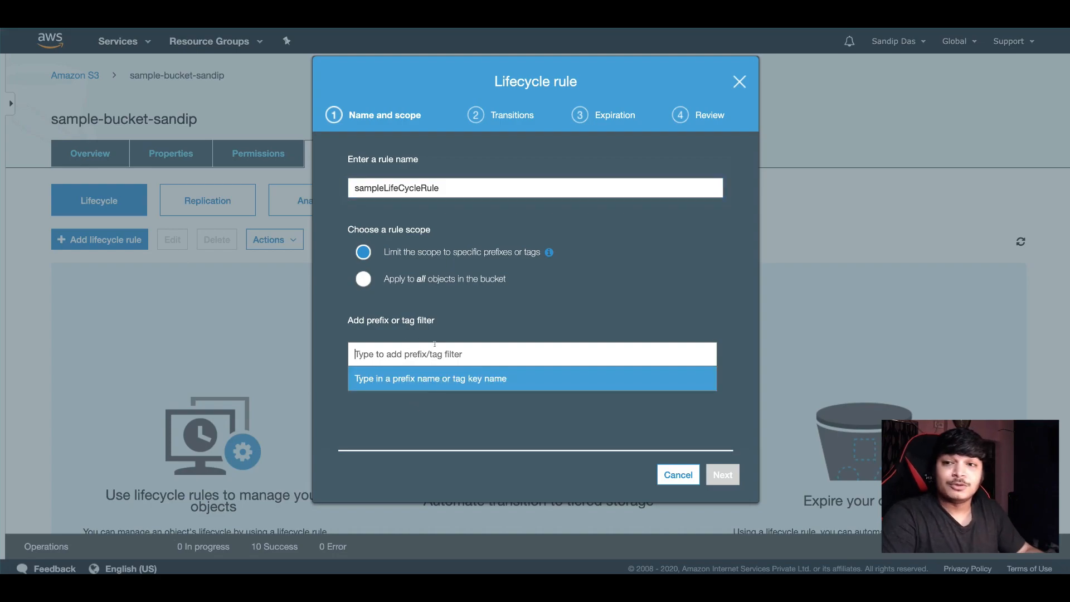
click(363, 279)
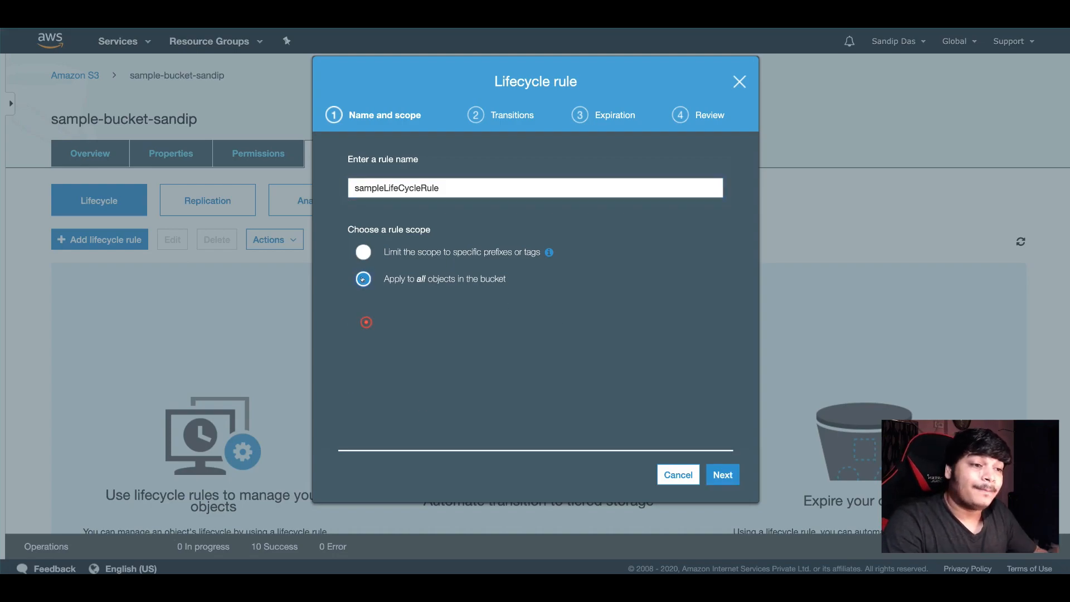
key(Up)
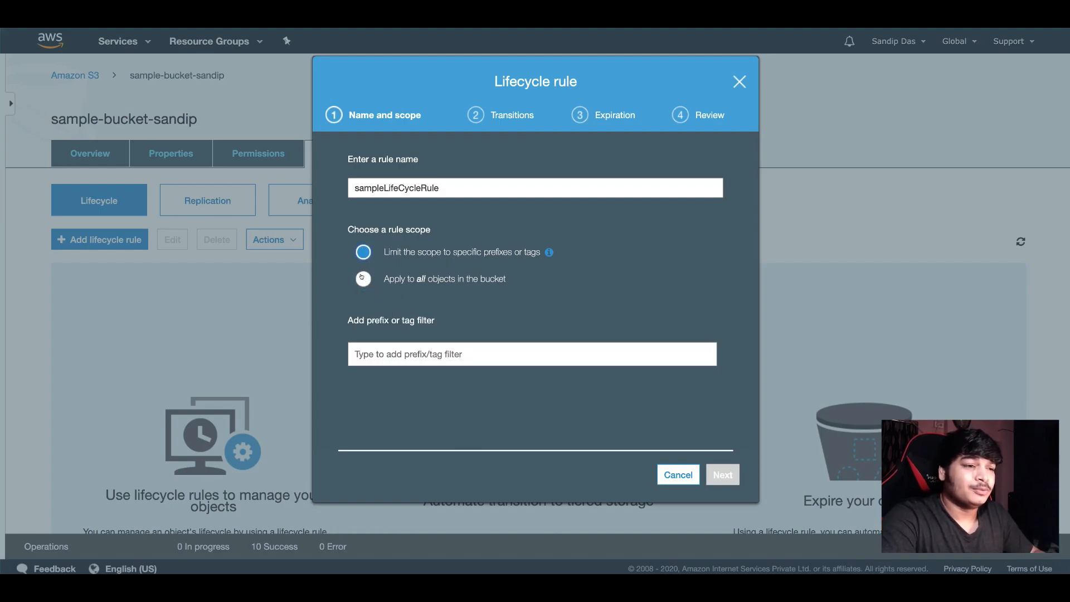
click(363, 278)
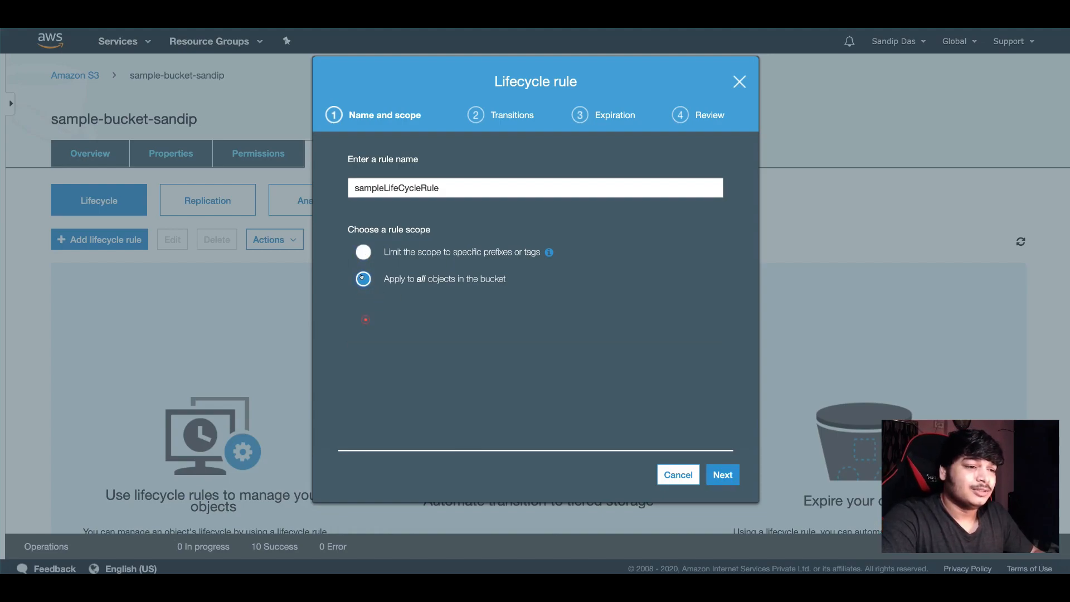
click(720, 475)
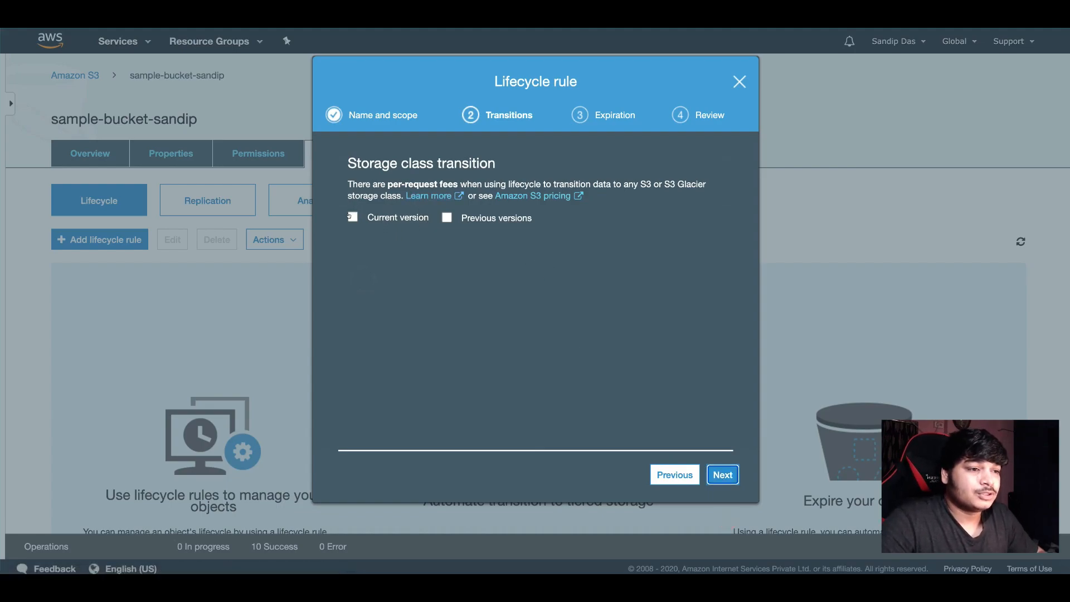
click(352, 217)
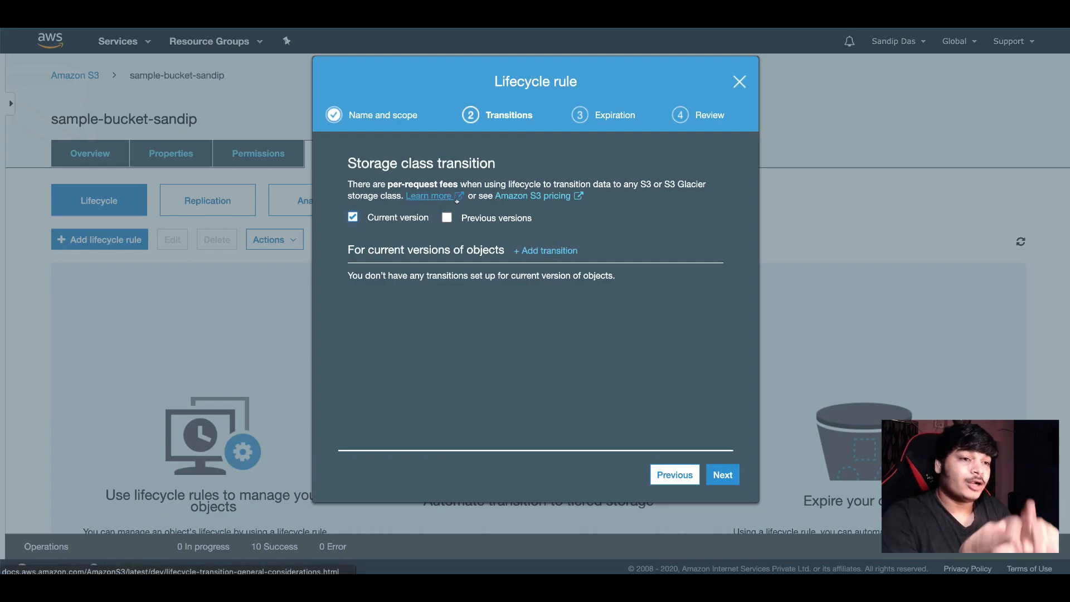
click(544, 250)
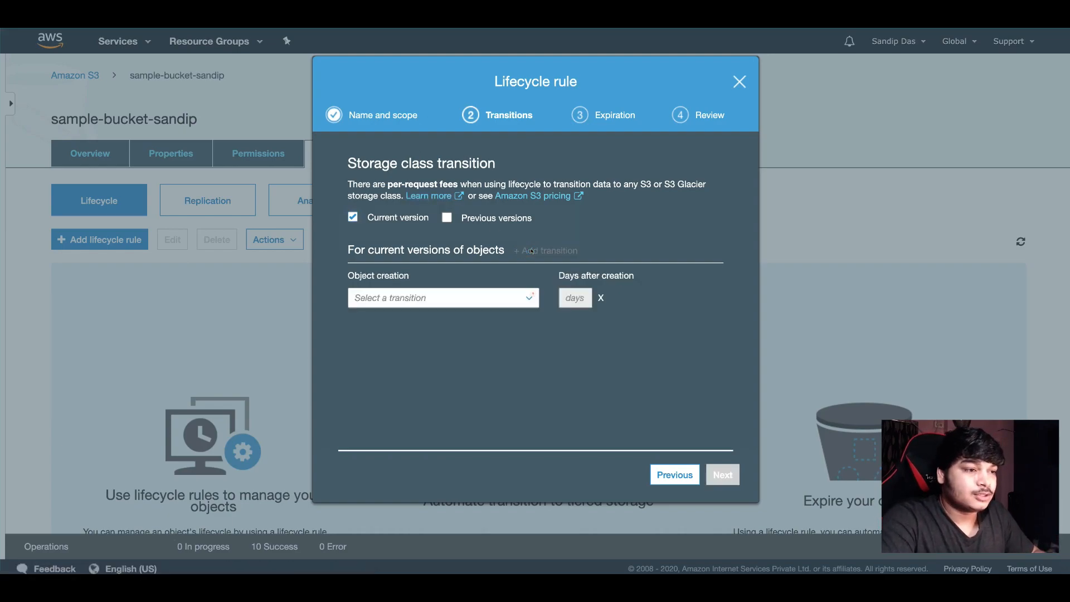
click(463, 299)
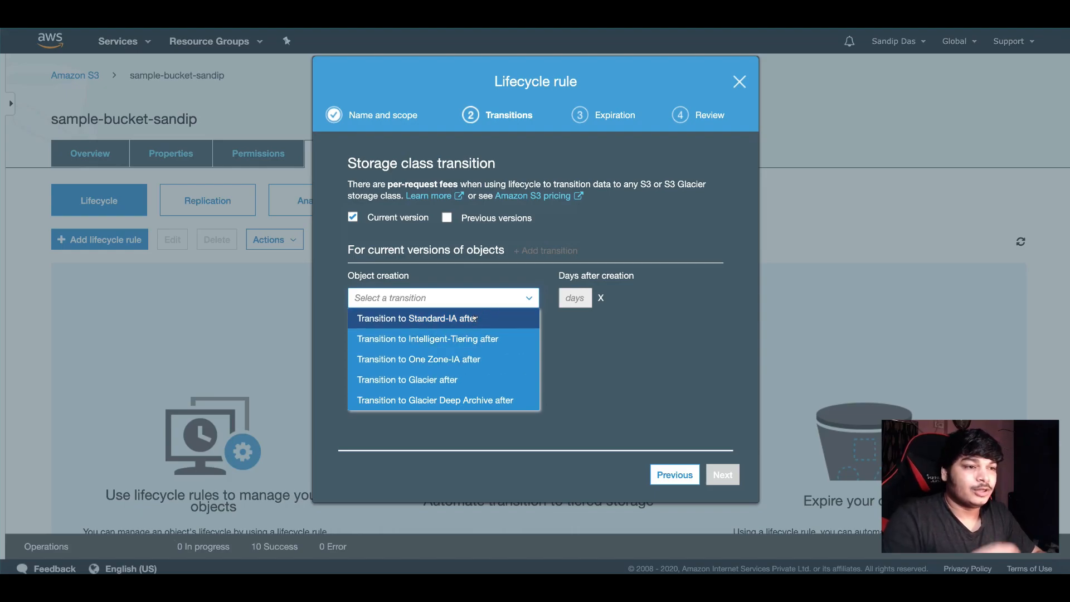
click(353, 217)
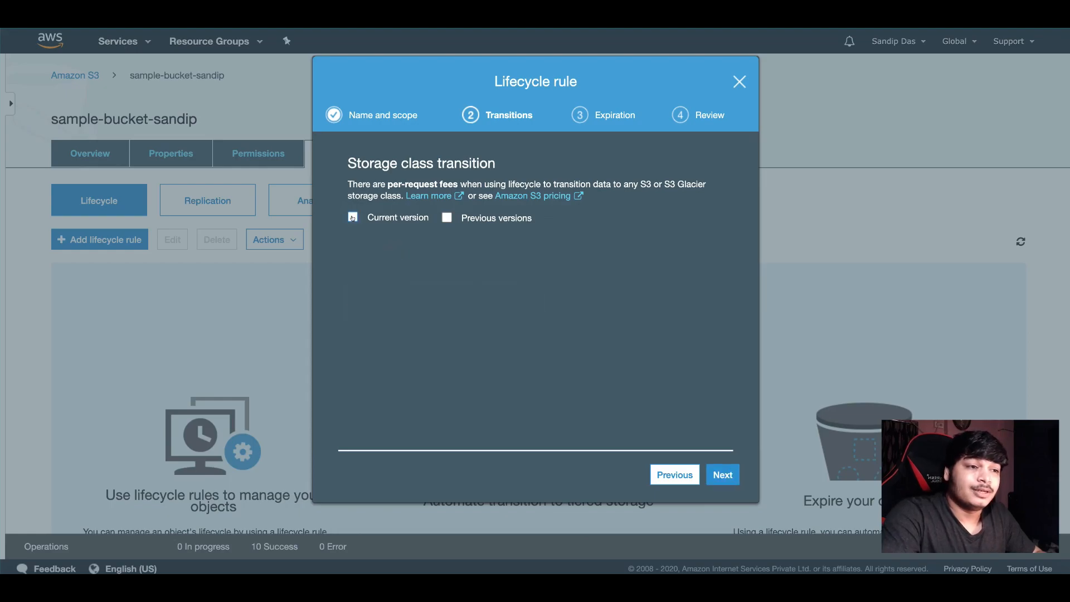
- Enable storage class transitions for current object versions only, after comparing the current and previous version sections
click(352, 217)
click(446, 218)
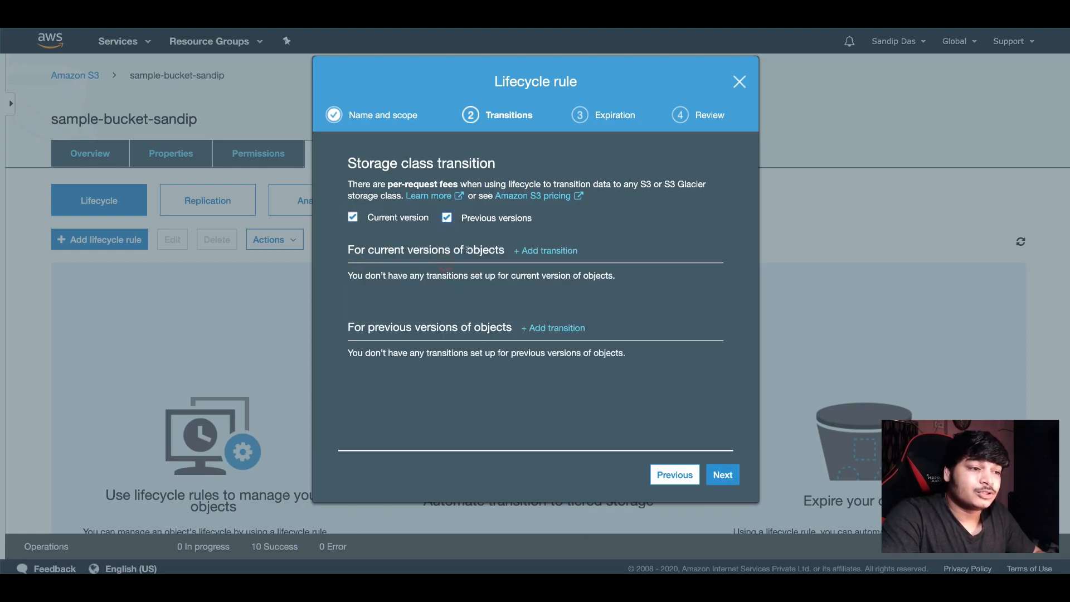
drag(354, 246, 612, 271)
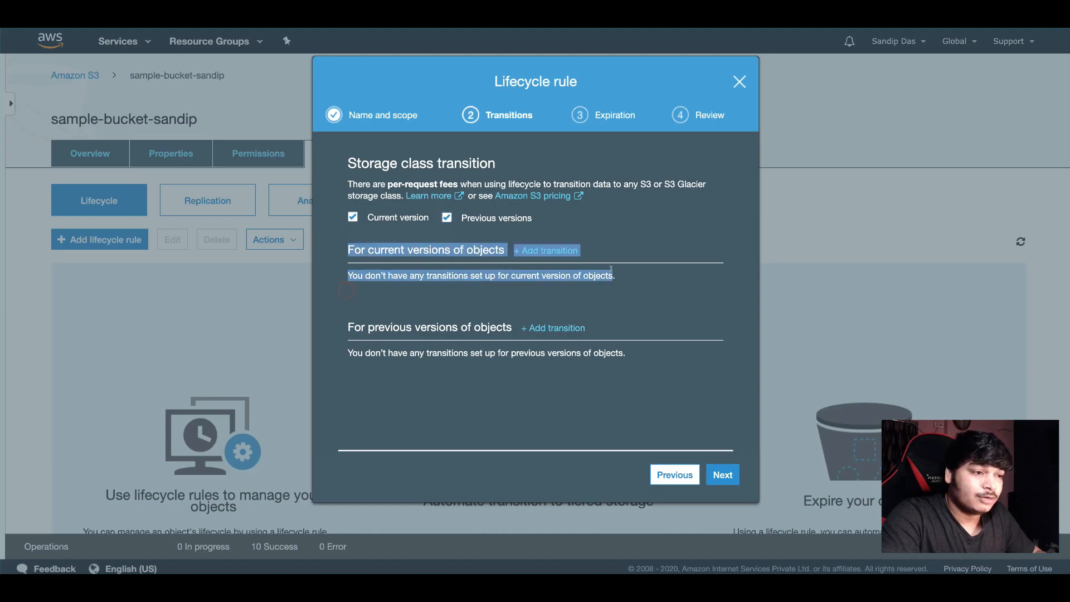
click(347, 315)
drag(347, 315, 594, 370)
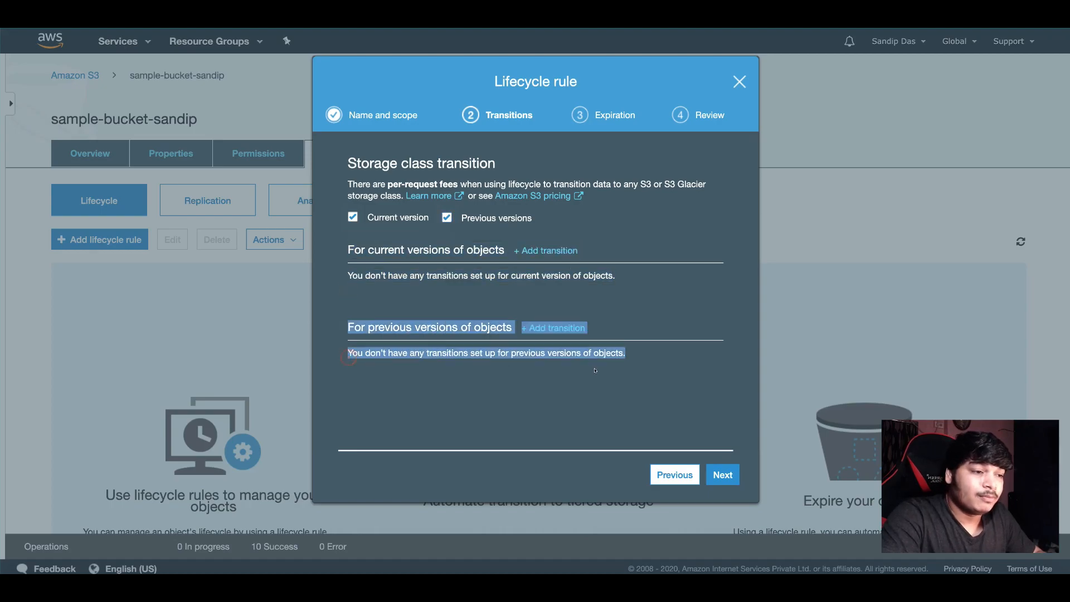
click(541, 336)
click(446, 218)
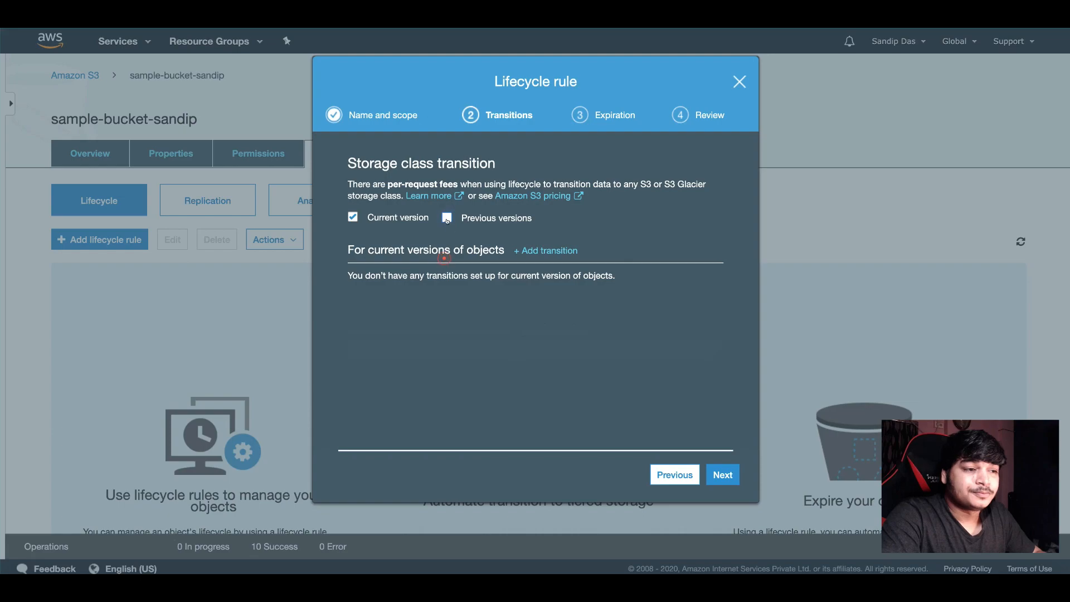
- Add a transition of current object versions to Standard-IA 30 days after creation
click(516, 250)
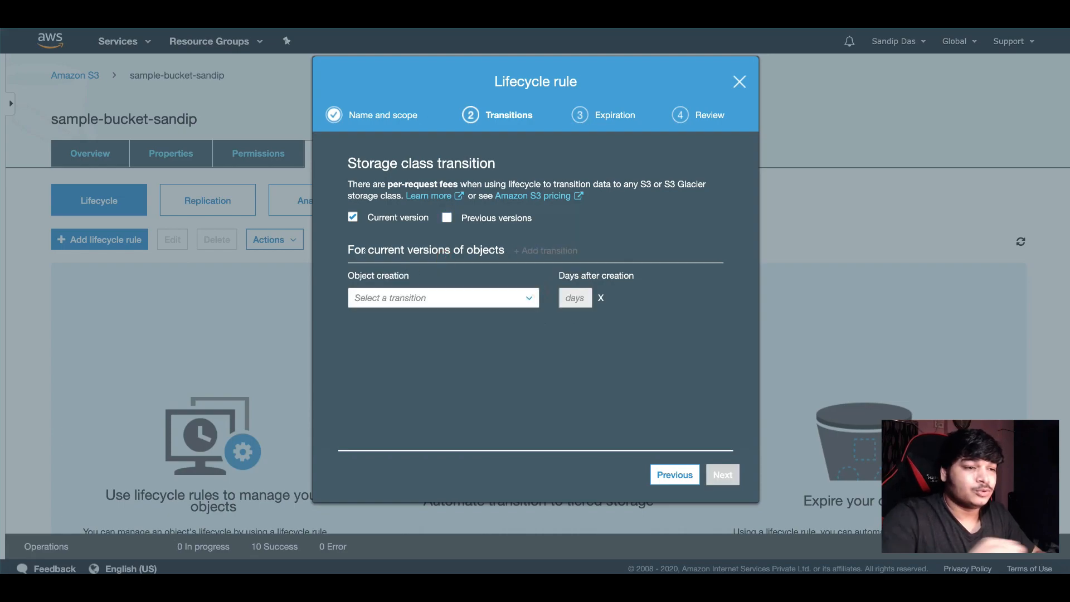
click(421, 297)
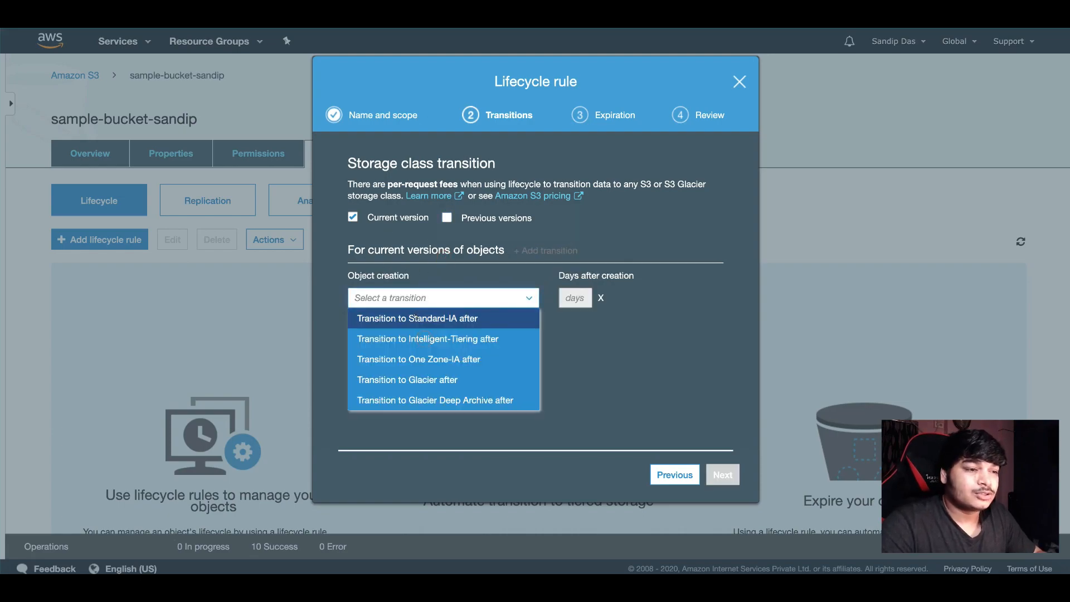
click(415, 318)
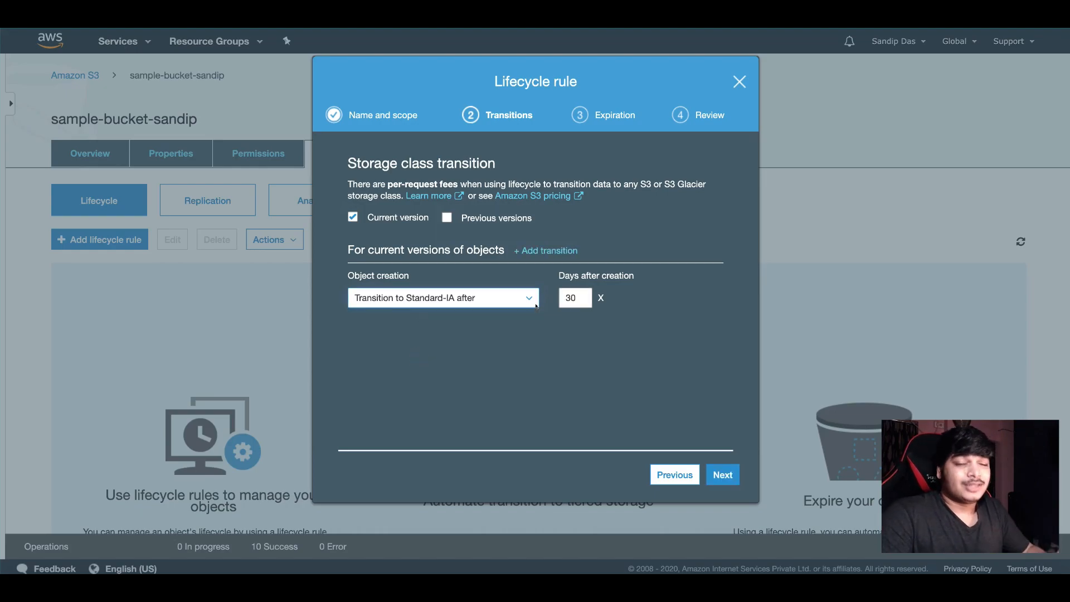
- Add a second current-version transition to One Zone-IA, trying 1 and 40 days before setting 60 days after creation
click(545, 250)
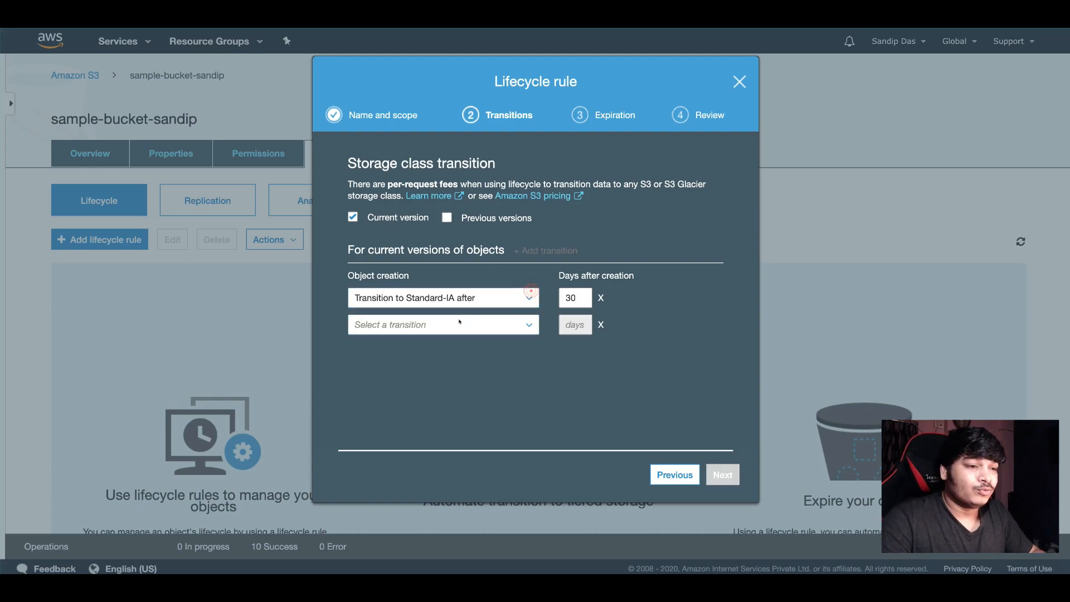
click(445, 326)
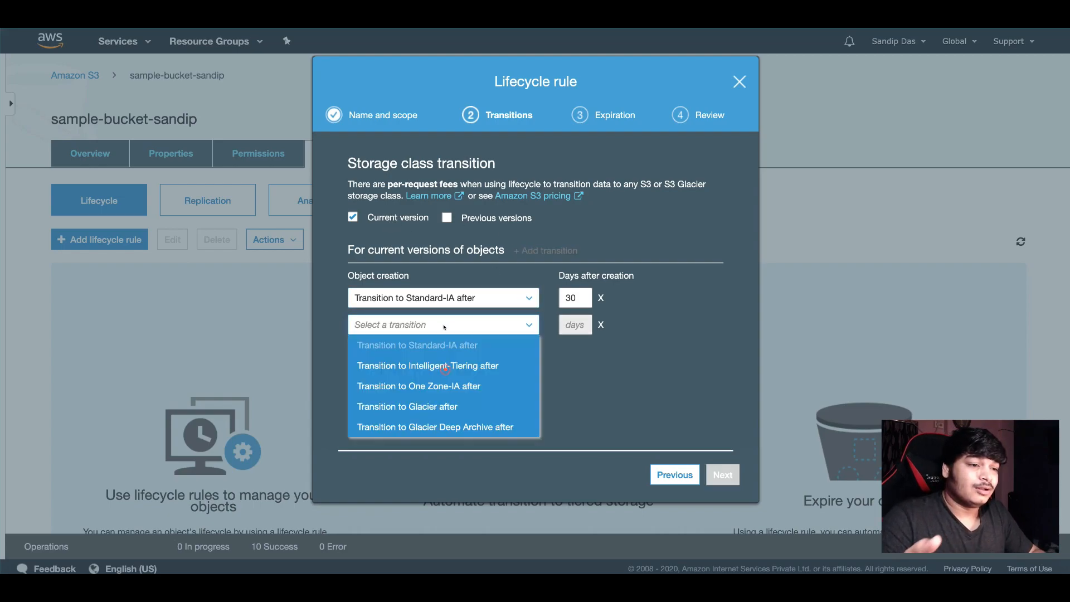
click(446, 386)
double_click(578, 328)
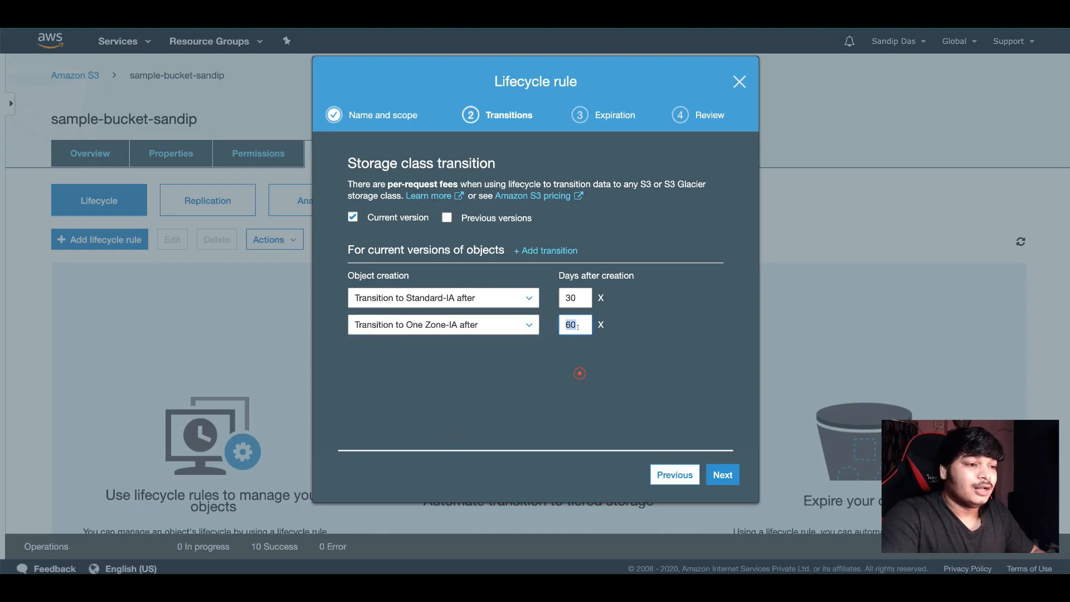
text(1)
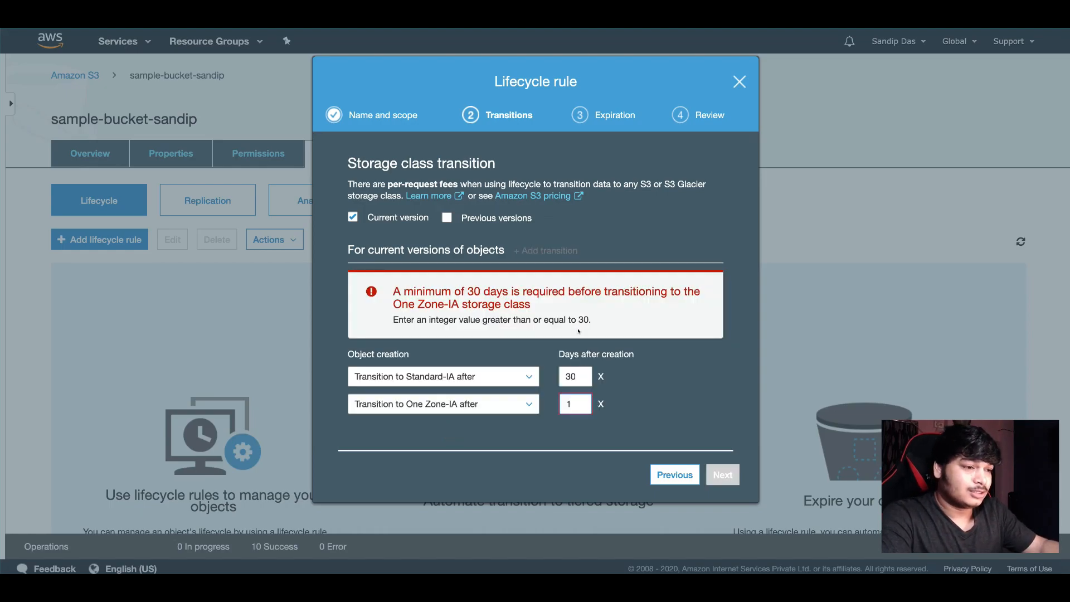
key(BackSpace)
text(40)
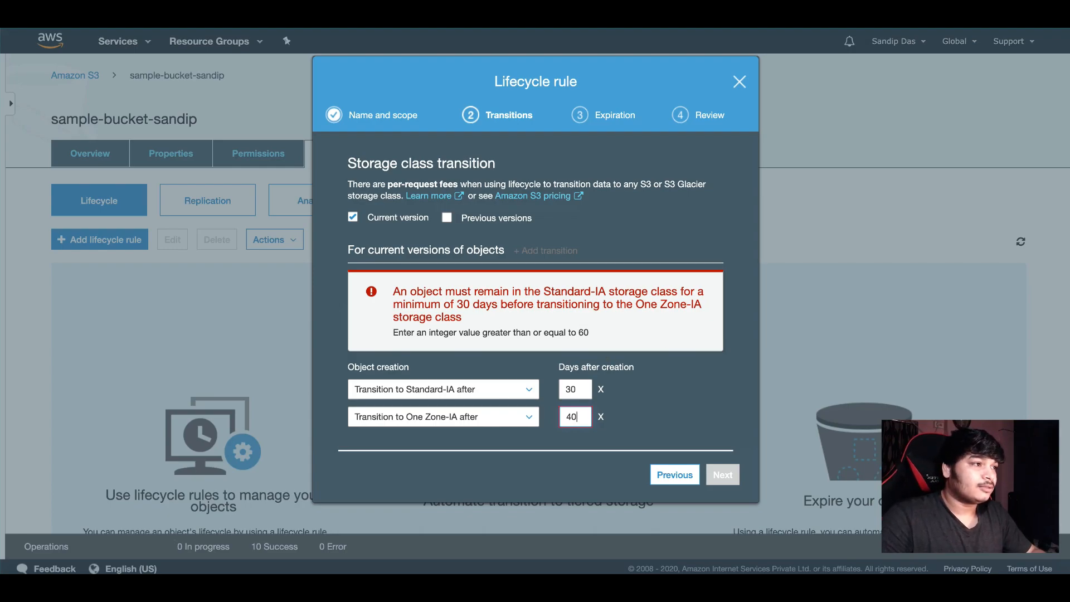
click(652, 441)
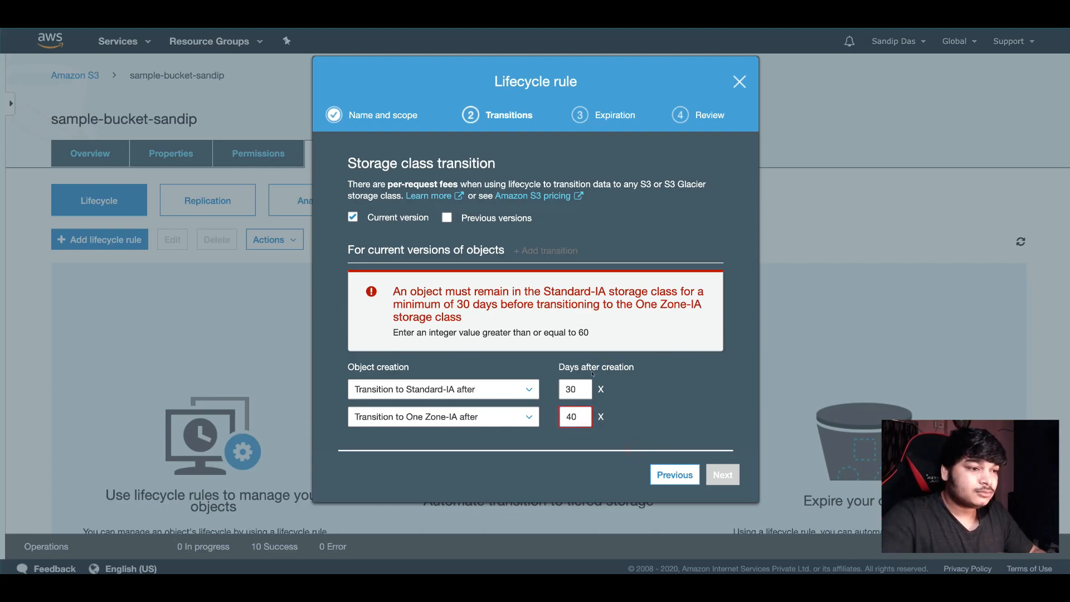
double_click(571, 409)
text(60)
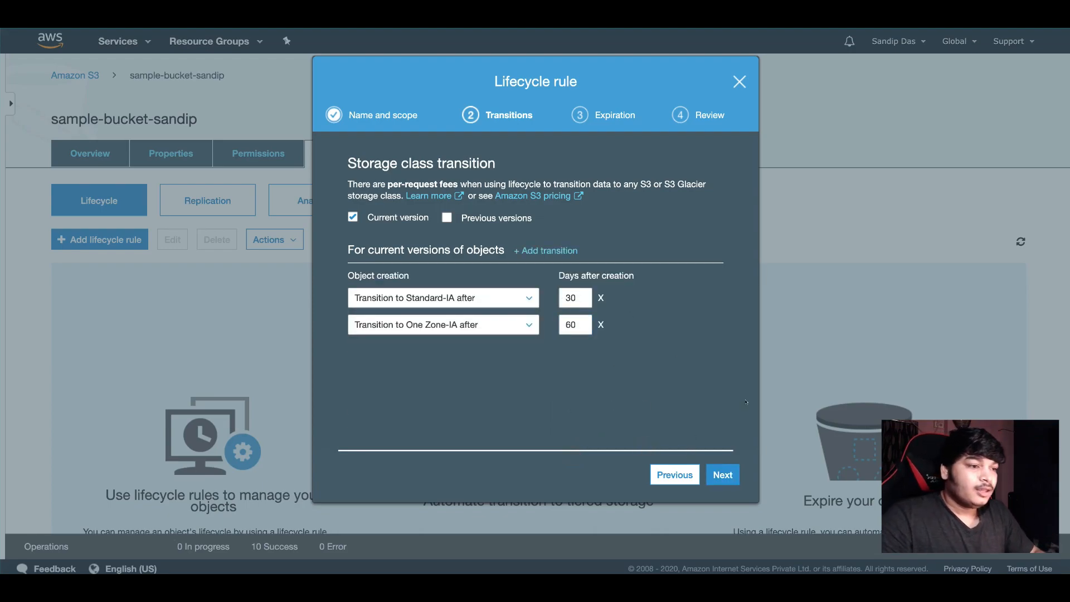
- Proceed to the rule's expiration settings and enable expiration of current object versions after 425 days from creation
click(723, 475)
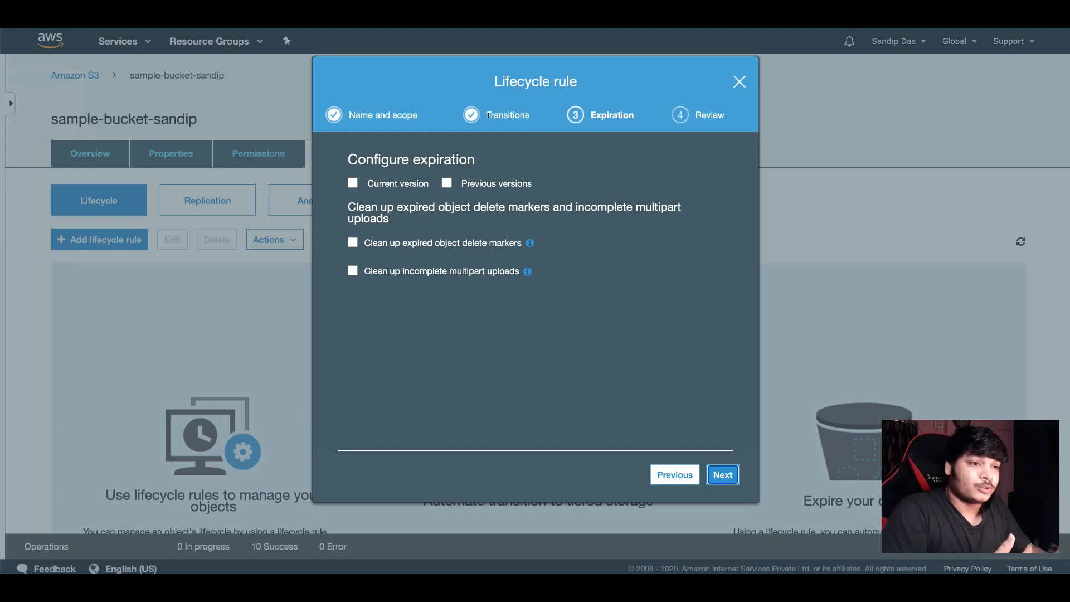
click(353, 184)
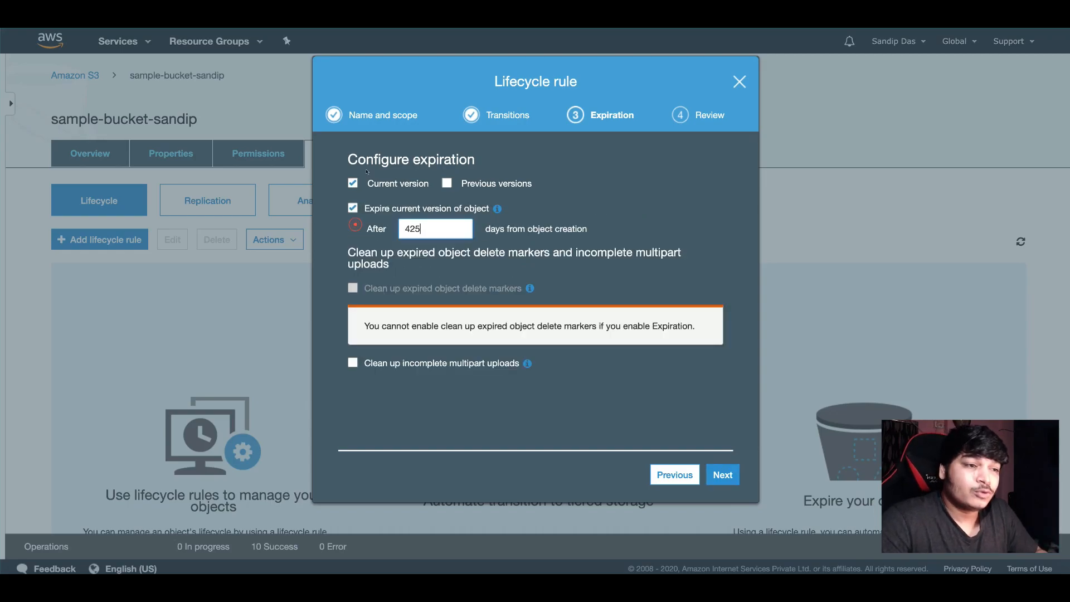
- Set current-version expiration to 63 days after creation, trying 30 first, and enable cleanup of incomplete multipart uploads after 7 days
double_click(424, 227)
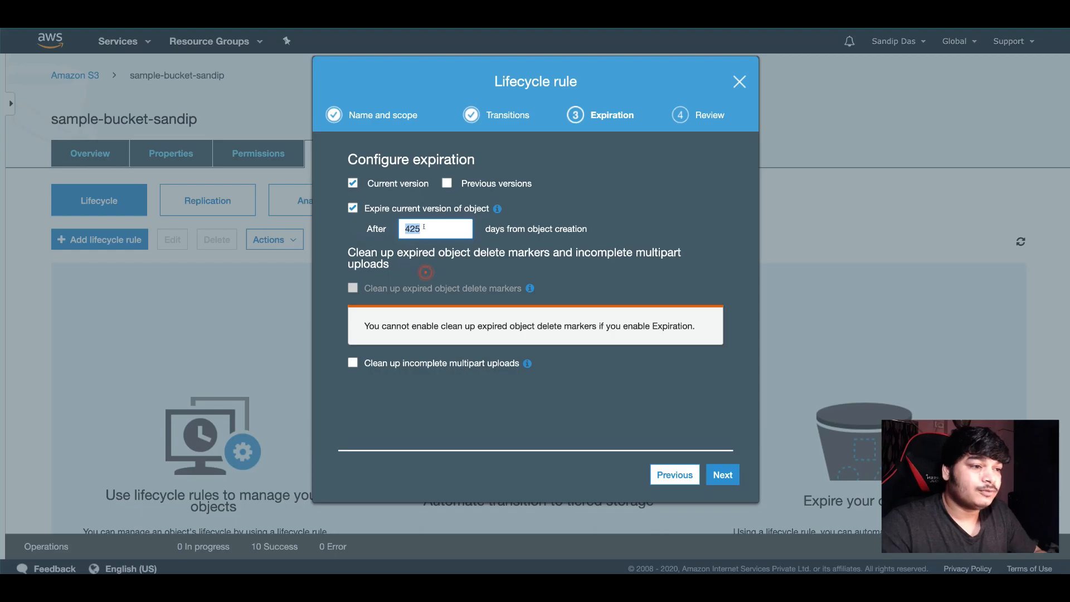
text(30)
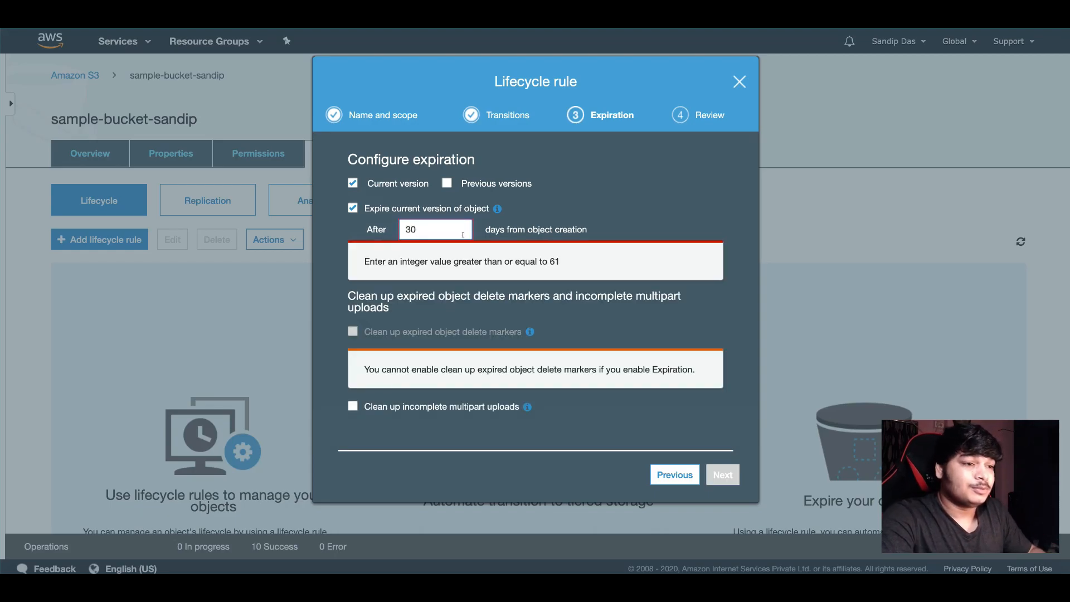
double_click(450, 228)
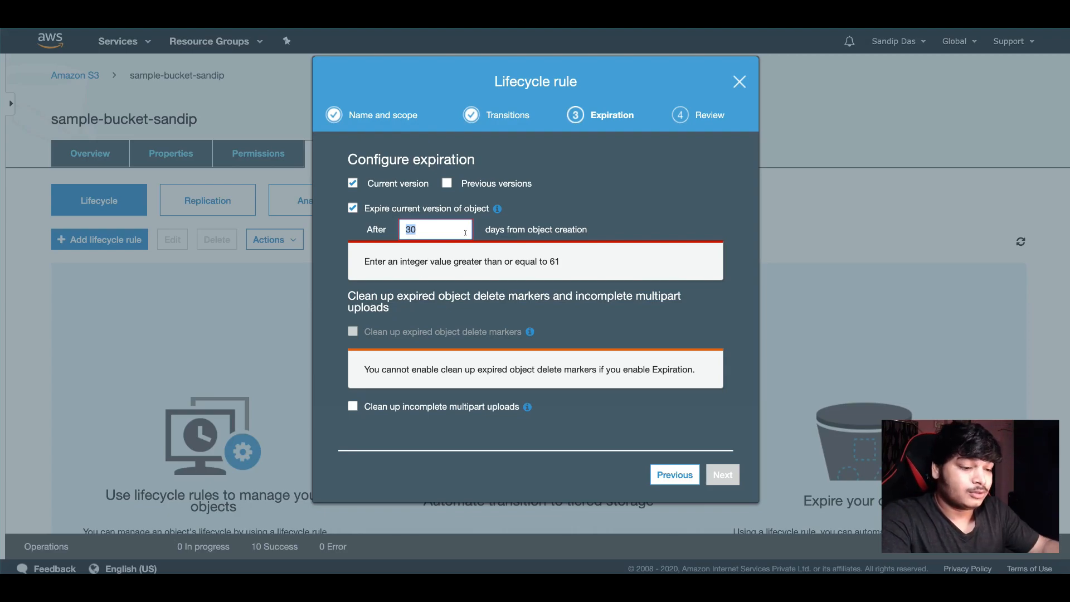
text(63)
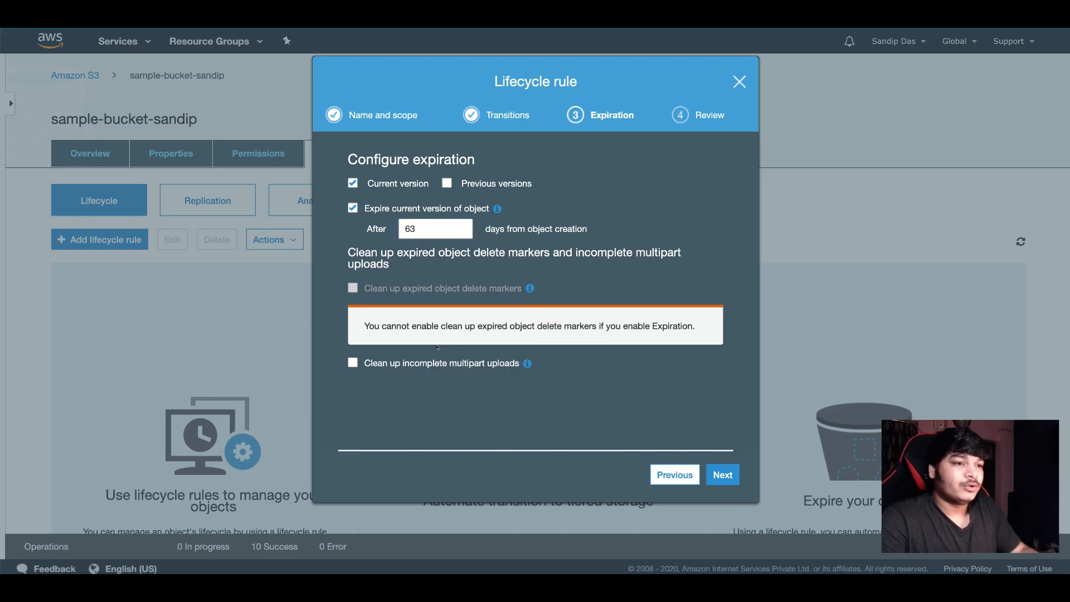
mouse_move(497, 208)
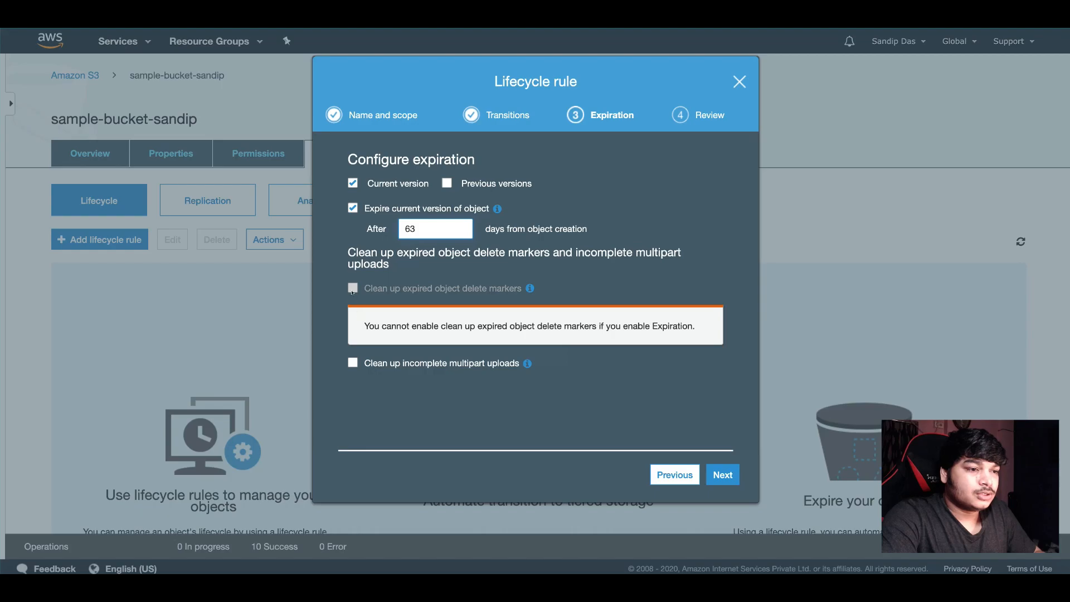
click(353, 363)
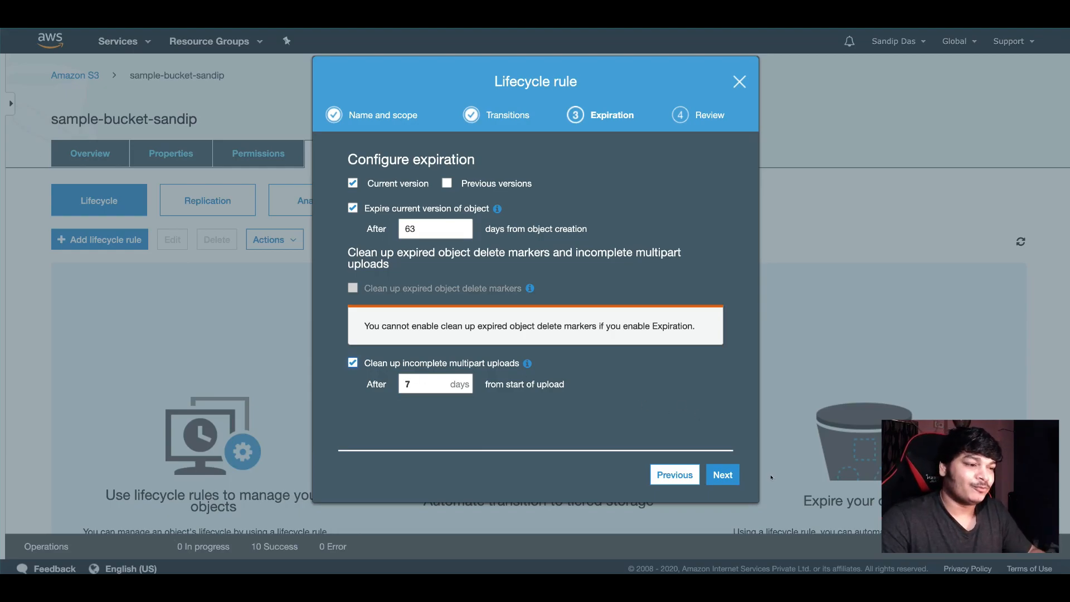
- Proceed to the review, acknowledge that the lifecycle rule applies to all objects in the bucket, and save it
click(723, 475)
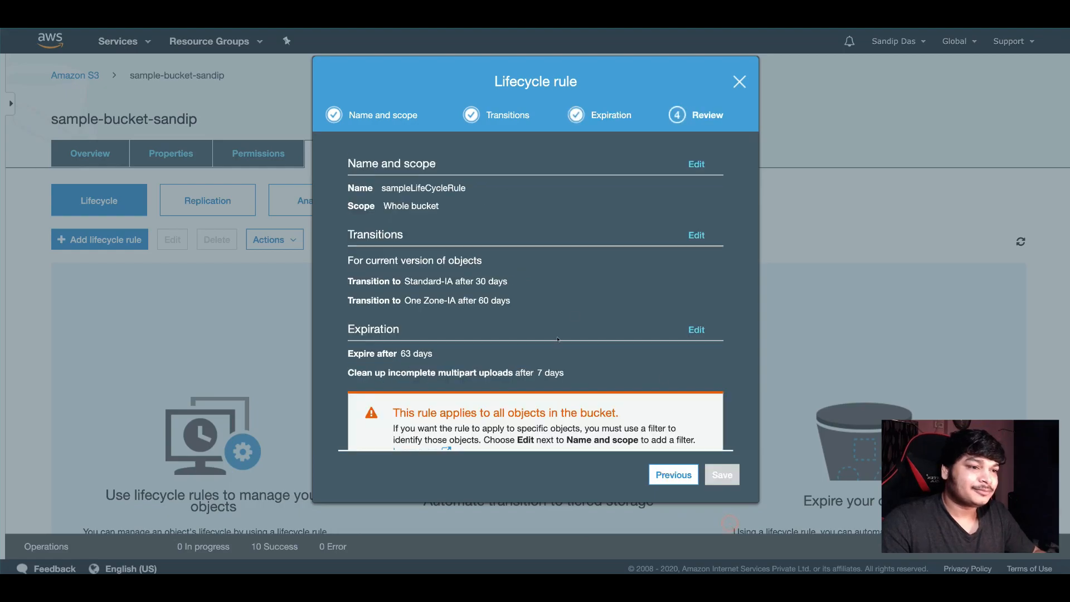
scroll(483, 356, down, 1)
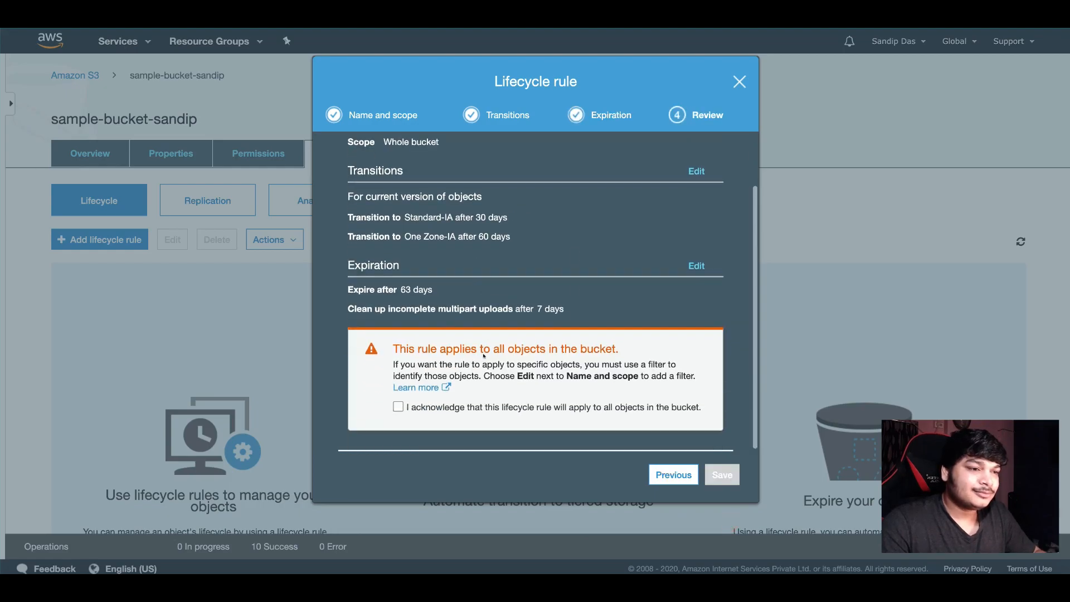
click(398, 407)
click(730, 476)
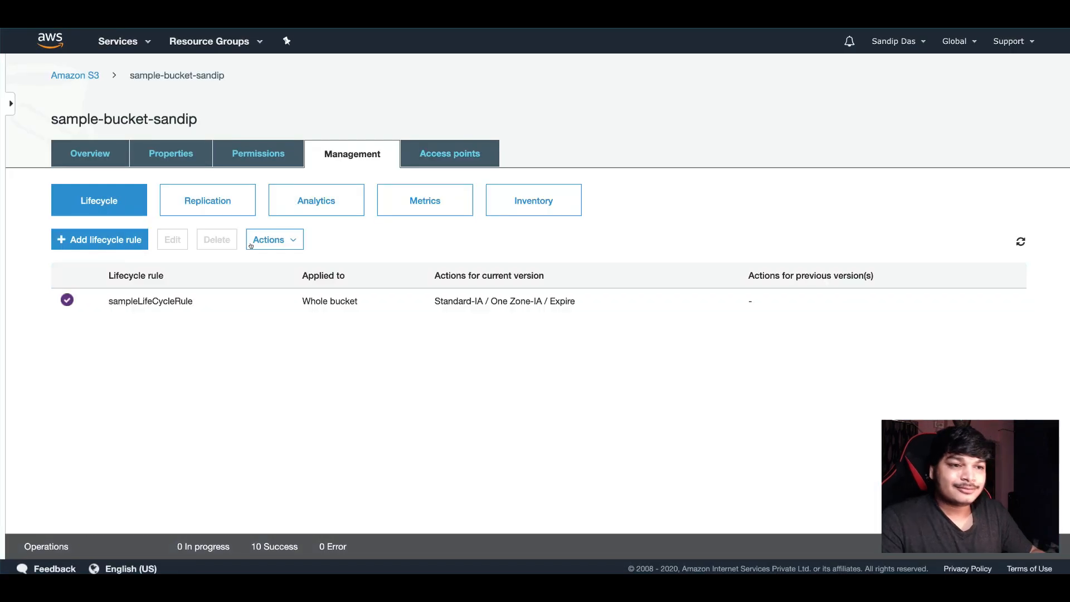
click(347, 308)
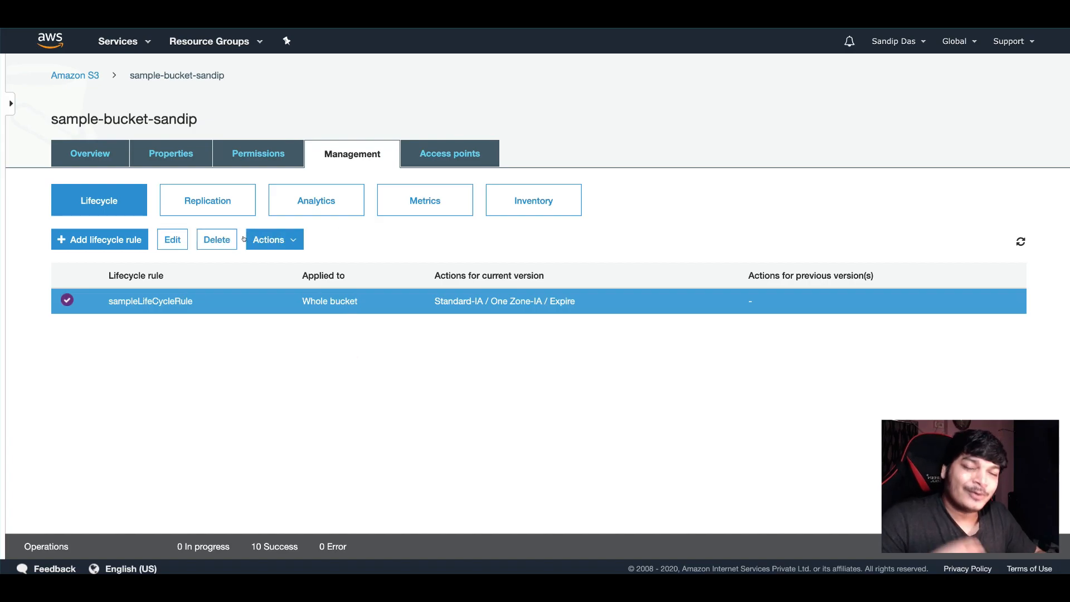
- Look over the bucket's replication options and storage class analysis, including the form for adding an analytics filter
click(220, 206)
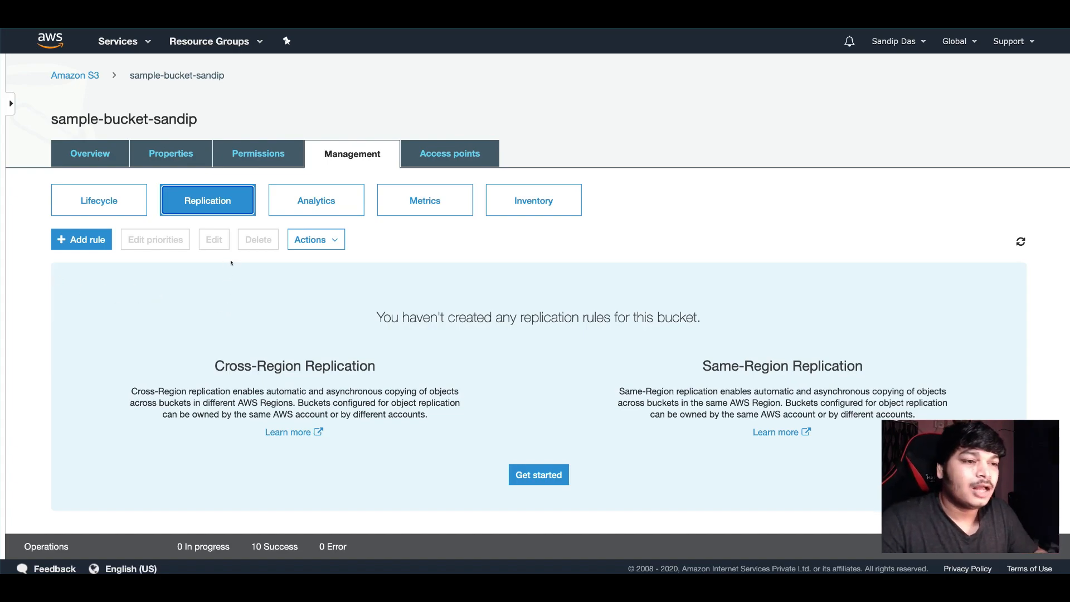
click(306, 204)
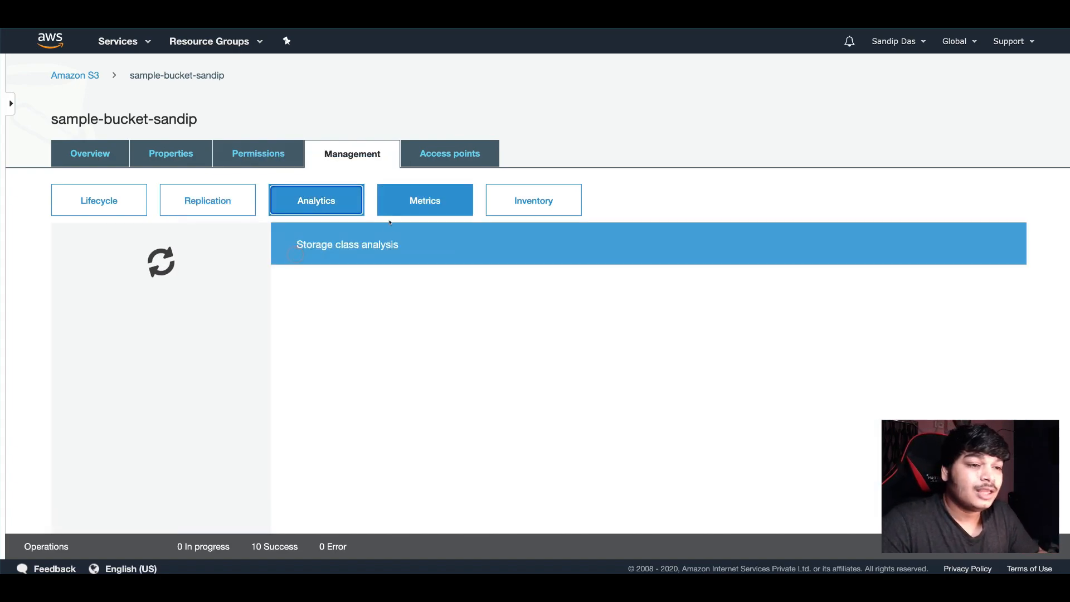
scroll(396, 312, down, 2)
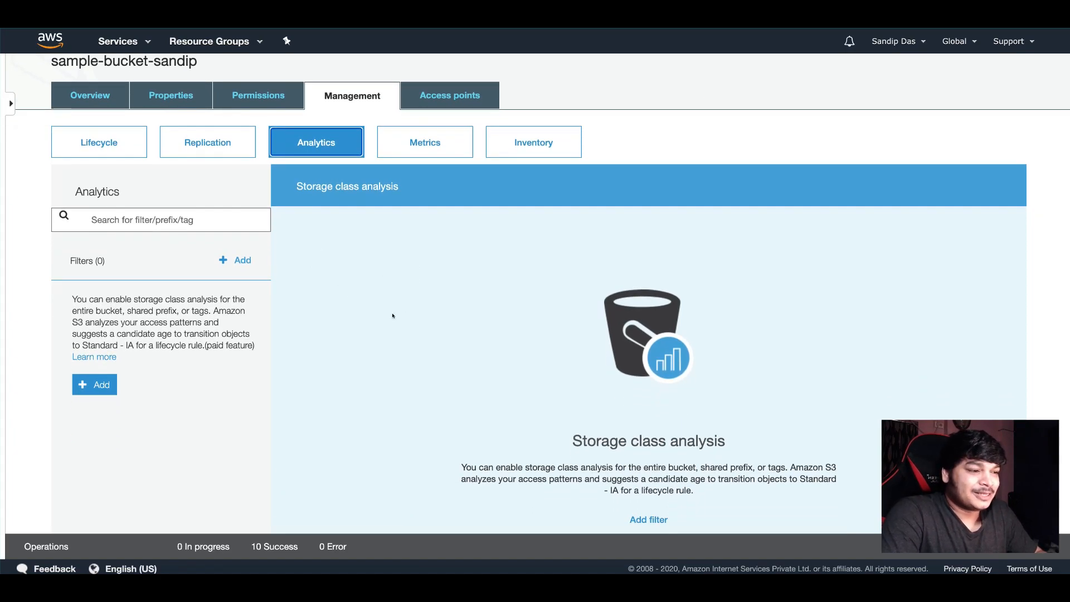
scroll(392, 315, down, 1)
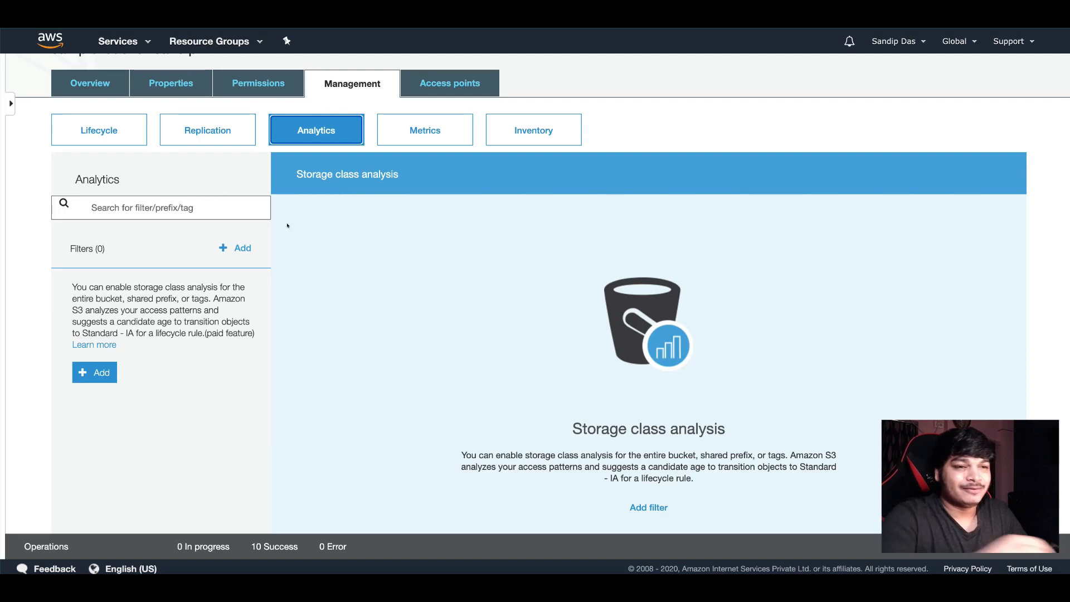
click(227, 247)
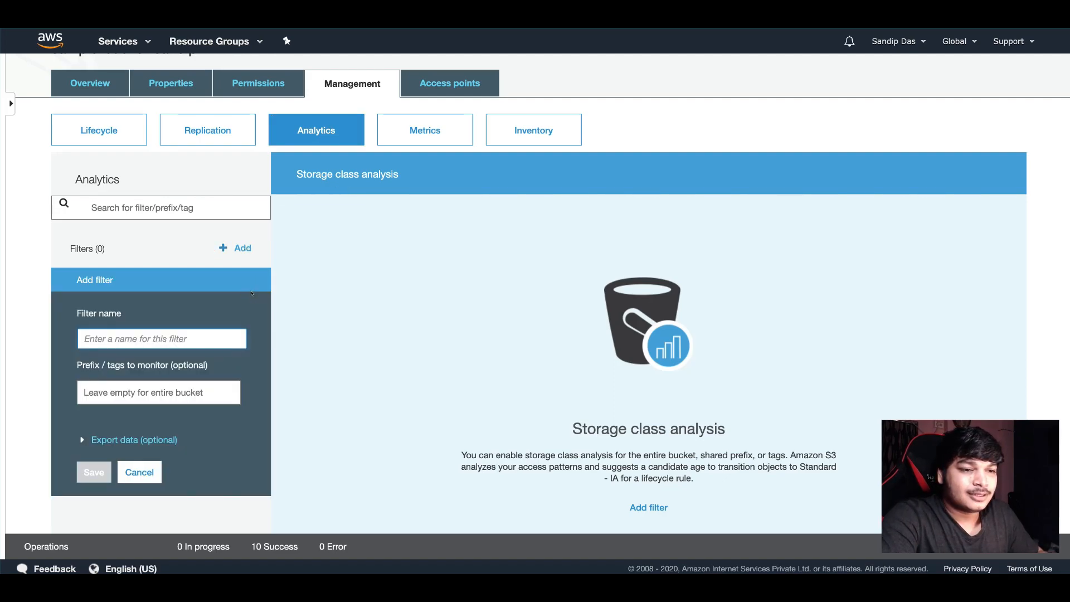
scroll(252, 293, down, 1)
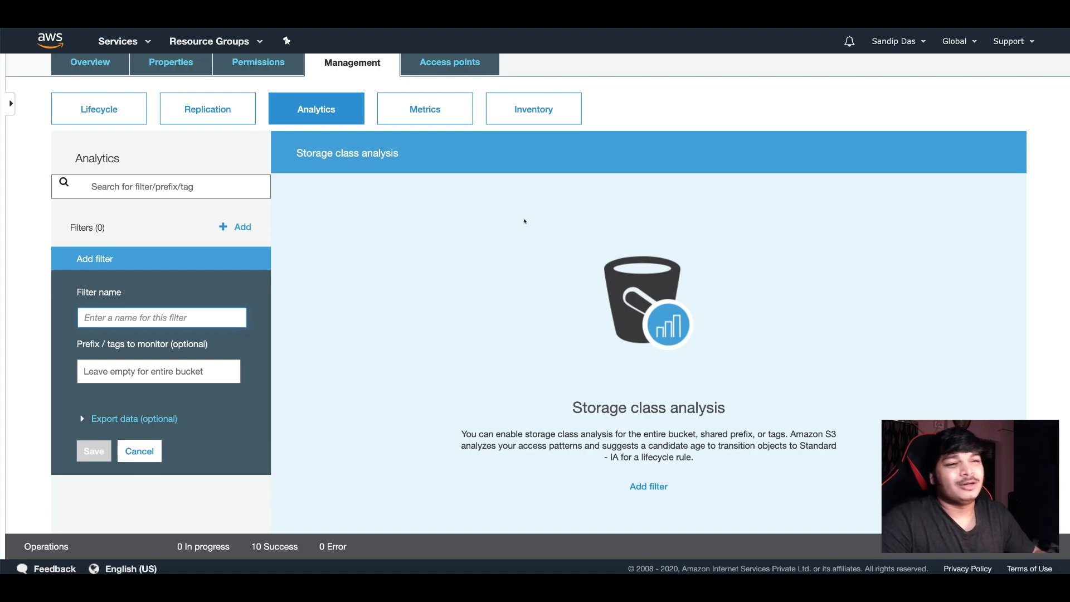
scroll(510, 221, up, 1)
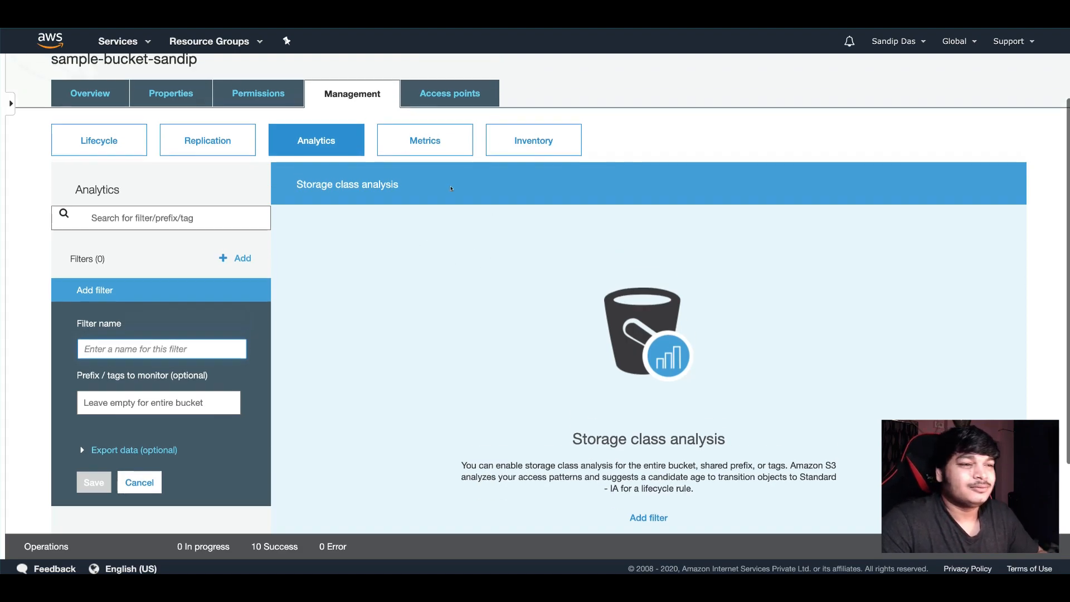
- Examine the bucket's storage, requests, data transfer and replication metrics
click(425, 140)
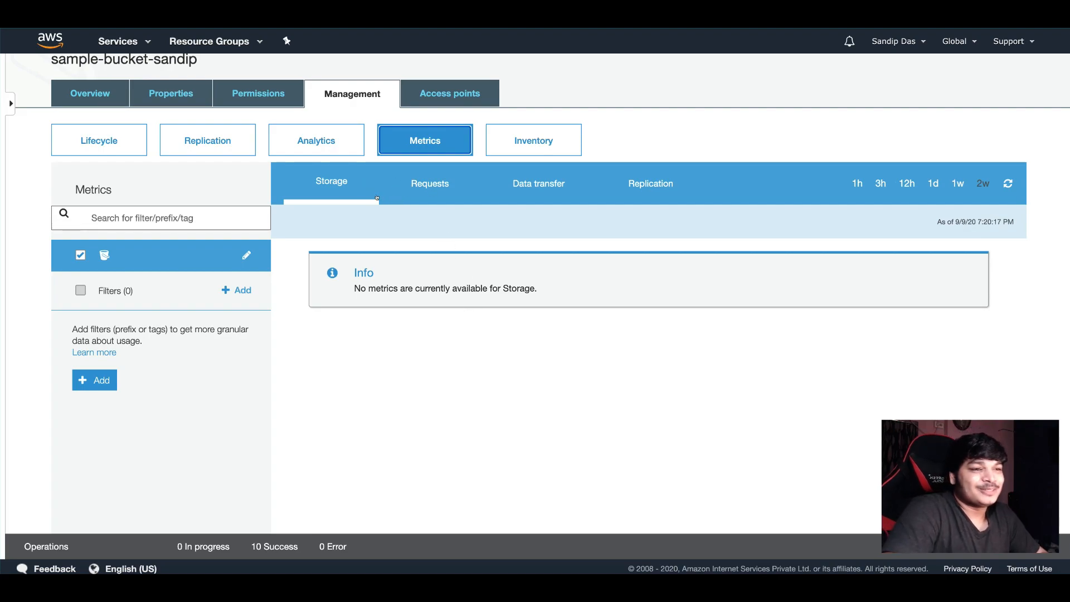
click(428, 181)
click(538, 184)
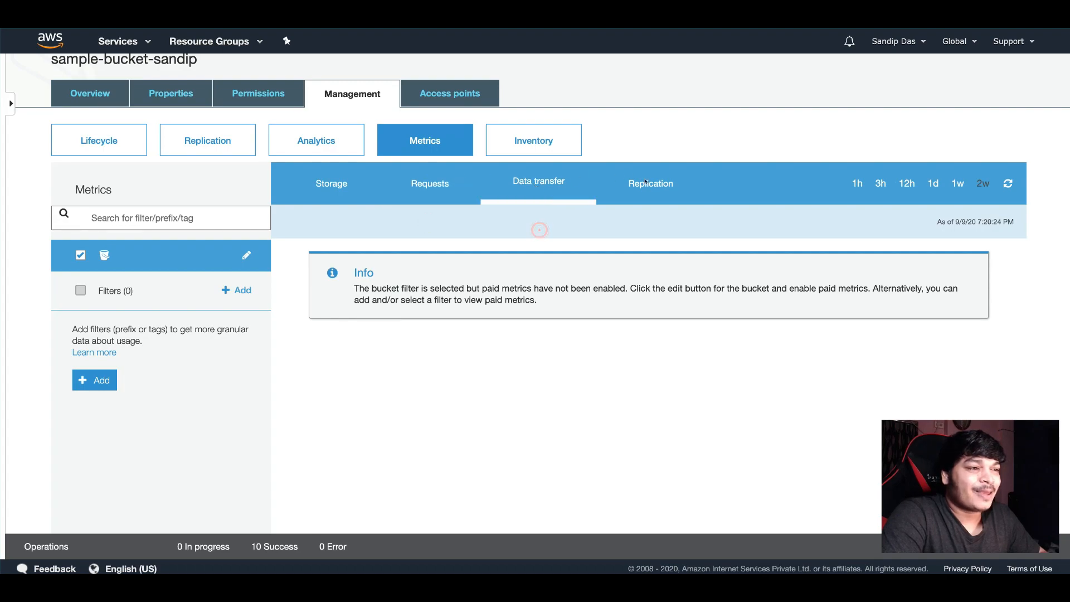
click(646, 182)
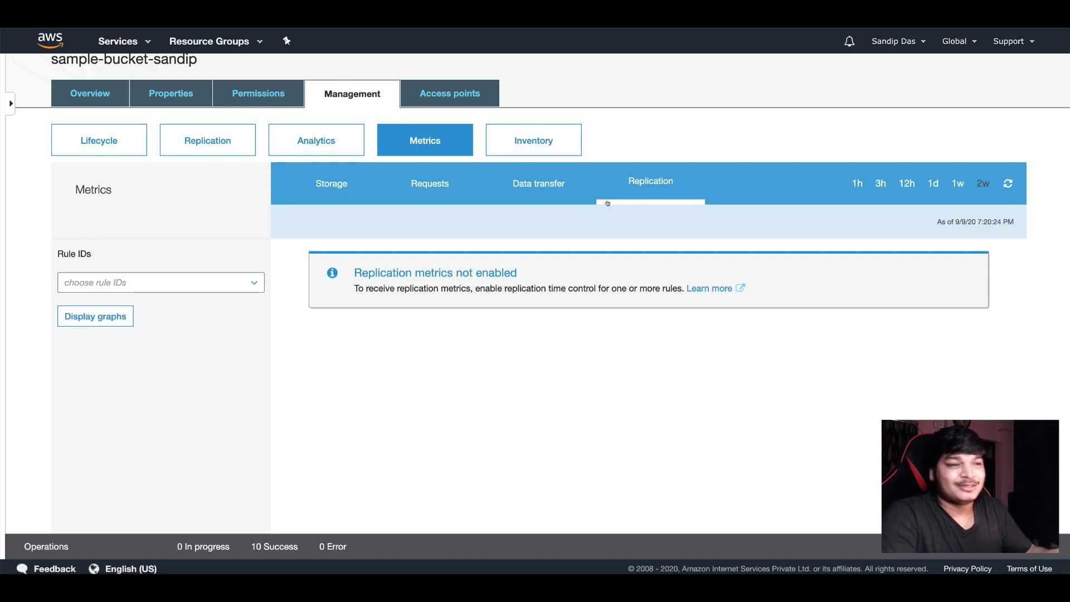
- Explore creating an access point with Internet access and Block all public access turned off, and return to the bucket overview without creating it
click(436, 91)
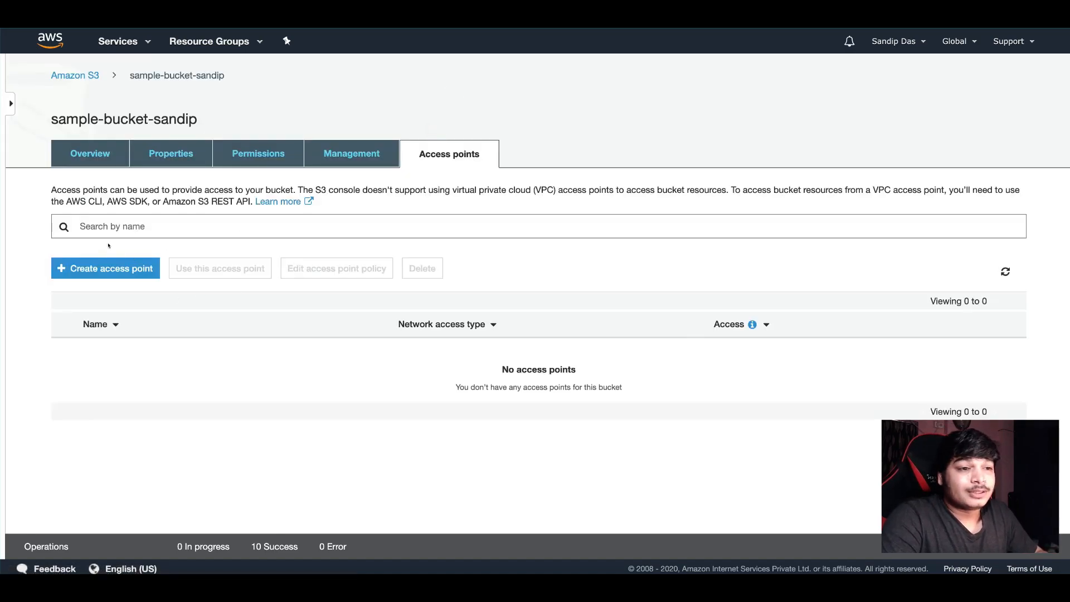
click(106, 268)
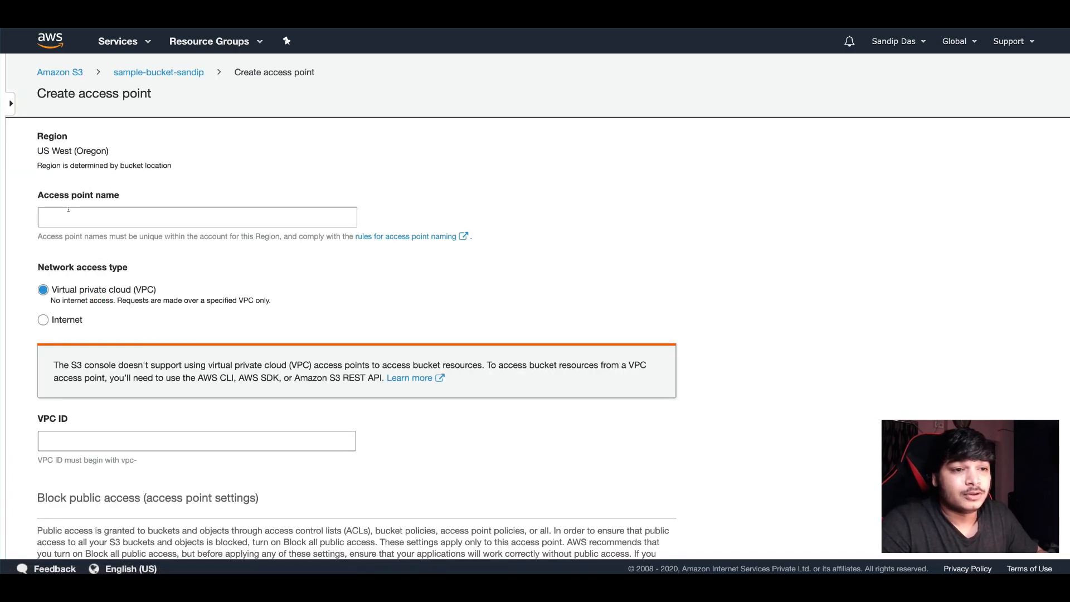
click(62, 319)
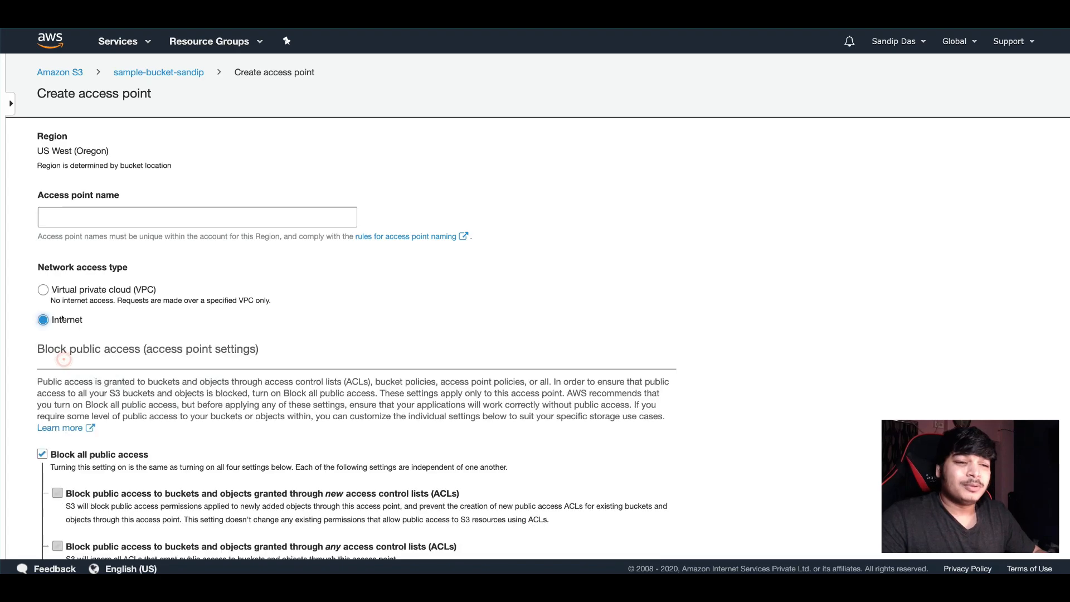
scroll(53, 380, down, 1)
scroll(40, 414, down, 10)
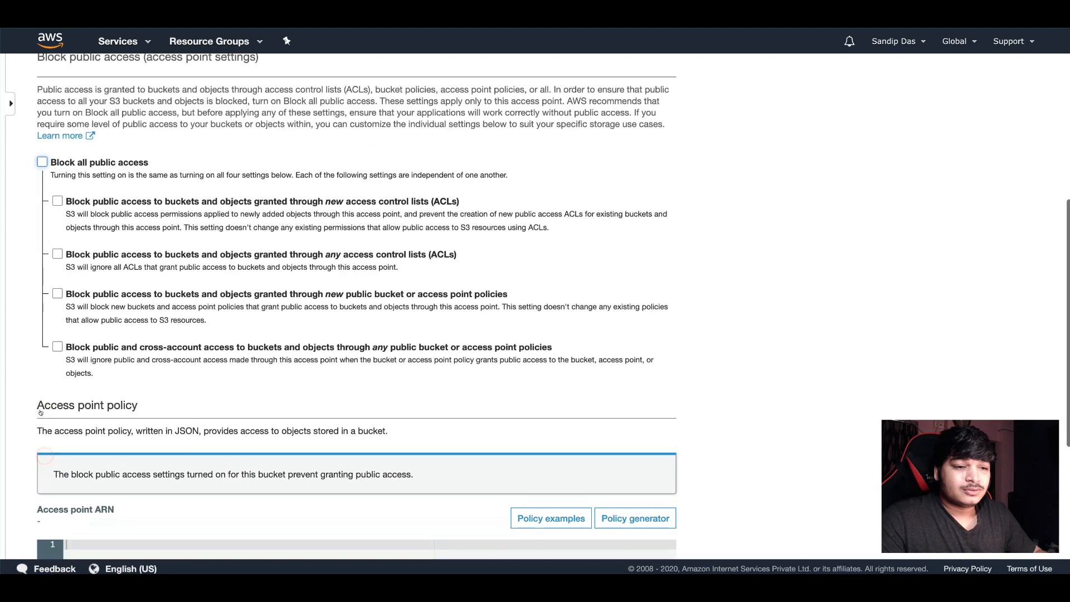
scroll(43, 411, up, 10)
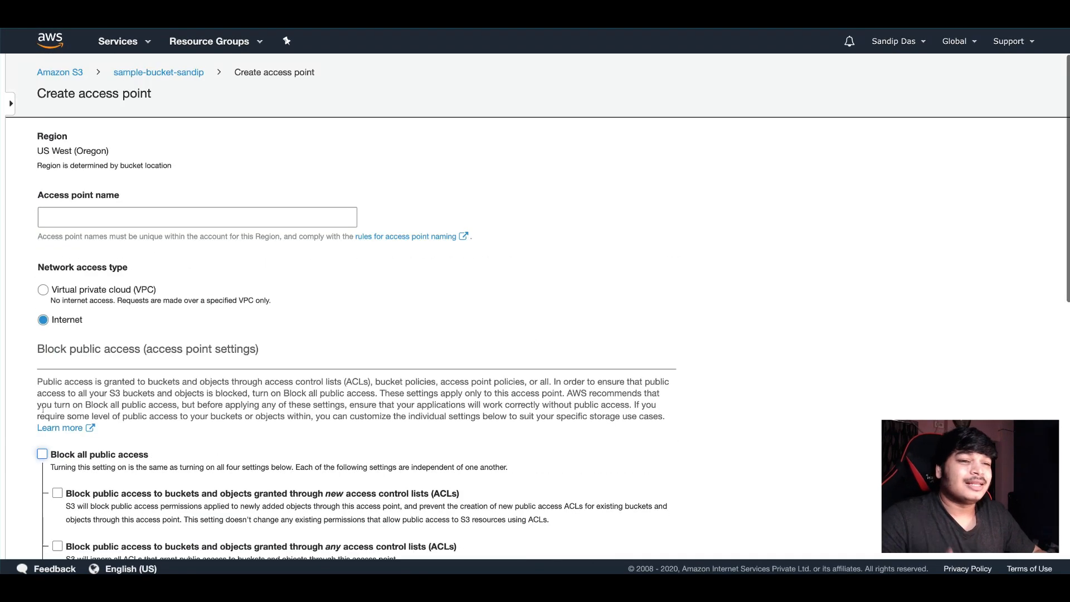
click(166, 72)
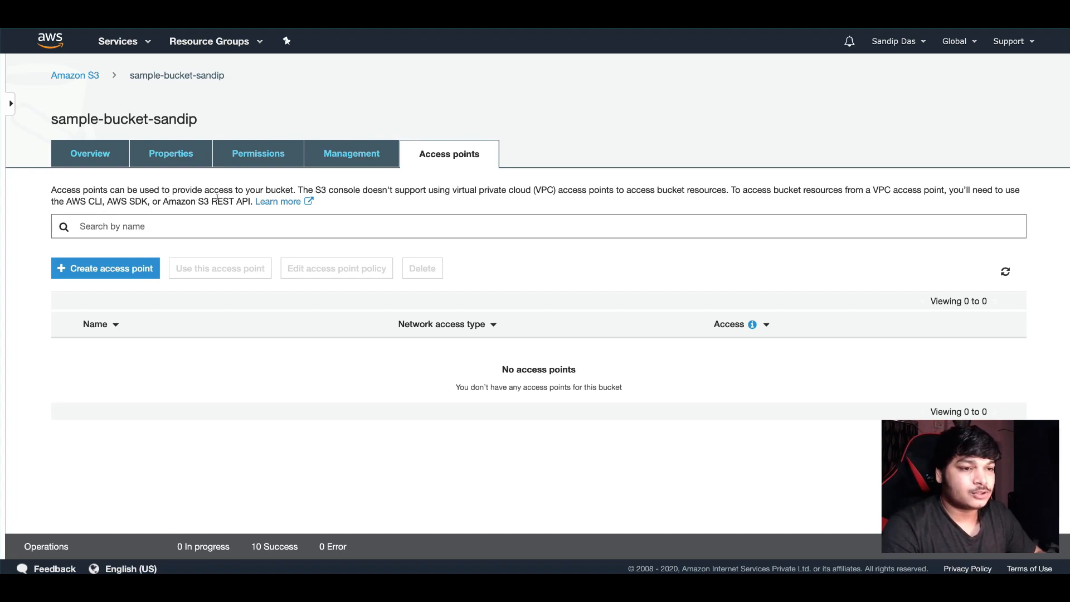
click(89, 153)
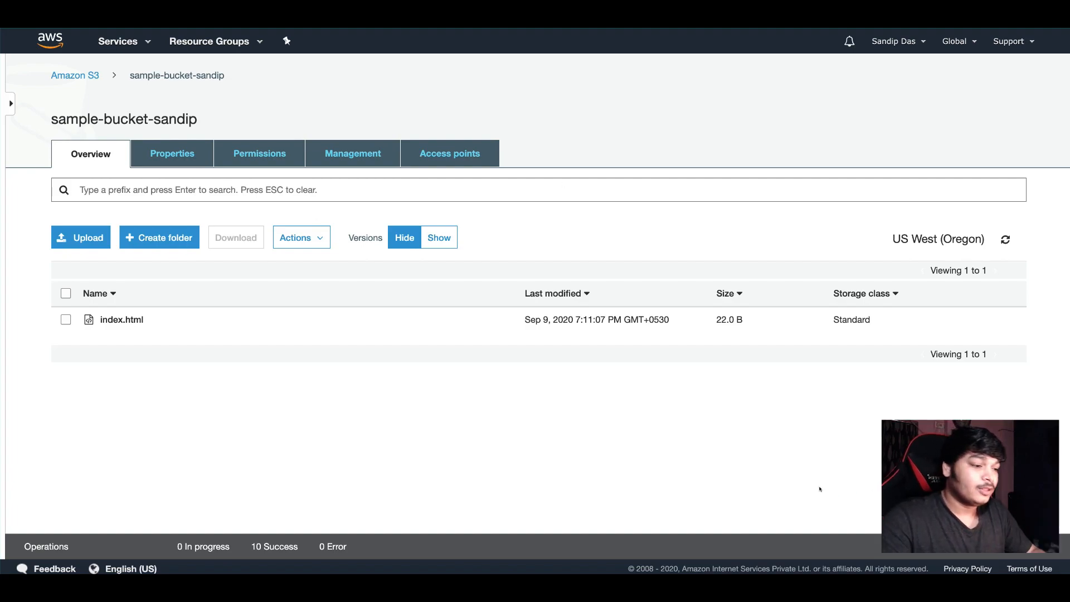
- Search Google for "aws cli" in a new browser tab and open the AWS Command Line Interface page
click(706, 579)
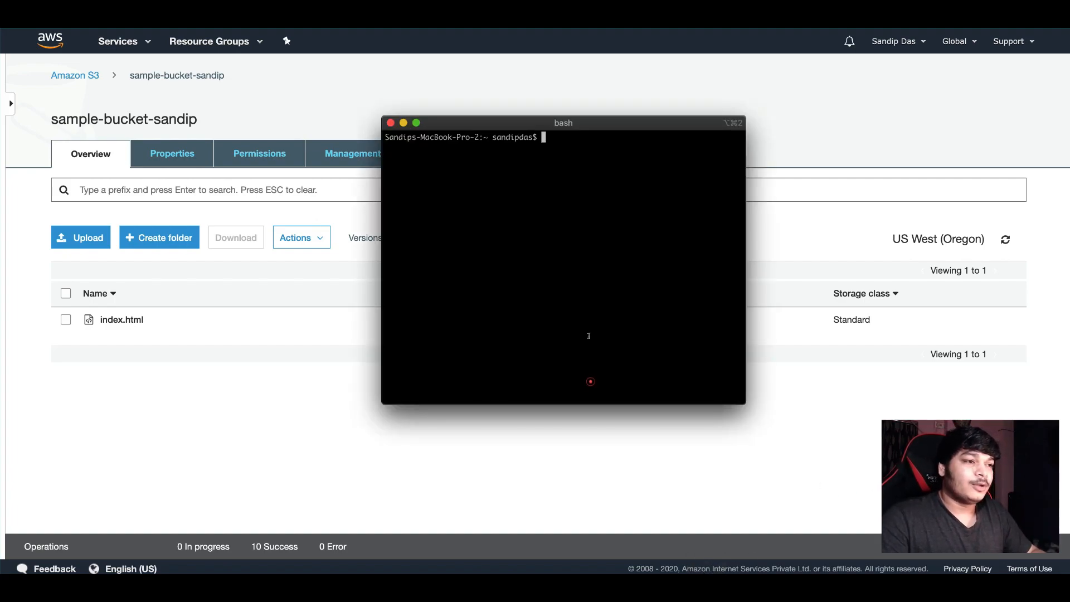
key(super+q)
key(super+t)
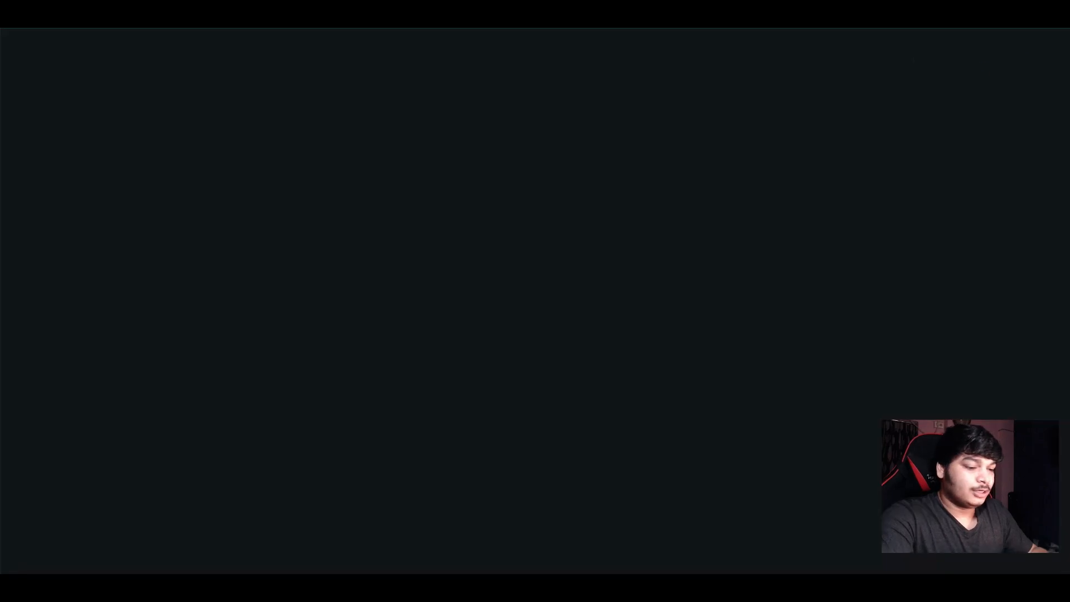
text(goo)
key(Return)
text(aws )
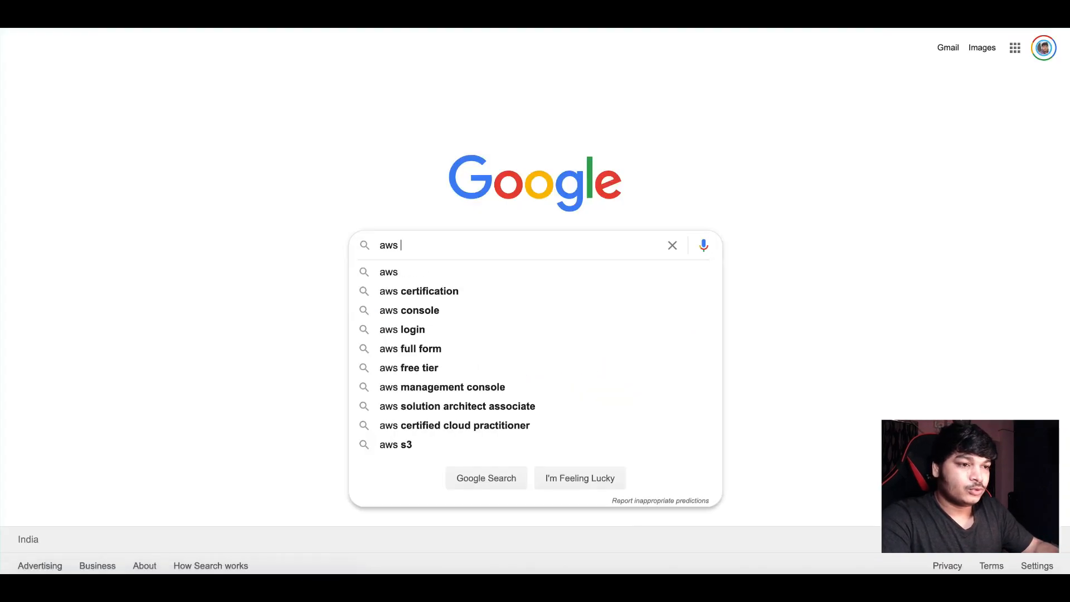
text(cli)
key(Return)
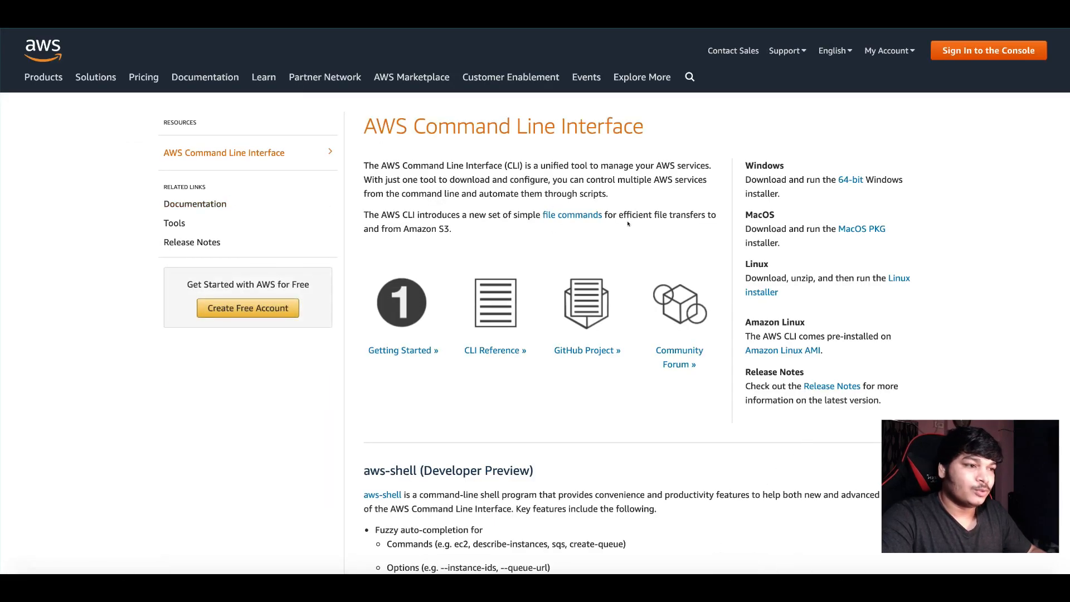
- Look through the AWS CLI page for the Windows, MacOS and Linux installers and the feature description
scroll(636, 381, down, 5)
scroll(636, 382, up, 5)
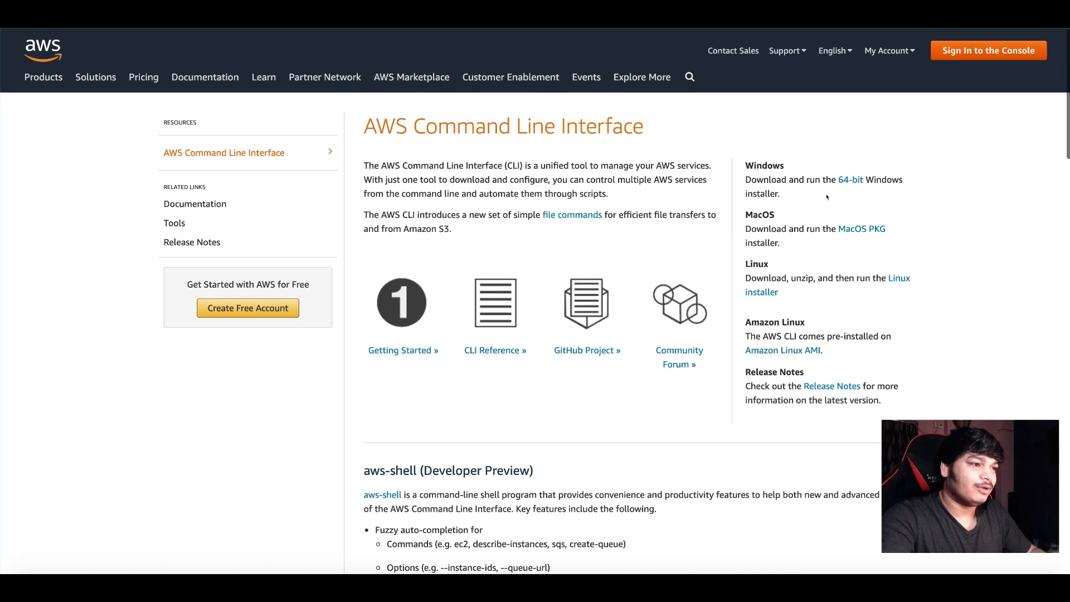
scroll(798, 243, down, 3)
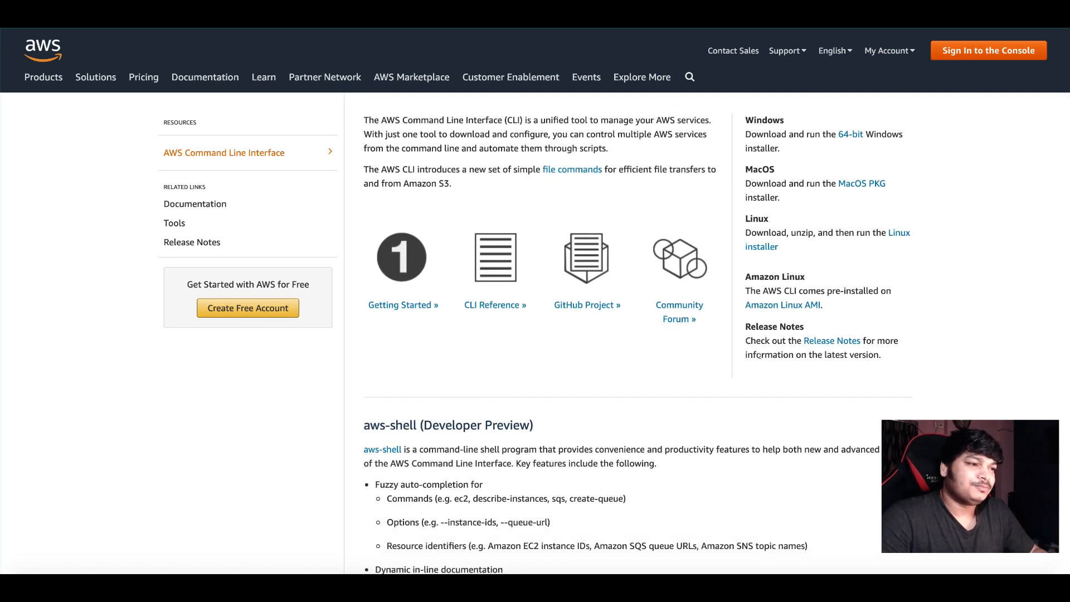
scroll(638, 403, down, 2)
scroll(638, 402, up, 4)
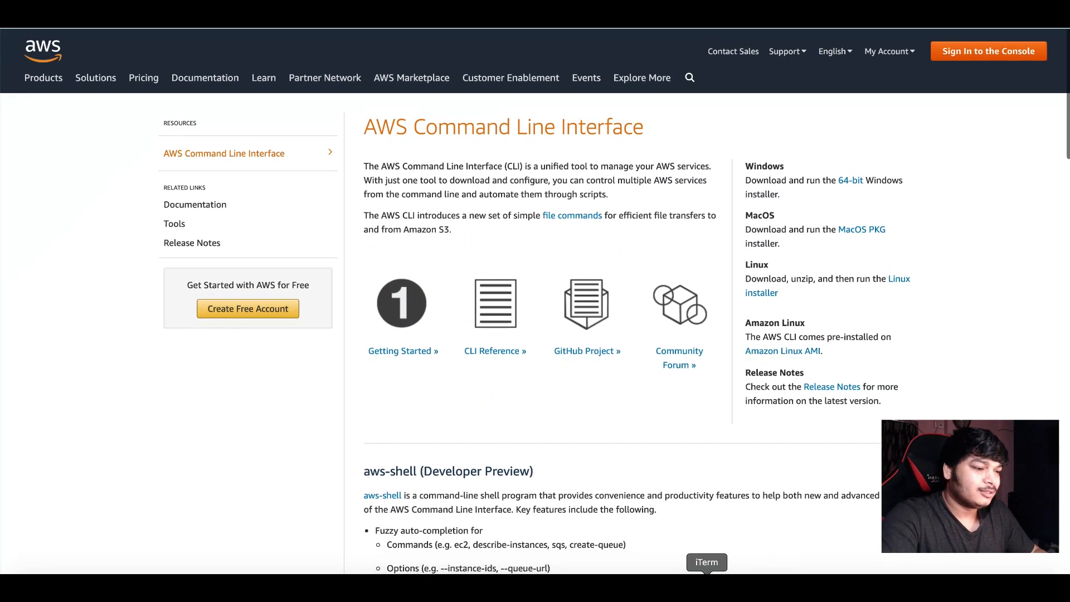
- Switch to iTerm and list all S3 buckets in the account with "aws s3 ls"
click(707, 583)
text(aws )
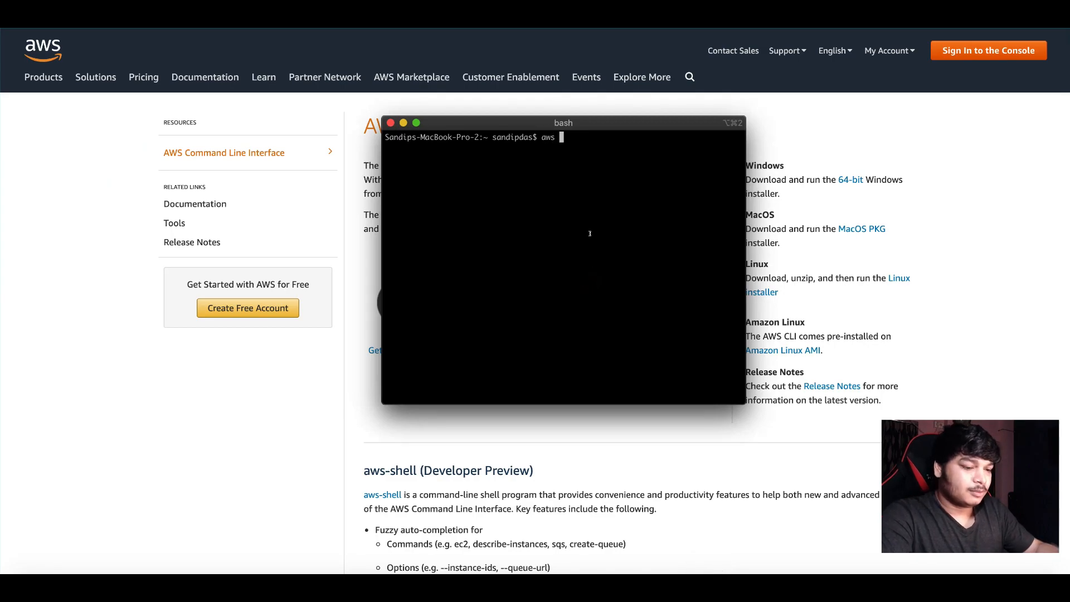
text(s3 ls)
key(Return)
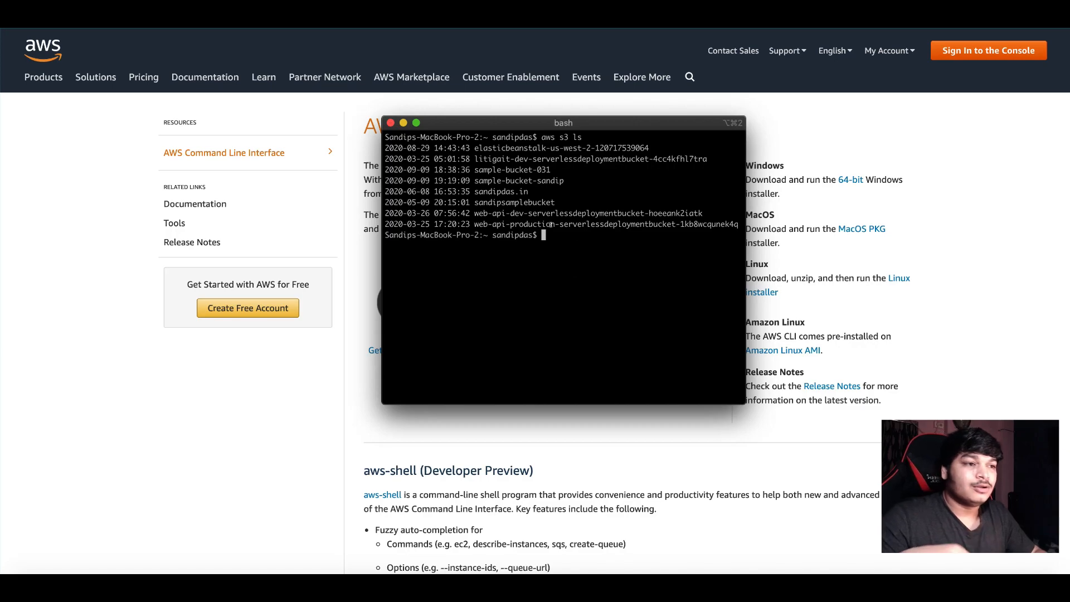
drag(564, 180, 387, 181)
click(577, 170)
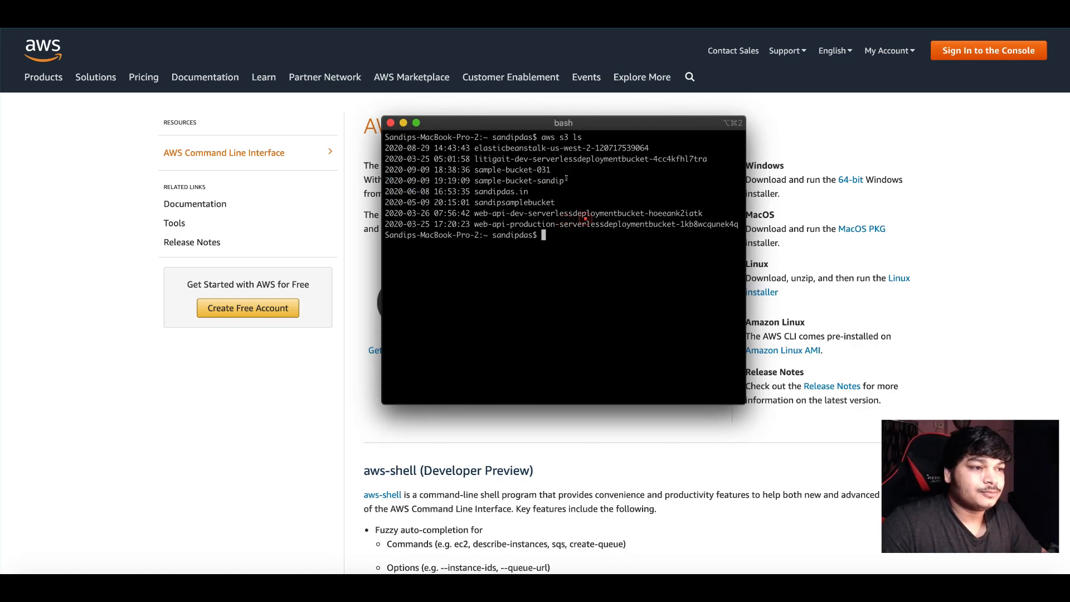
- Return to the browser, search the AWS Command Line Interface documentation for "s3" and look through the search results
click(242, 389)
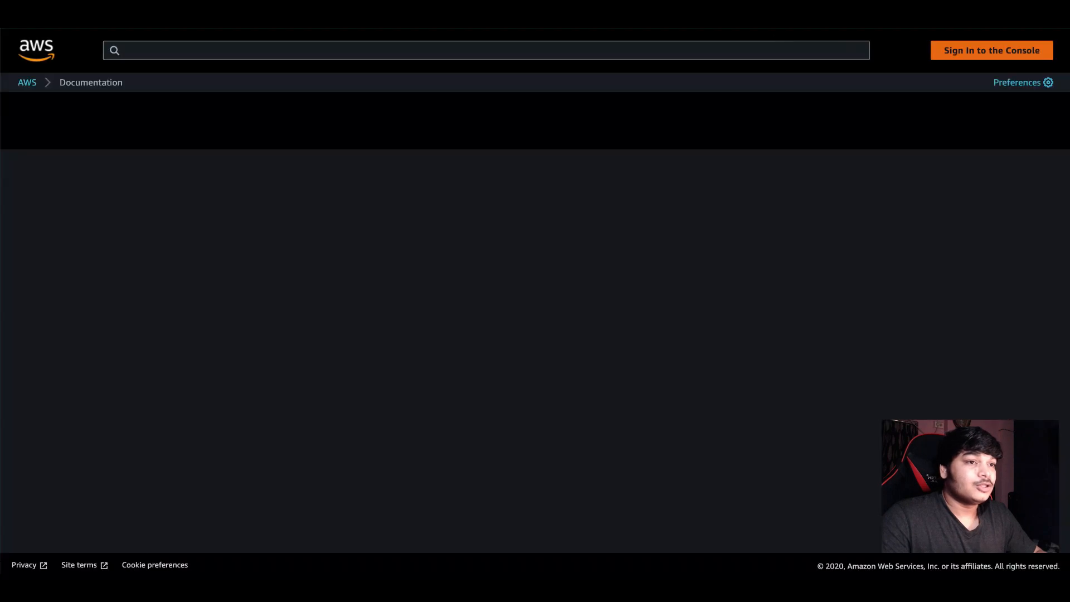
click(209, 49)
text(s3)
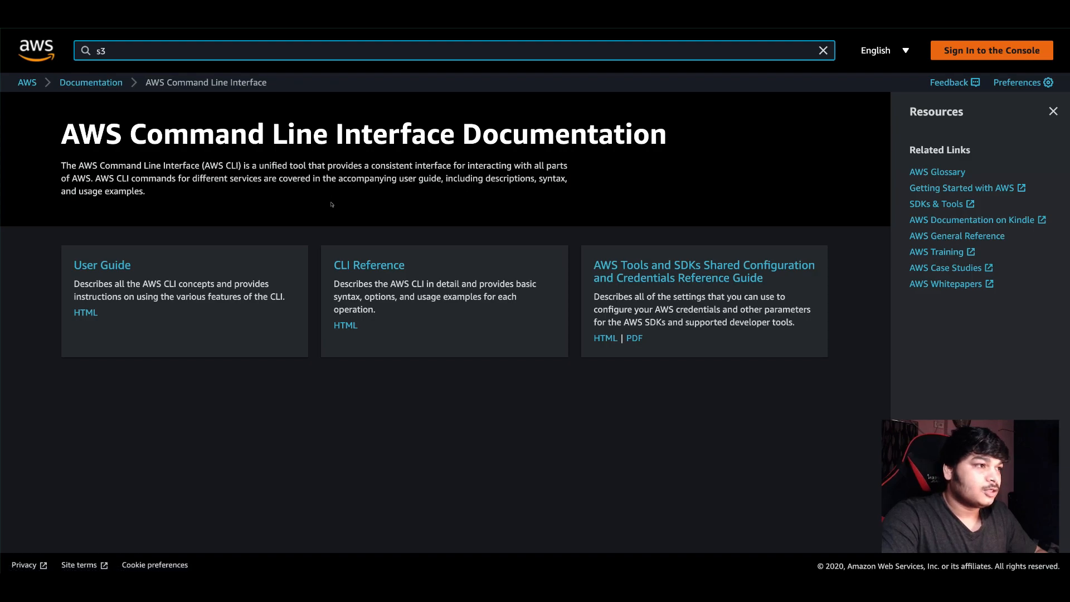
key(Return)
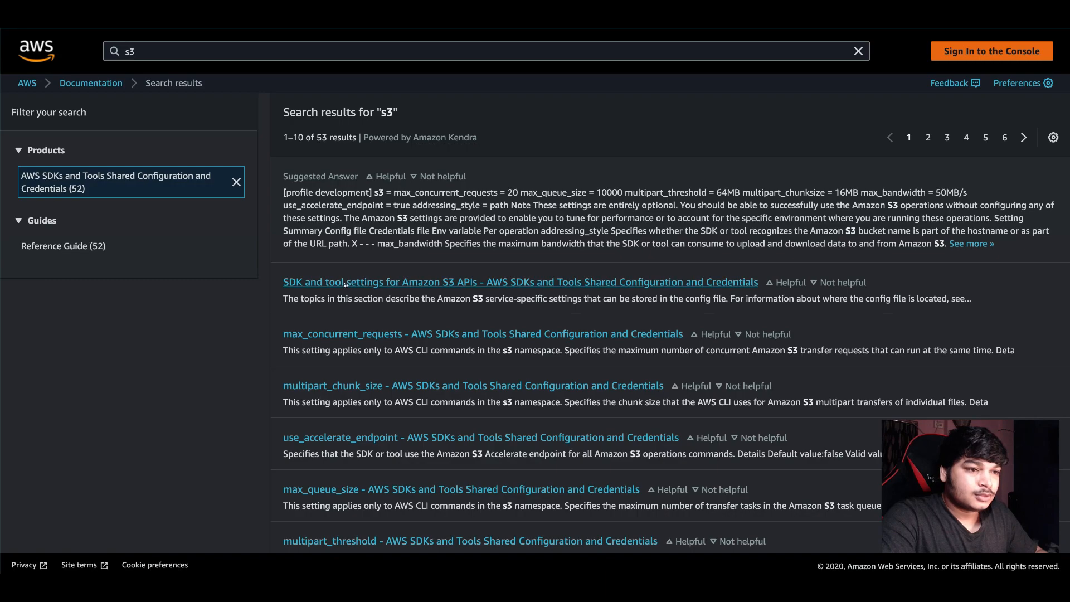
scroll(340, 297, down, 3)
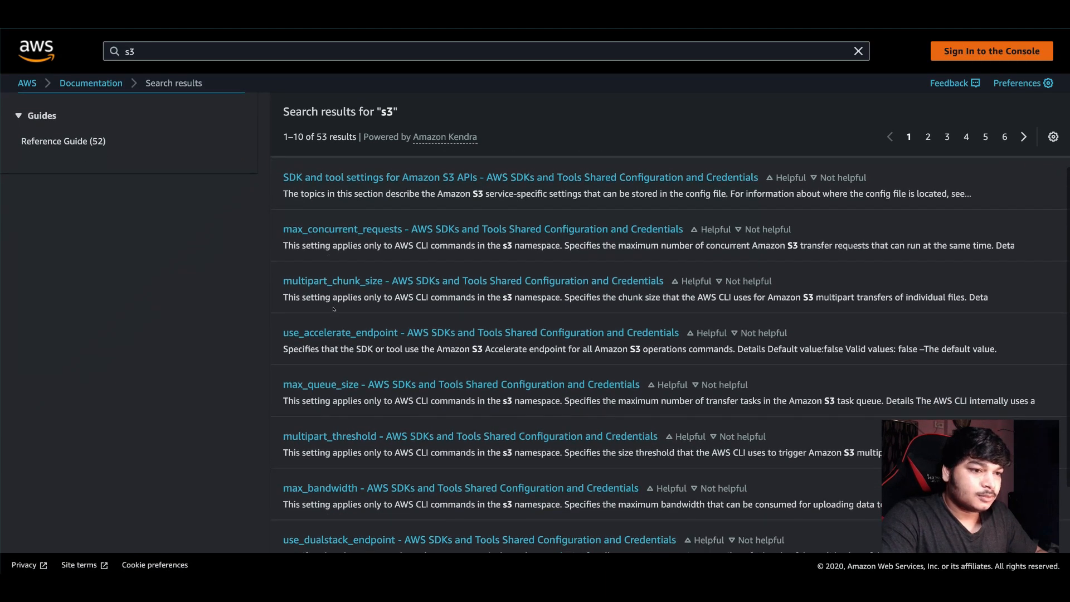
scroll(329, 282, down, 3)
scroll(323, 193, up, 6)
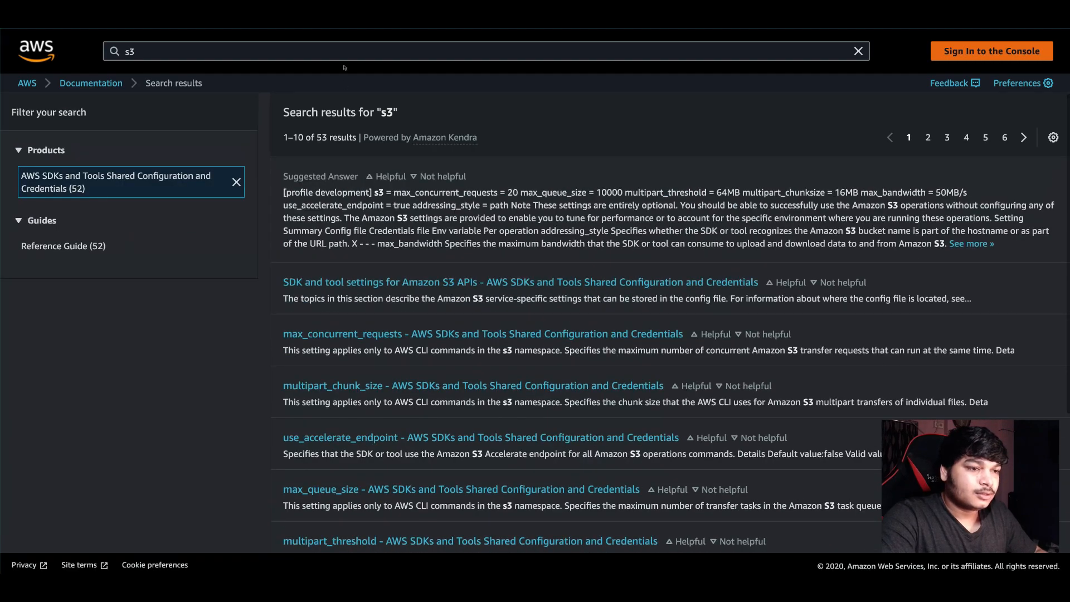
- Search Google for "aws cli s3 documentation" and open the s3 page of the AWS CLI Command Reference
click(334, 17)
key(Return)
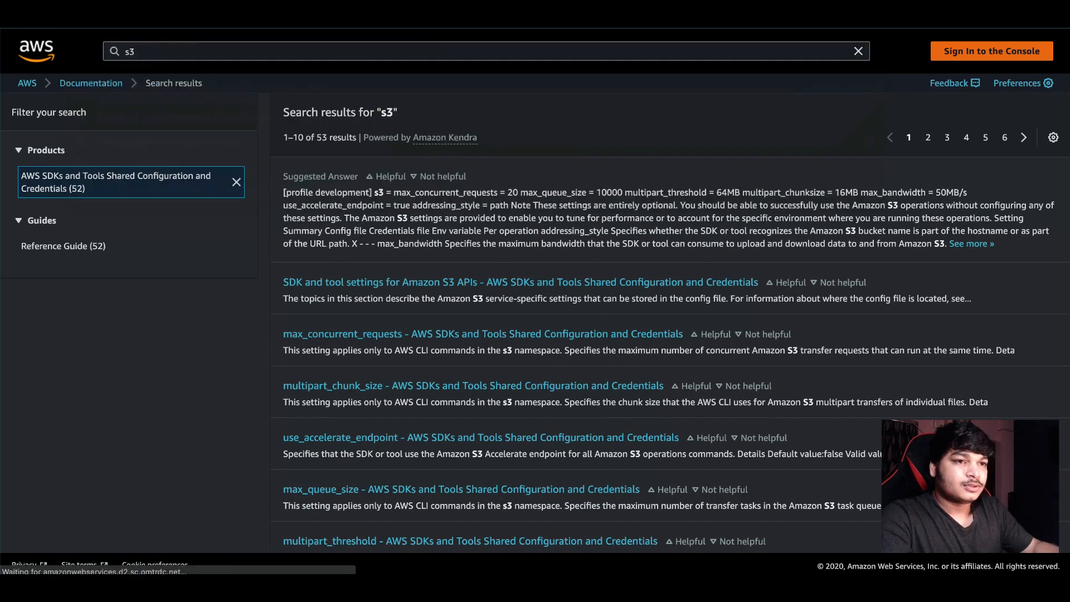
text(aws)
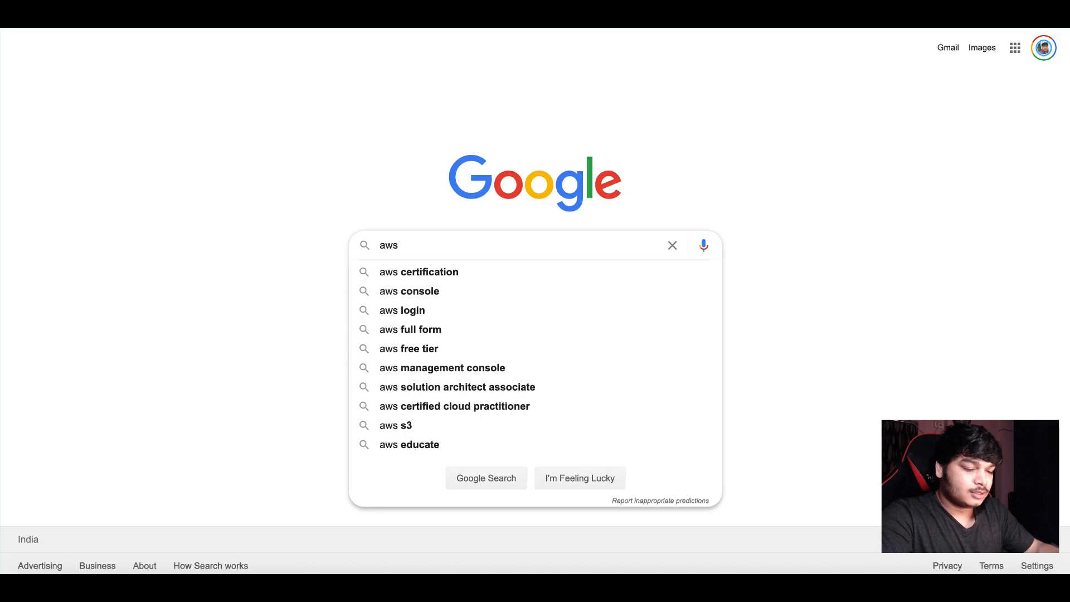
text( cli s3 )
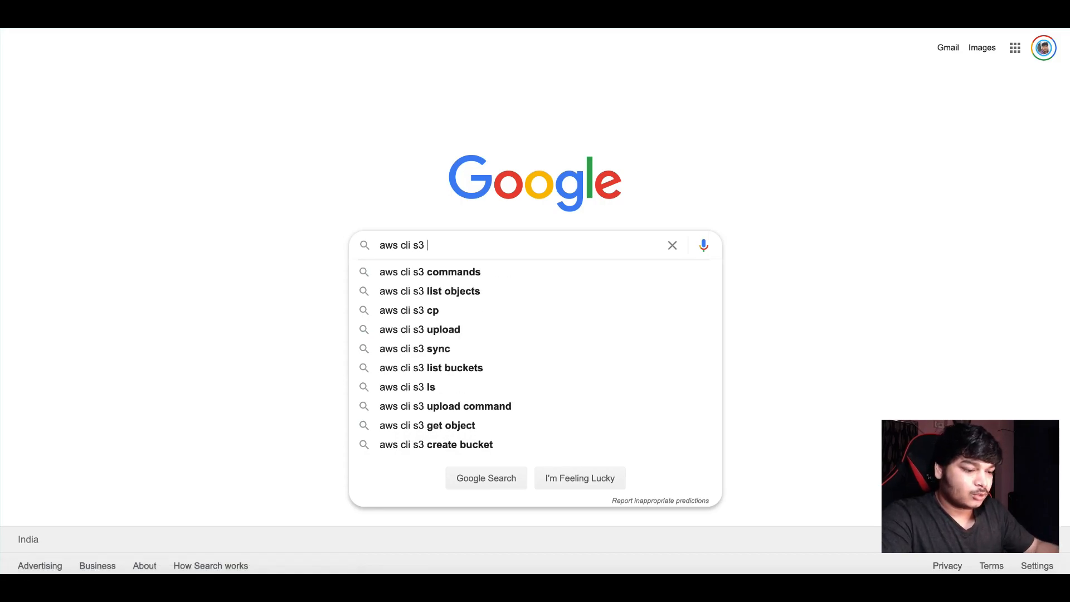
text(documentation)
key(Return)
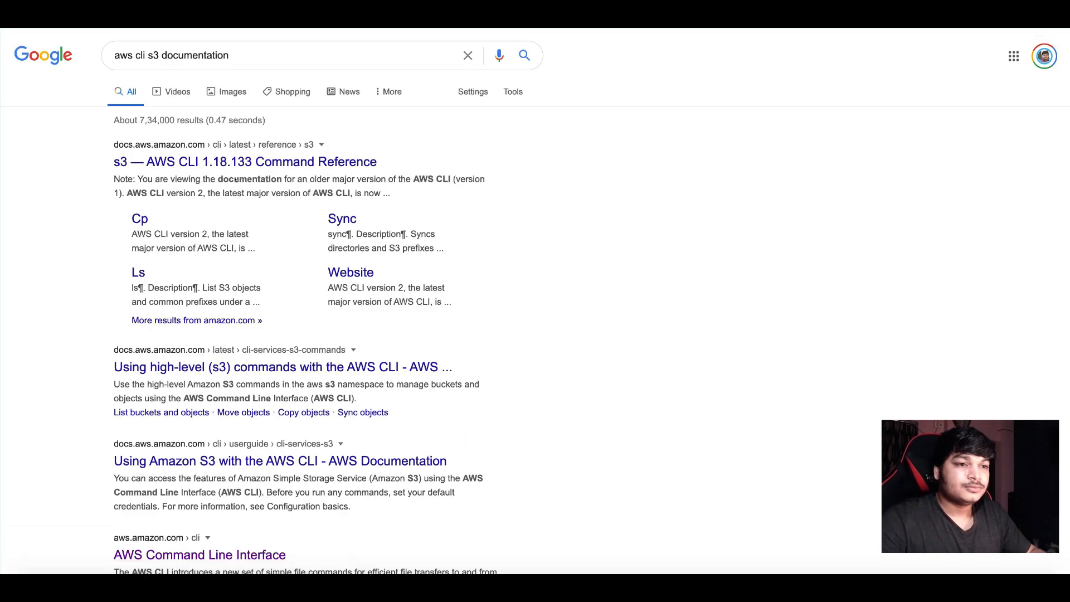
click(211, 164)
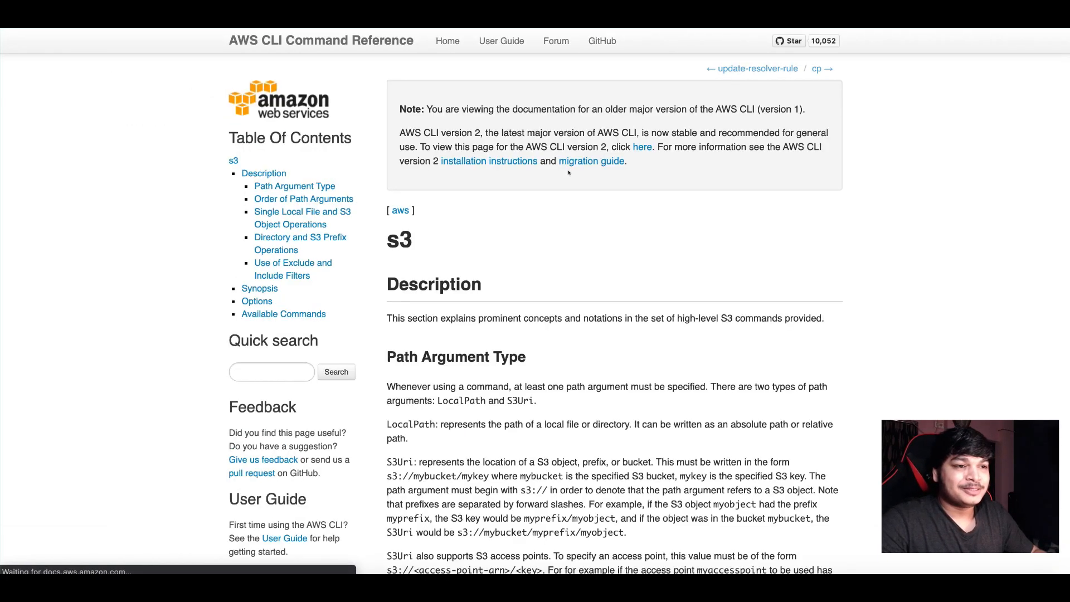
- Read through the s3 command reference from the path argument sections to the Available Commands list
scroll(568, 173, down, 10)
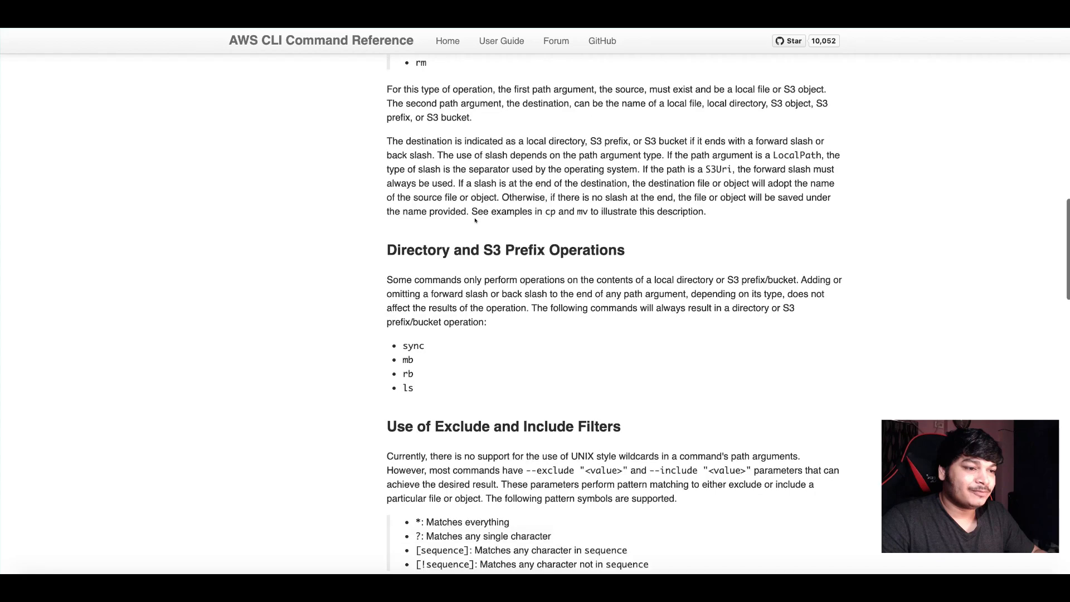
scroll(475, 220, down, 10)
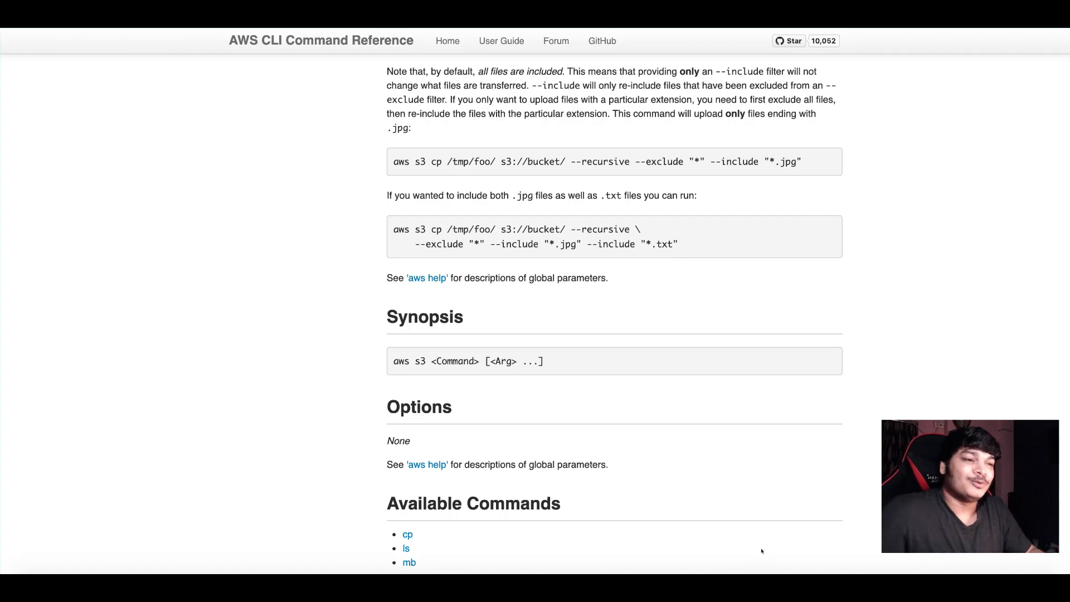
scroll(730, 534, down, 3)
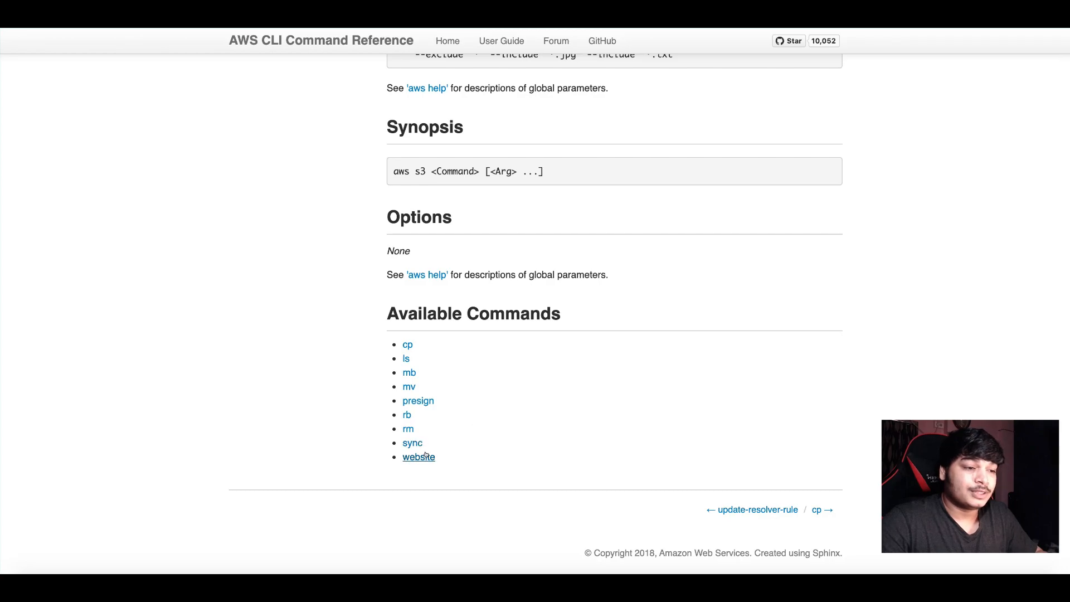
scroll(560, 320, up, 20)
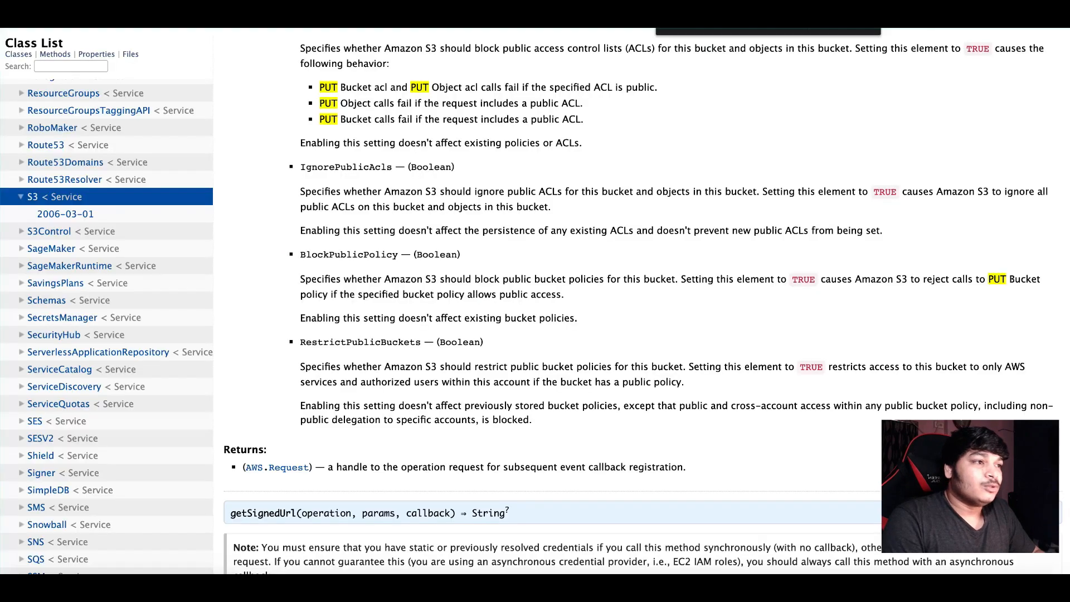
- Browse the S3 operations in the AWS SDK class documentation and return to the s3 CLI command reference
scroll(564, 193, up, 10)
scroll(563, 194, up, 15)
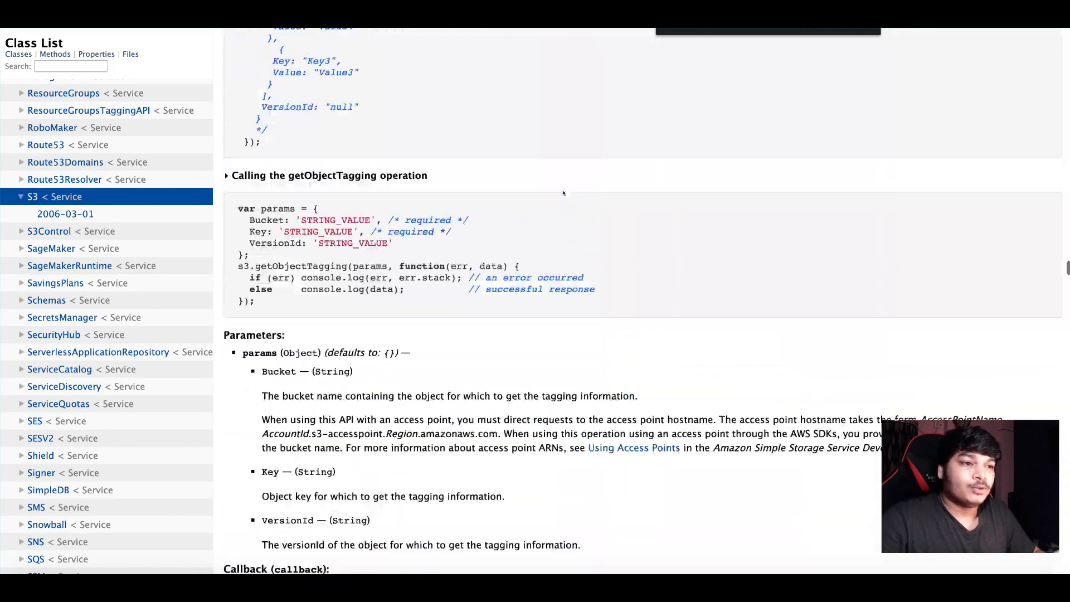
scroll(498, 171, up, 20)
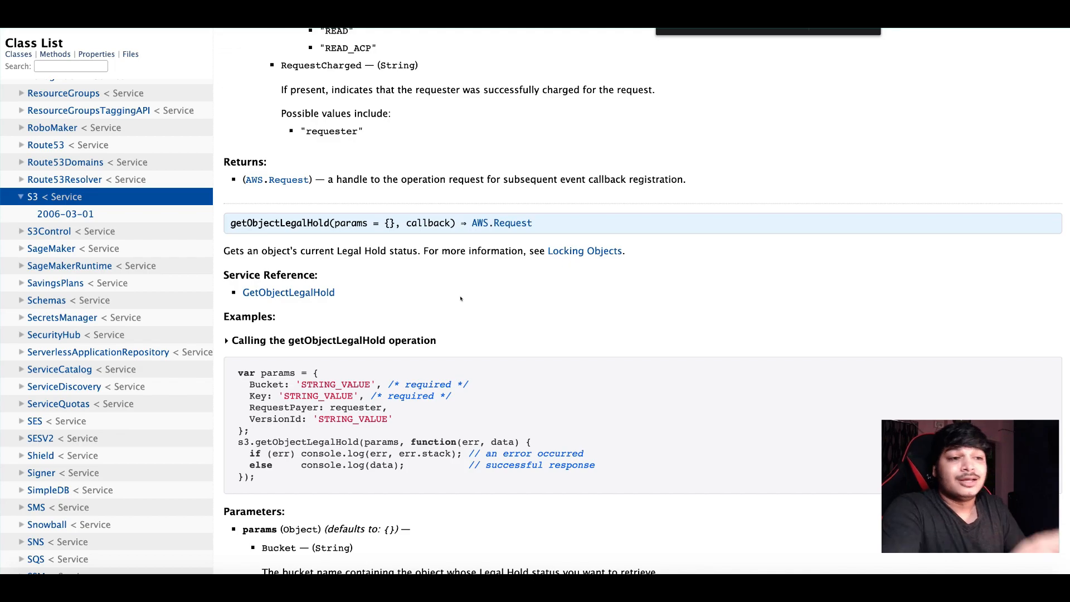
scroll(460, 299, up, 20)
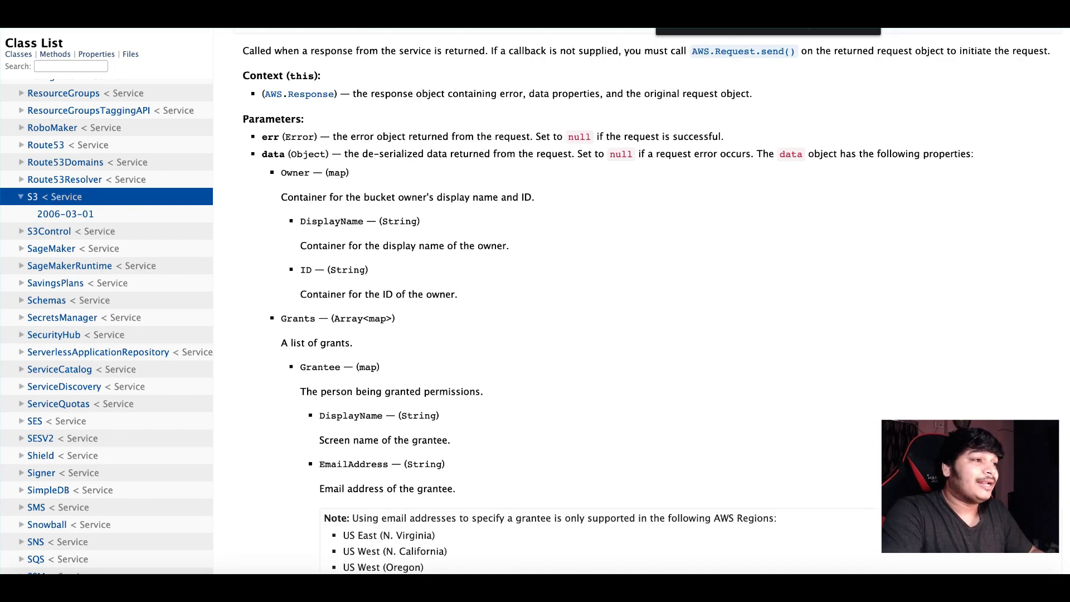
key(ctrl+Tab)
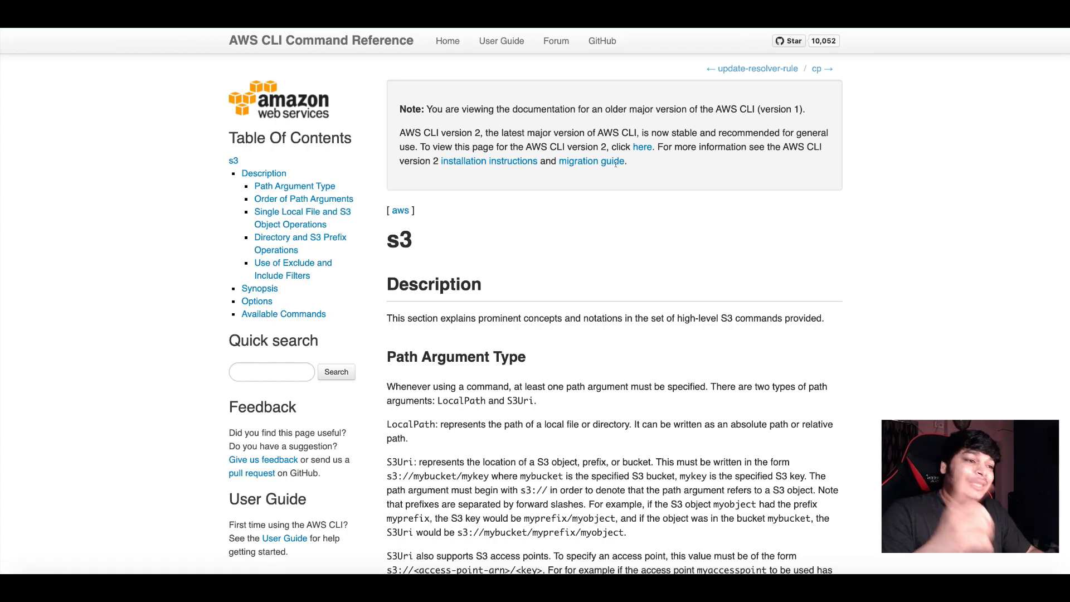
- In iTerm, run "aws s3" without a subcommand and run "aws s3 ls" to list the buckets again
key(super+Tab)
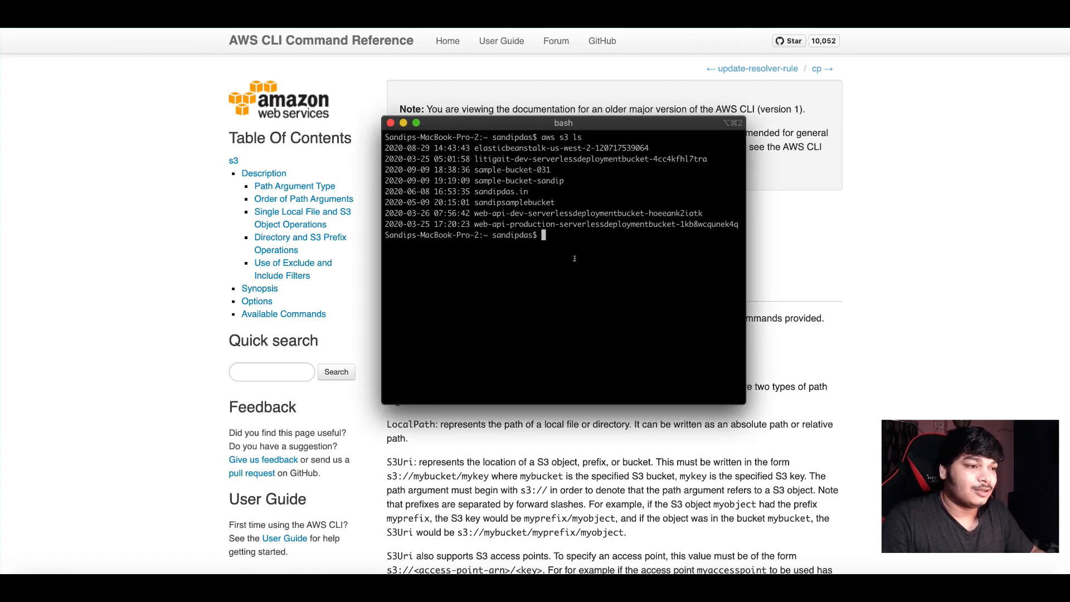
key(Up)
key(BackSpace)
key(BackSpace)
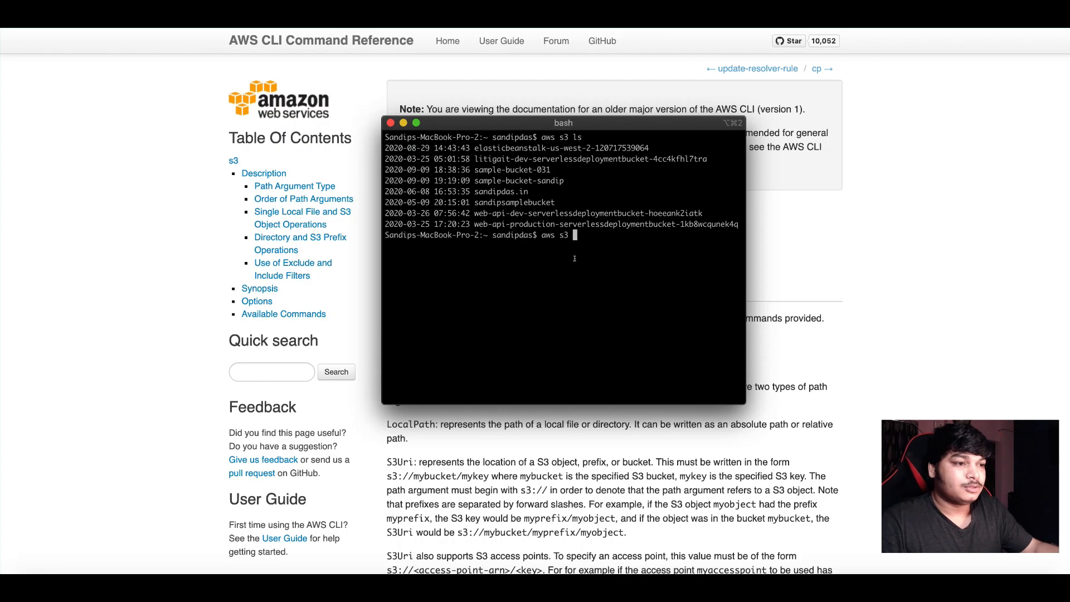
key(Return)
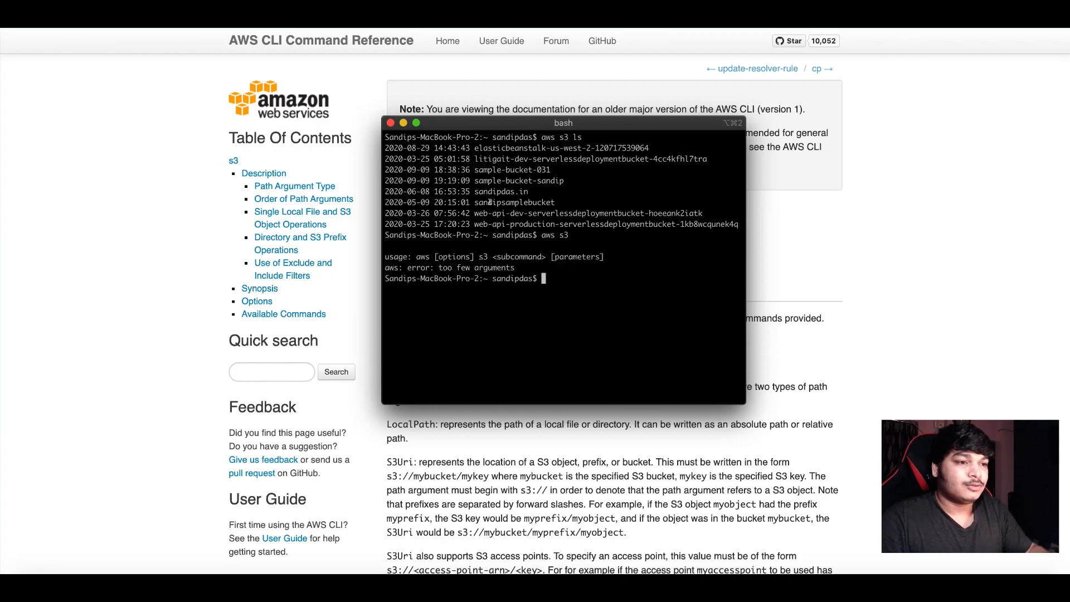
key(Up)
text(ls)
key(Return)
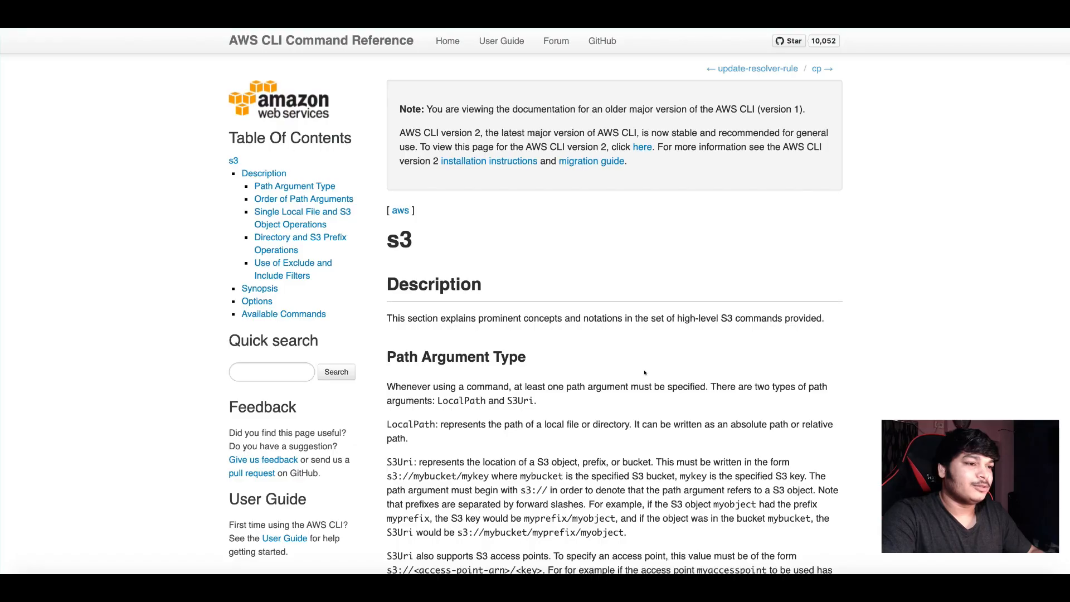
- Review the Available Commands list in the s3 CLI reference and return to the start of the page
scroll(644, 369, down, 20)
scroll(644, 370, down, 5)
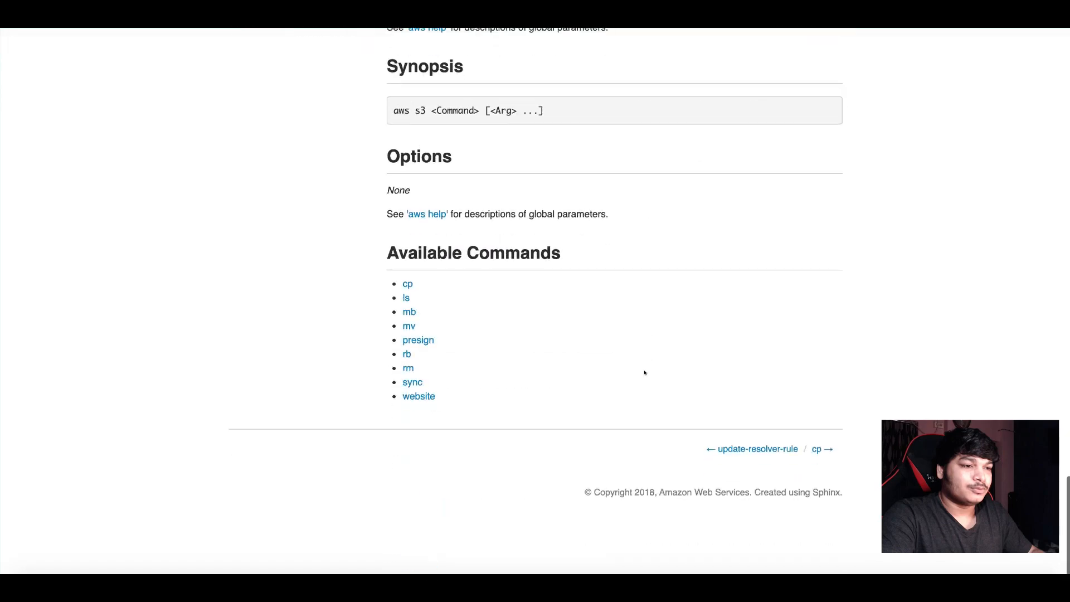
scroll(645, 370, up, 20)
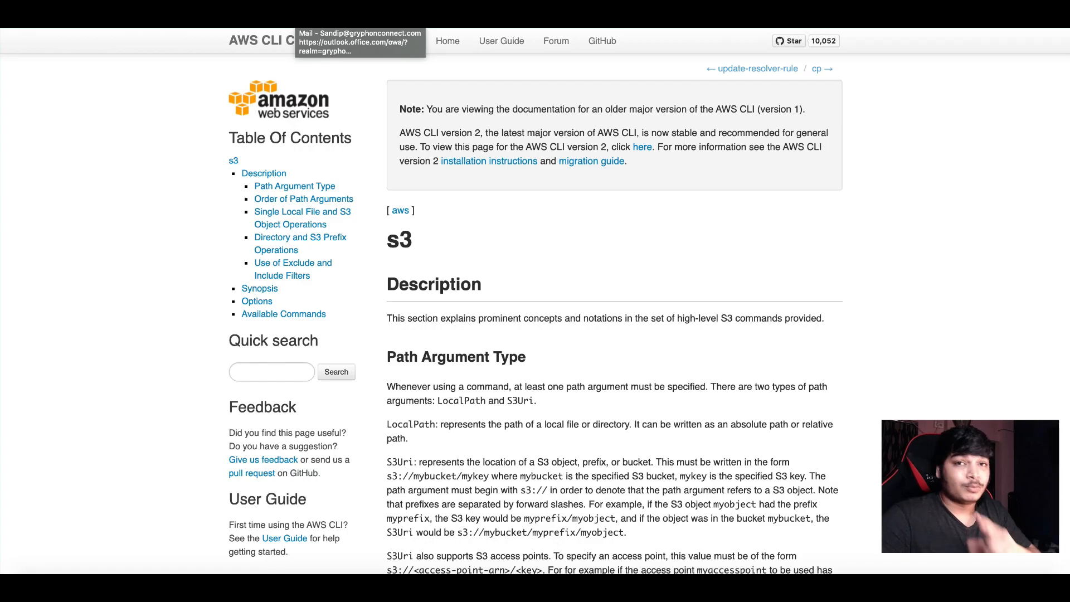
- Switch to the S3 notes page and look through the storage class comparison and the object metadata table
key(ctrl+Tab)
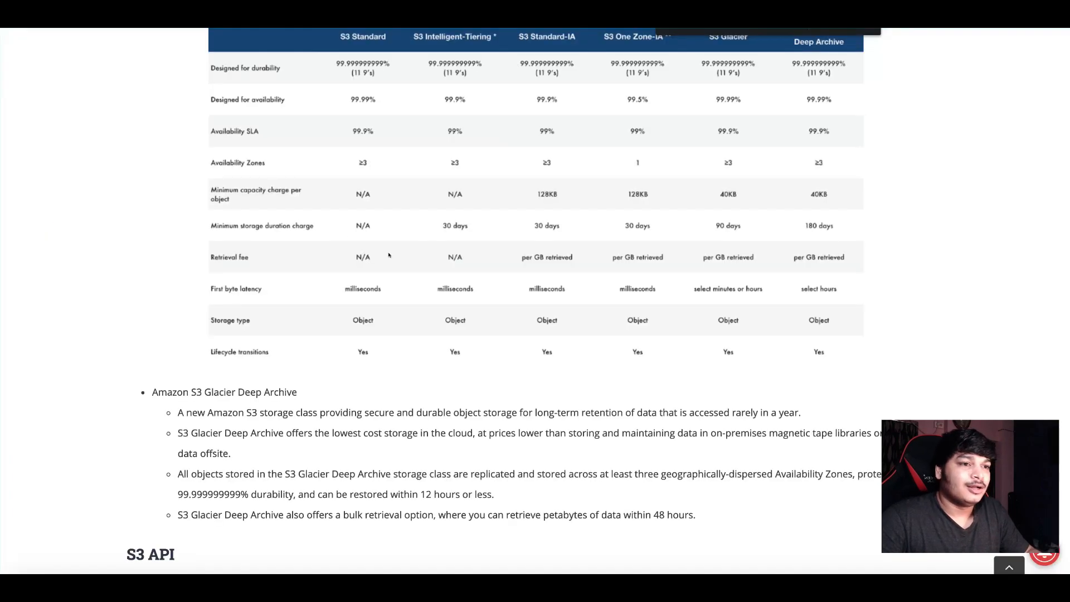
scroll(389, 254, down, 20)
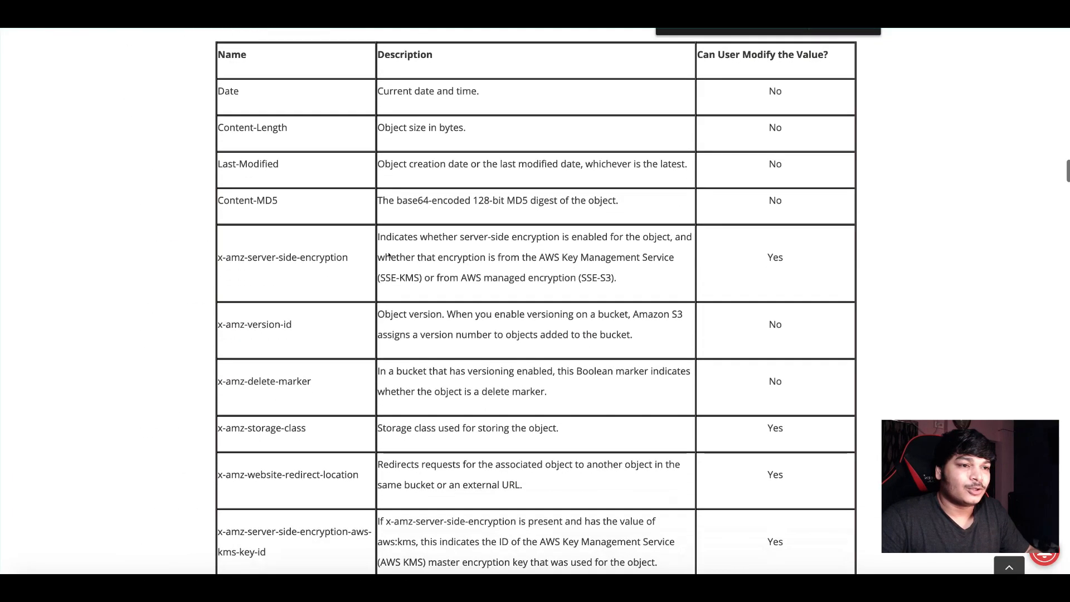